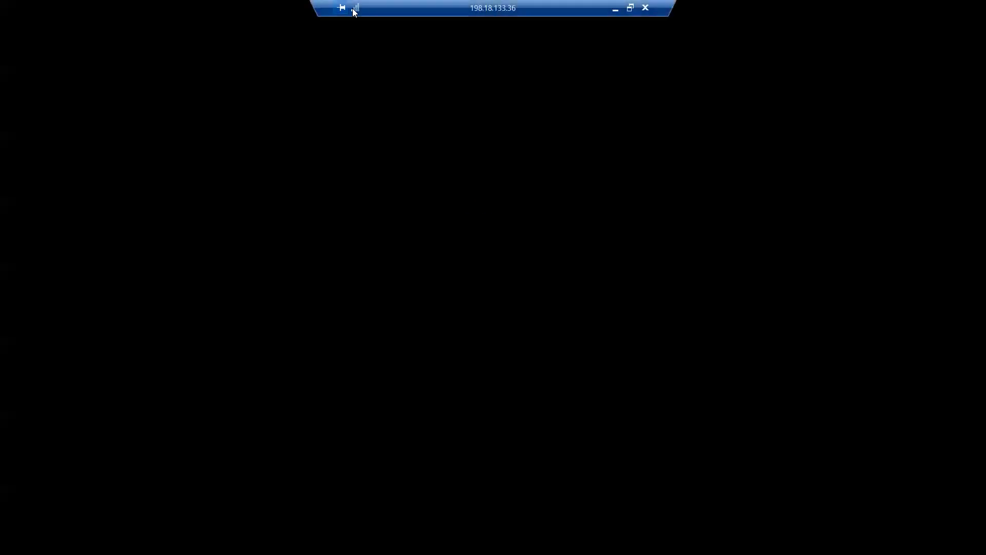
- Sign in to the remote dCloud Windows desktop with the account password
left_click_drag(522, 11, 890, 5)
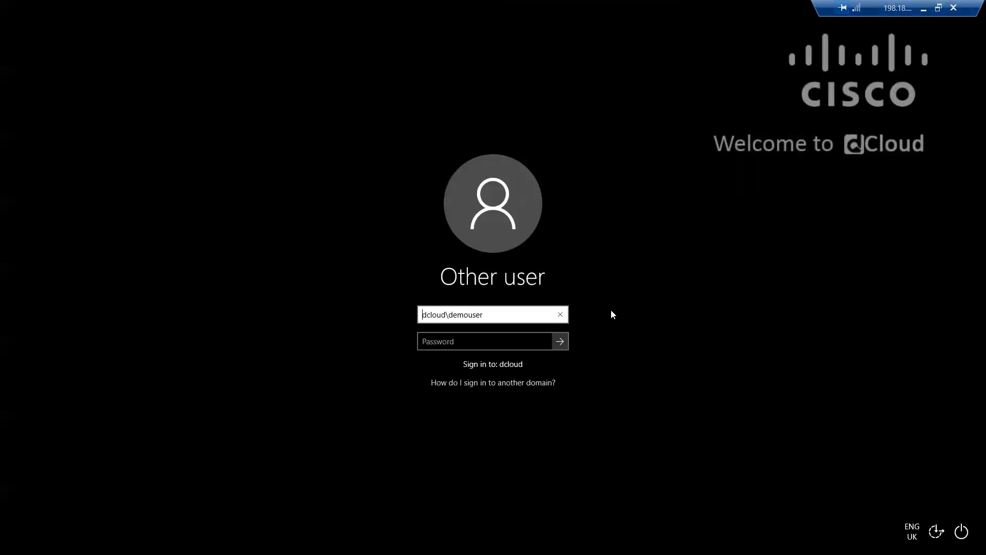
left_click(523, 341)
type("C1sco12345")
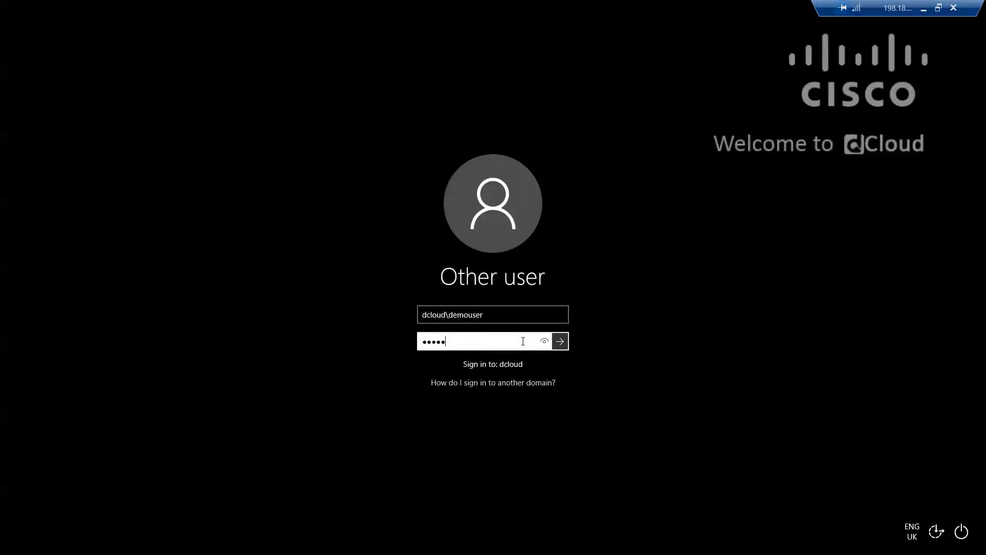
key("Return")
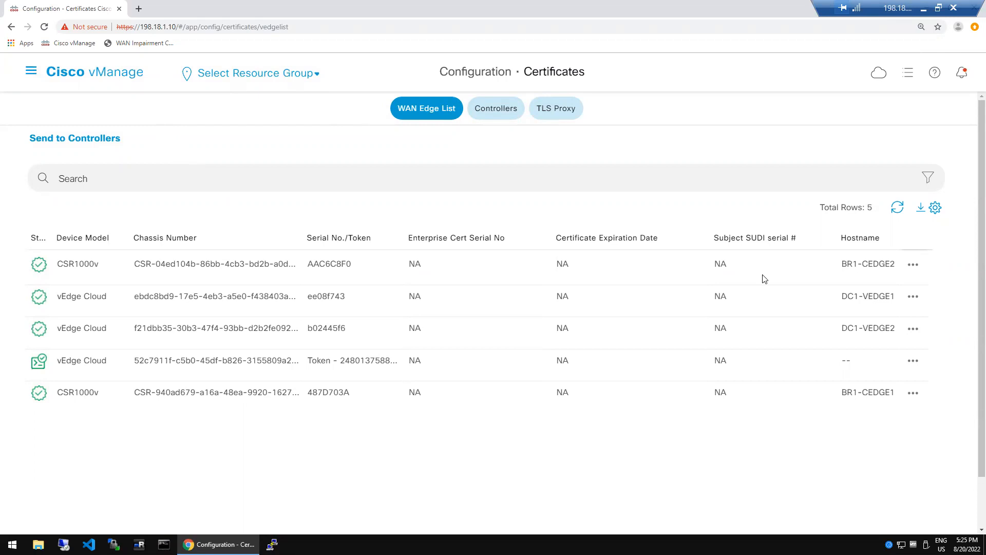
- Go to Configuration > Templates and list the five existing device templates
left_click(30, 71)
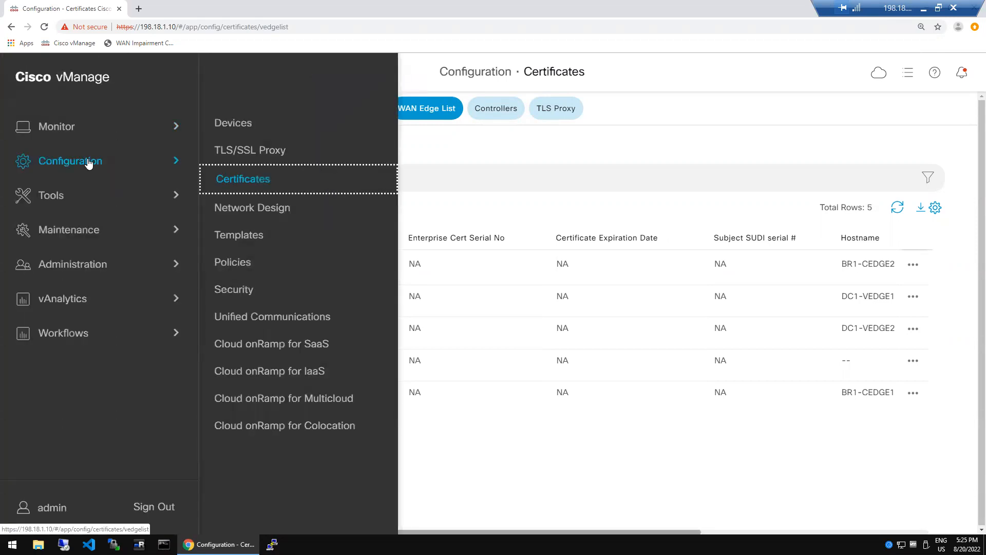
left_click(230, 237)
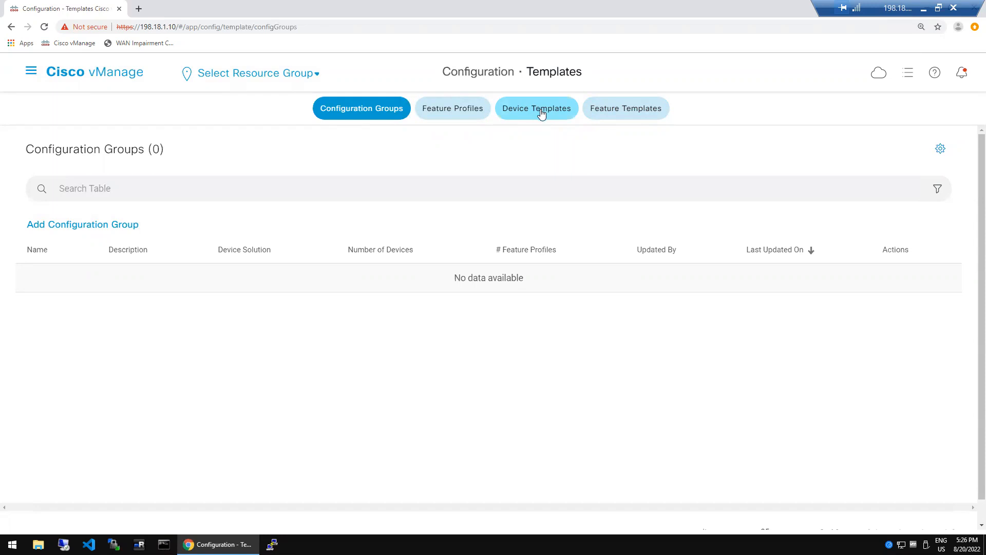
left_click(541, 114)
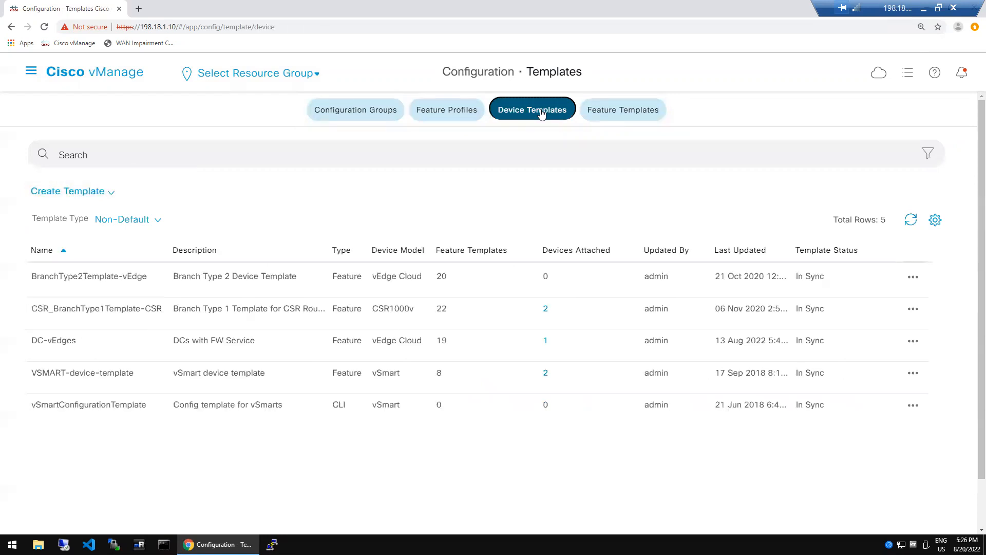
left_click(111, 197)
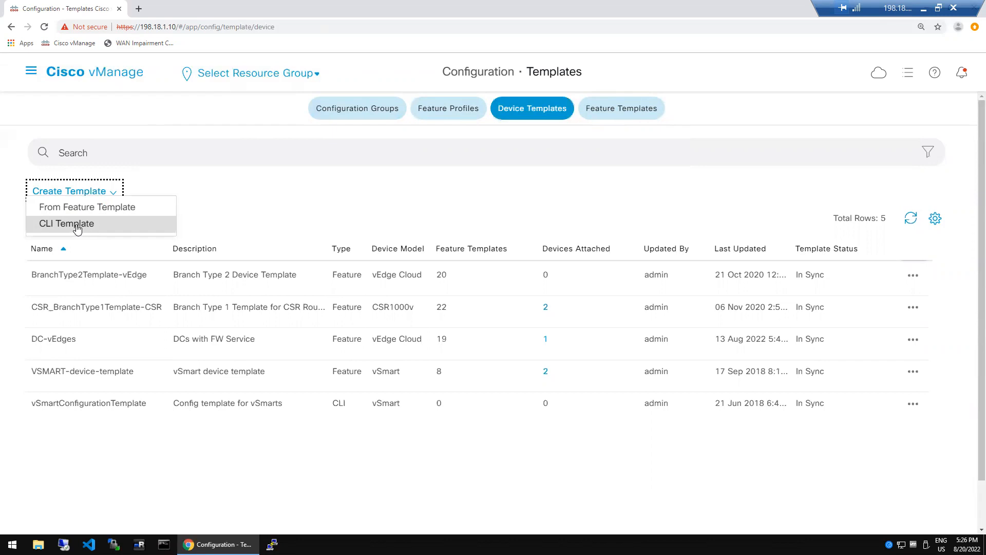
- Create a device template from feature templates with model vEdge Cloud and role SDWAN Edge
left_click(111, 208)
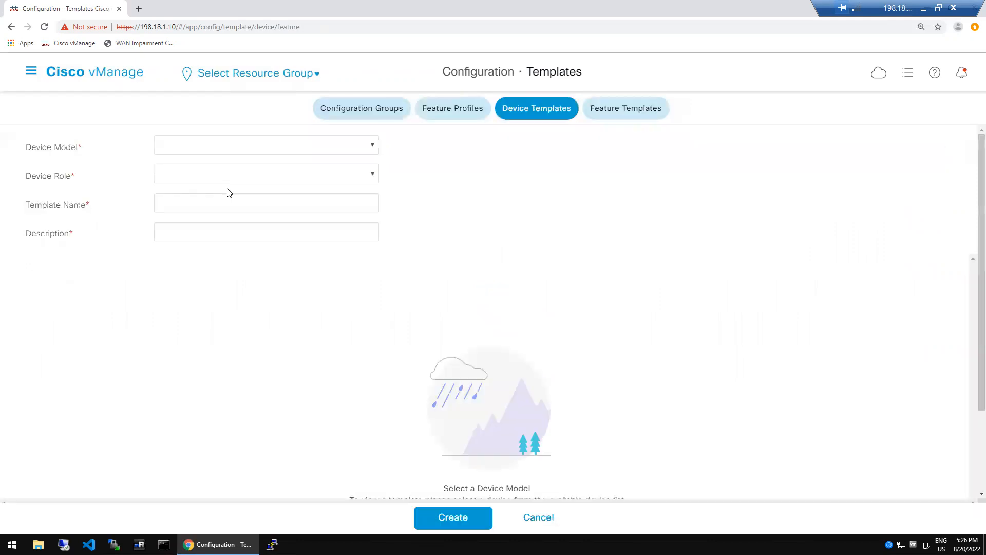
left_click(374, 149)
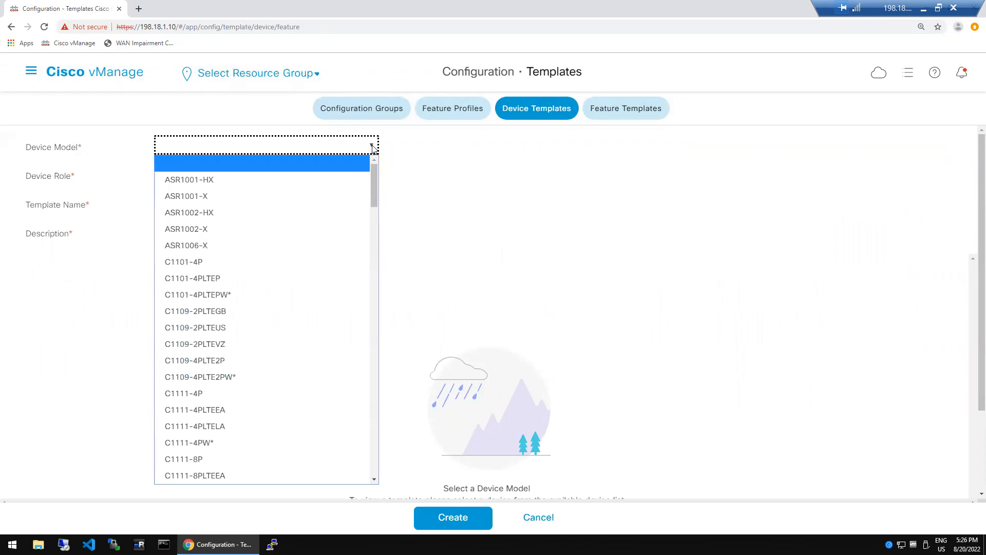
left_click_drag(371, 178, 373, 473)
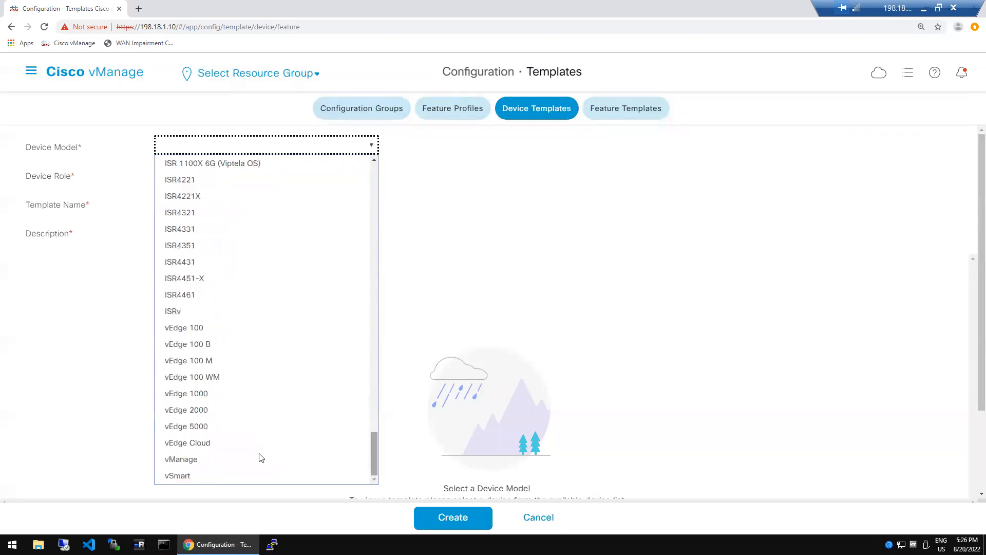
left_click(196, 445)
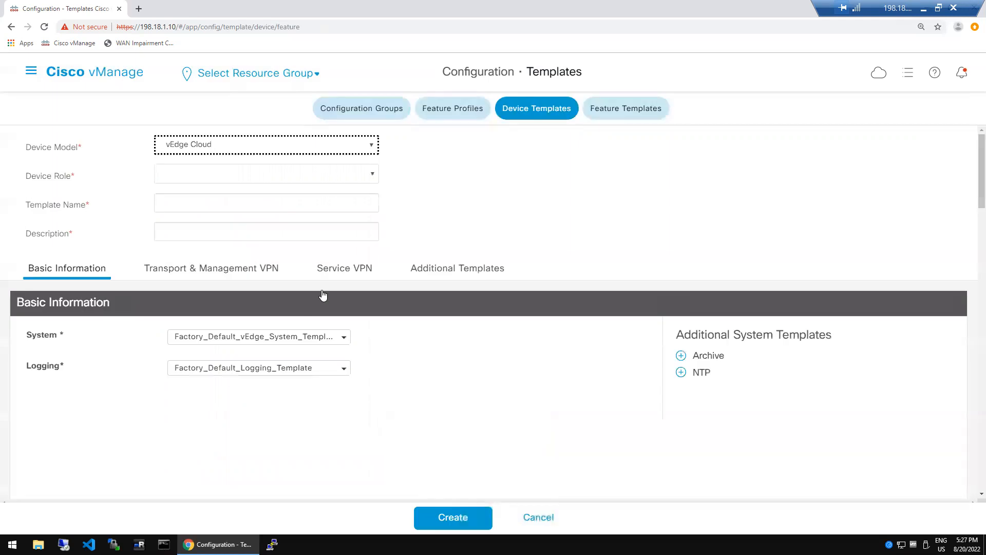
left_click(372, 177)
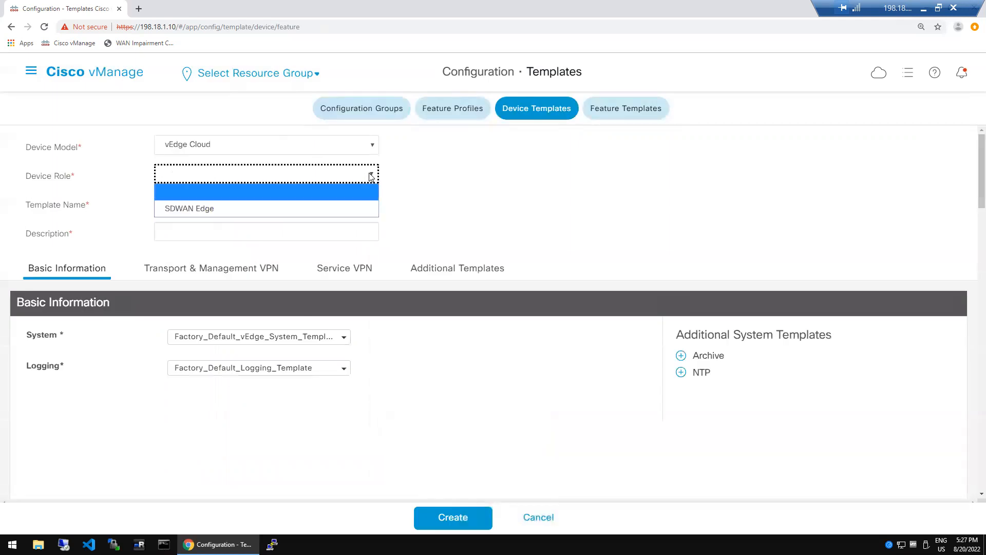
left_click(244, 208)
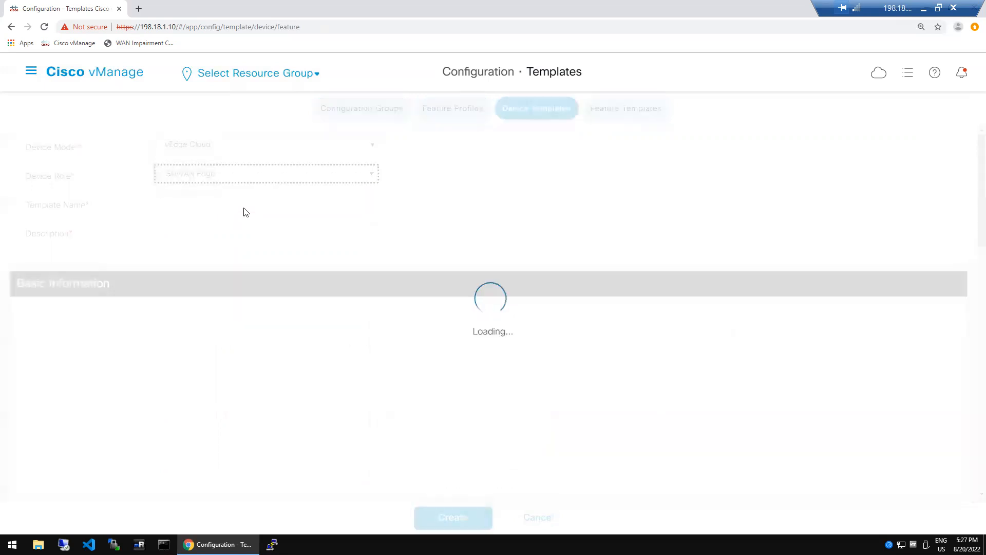
left_click(257, 207)
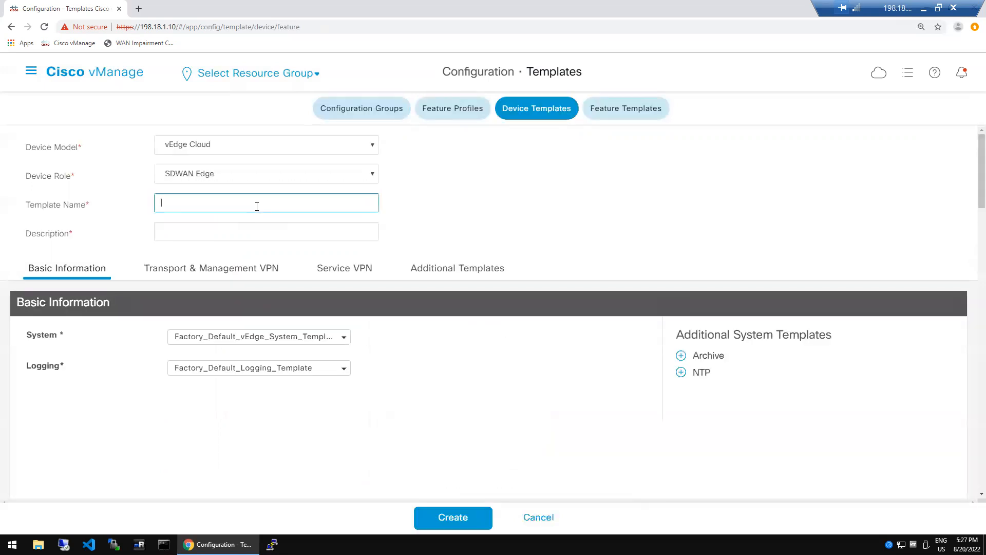
- Enter rat_dc_temp as the device template name, fixing the mistyped ending
type("rat")
left_click_drag(164, 202, 174, 202)
left_click(196, 203)
double_click(168, 204)
left_click(171, 202)
double_click(181, 203)
left_click(184, 202)
type("dc")
type("_test")
key("BackSpace")
key("BackSpace")
type("temp")
- Copy rat_dc_temp into the Description field
key("ctrl+a")
key("ctrl+c")
left_click(250, 240)
key("ctrl+v")
left_click(460, 239)
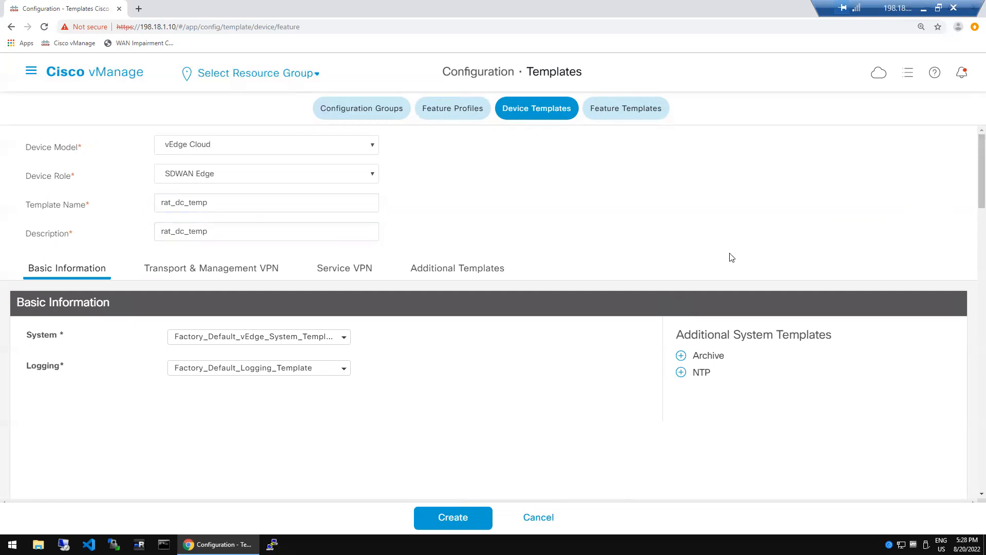
scroll(731, 257, "down", 1)
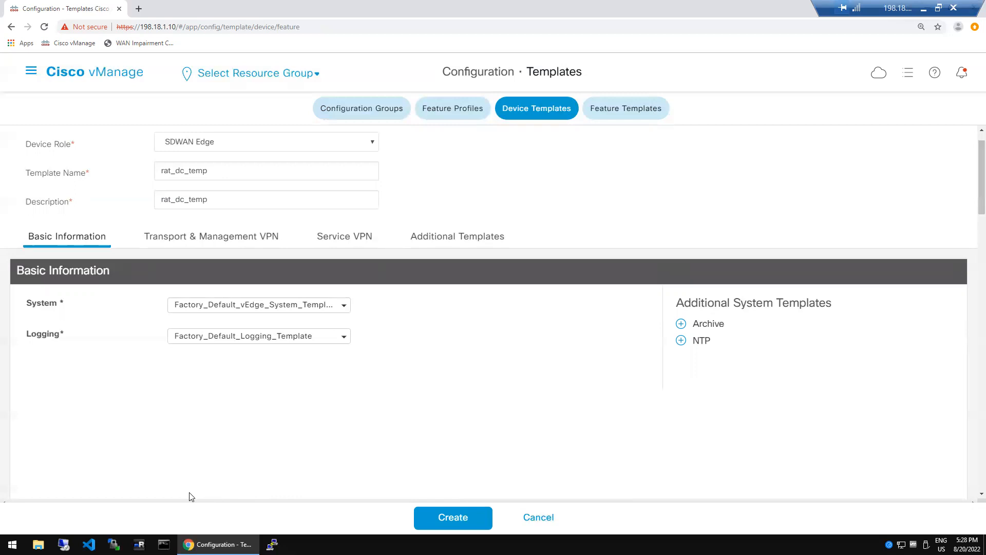
left_click_drag(11, 14, 285, 124)
mouse_move(552, 209)
left_mouse_down()
mouse_move(730, 315)
mouse_move(914, 473)
mouse_move(964, 483)
left_mouse_up()
mouse_move(497, 91)
left_mouse_down()
mouse_move(550, 104)
mouse_move(577, 125)
left_mouse_up()
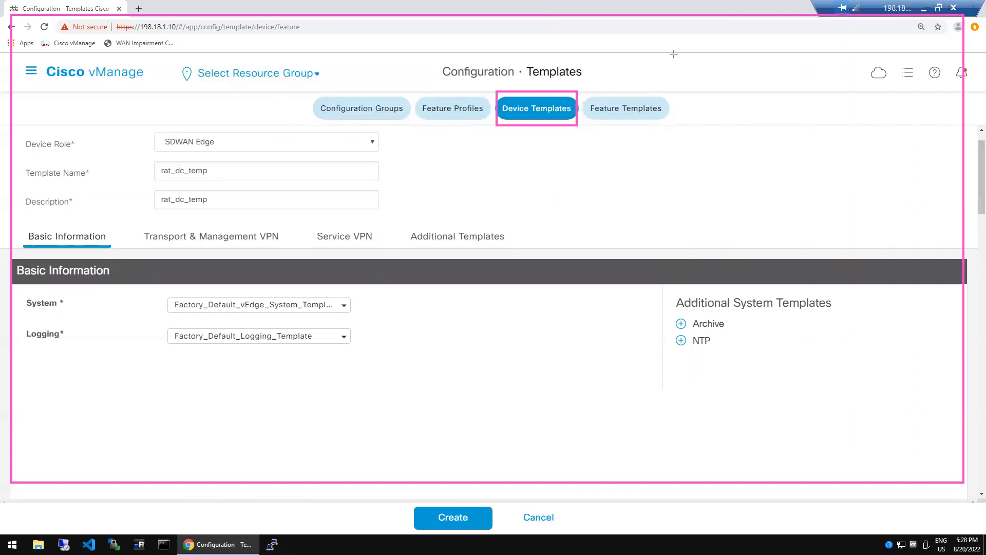
mouse_move(682, 38)
left_mouse_down()
mouse_move(707, 67)
mouse_move(812, 278)
mouse_move(855, 376)
mouse_move(862, 432)
left_mouse_up()
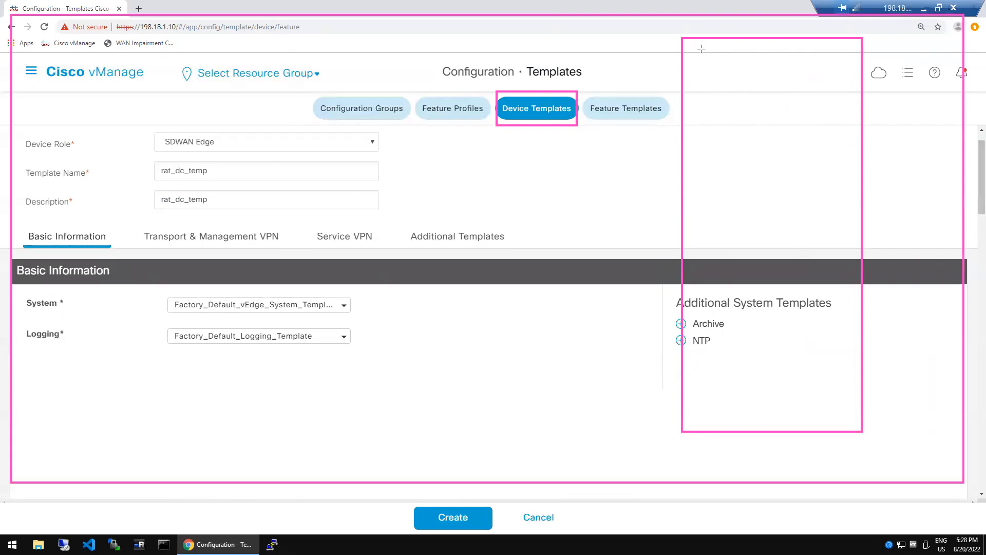
left_click_drag(702, 50, 843, 94)
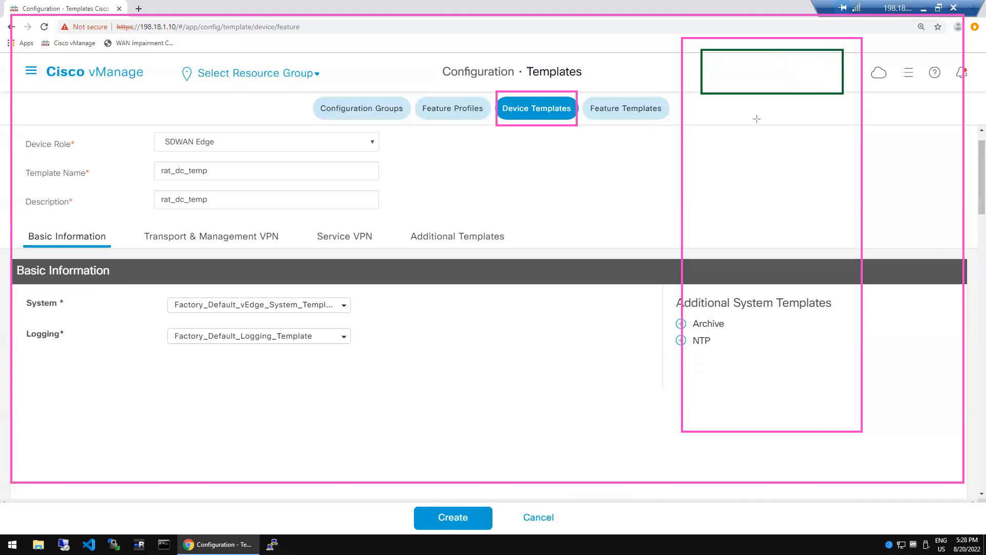
left_click_drag(709, 107, 846, 161)
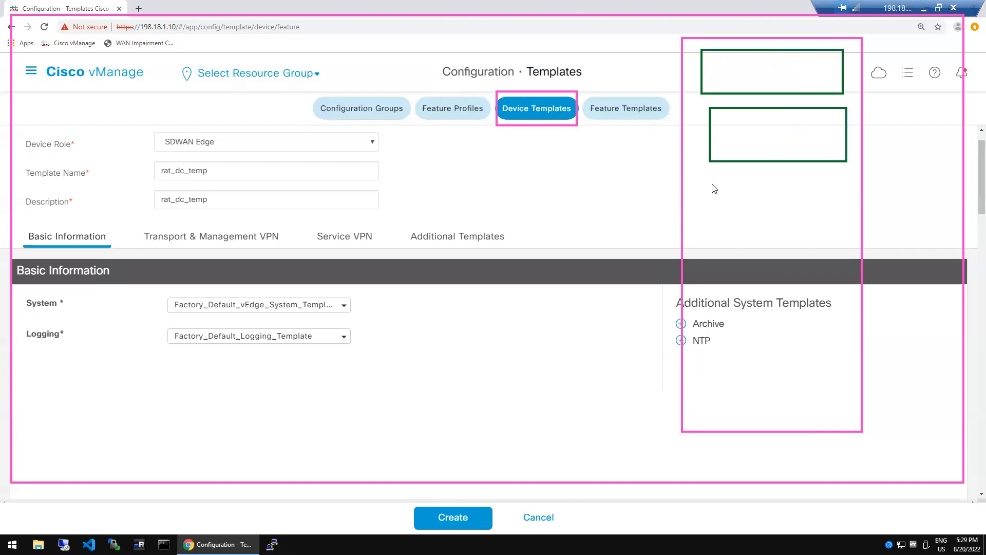
left_click_drag(712, 185, 801, 224)
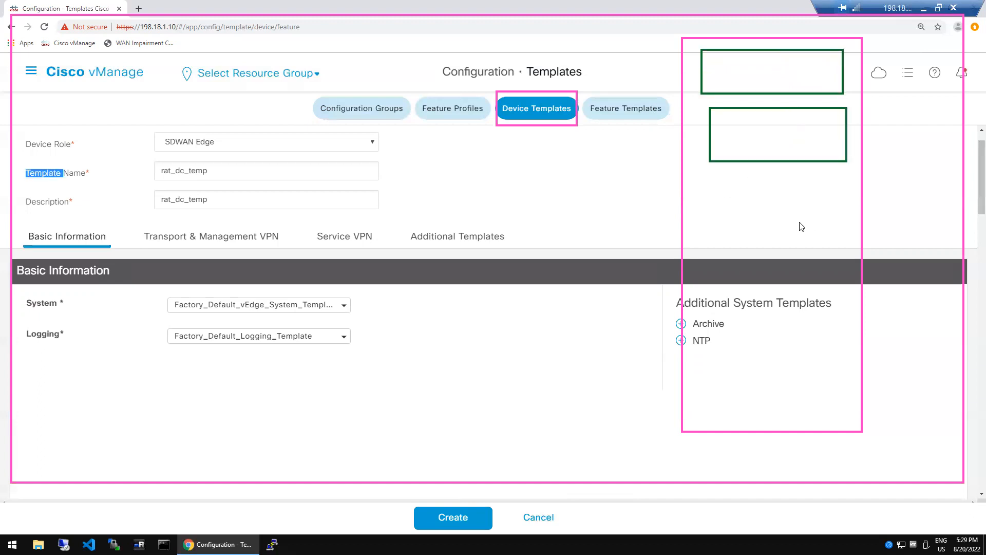
left_click(708, 189)
left_click_drag(716, 193, 152, 494)
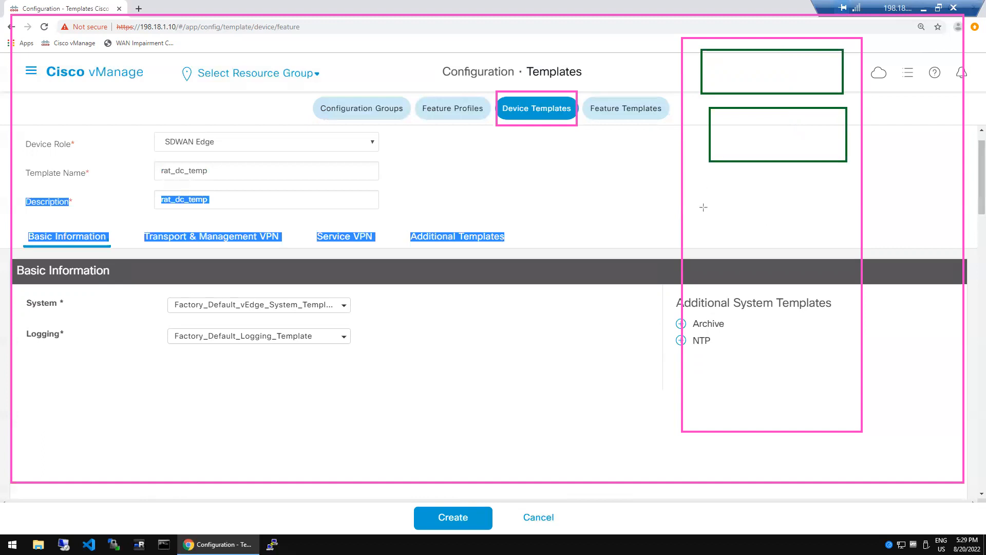
left_click_drag(704, 186, 862, 246)
left_click_drag(692, 272, 839, 323)
left_click_drag(708, 356, 842, 420)
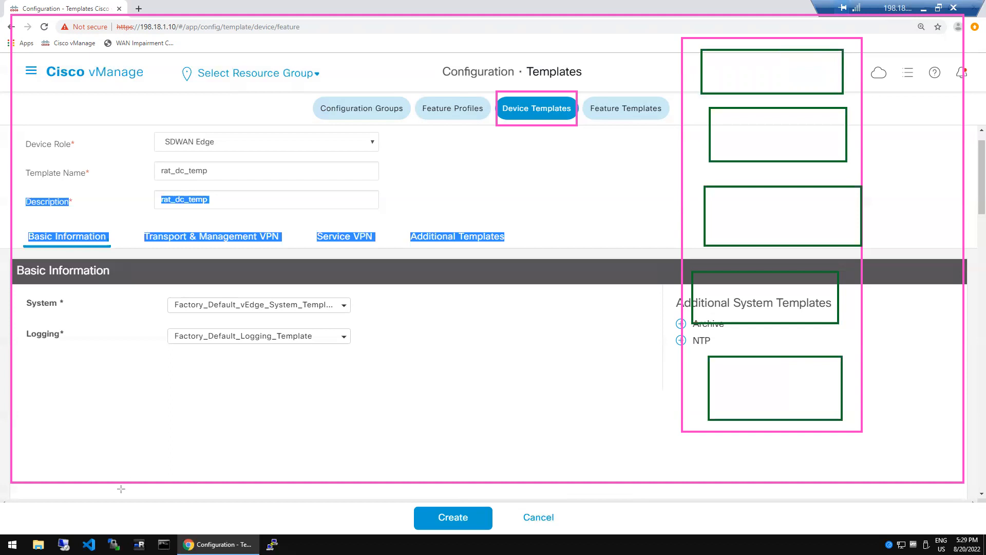
left_click(565, 208)
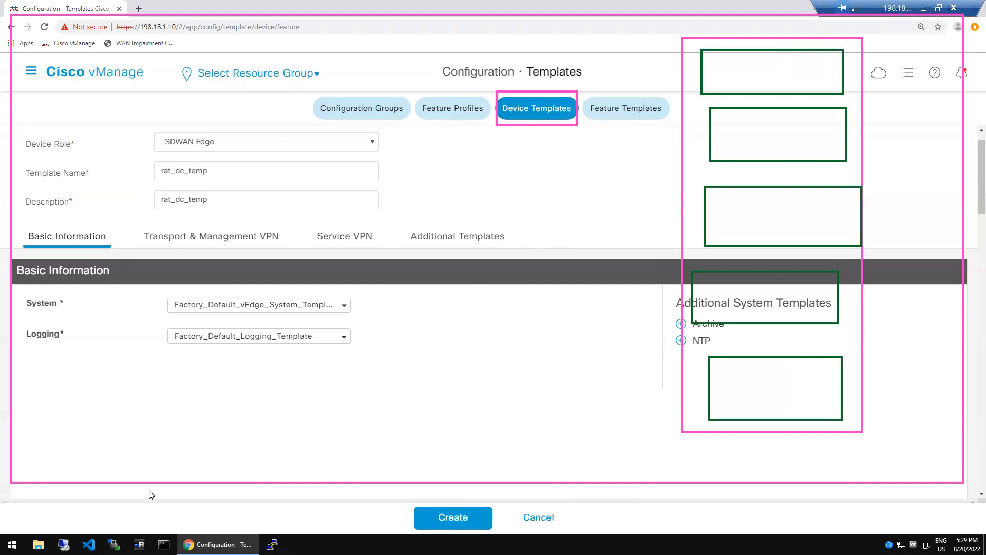
left_click_drag(23, 291, 372, 320)
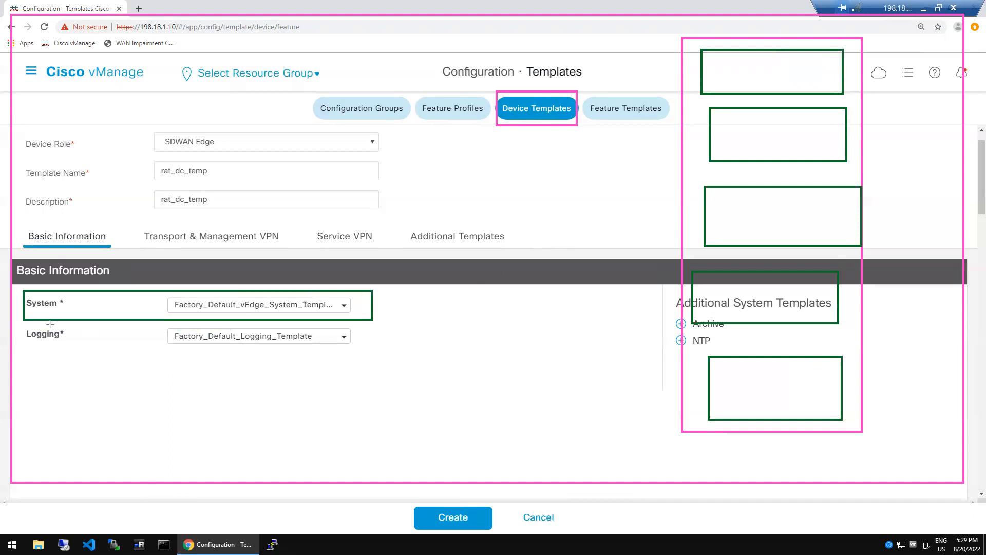
left_click_drag(17, 328, 373, 360)
left_click_drag(142, 224, 297, 257)
left_click_drag(384, 240, 386, 241)
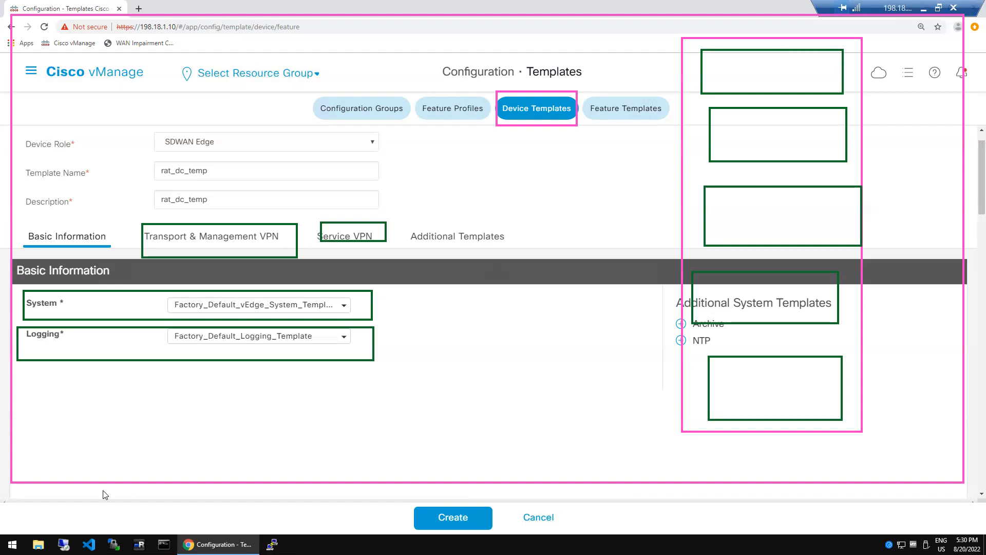
left_click(367, 515)
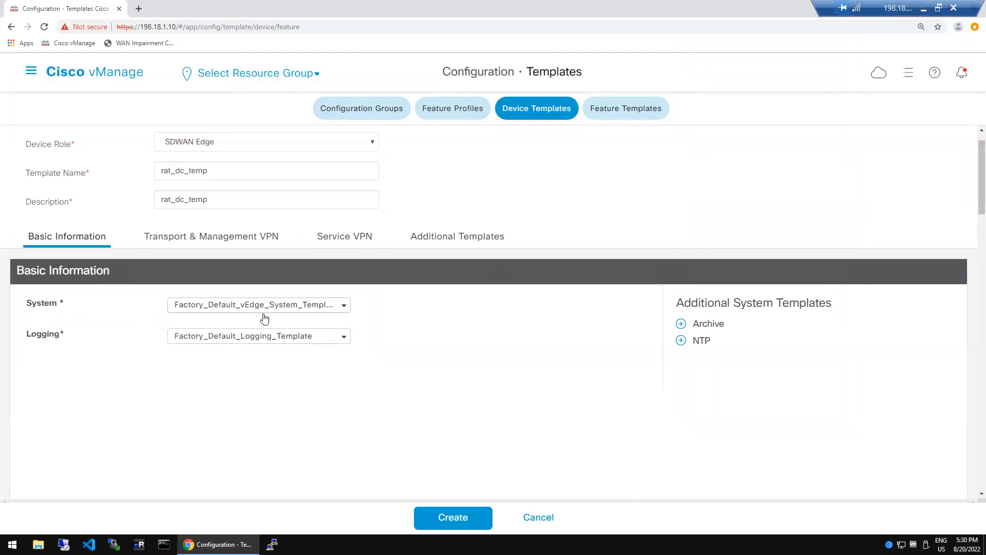
- From the Basic Information System dropdown, create a new system feature template
left_click(344, 309)
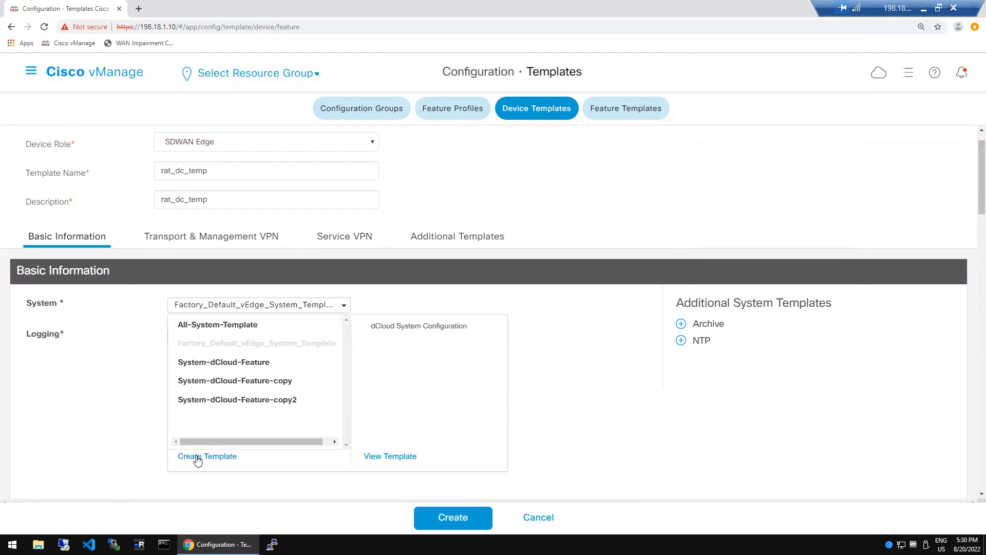
left_click(198, 458)
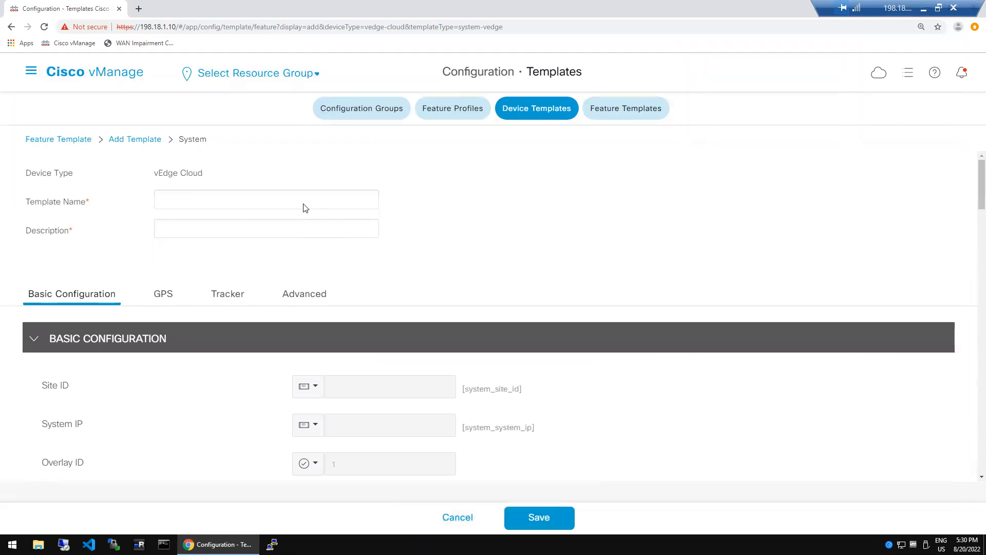
- Name the system template rat_system_dc, copy it as the description, then launch PuTTY
left_click(305, 204)
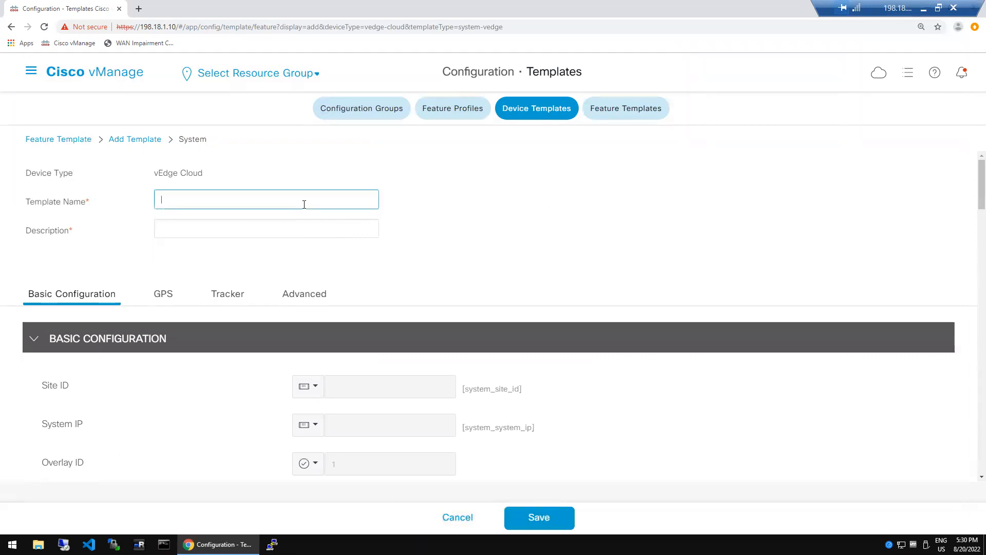
type("rat_system_dc")
key("ctrl+a")
key("ctrl+c")
left_click(254, 226)
key("ctrl+v")
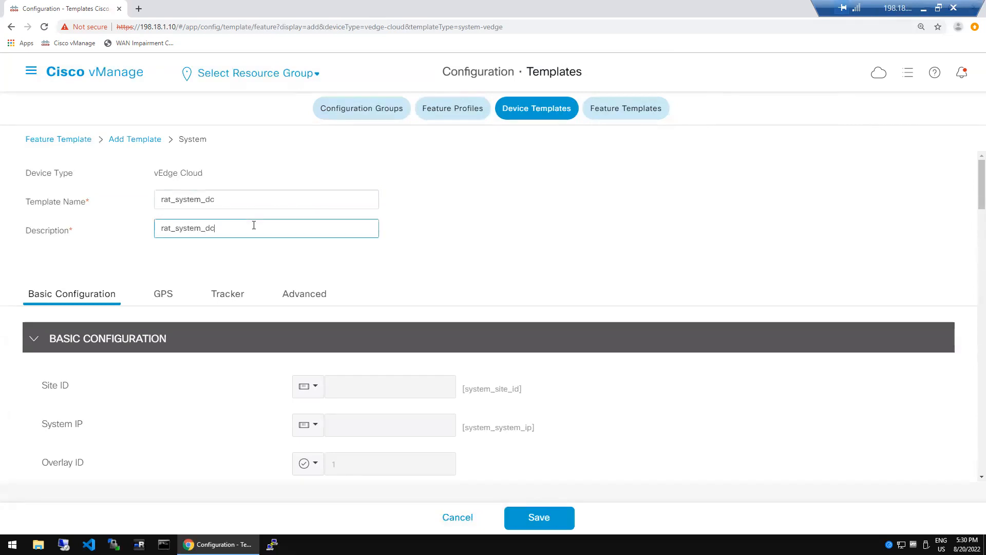
left_click(445, 246)
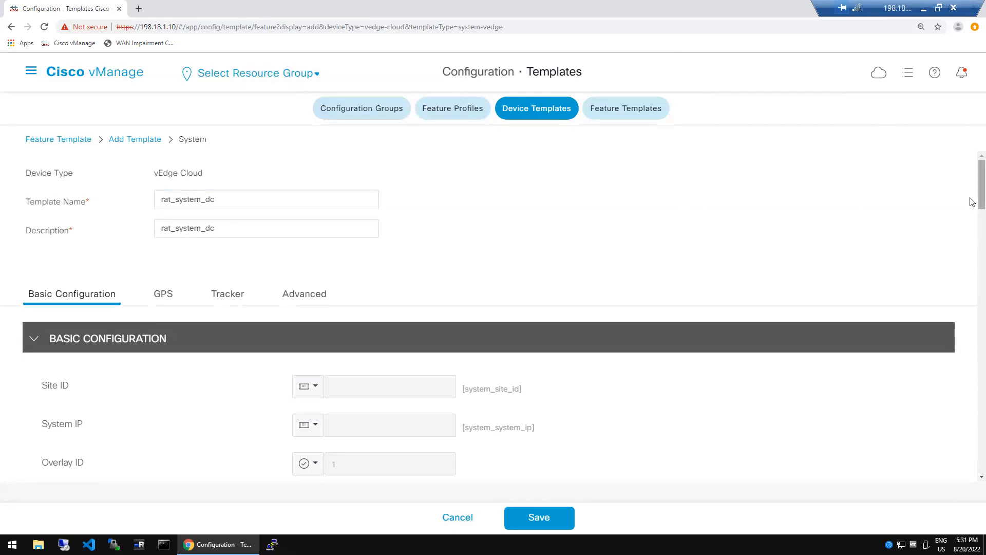
scroll(979, 213, "down", 2)
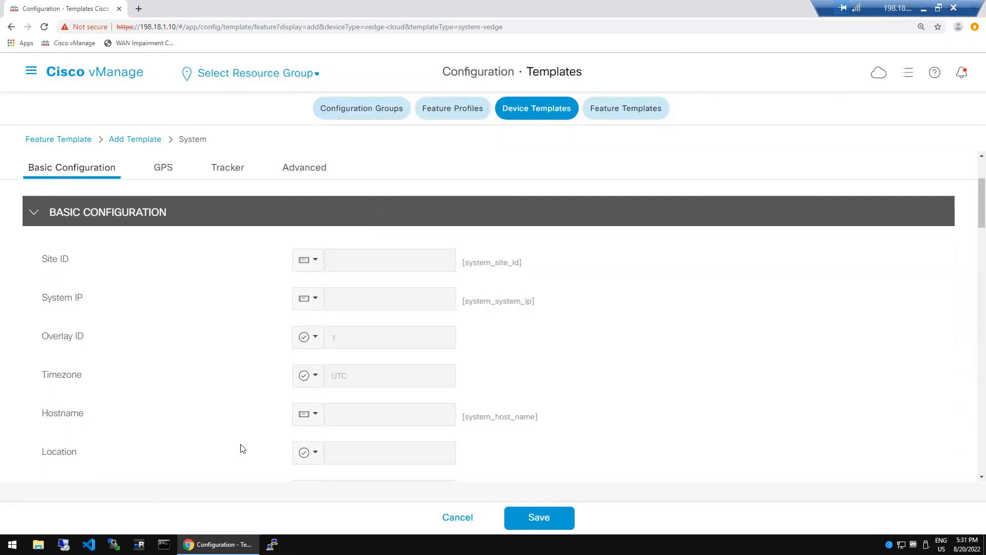
left_click(272, 544)
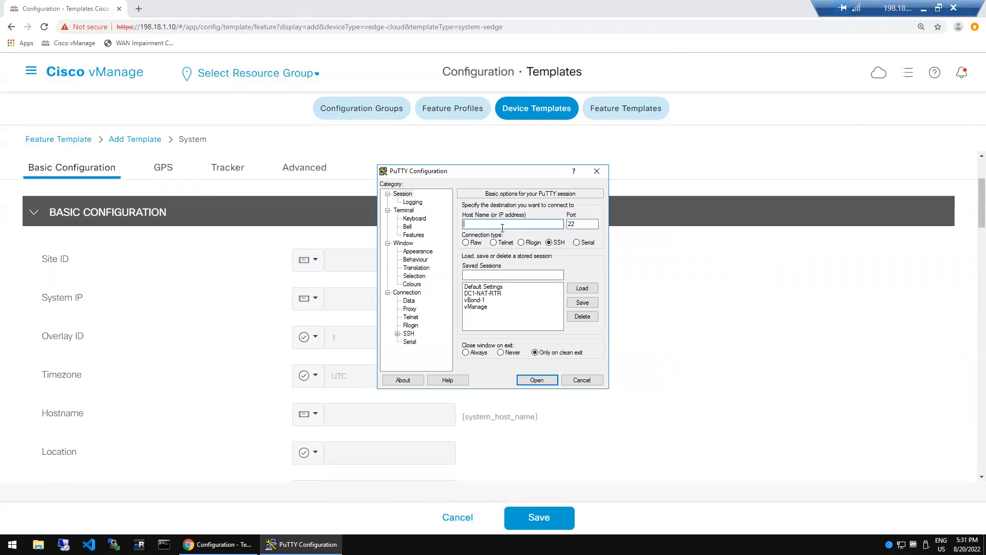
- Open the saved vManage session to 198.18.1.10 and enlarge the font to Courier New 18-point
double_click(476, 307)
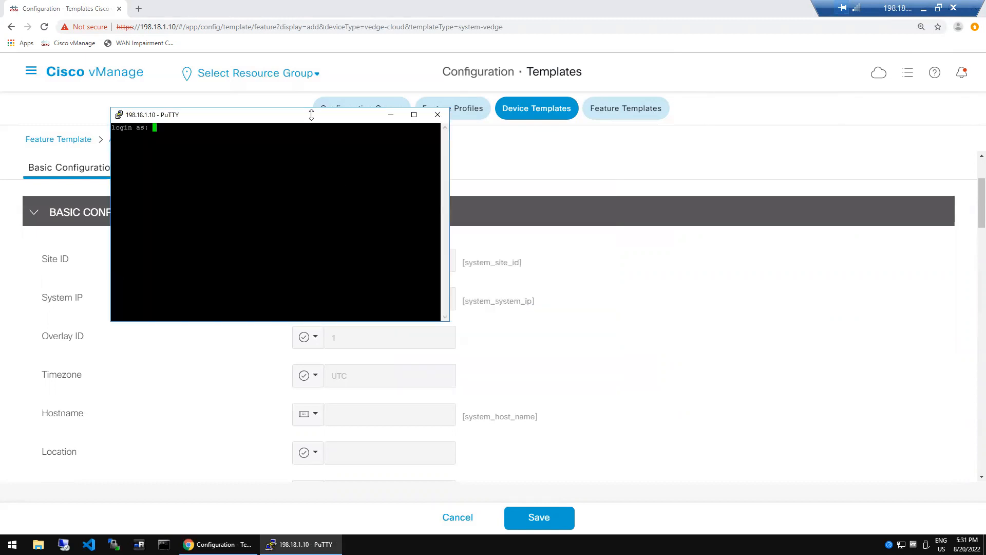
right_click(312, 120)
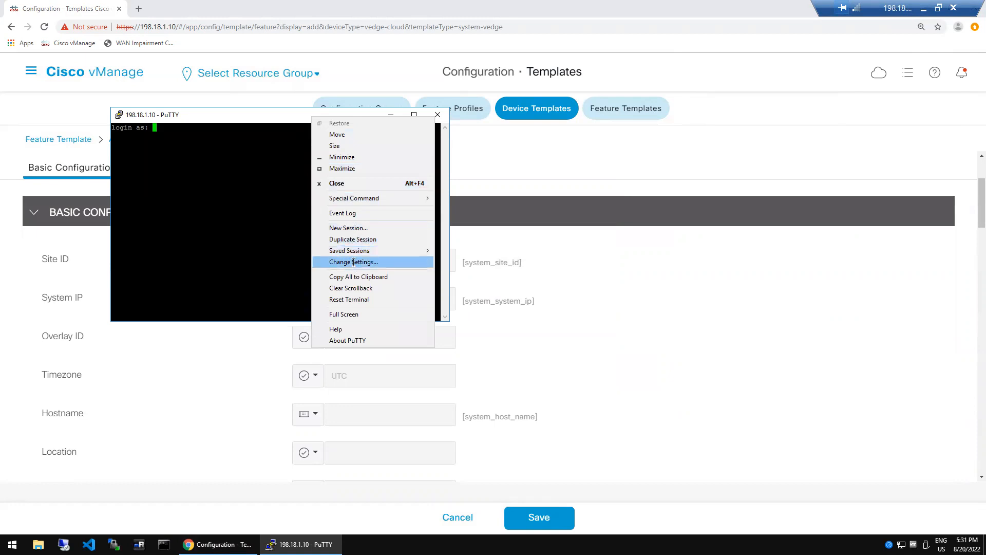
left_click(354, 262)
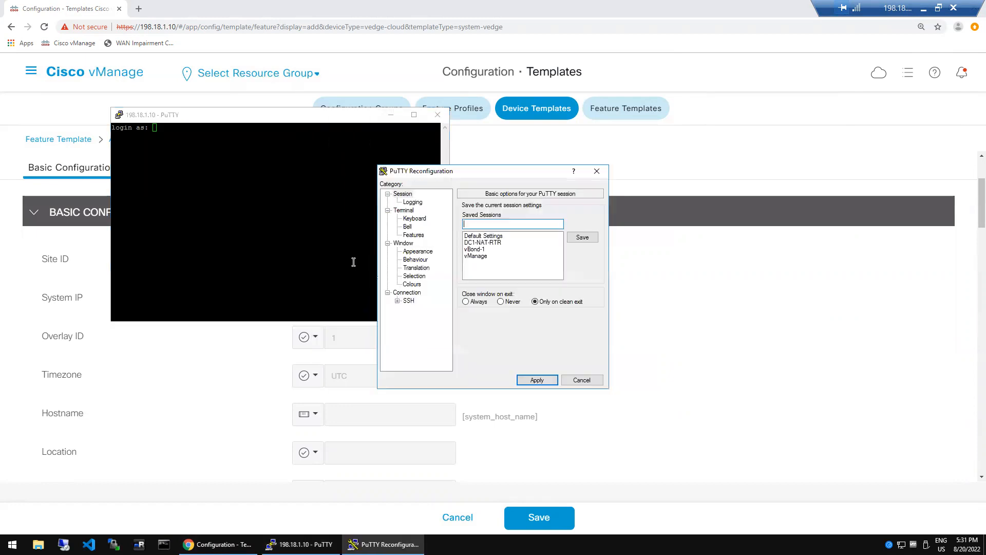
left_click(418, 251)
left_click(581, 267)
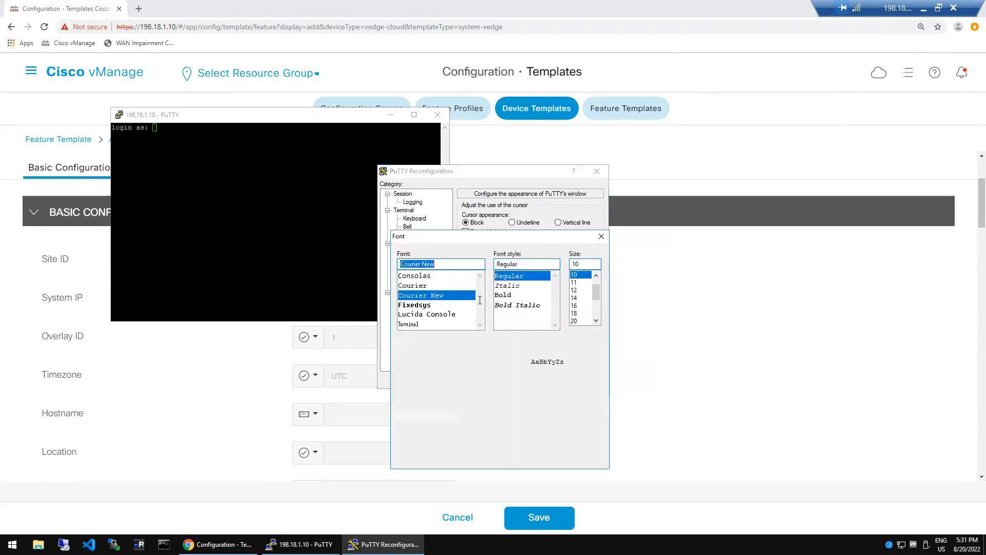
left_click(574, 313)
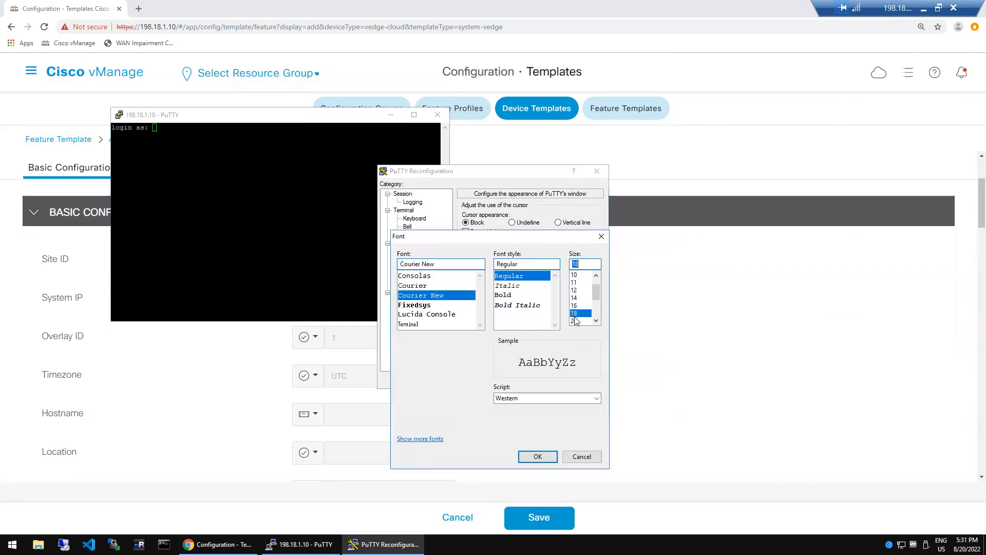
left_click(538, 457)
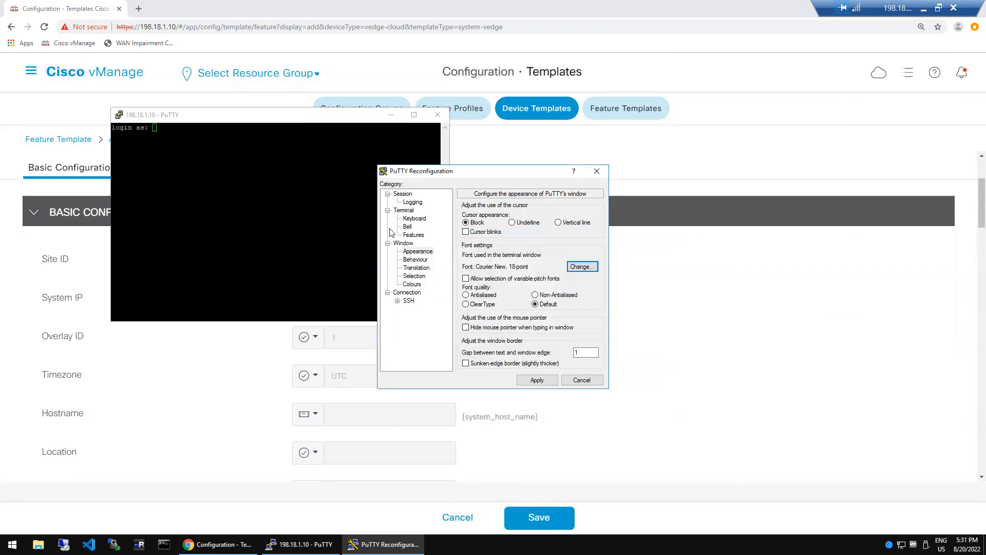
left_click(537, 380)
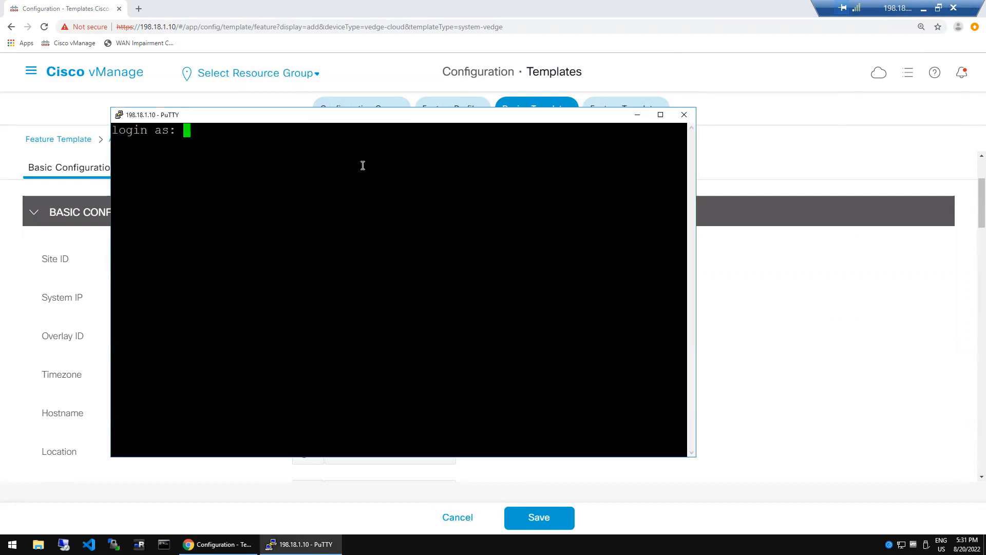
- Log into vManage as admin and page through show control connections
left_click_drag(565, 114, 665, 103)
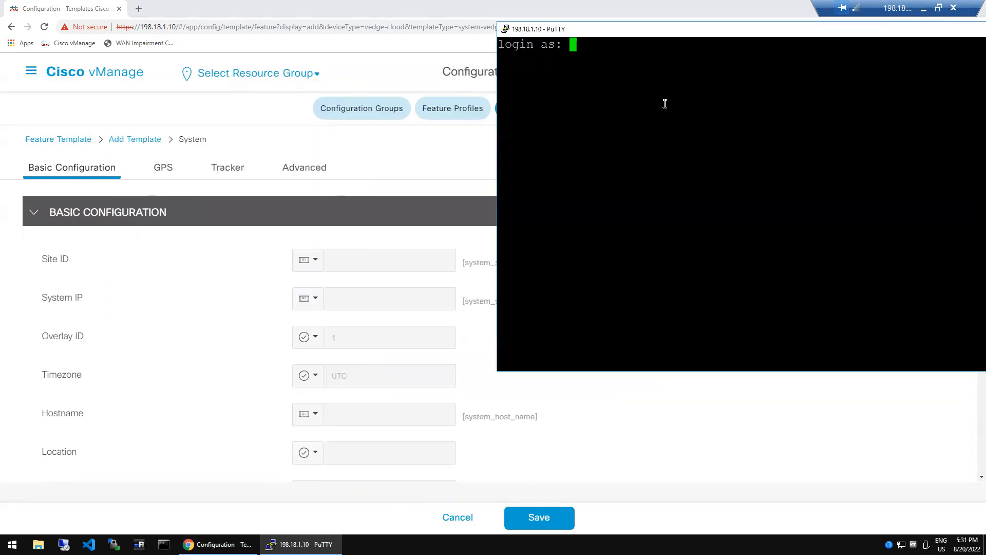
type("admin")
key("Return")
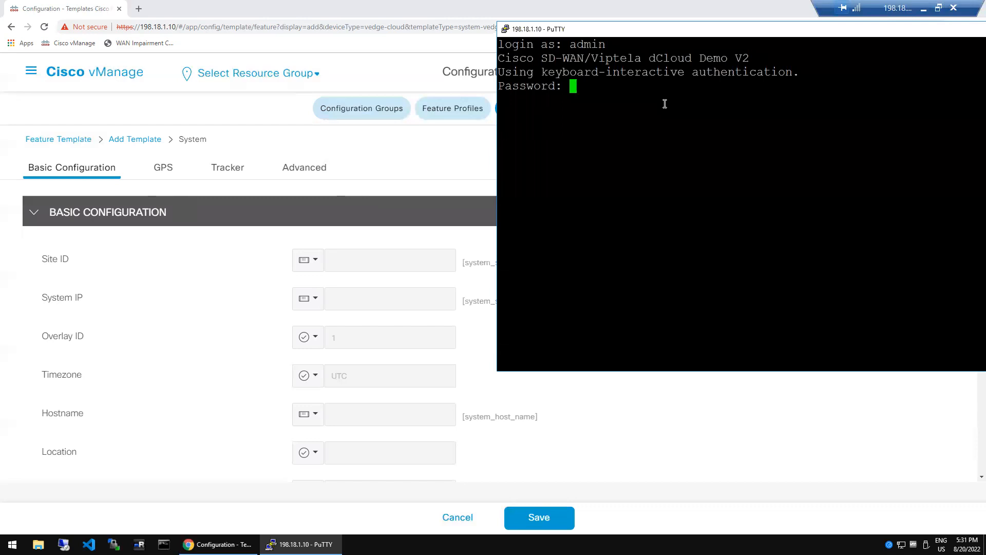
type("admin")
key("Return")
type("show control connections")
key("Return")
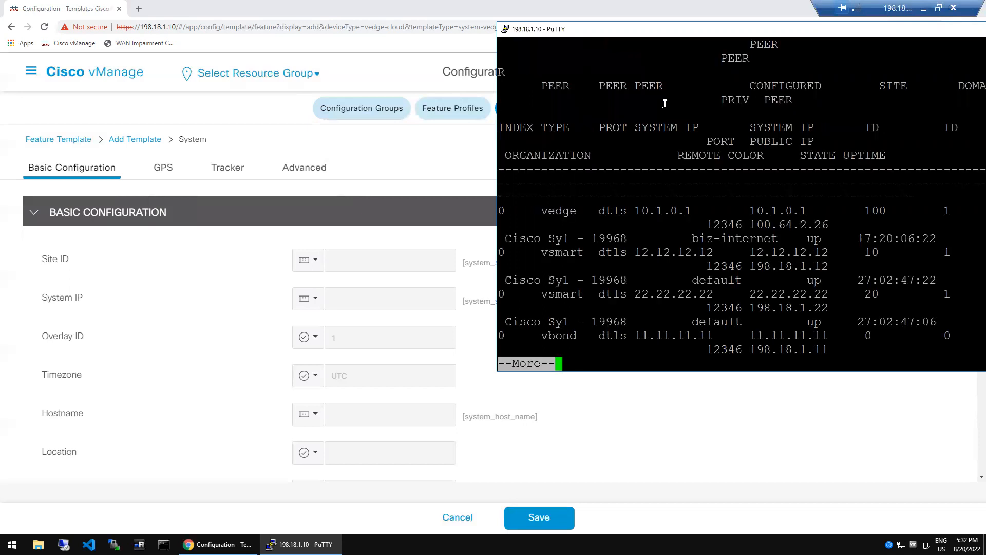
key("space")
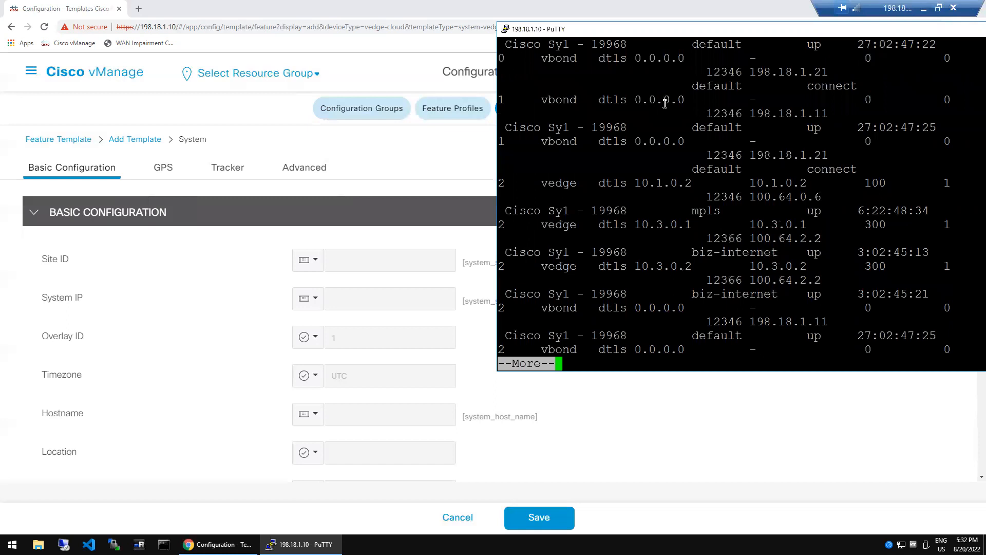
key("space")
- From vsh, SSH as admin to 10.1.0.1 and run show running-config system
type("vsh")
key("Return")
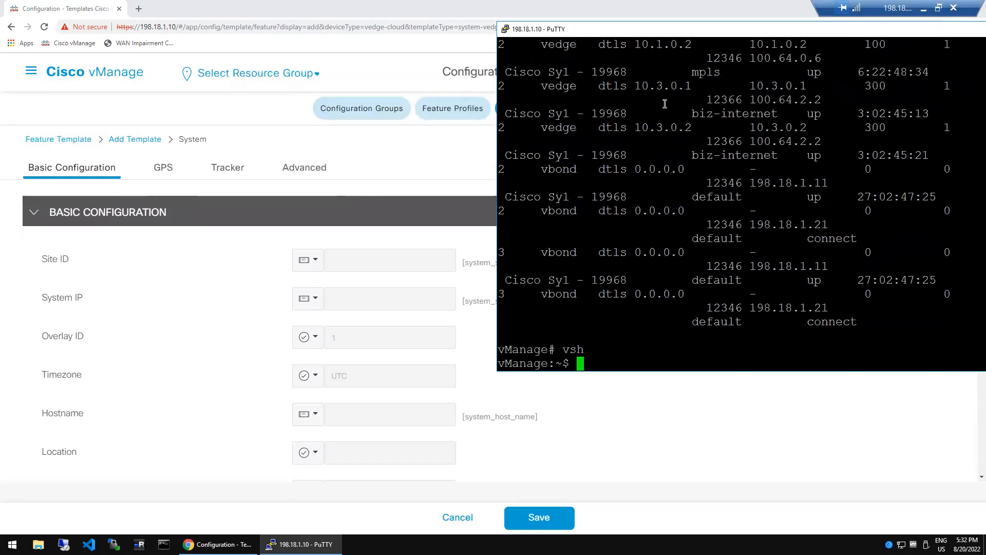
type("ssh -l admin")
double_click(668, 47)
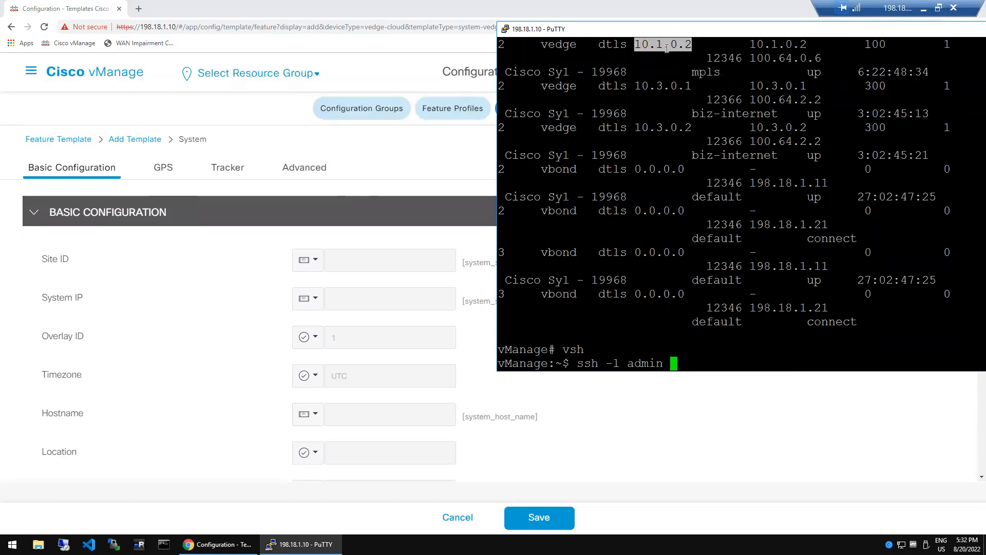
right_click(678, 110)
key("BackSpace")
type("10.1.0.1")
key("Return")
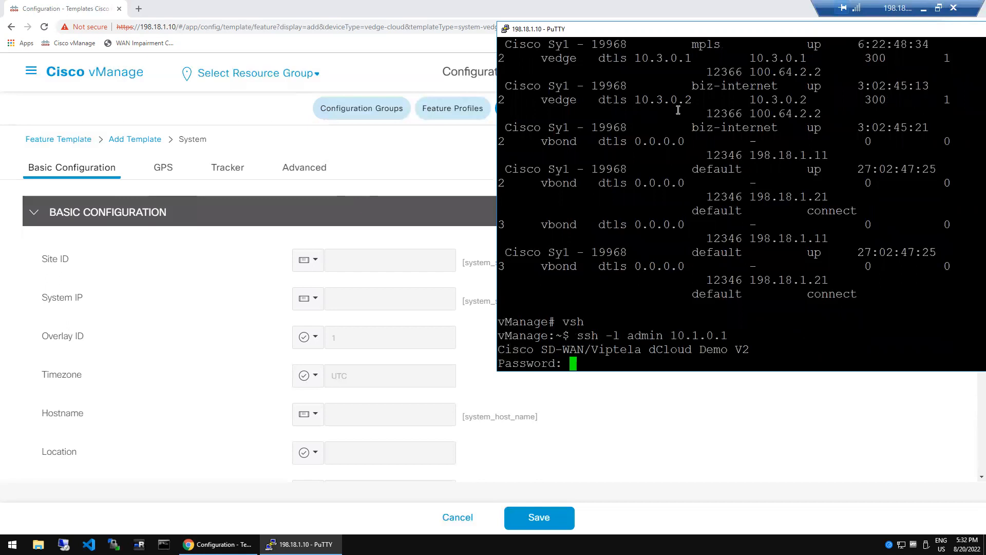
key("Return")
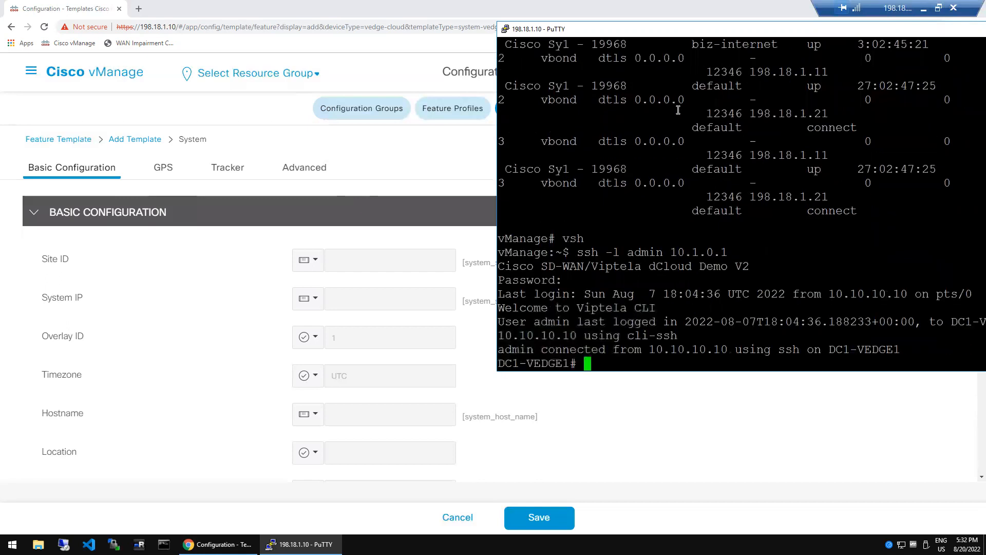
type("show running-config system")
key("Return")
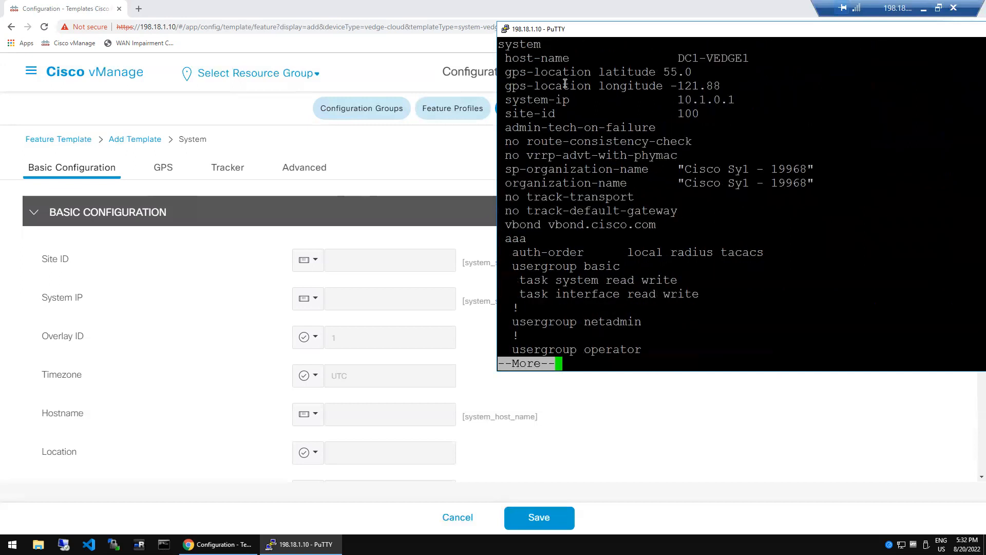
- Review the vEdge's host-name, system-ip and site-id 100, then return to vManage
double_click(548, 58)
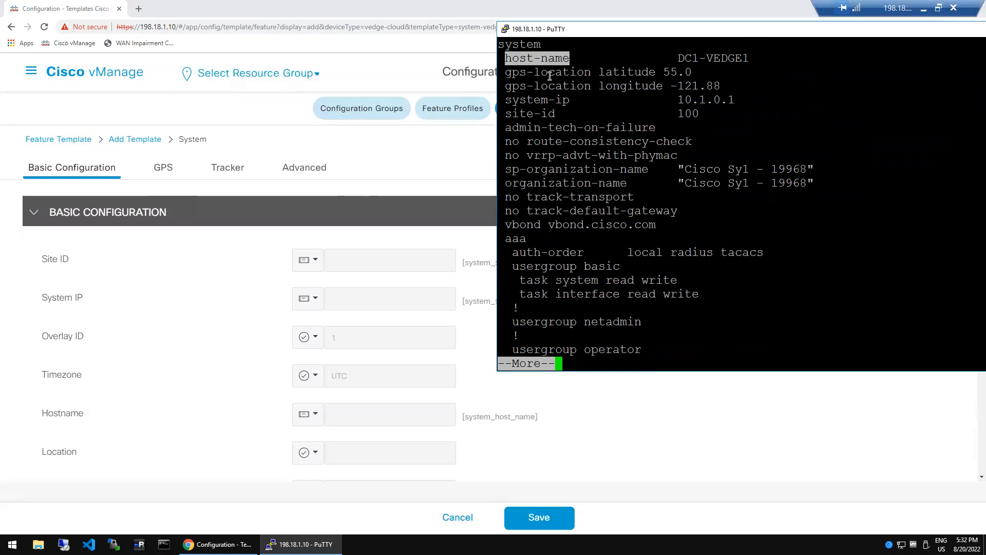
left_click(550, 76)
double_click(549, 76)
left_click(536, 101)
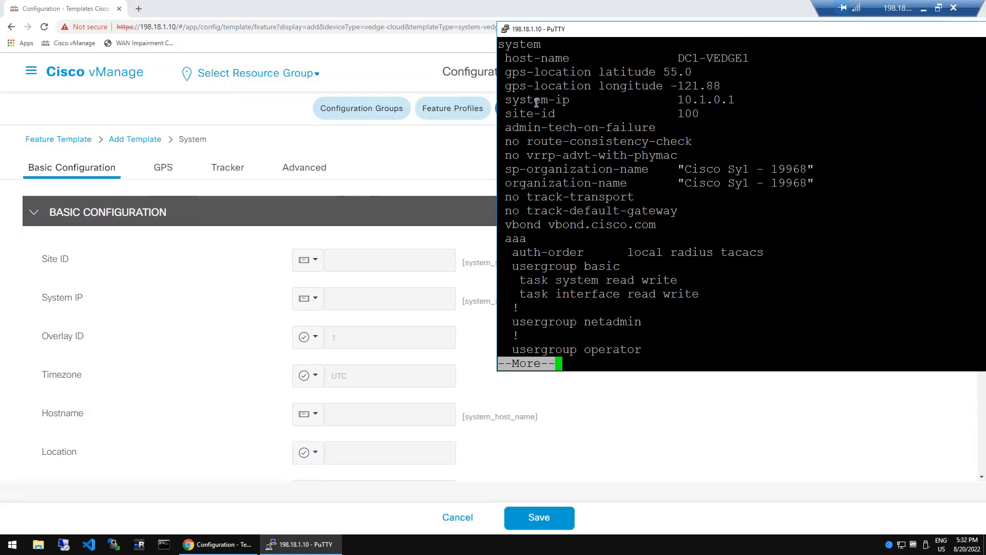
double_click(536, 102)
double_click(529, 114)
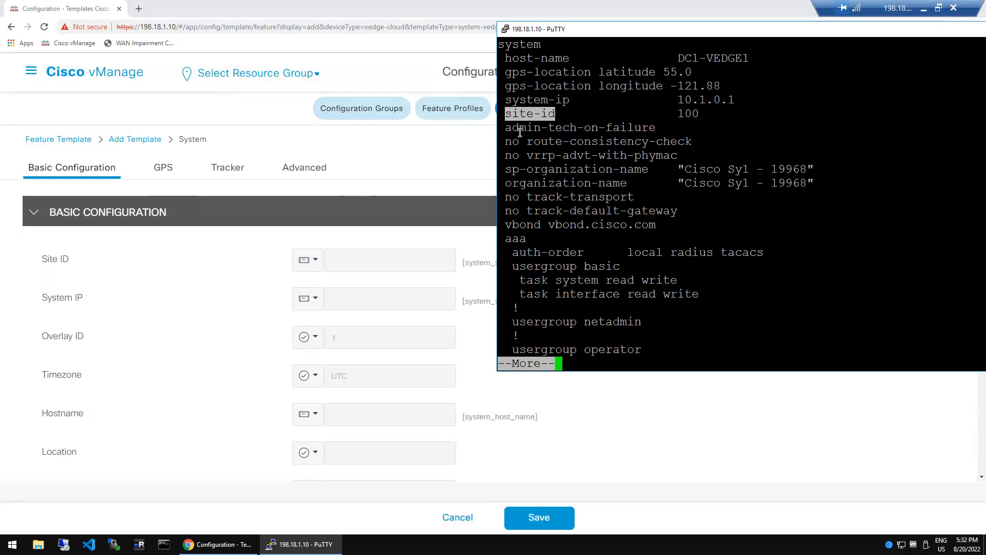
left_click_drag(509, 130, 645, 227)
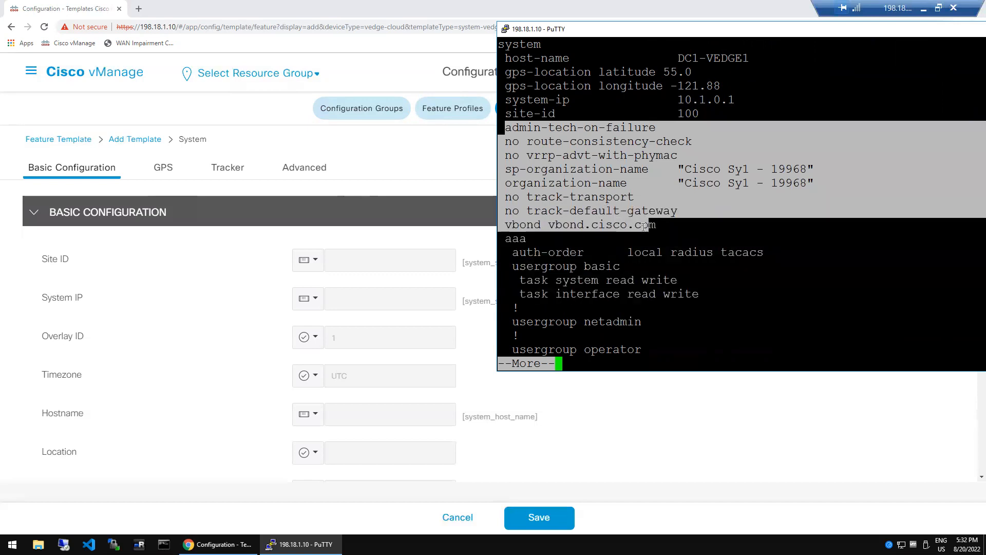
left_click(578, 261)
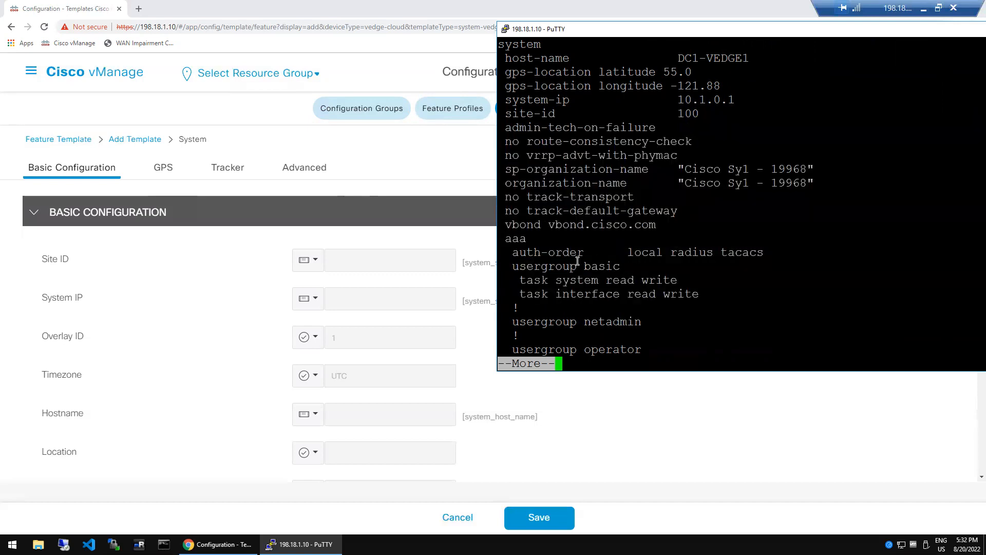
left_click(198, 313)
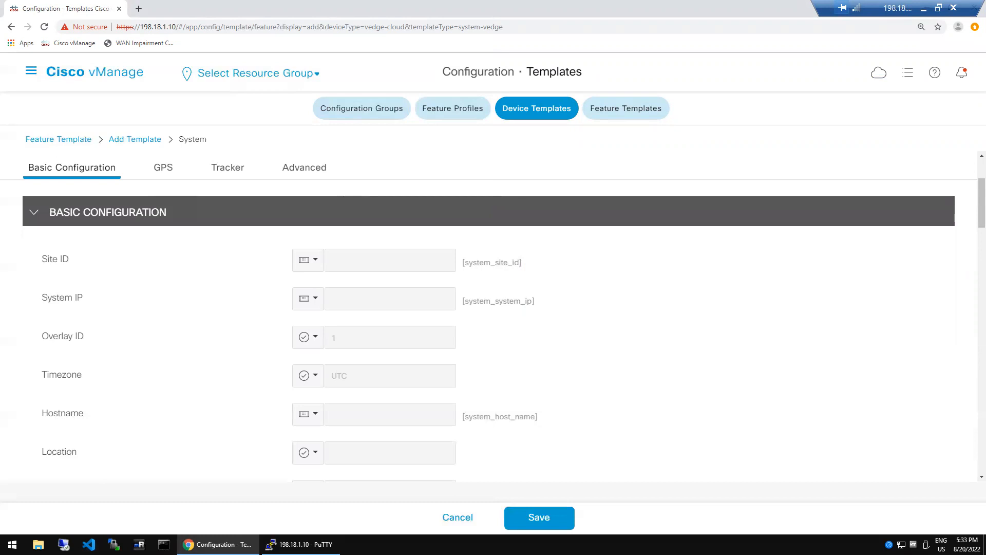
- Open the Site ID value-type dropdown to reveal Global and Device Specific
left_click_drag(277, 241, 332, 275)
left_click_drag(289, 320, 338, 354)
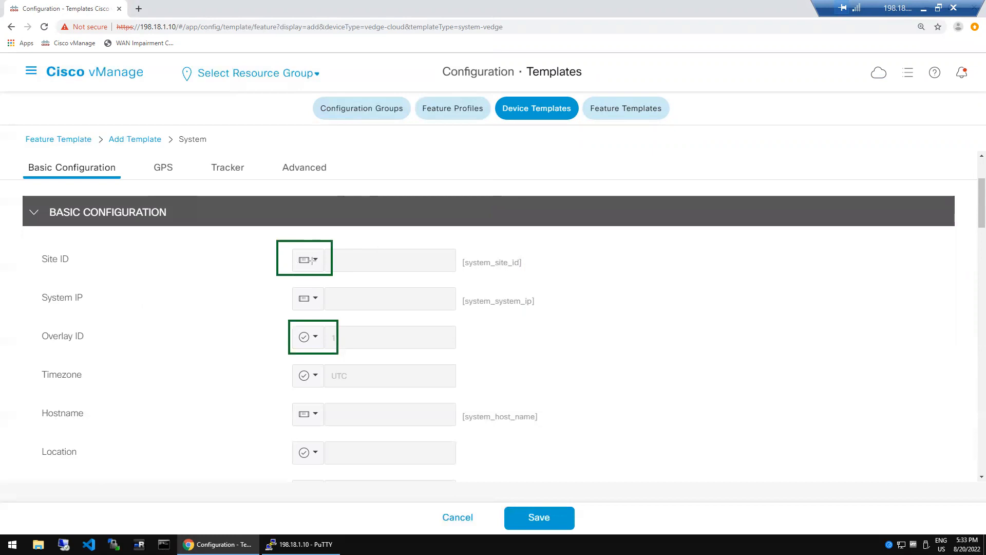
left_click_drag(289, 284, 333, 311)
left_click(318, 262)
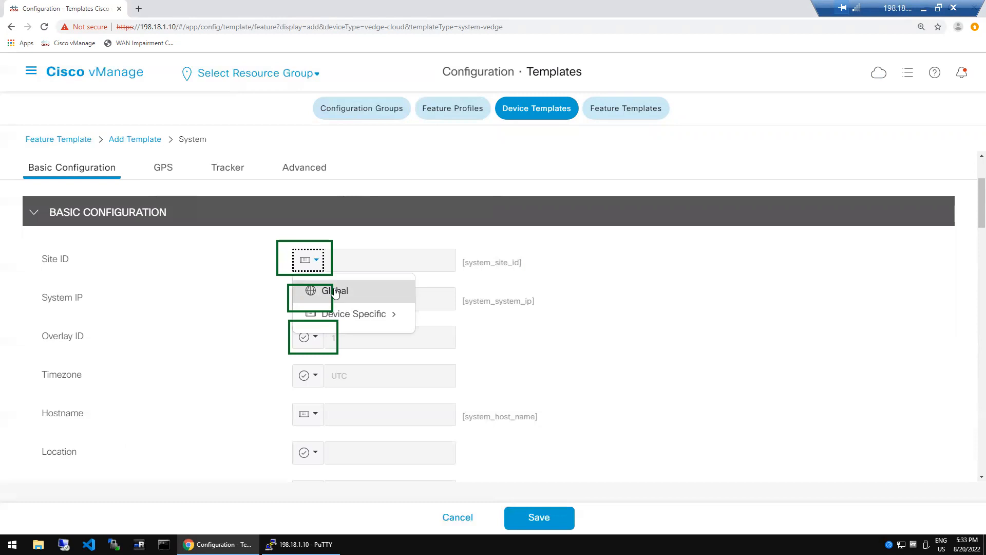
left_click(237, 298)
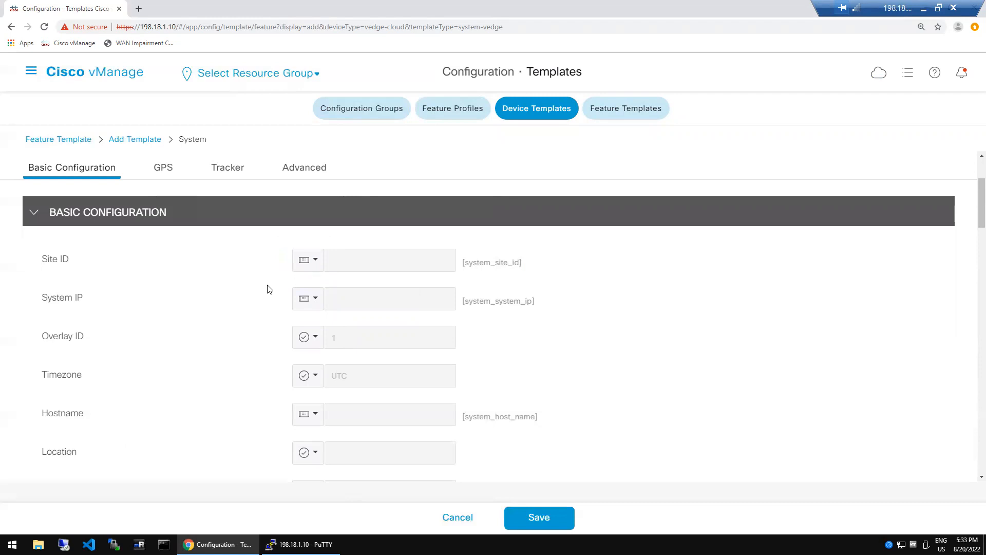
left_click(315, 259)
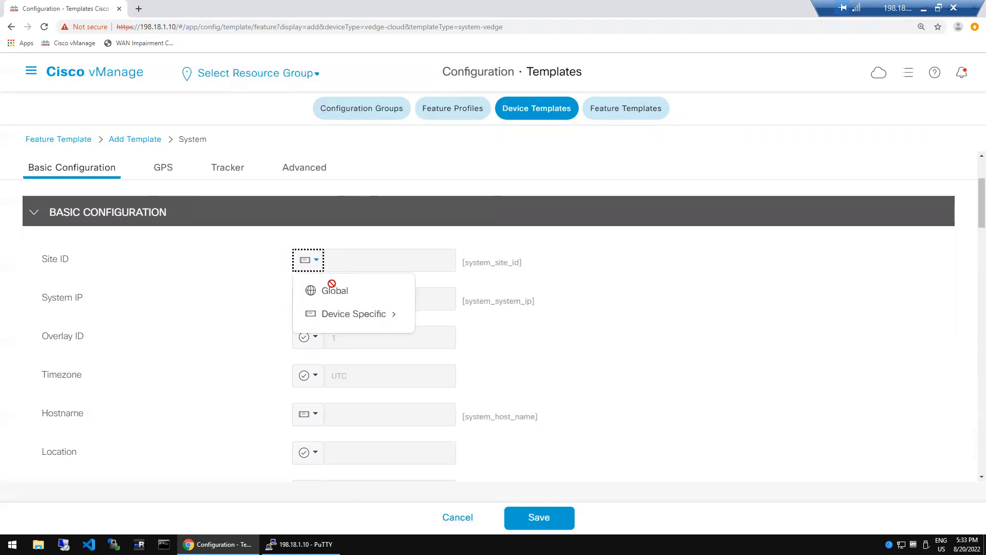
- Set Site ID's scope to Global and enter the value 100
left_click(358, 281)
left_click(367, 265)
type("100")
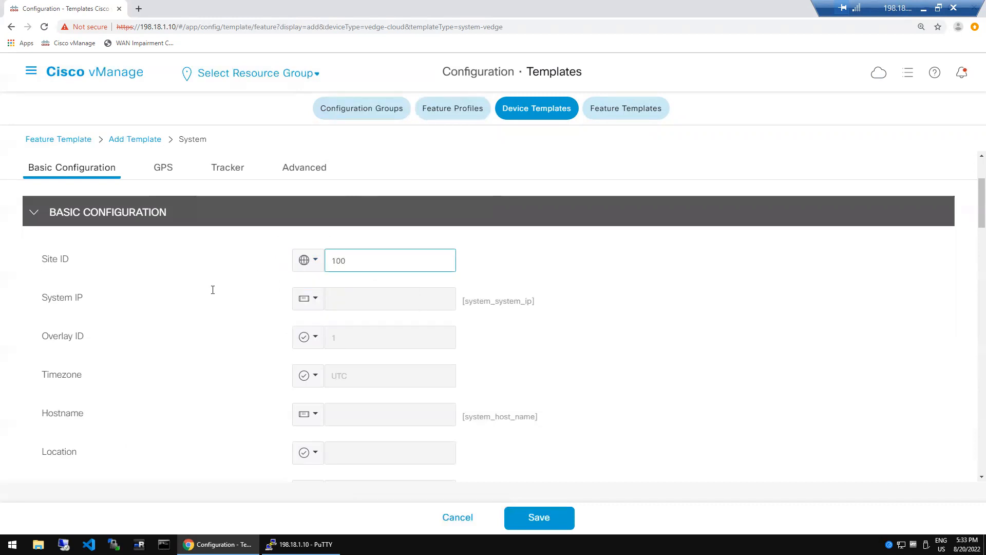
left_click(214, 294)
- Compare the vEdge's site-id value 100 in PuTTY with the vManage template form
mouse_move(303, 544)
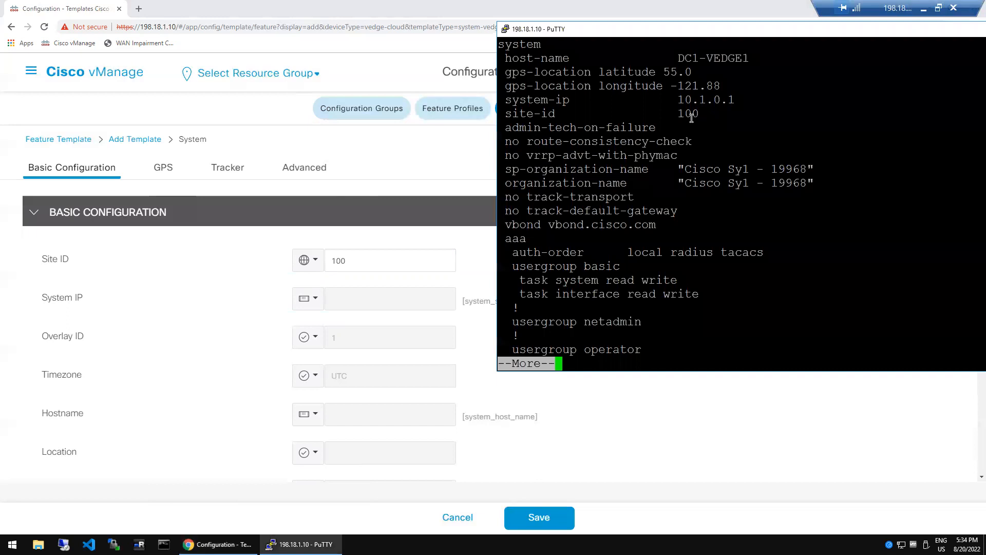
double_click(691, 117)
left_click(245, 327)
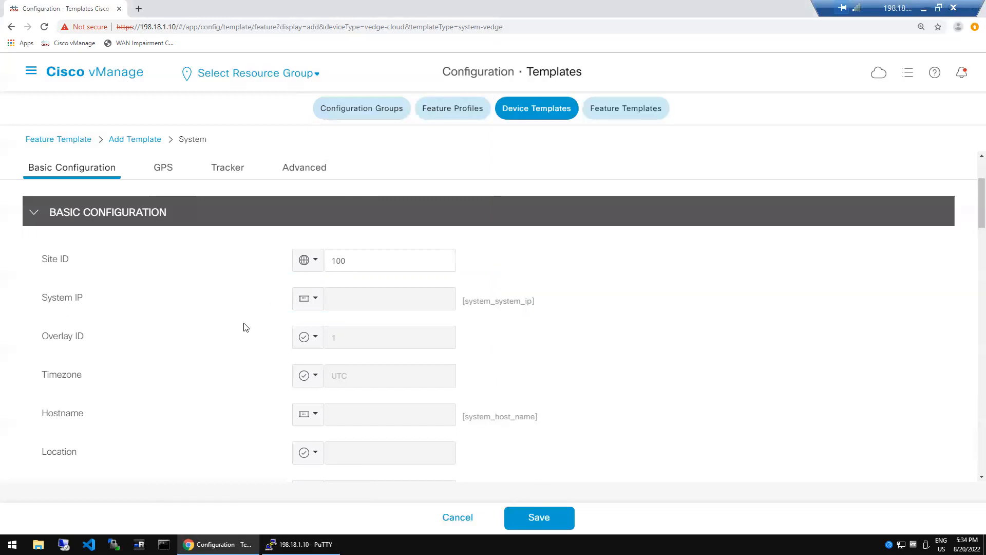
- Change the global Site ID value from 100 to 150
left_click(372, 268)
key("BackSpace")
type("50")
left_click(215, 287)
- Review System IP's value types, the Site ID 150, and Hostname's system_host_name variable
left_click(315, 298)
left_click(243, 328)
double_click(340, 265)
left_click(353, 261)
left_click(549, 342)
triple_click(496, 420)
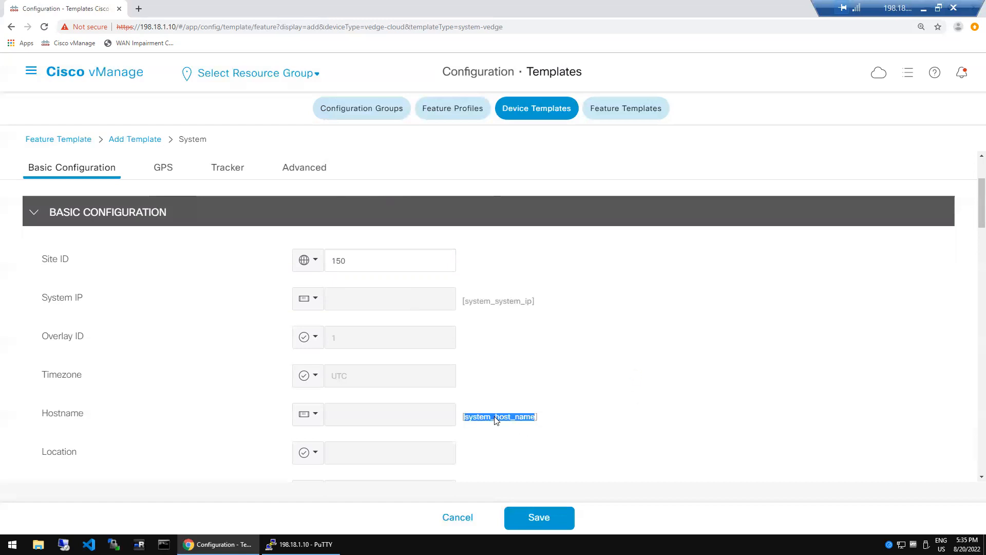
- Point out System IP's system_system_ip variable and scroll down through the template form
triple_click(509, 306)
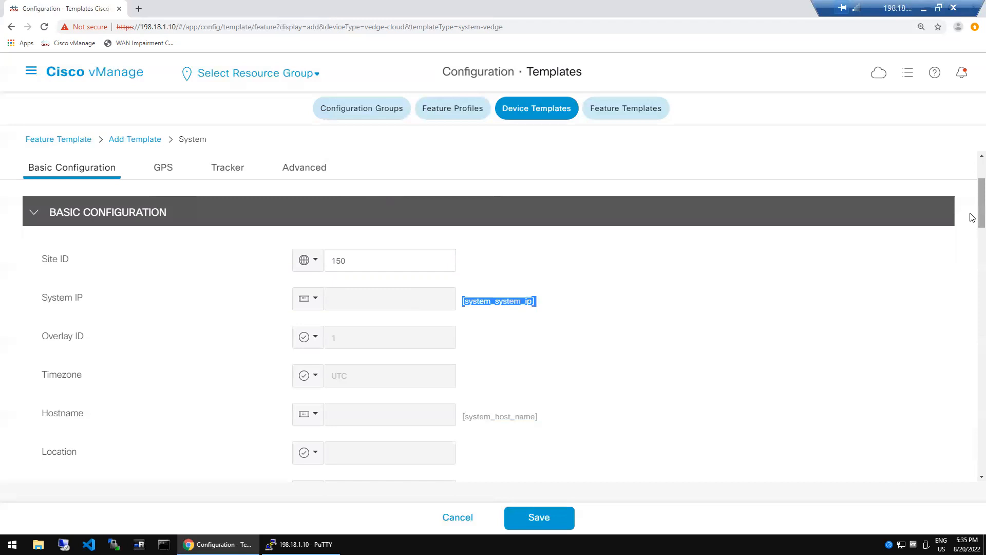
scroll(972, 246, "down", 5)
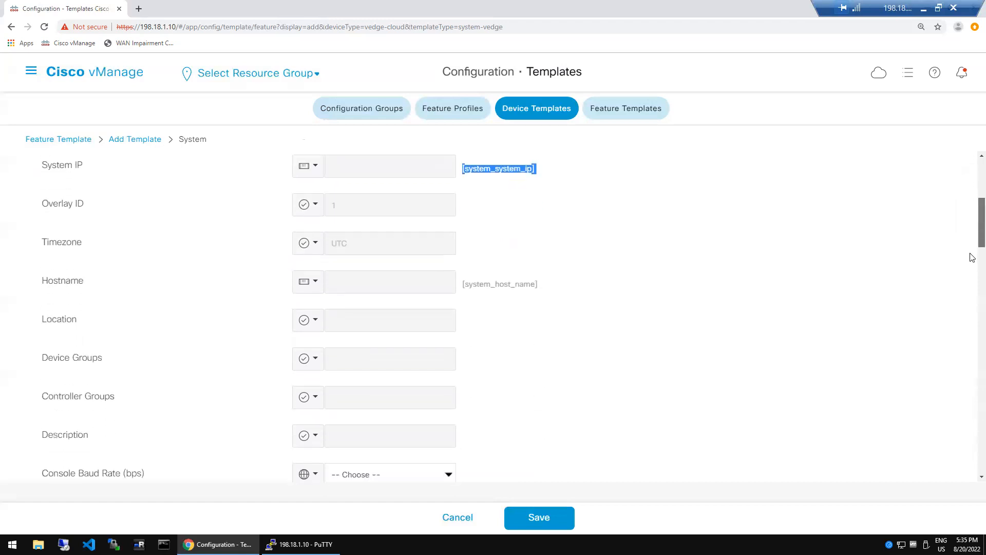
scroll(972, 271, "down", 3)
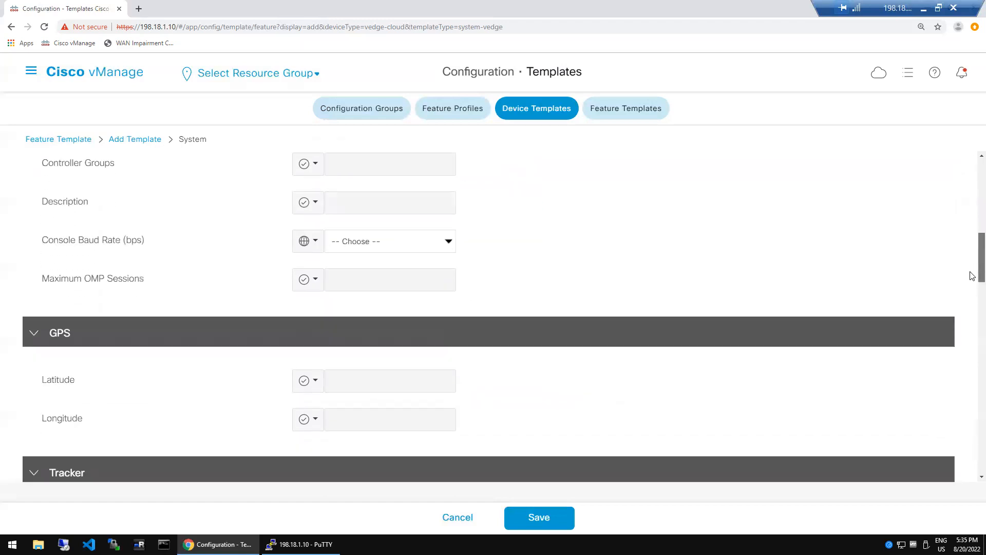
scroll(972, 274, "down", 1)
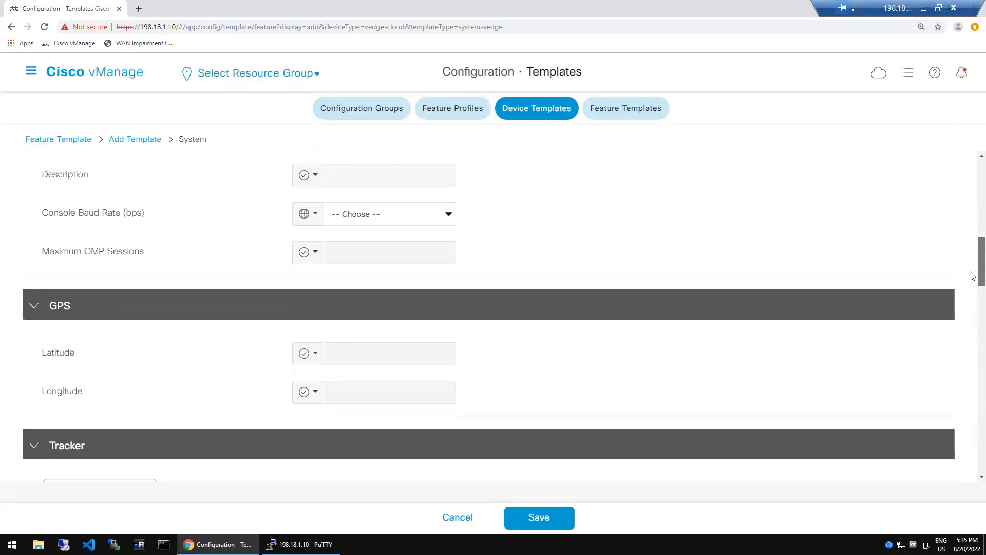
scroll(972, 276, "down", 2)
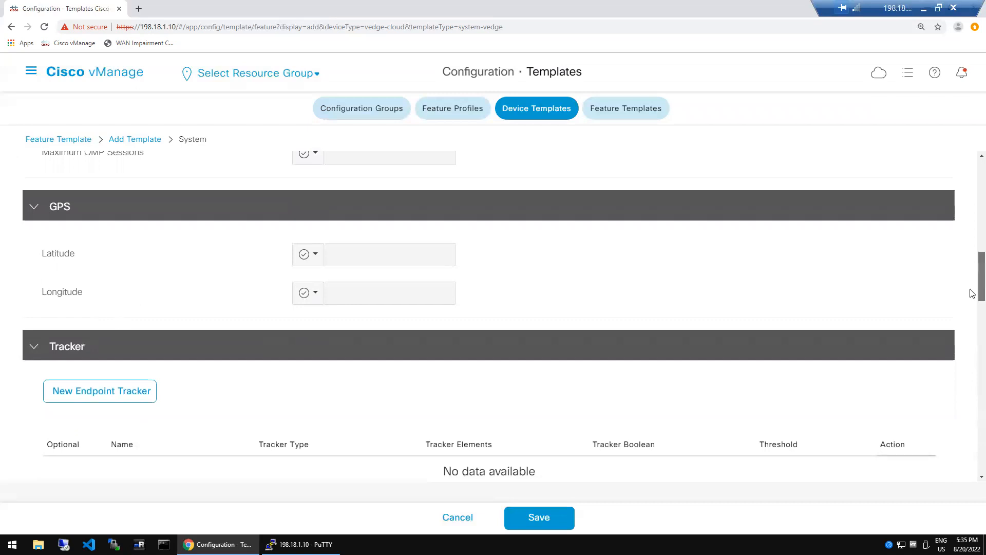
scroll(972, 310, "down", 2)
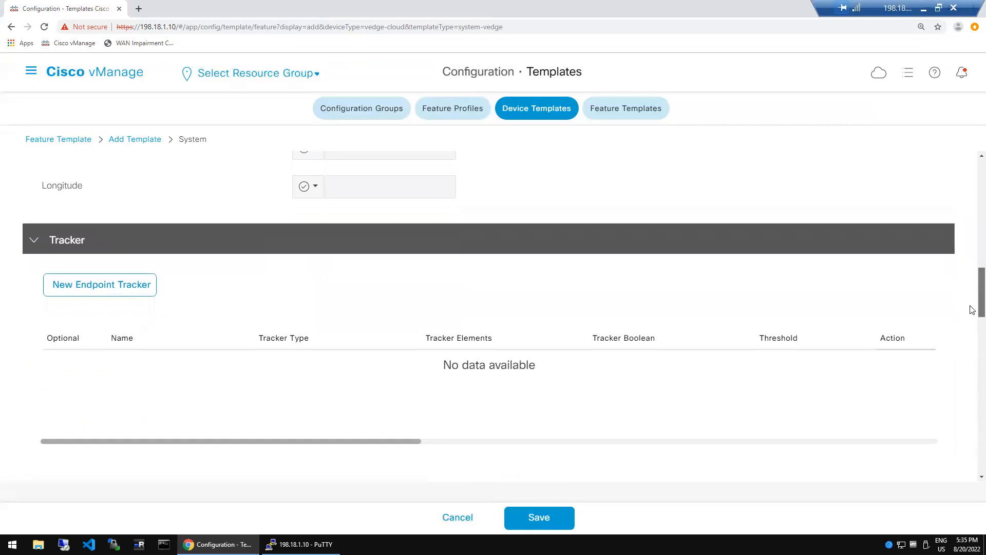
scroll(971, 310, "down", 1)
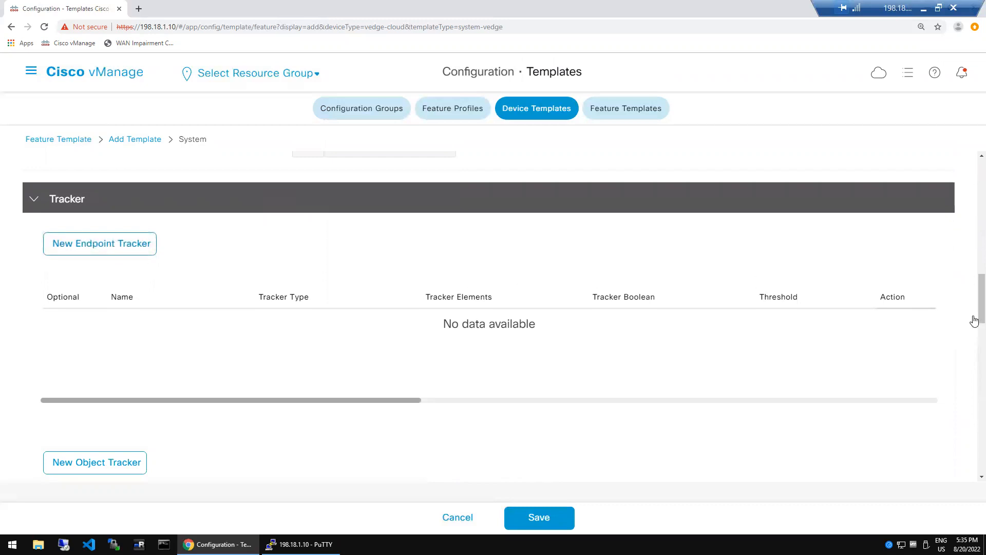
scroll(972, 326, "down", 2)
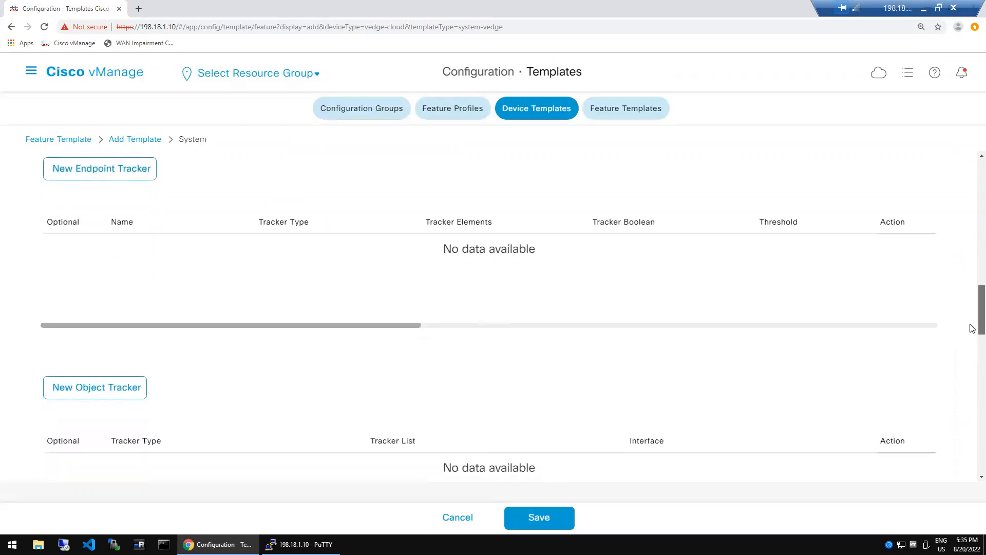
scroll(974, 334, "down", 2)
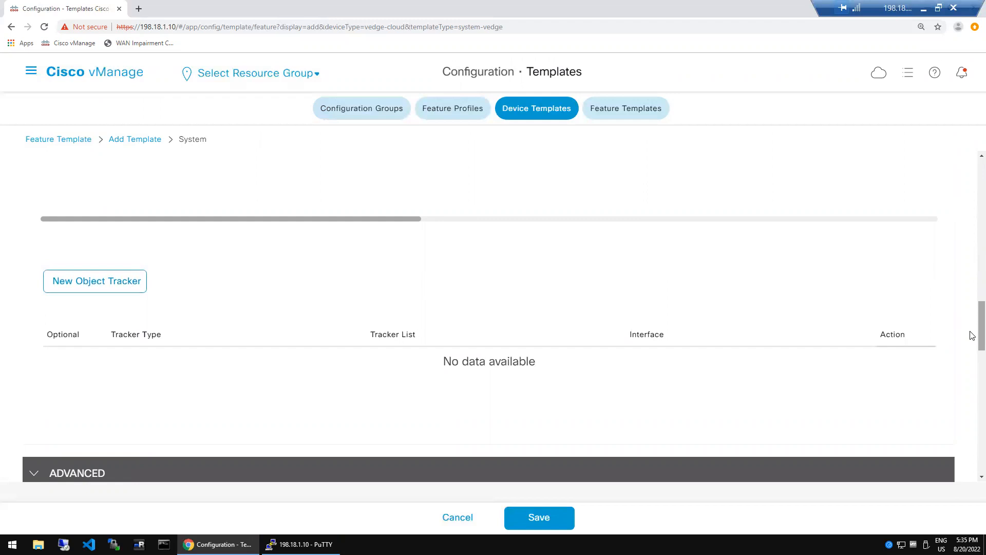
scroll(973, 345, "down", 2)
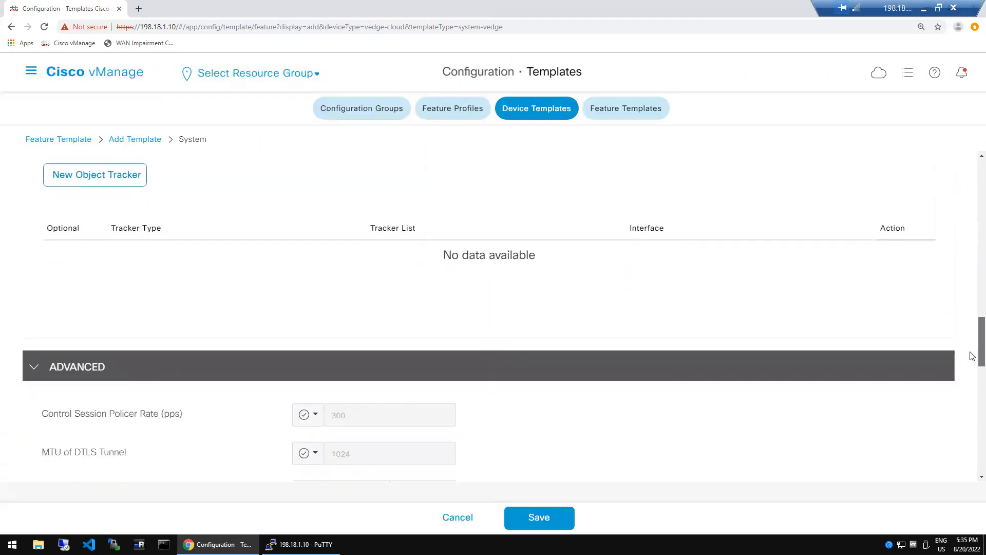
scroll(973, 359, "down", 3)
scroll(973, 378, "down", 3)
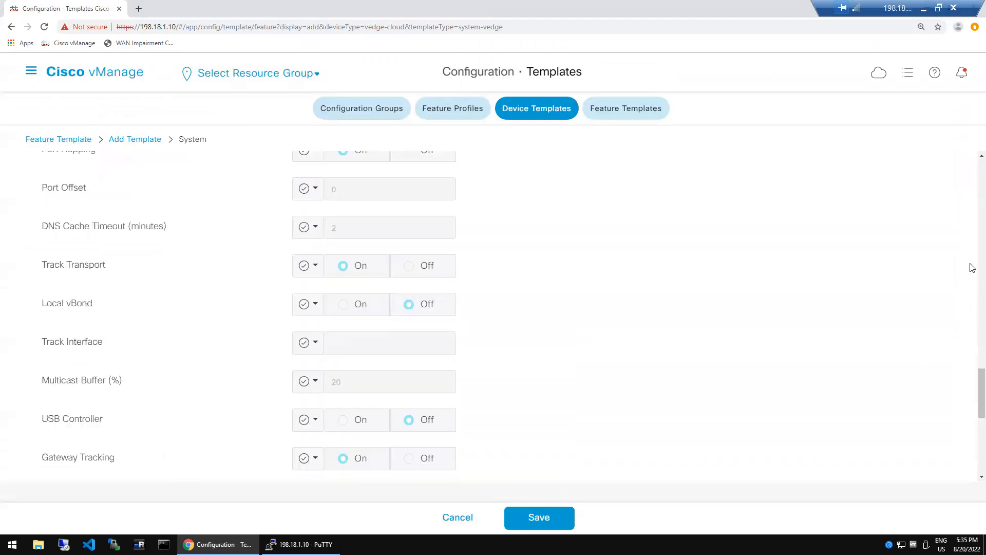
- Scroll back up until the ADVANCED section header is visible
scroll(972, 160, "up", 1)
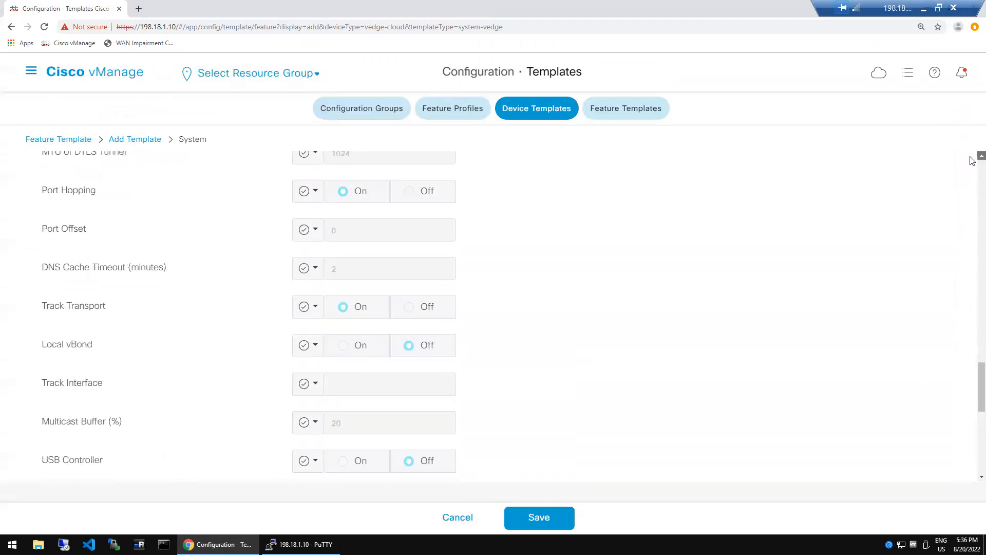
scroll(973, 160, "up", 1)
scroll(972, 161, "up", 1)
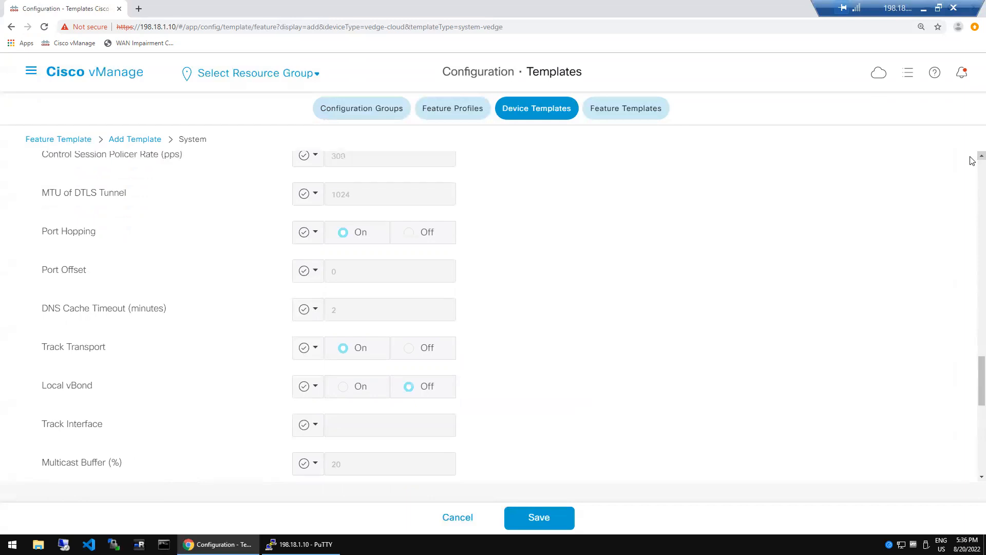
scroll(973, 160, "up", 1)
scroll(973, 160, "up", 1)
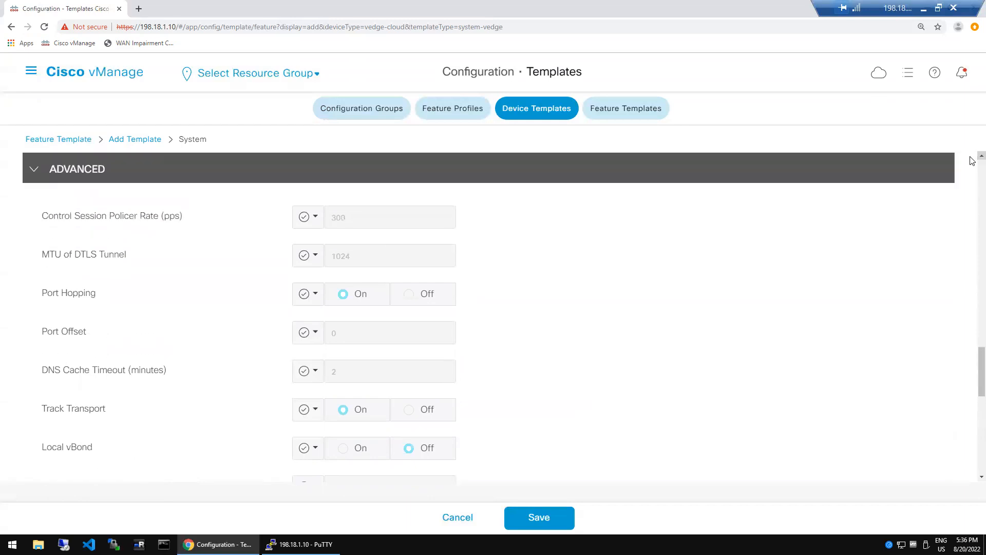
scroll(973, 160, "up", 1)
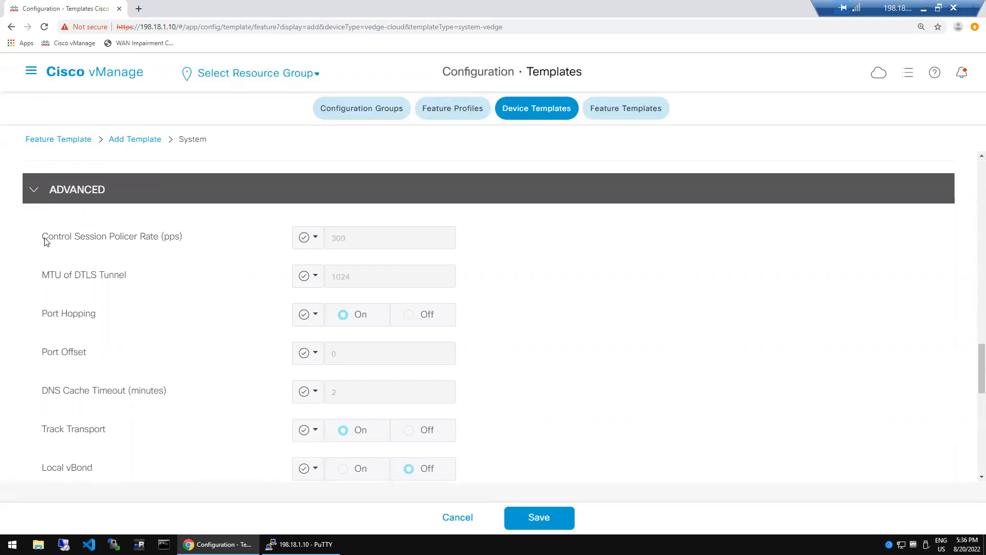
left_click_drag(44, 240, 183, 239)
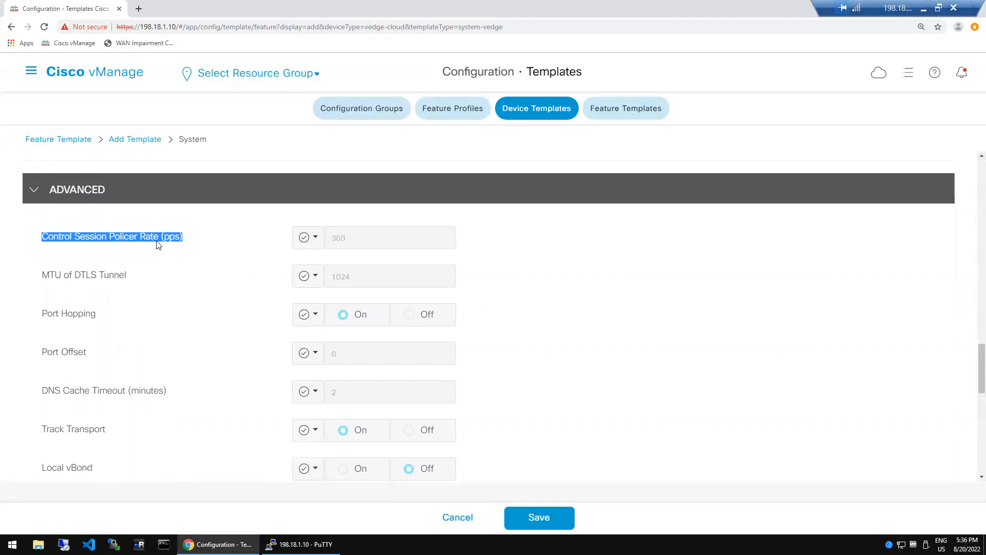
left_click(342, 261)
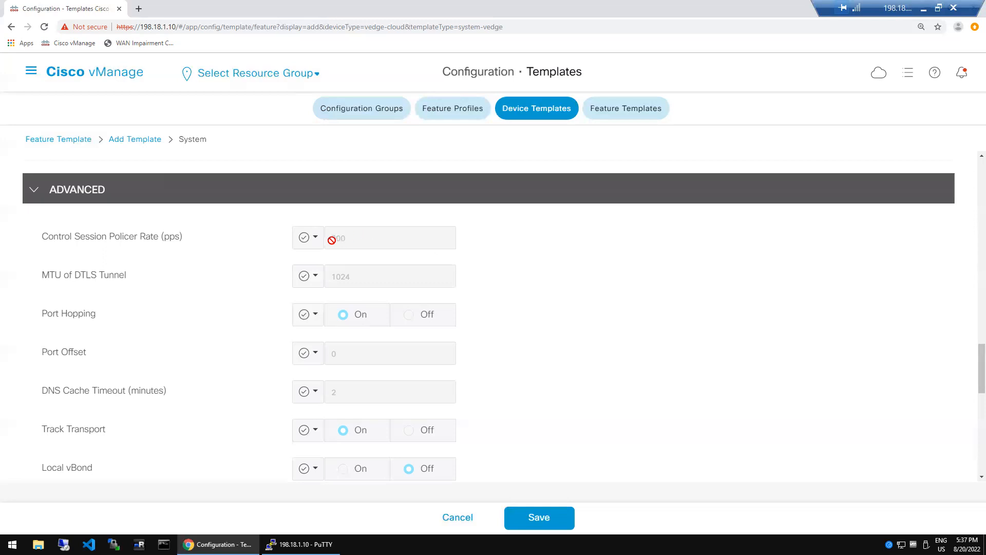
double_click(357, 240)
left_click(220, 254)
scroll(973, 377, "down", 3)
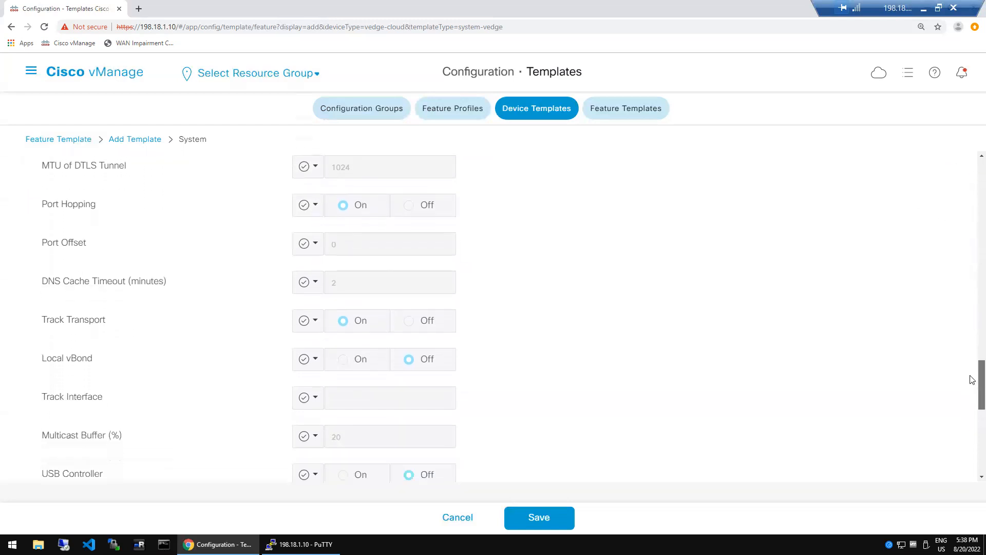
scroll(973, 380, "down", 1)
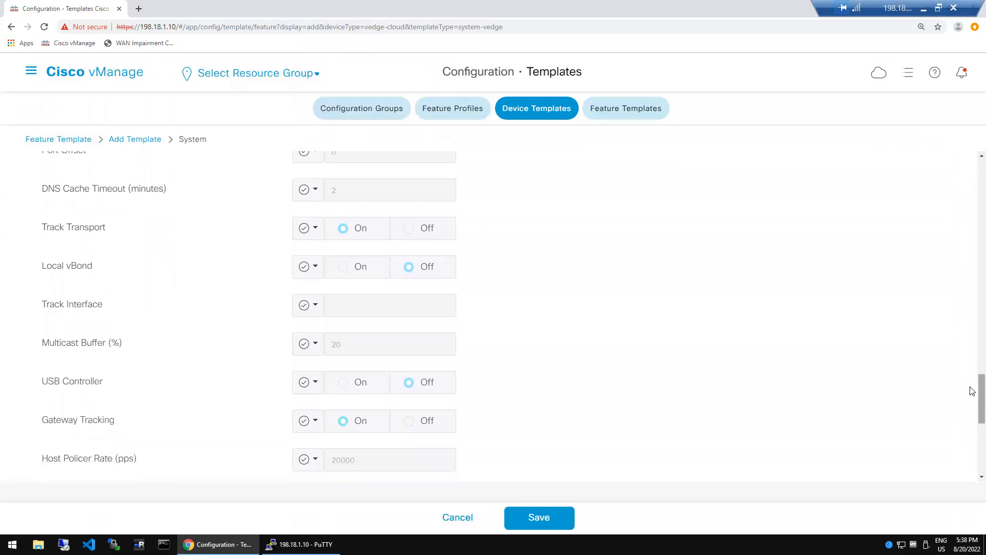
scroll(972, 390, "down", 2)
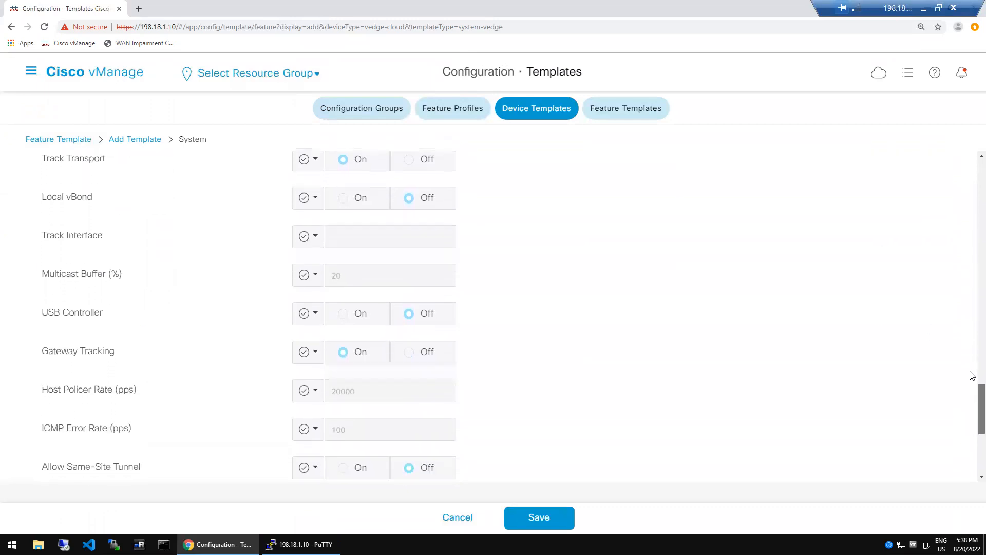
scroll(972, 365, "up", 5)
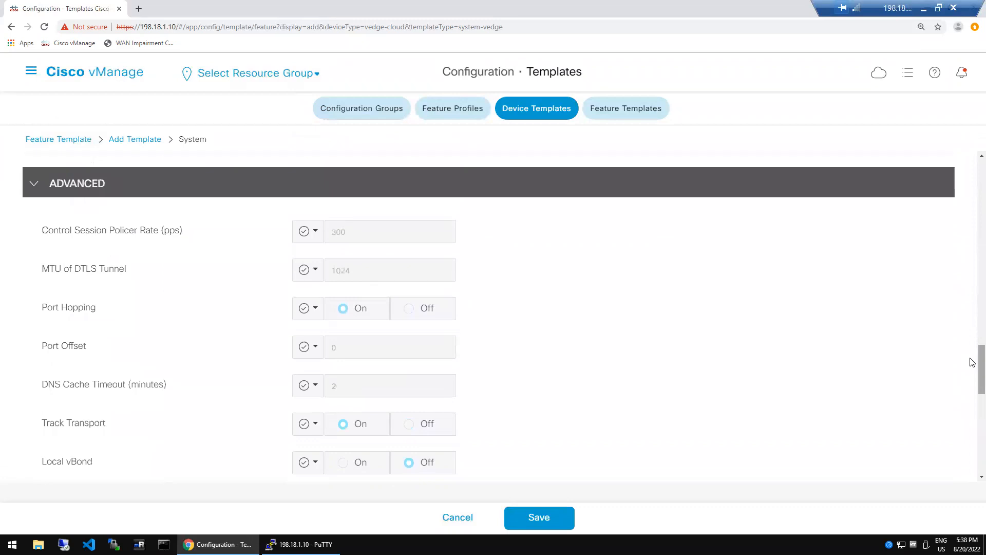
scroll(973, 365, "down", 2)
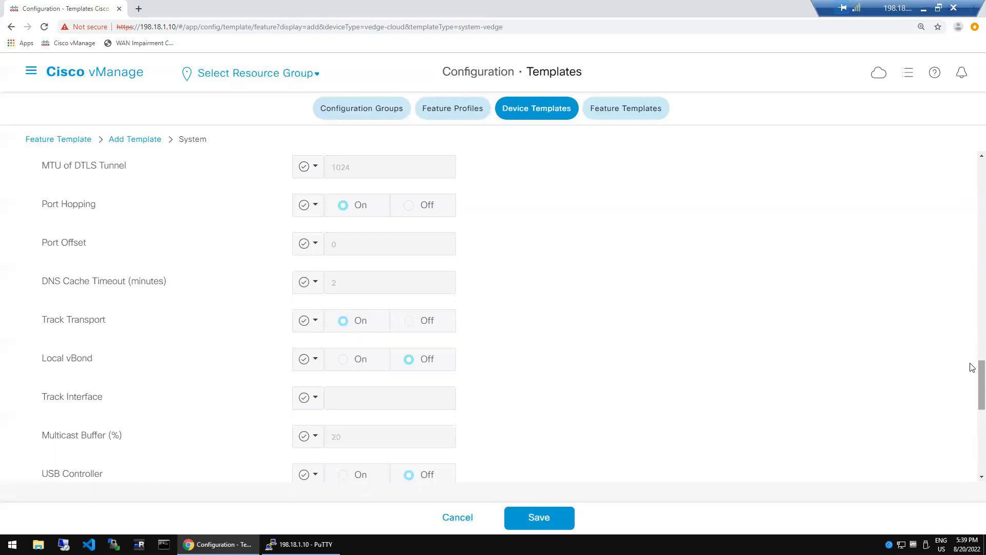
double_click(339, 167)
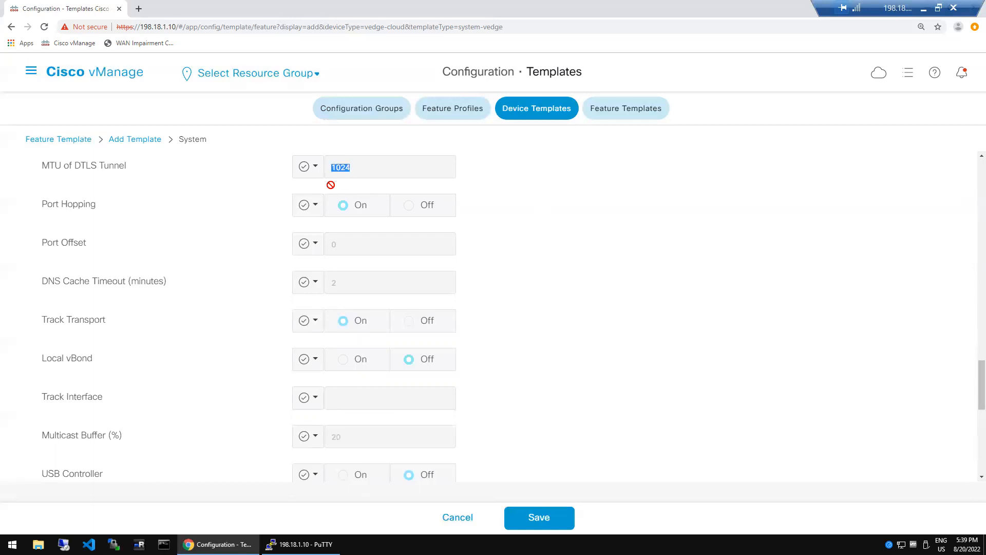
left_click(356, 169)
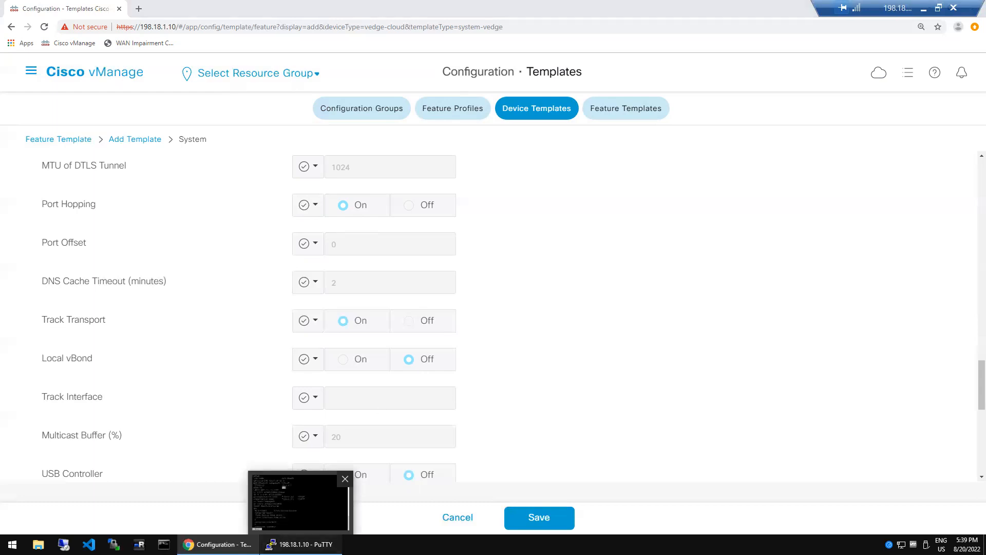
left_click(301, 544)
- Run show control connections on the edge router in PuTTY
key("q")
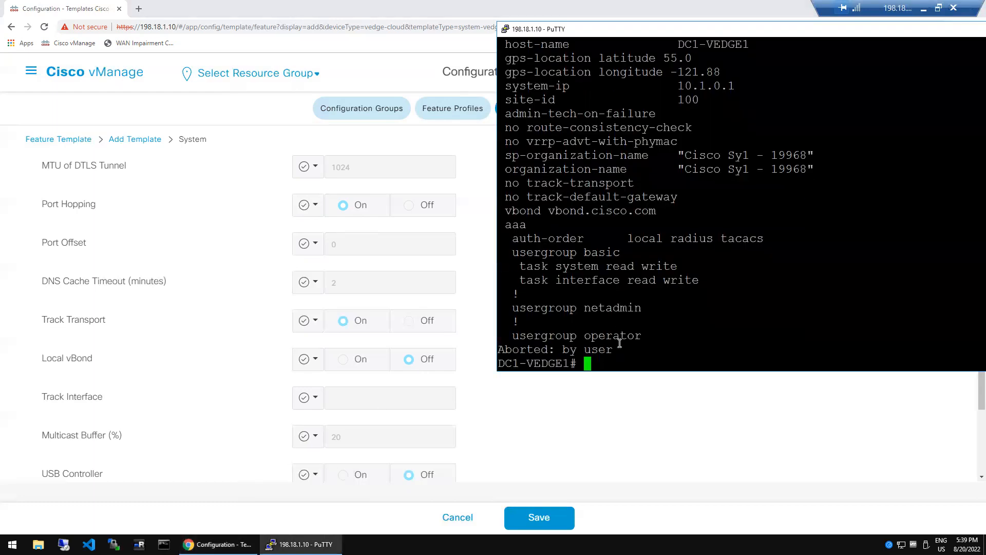
type("show control con")
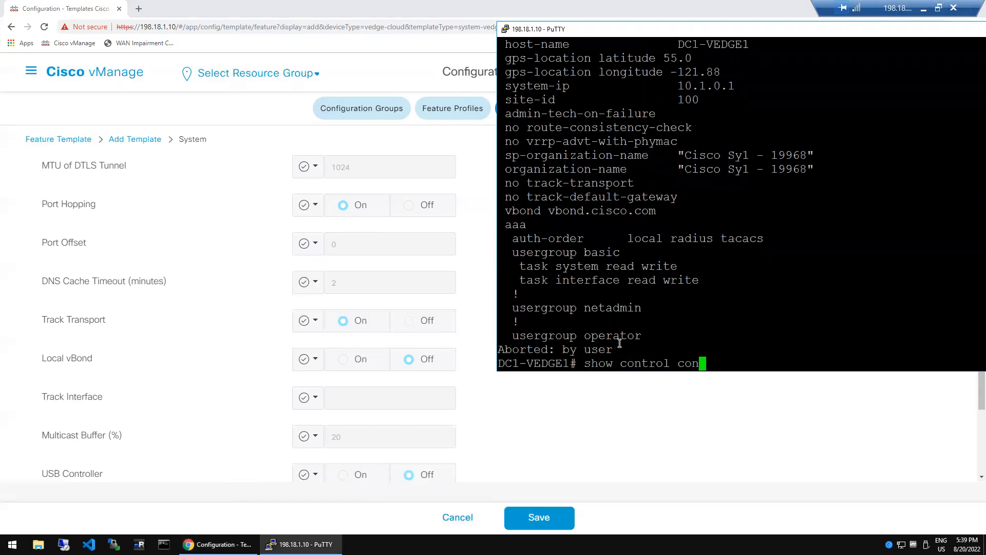
key("Tab")
key("Return")
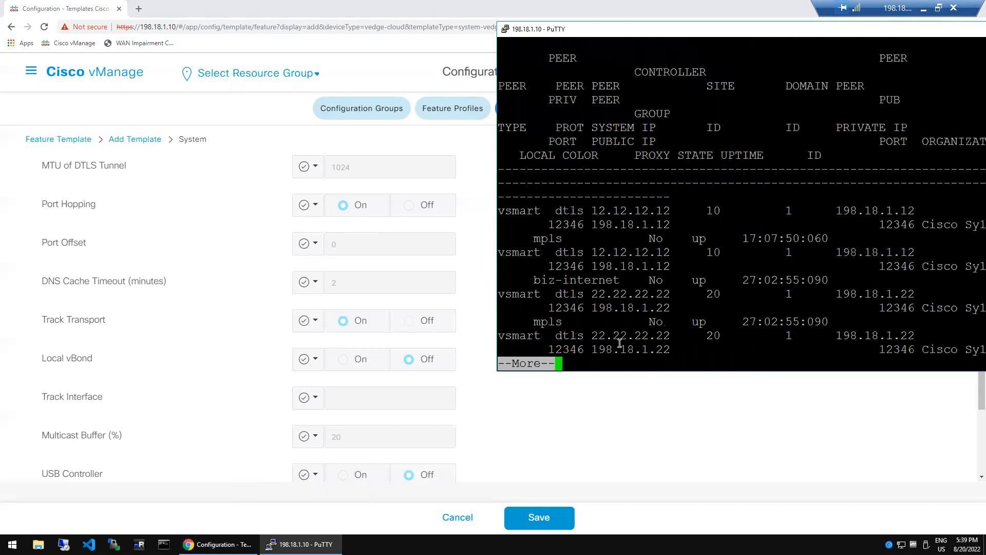
- Inspect port 12346 on the vSmart rows, then go back to the vManage template
double_click(897, 227)
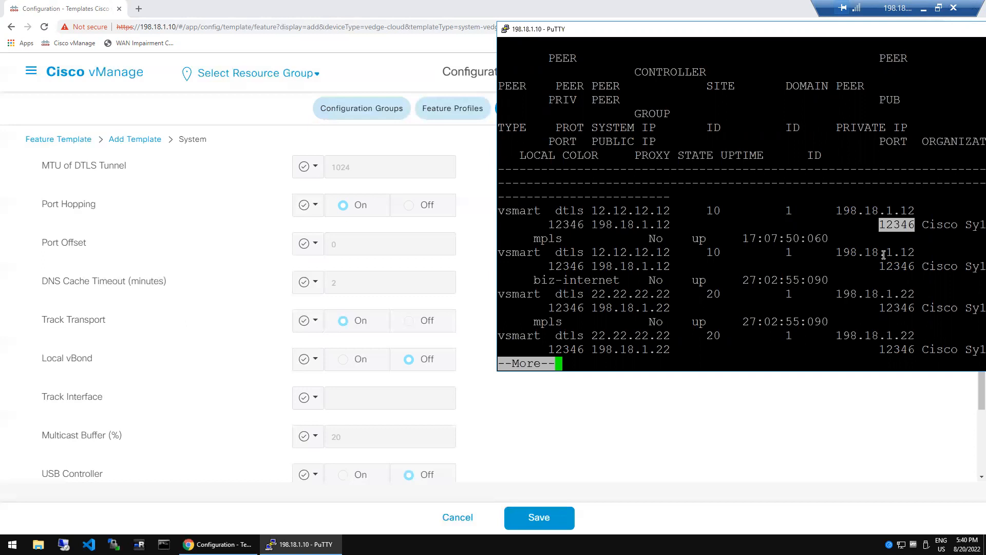
left_click_drag(917, 225, 913, 226)
double_click(912, 226)
left_click(912, 228)
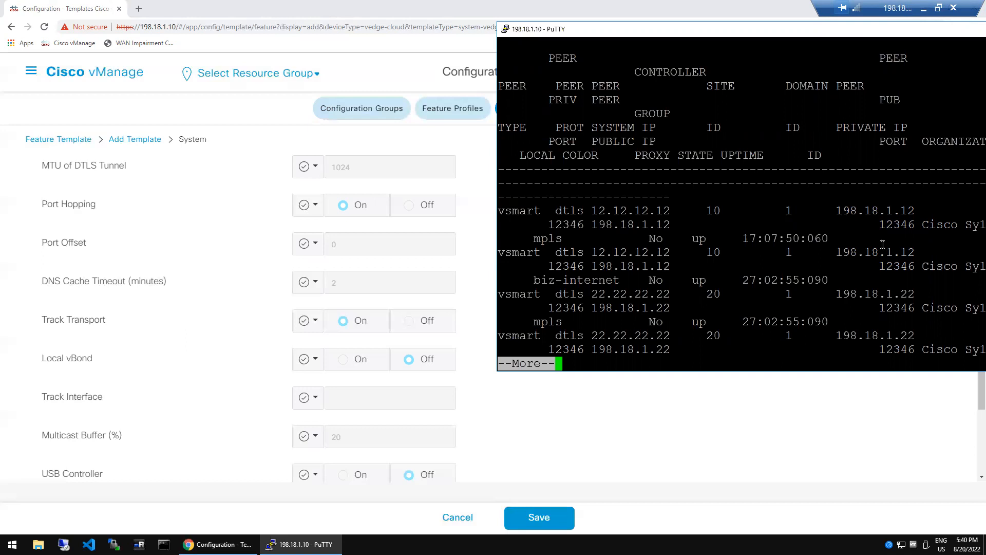
left_click(203, 262)
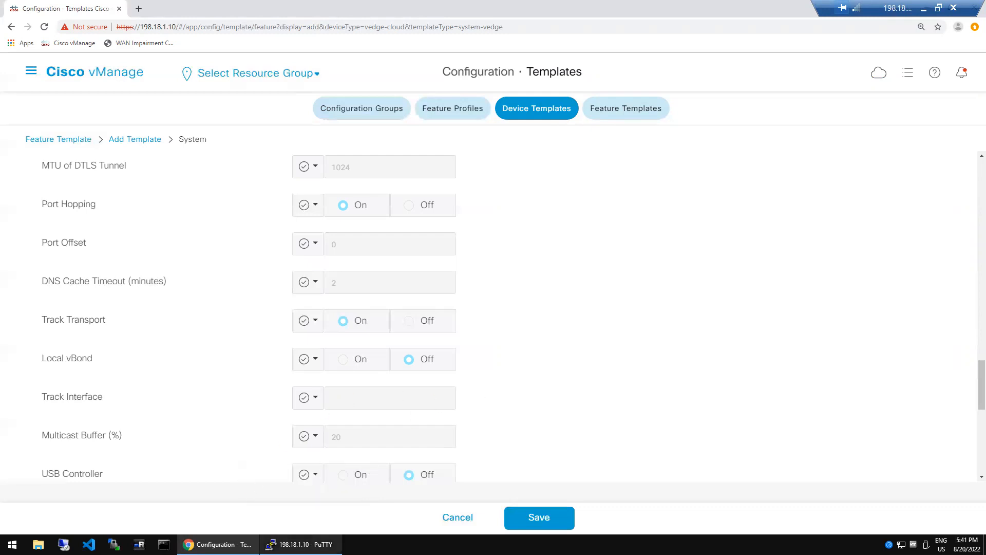
- Exit the edge router session and SSH as admin to the vBond at 11.11.11.11
mouse_move(303, 544)
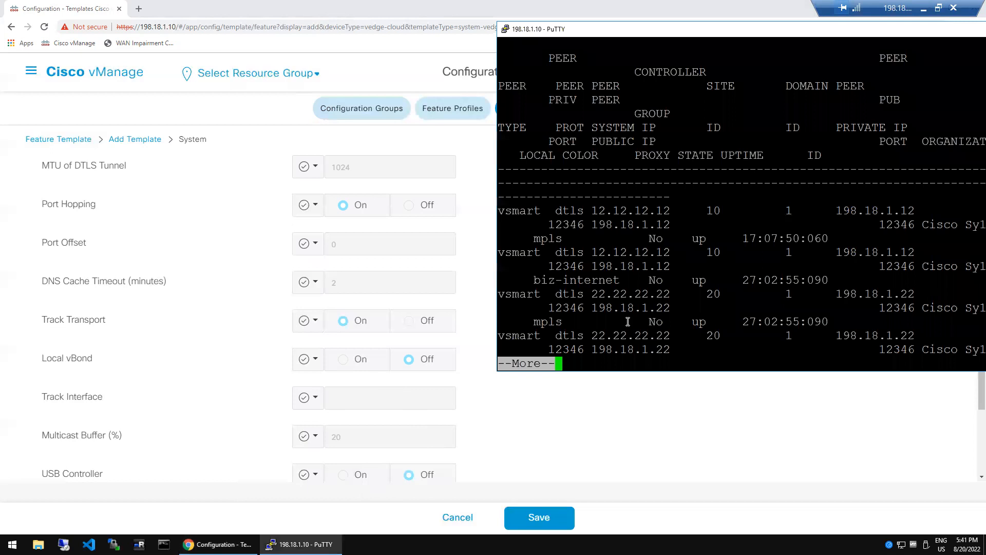
type("qexit")
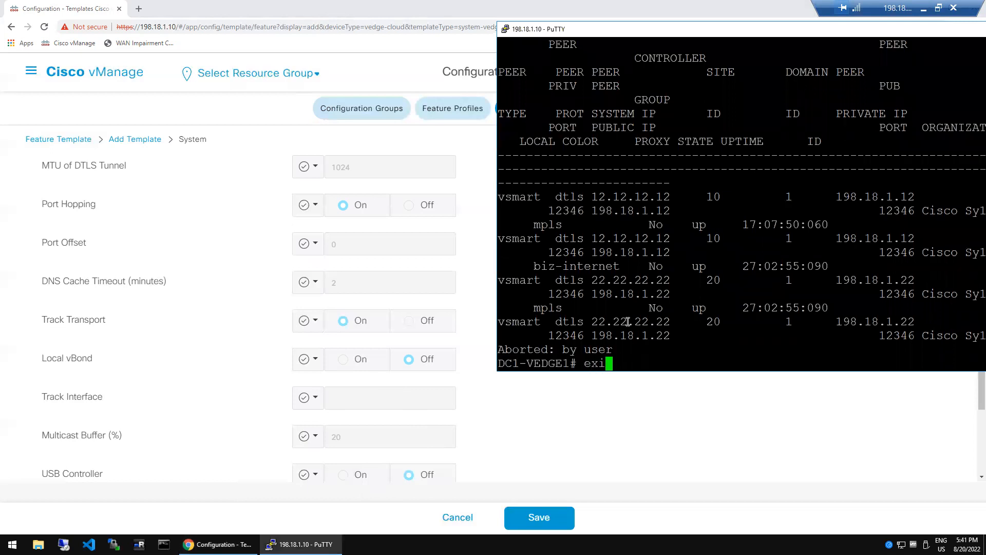
key("Return")
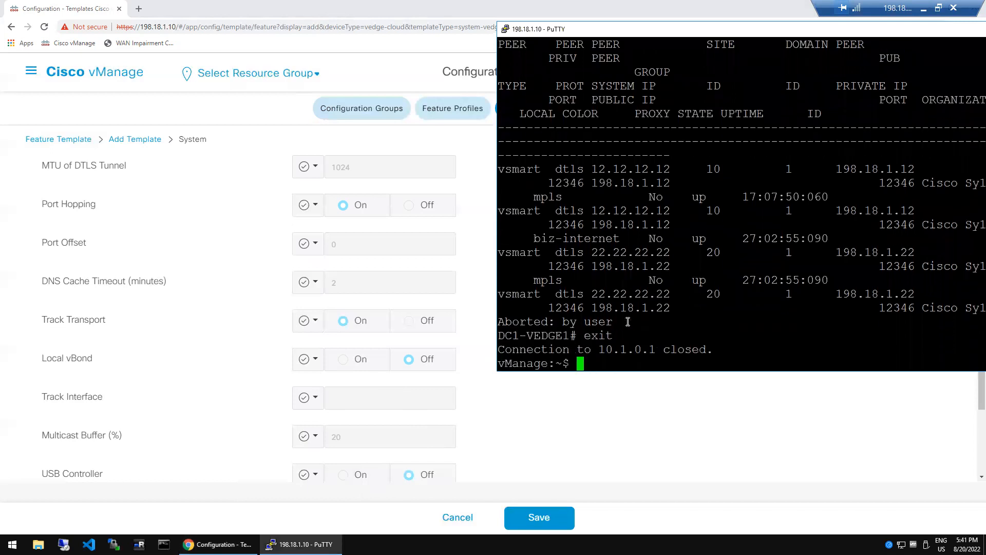
key("Up")
key("Up")
key("BackSpace")
key("BackSpace")
key("BackSpace")
key("BackSpace")
key("BackSpace")
key("BackSpace")
key("BackSpace")
key("BackSpace")
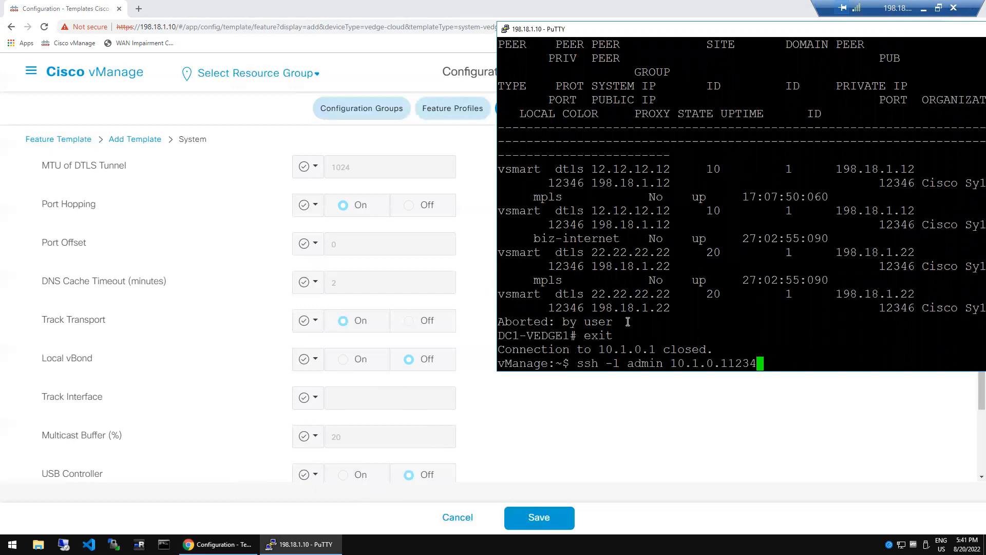
key("BackSpace")
key("BackSpace")
key("BackSpace")
key("BackSpace")
key("BackSpace")
type("11.11.11.11")
key("Return")
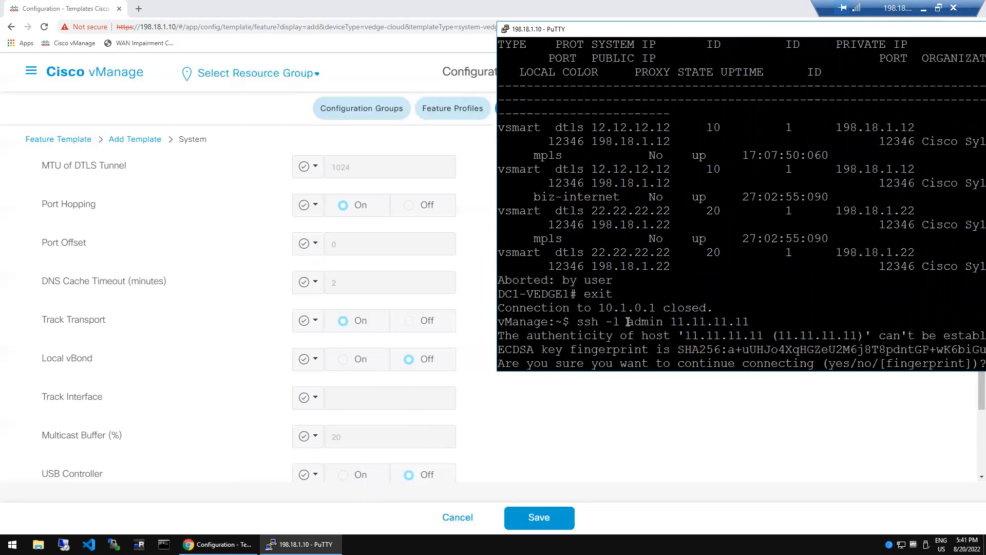
- Accept the host key, log in with the password, and run show running-config system
type("yes")
key("Return")
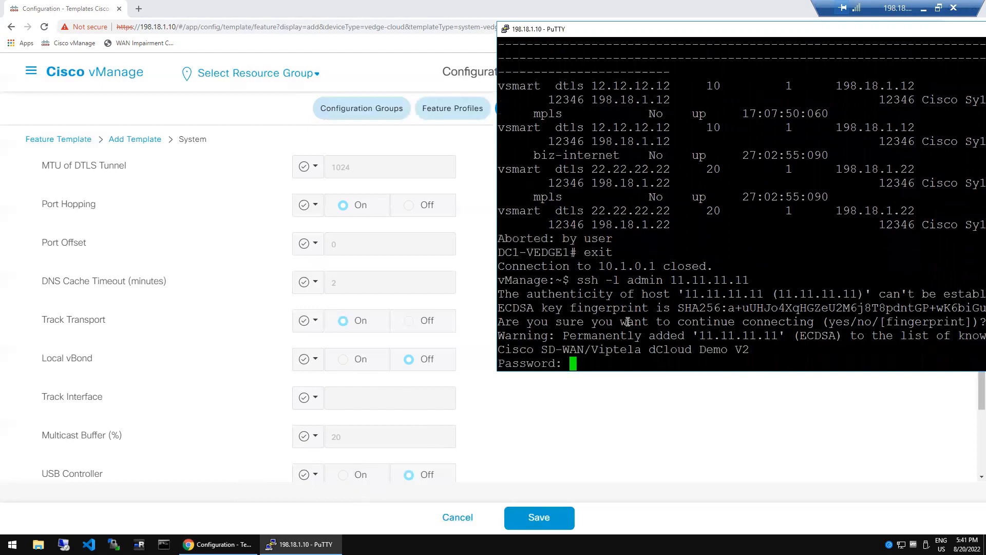
key("Return")
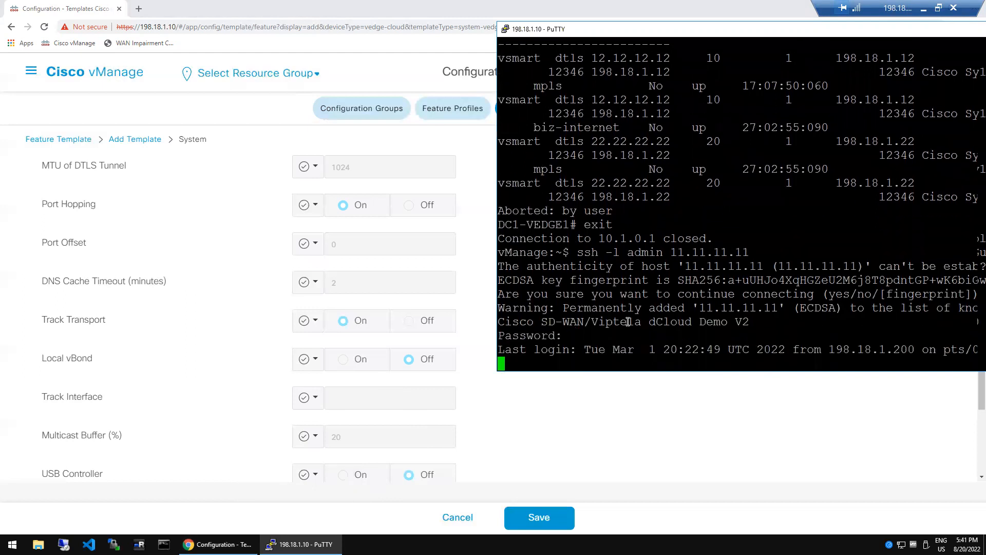
type("show running-config system")
key("Return")
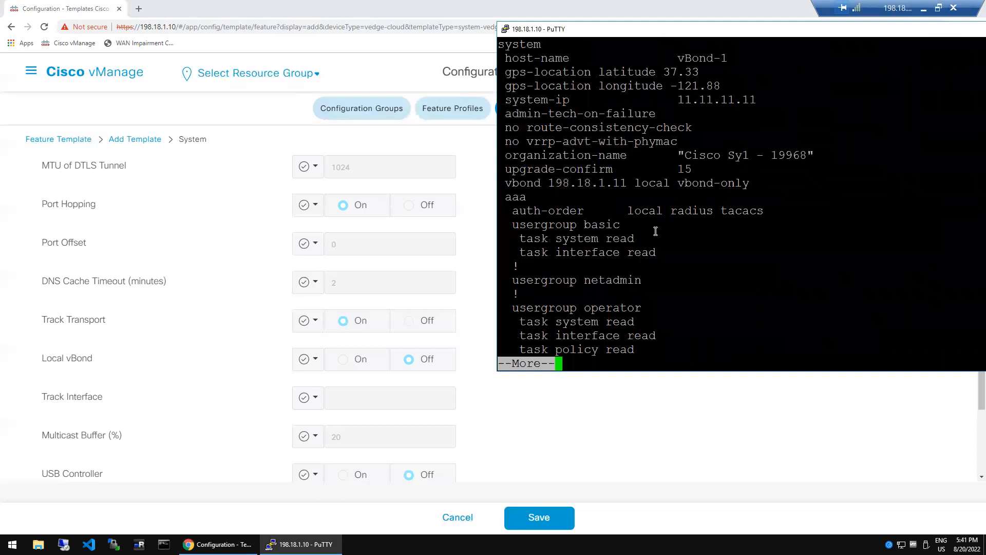
double_click(696, 187)
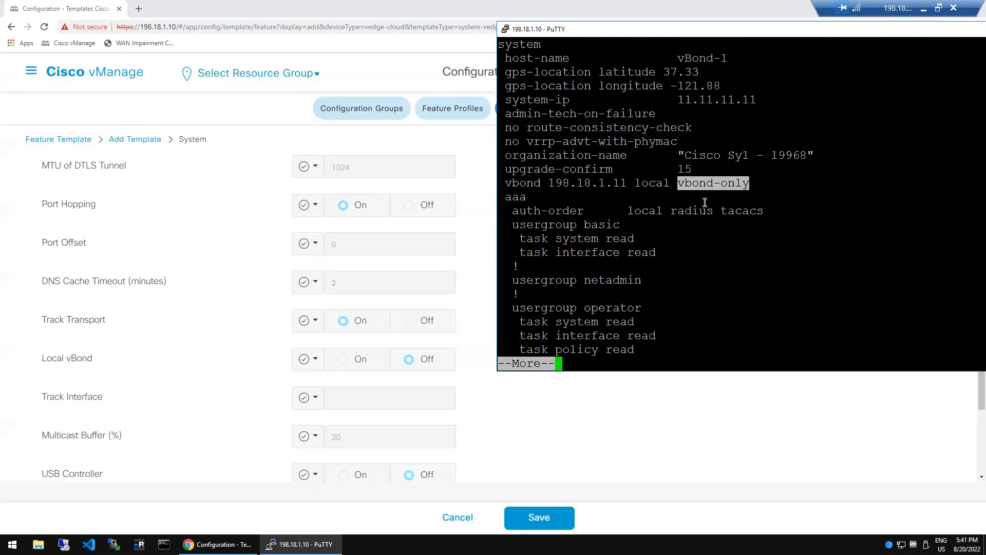
double_click(707, 186)
double_click(667, 185)
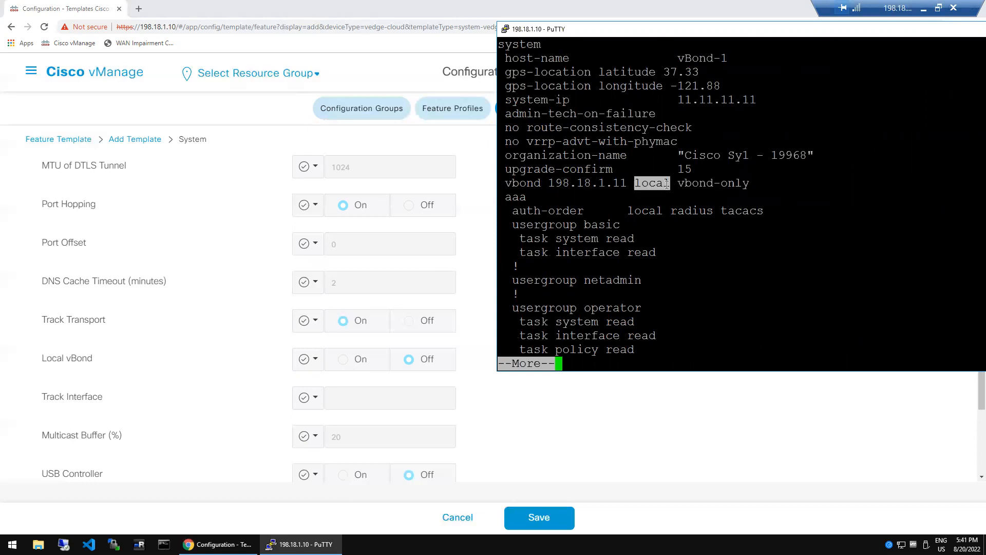
double_click(710, 184)
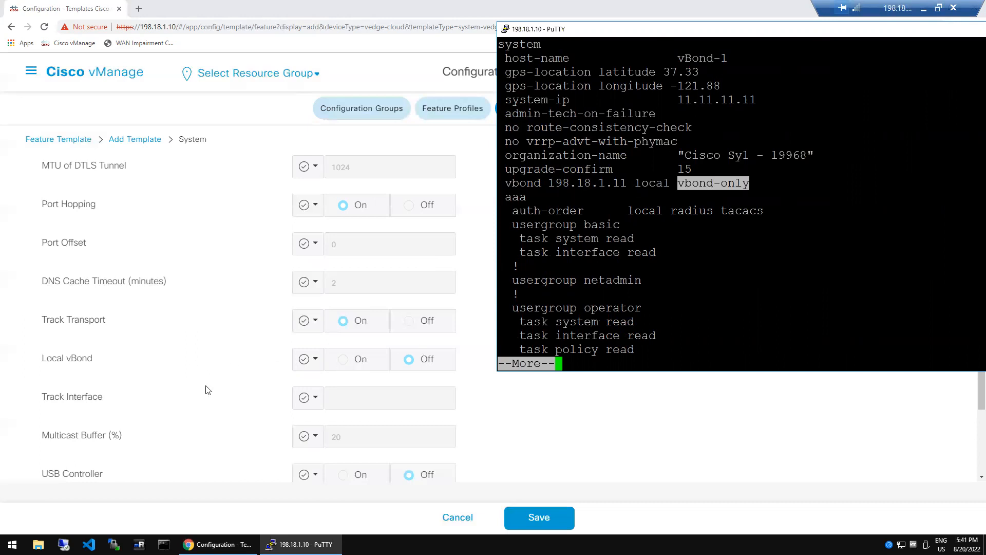
left_click(157, 402)
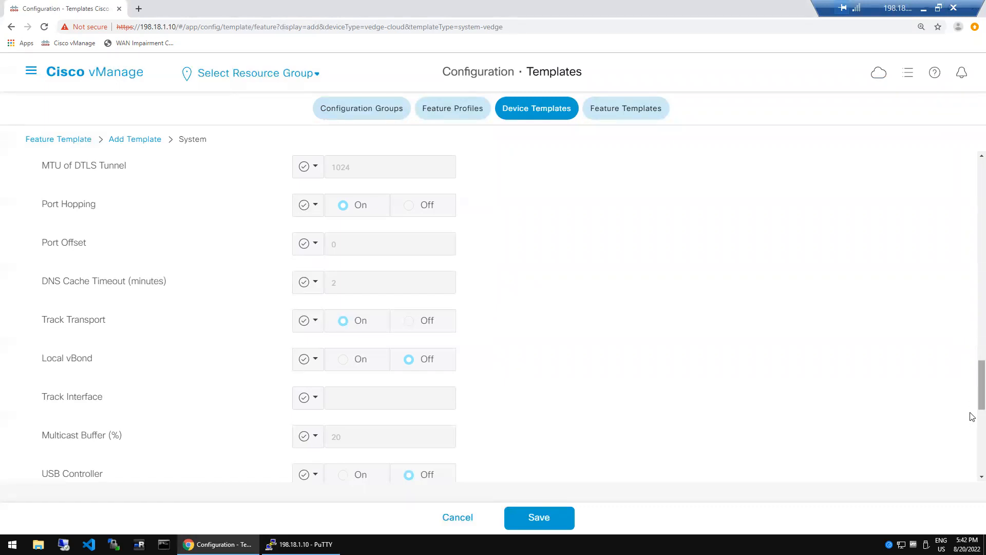
- Scroll to the form's bottom and highlight the Allow Same-Site Tunnel setting
scroll(973, 411, "down", 5)
scroll(822, 396, "down", 4)
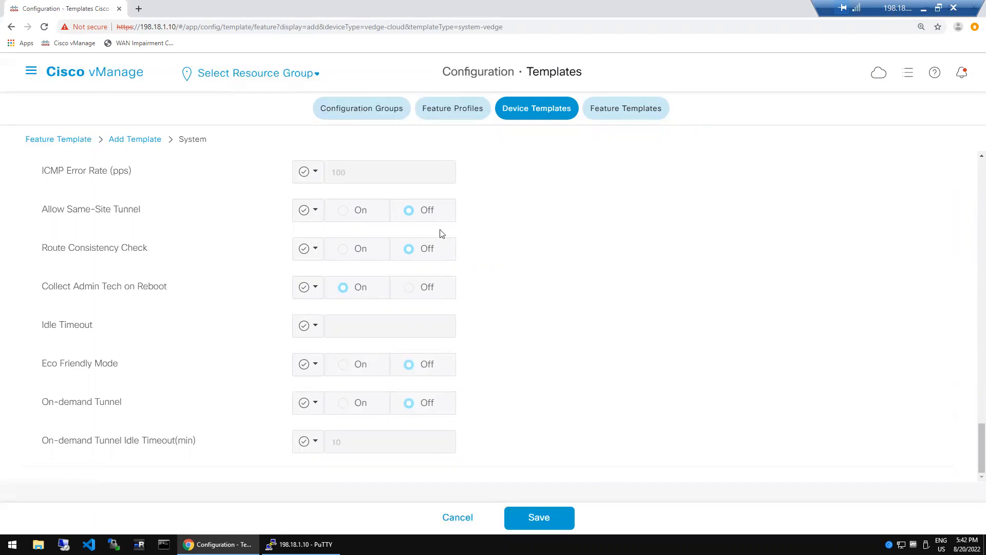
double_click(74, 213)
double_click(115, 208)
triple_click(56, 213)
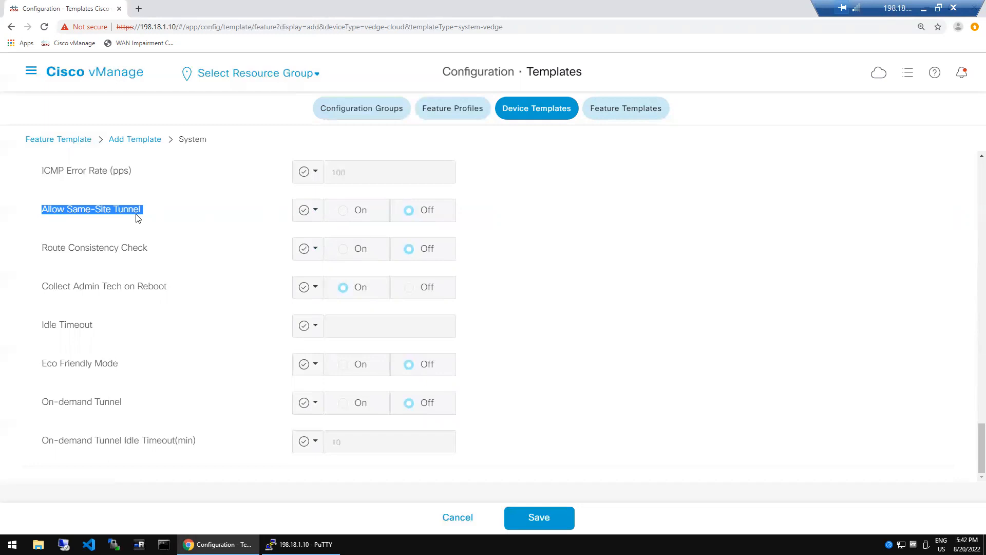
double_click(101, 249)
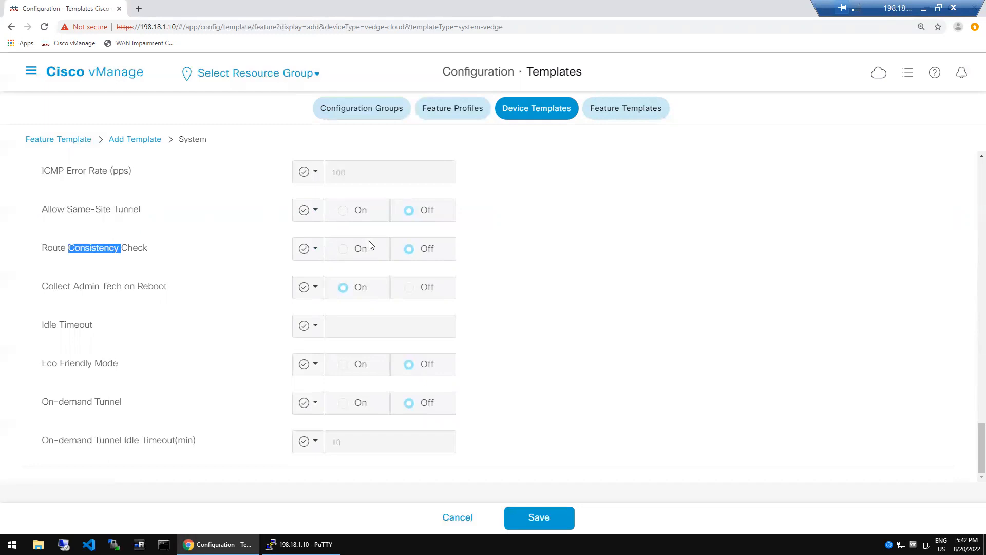
double_click(135, 249)
triple_click(101, 247)
double_click(100, 248)
double_click(142, 250)
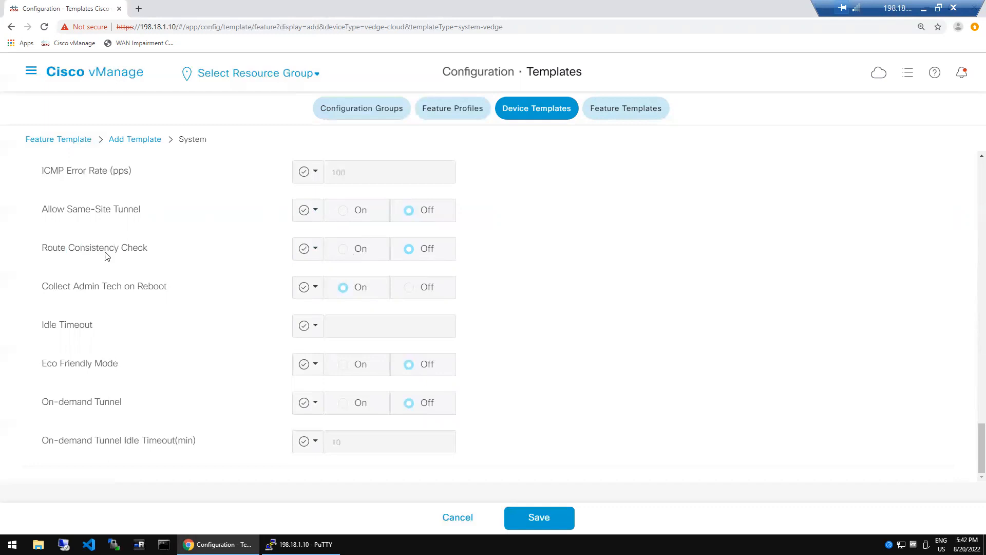
double_click(52, 249)
left_click(165, 252)
triple_click(115, 254)
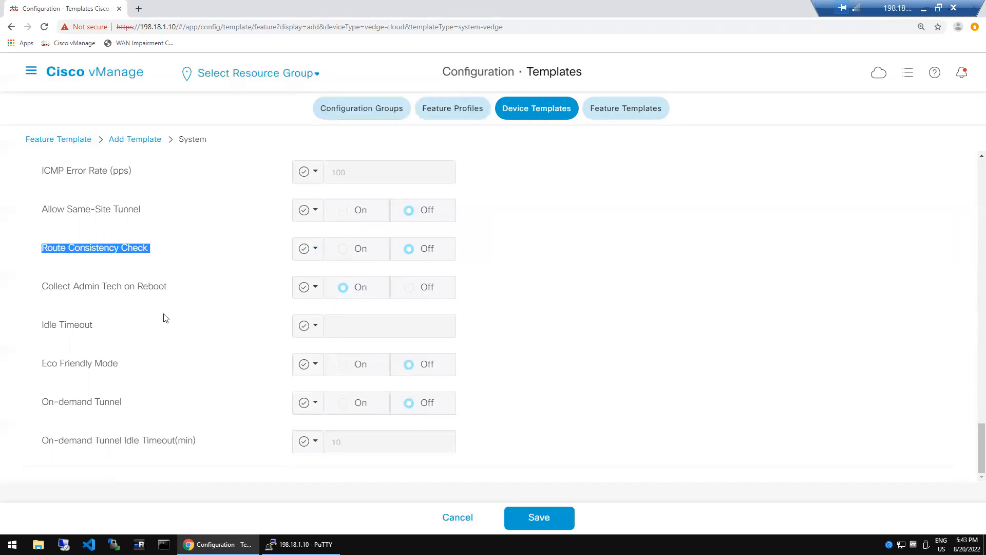
left_click(118, 331)
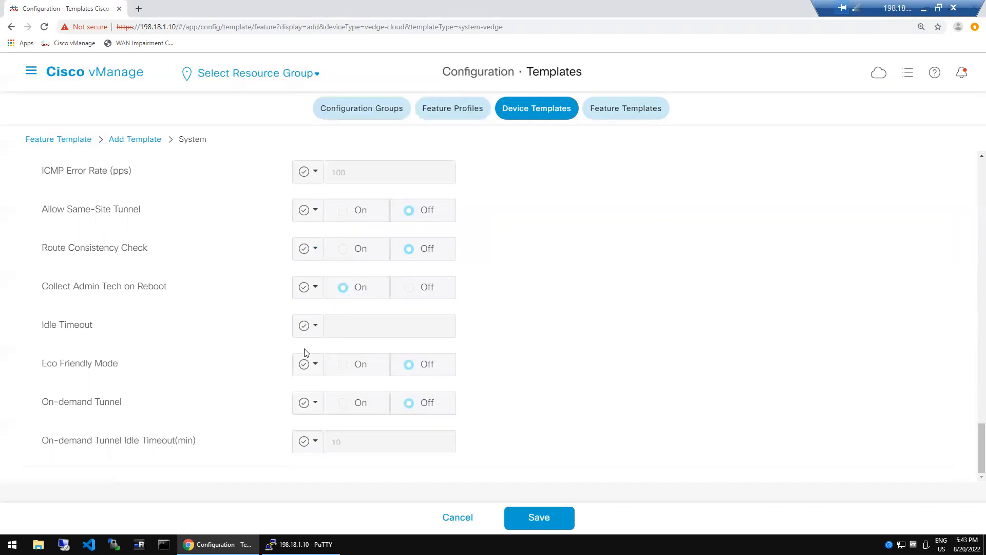
triple_click(106, 366)
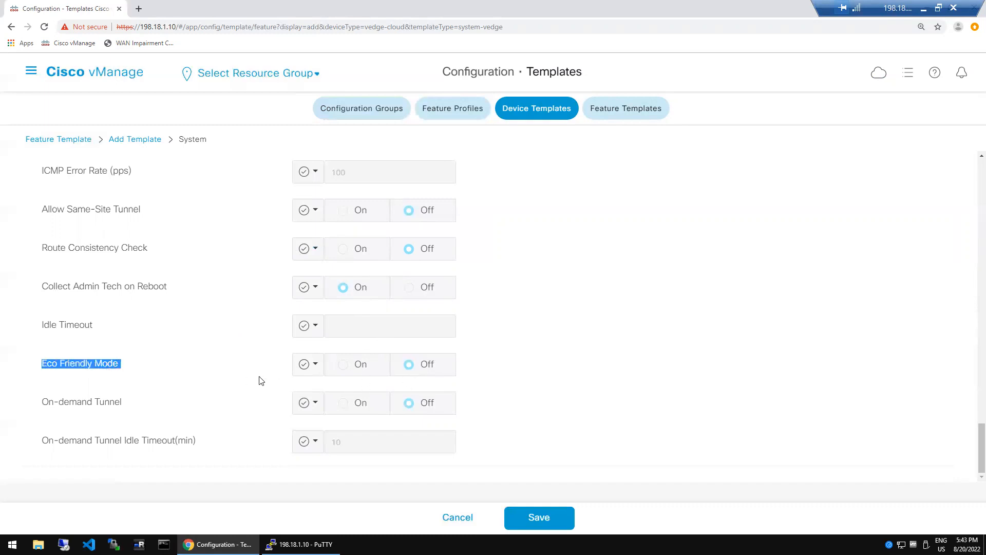
left_click(87, 377)
triple_click(71, 368)
double_click(53, 367)
triple_click(68, 368)
triple_click(95, 407)
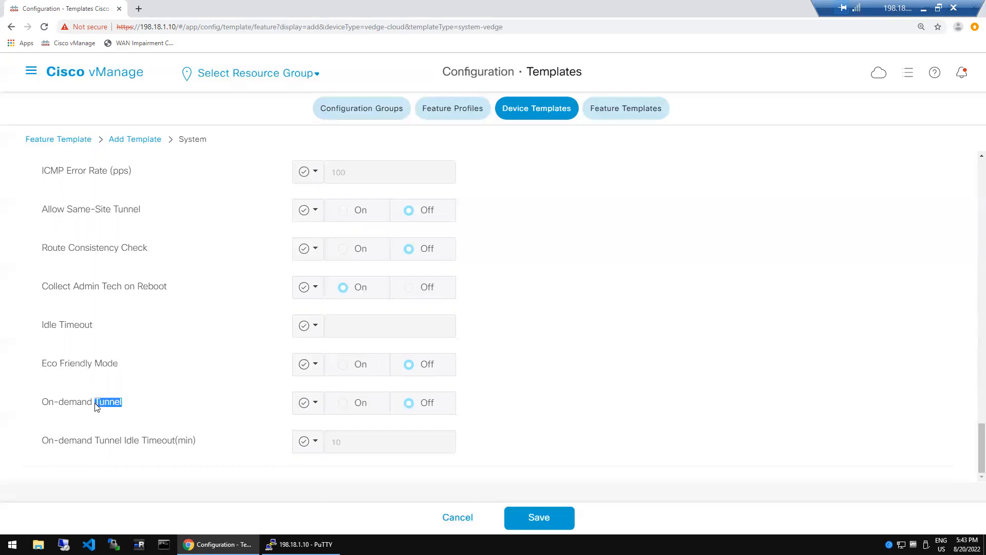
triple_click(61, 407)
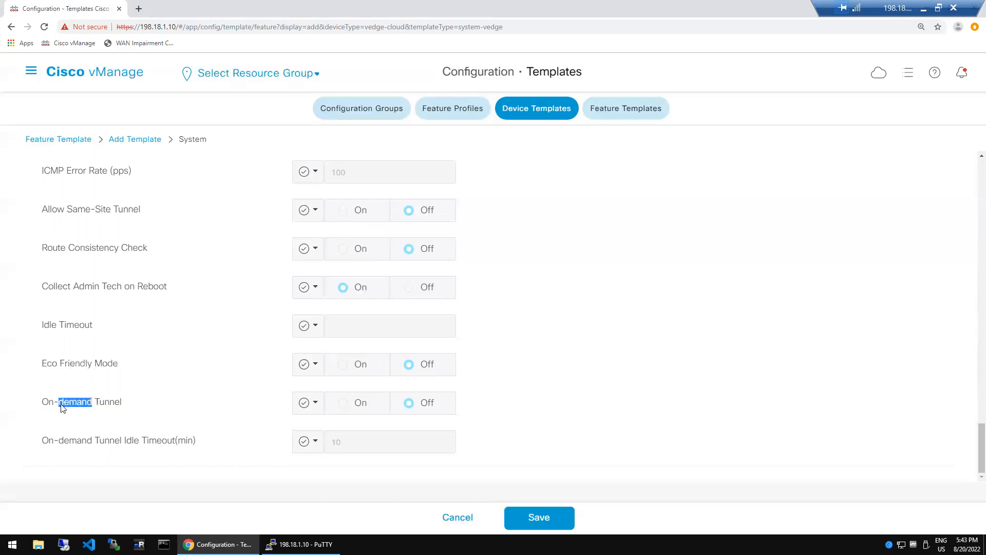
left_click(85, 447)
triple_click(86, 447)
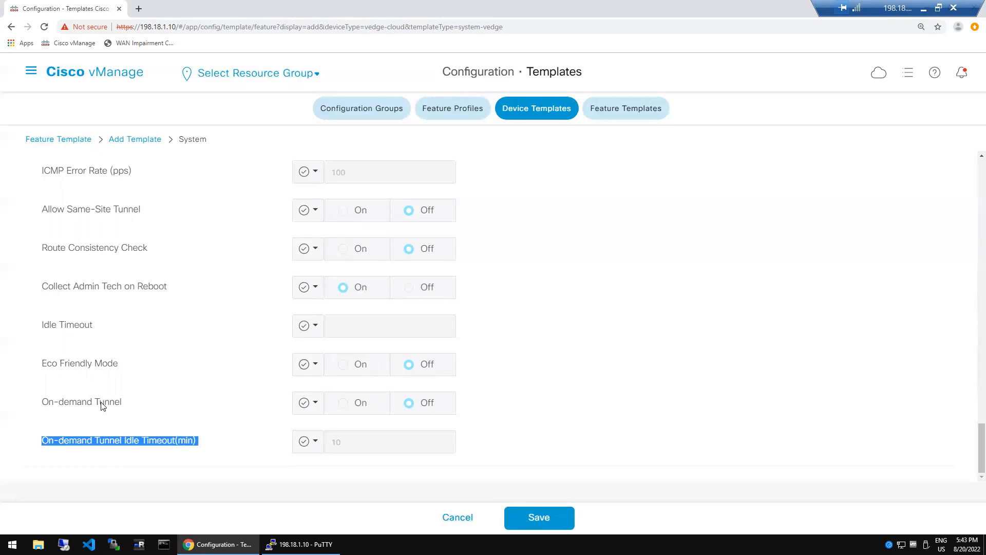
double_click(102, 406)
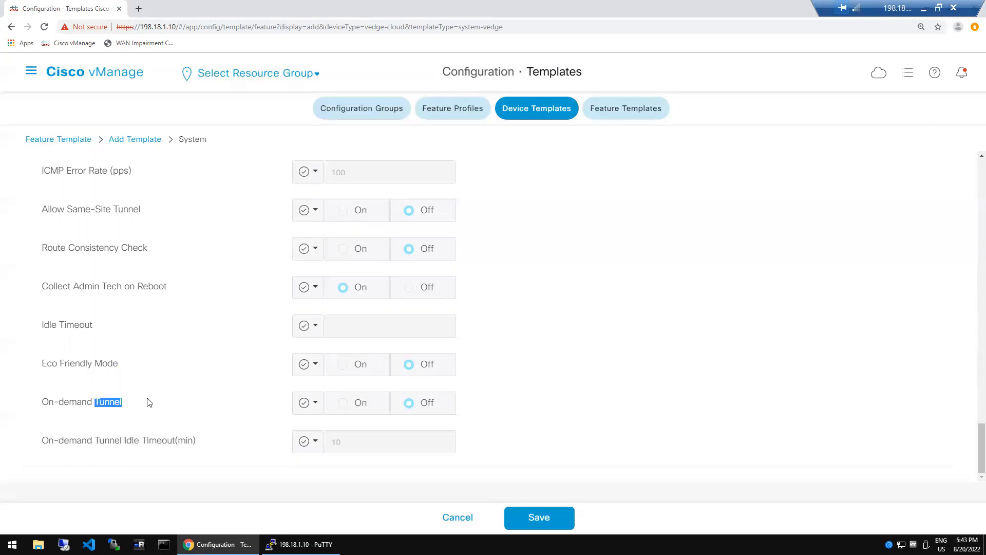
triple_click(46, 403)
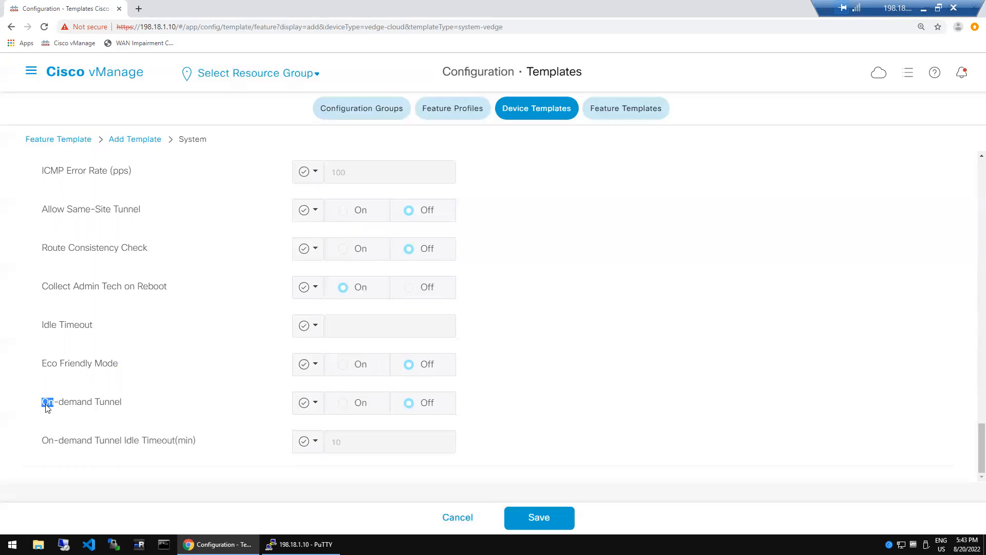
left_click(181, 396)
triple_click(105, 404)
left_click(79, 413)
triple_click(69, 408)
double_click(99, 403)
triple_click(71, 406)
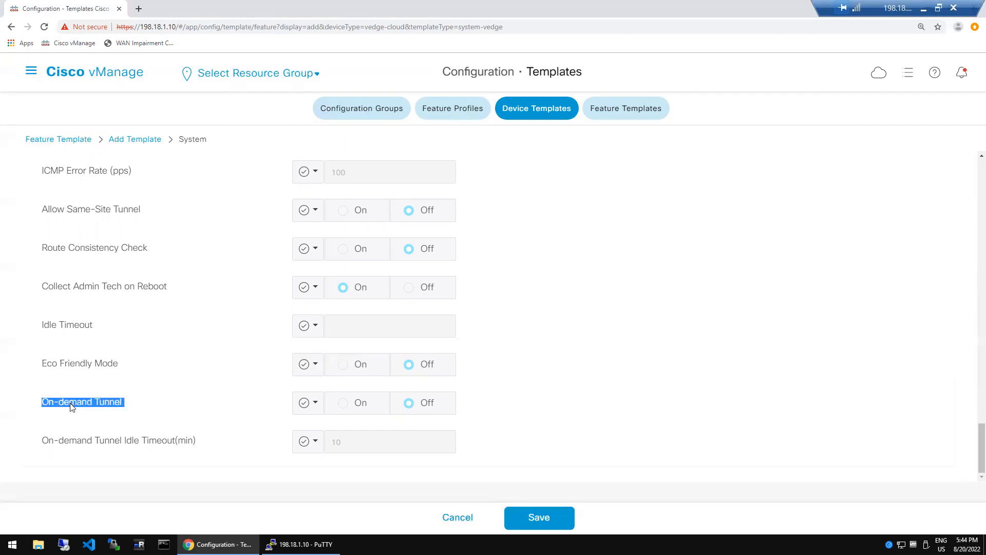
left_click(531, 411)
scroll(973, 185, "up", 20)
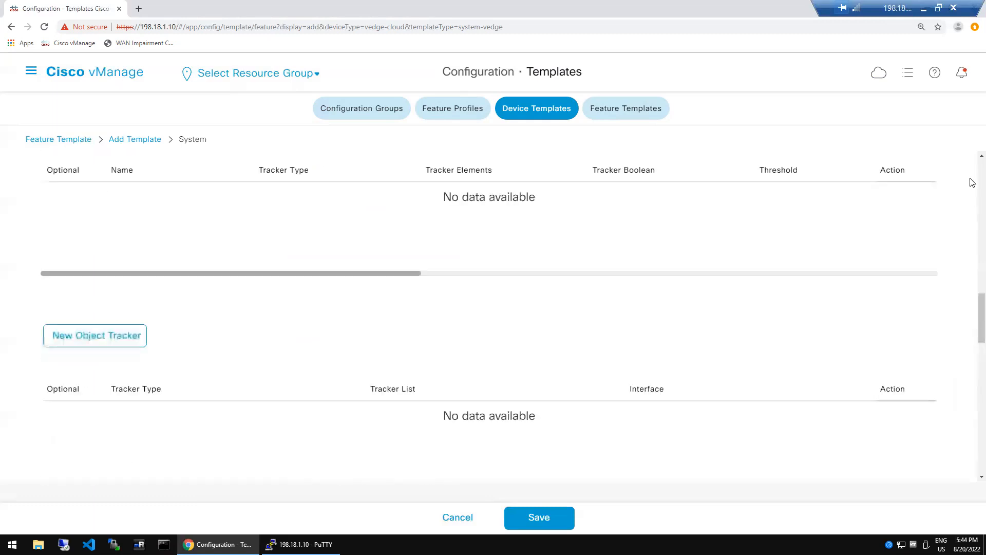
scroll(972, 182, "up", 10)
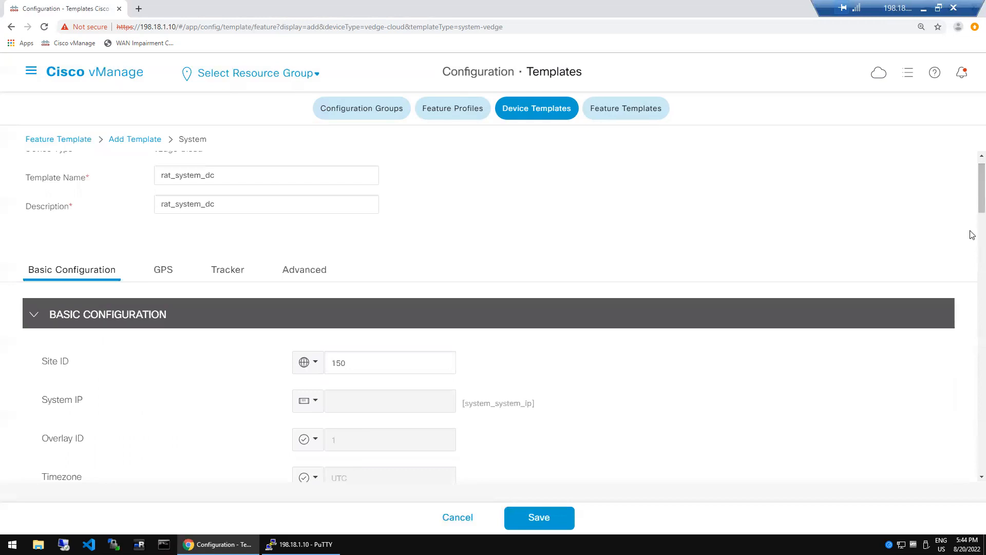
scroll(973, 235, "down", 5)
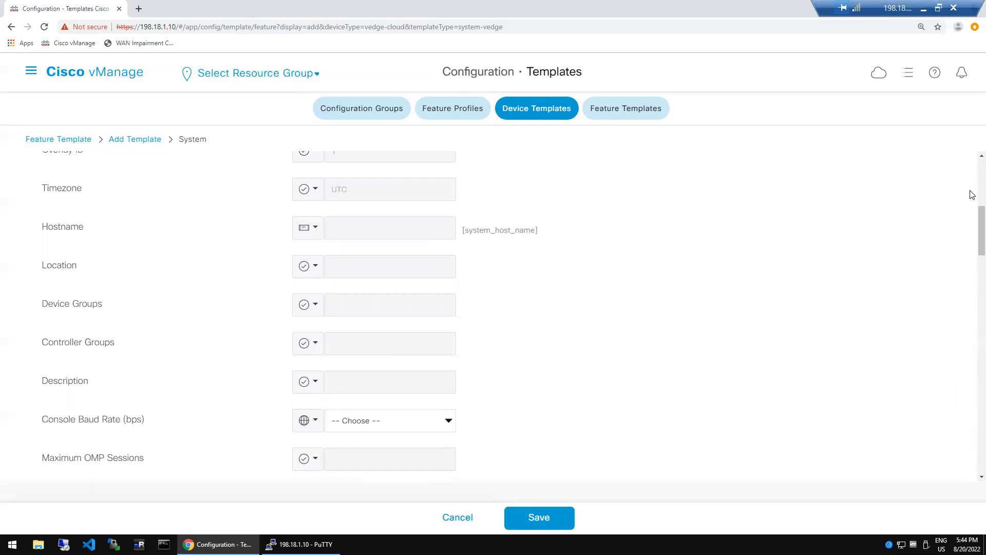
scroll(972, 194, "up", 5)
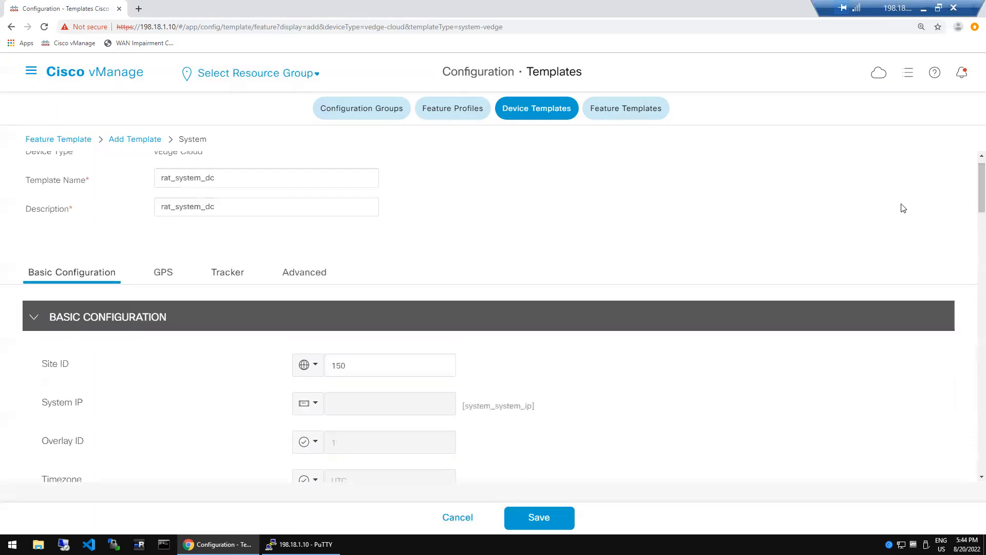
left_click(396, 368)
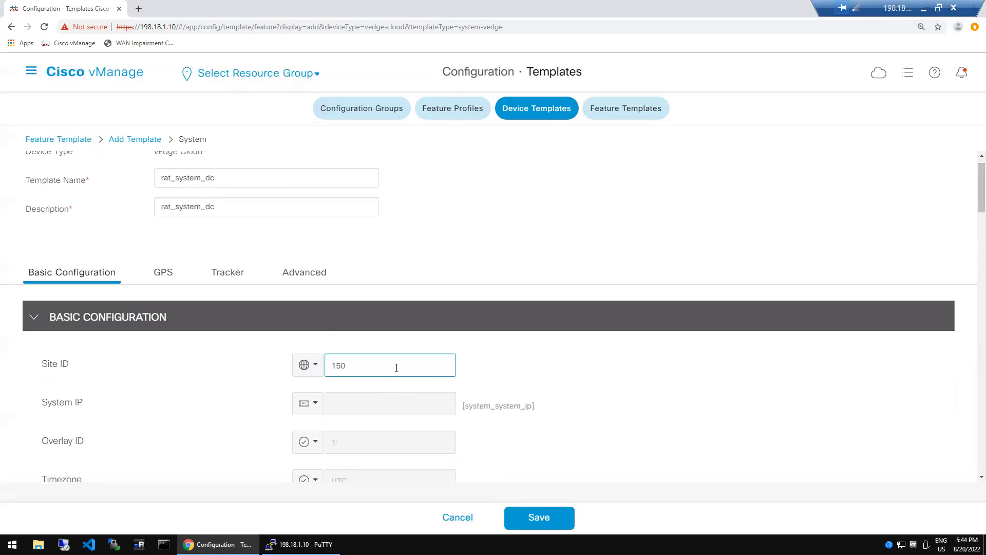
left_click(315, 372)
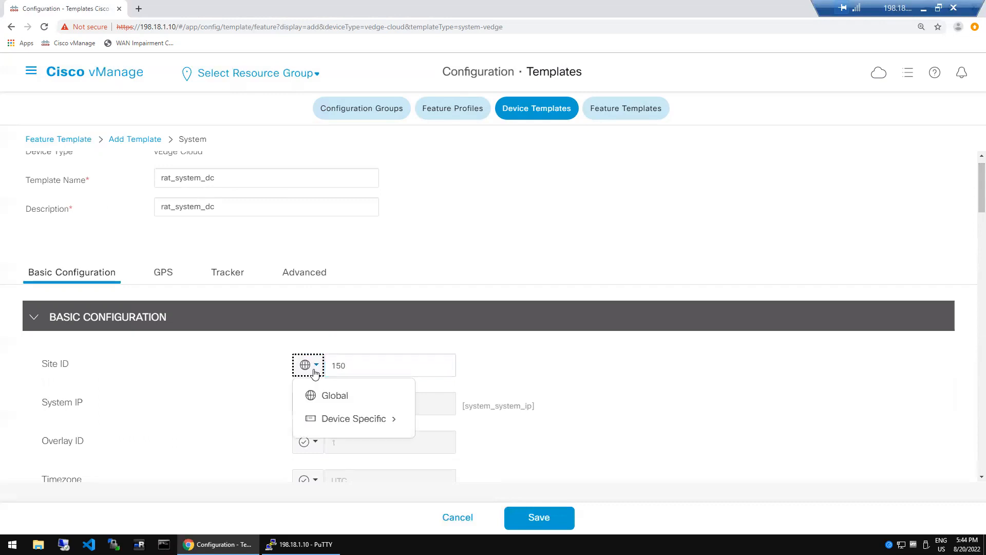
- Switch Site ID to Device Specific with key system_site_id, leaving template name rat_system_dc unchanged
left_click(335, 419)
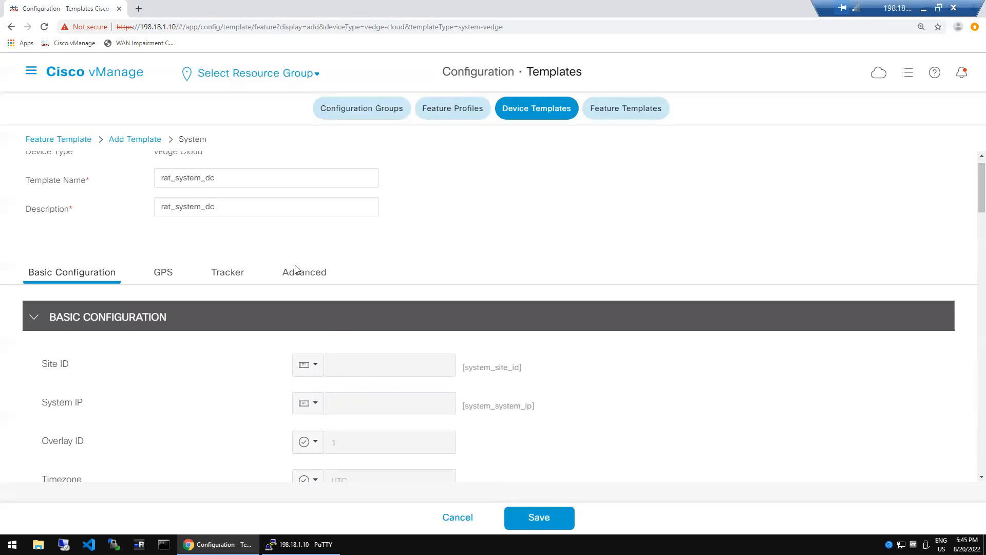
double_click(228, 184)
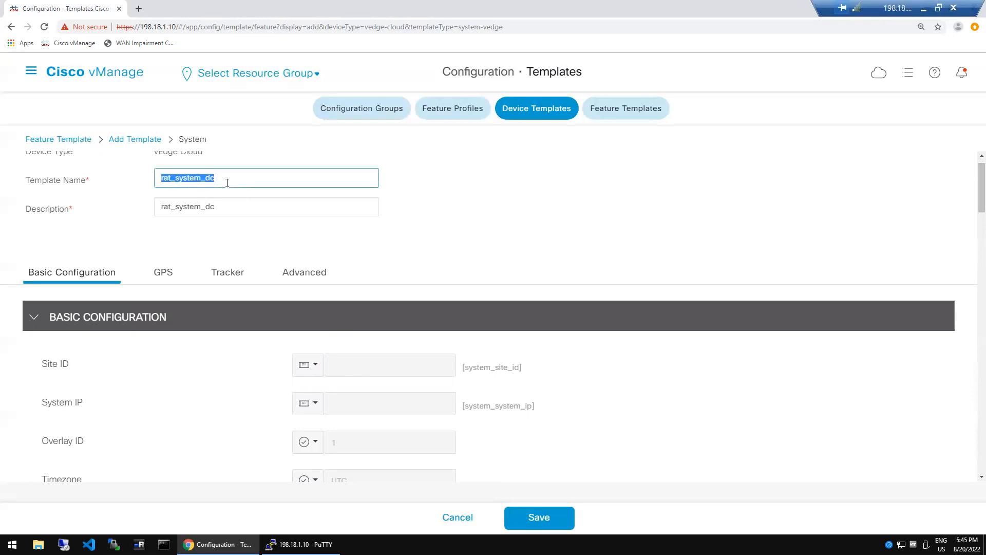
left_click(228, 183)
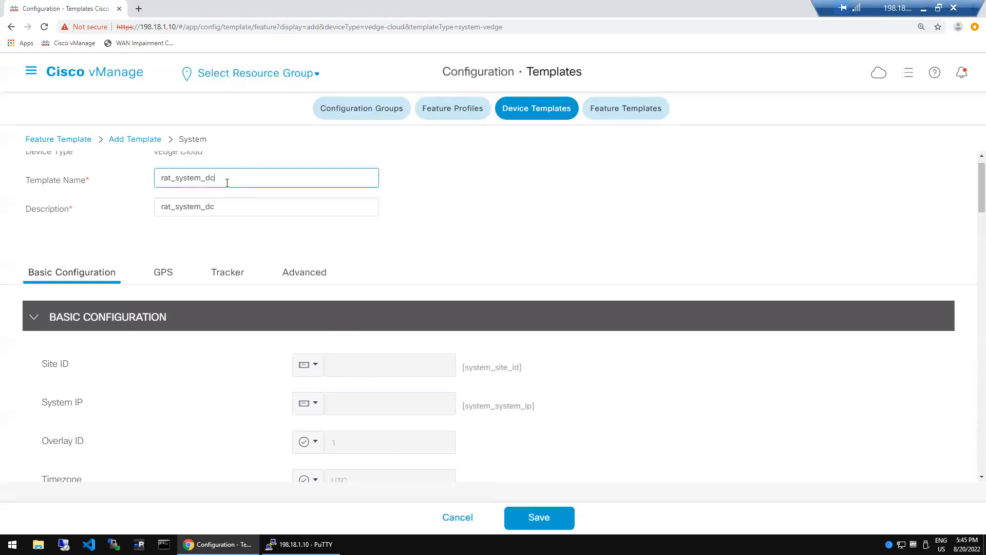
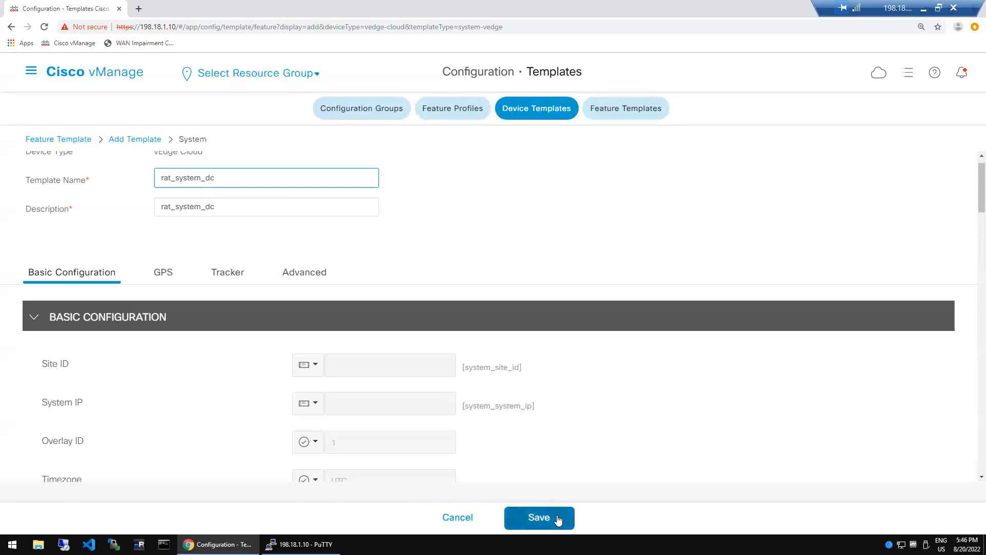
- Scroll to the end of the Advanced settings and highlight the ICMP Error Rate label
left_click(602, 440)
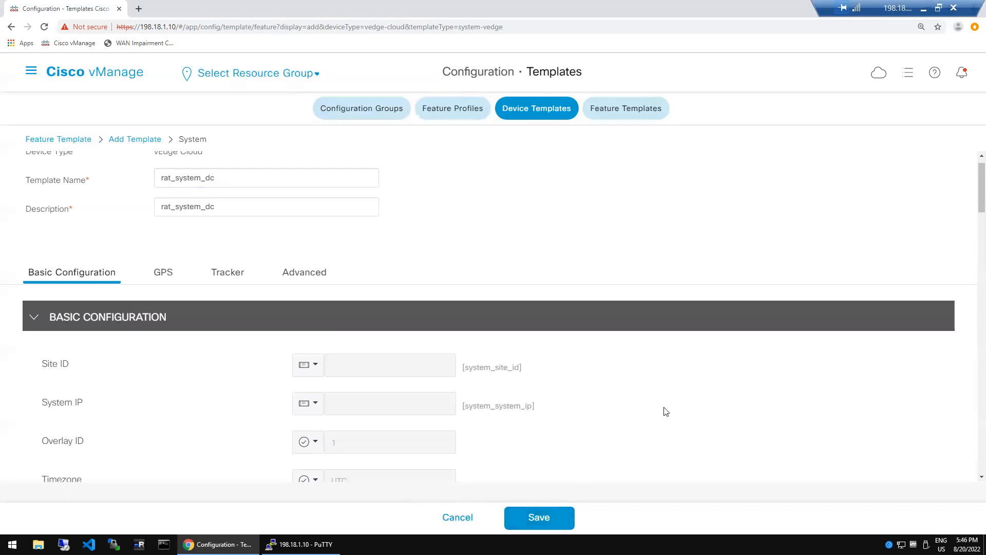
scroll(972, 377, "down", 15)
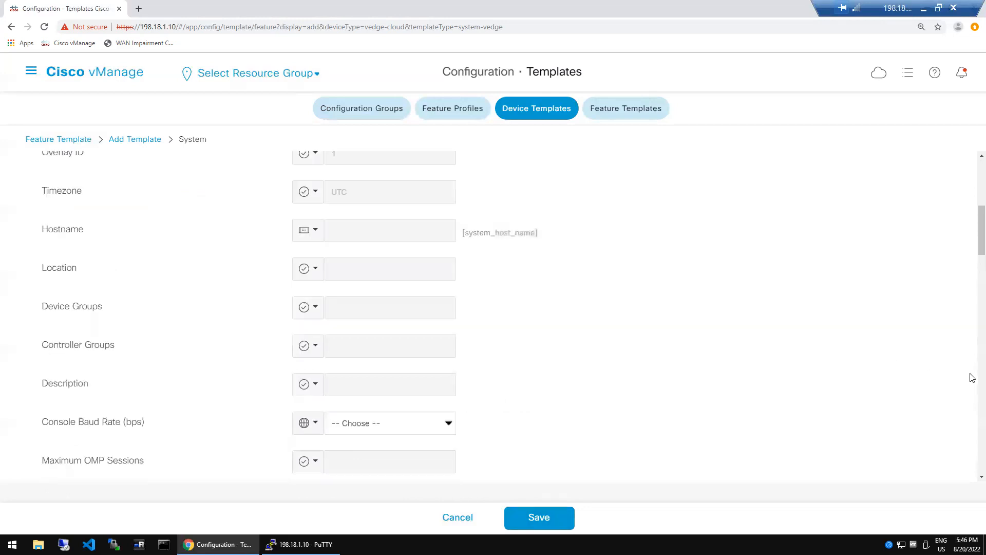
scroll(972, 377, "down", 5)
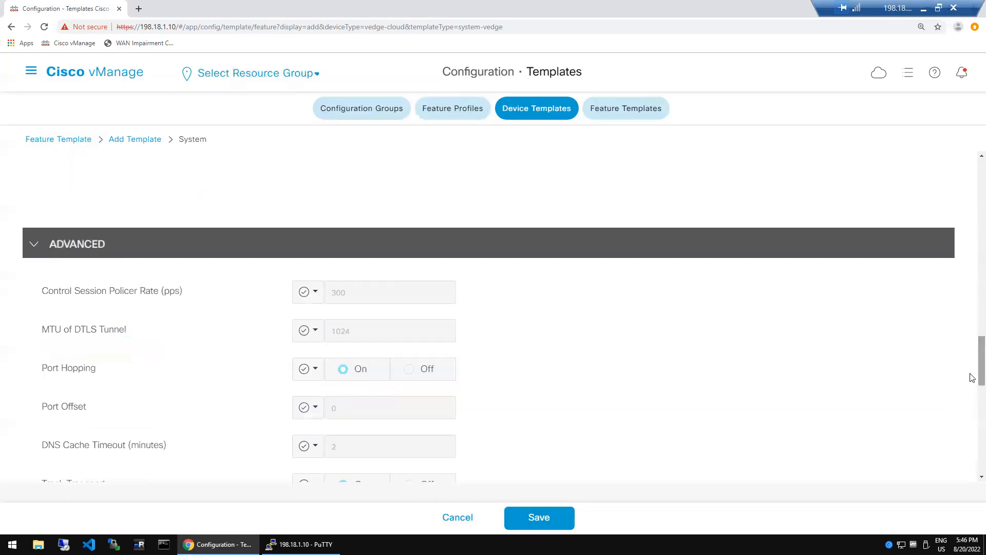
scroll(972, 402, "down", 5)
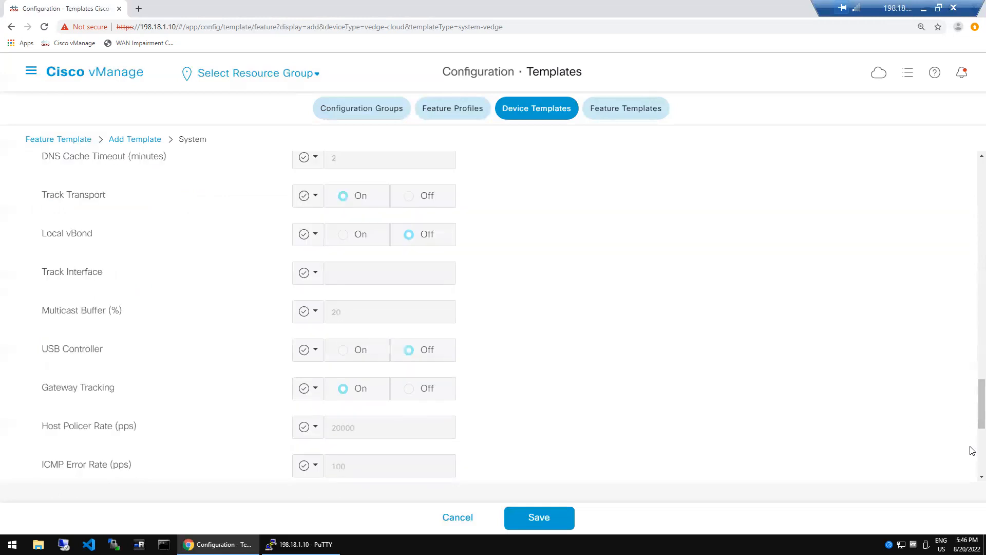
scroll(972, 451, "down", 5)
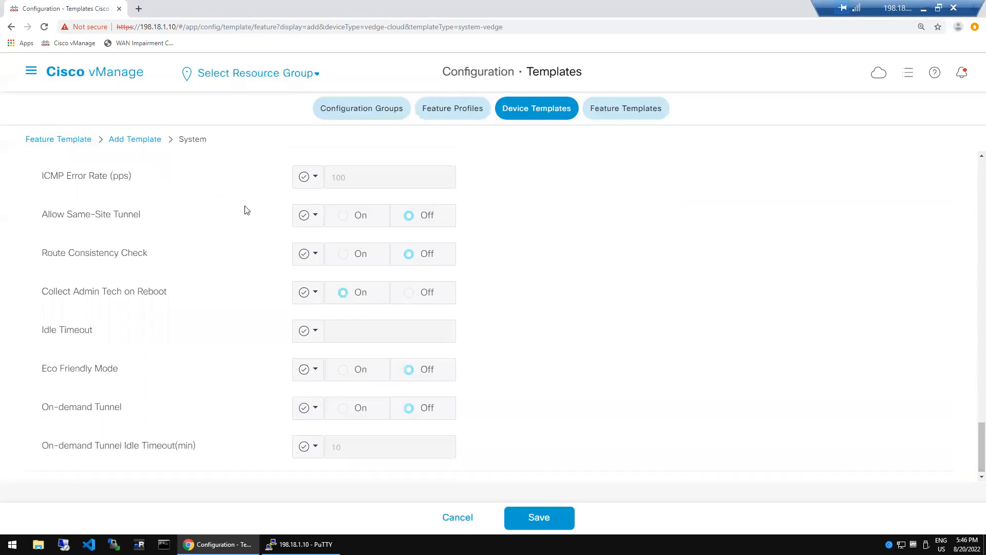
left_click_drag(71, 178, 138, 181)
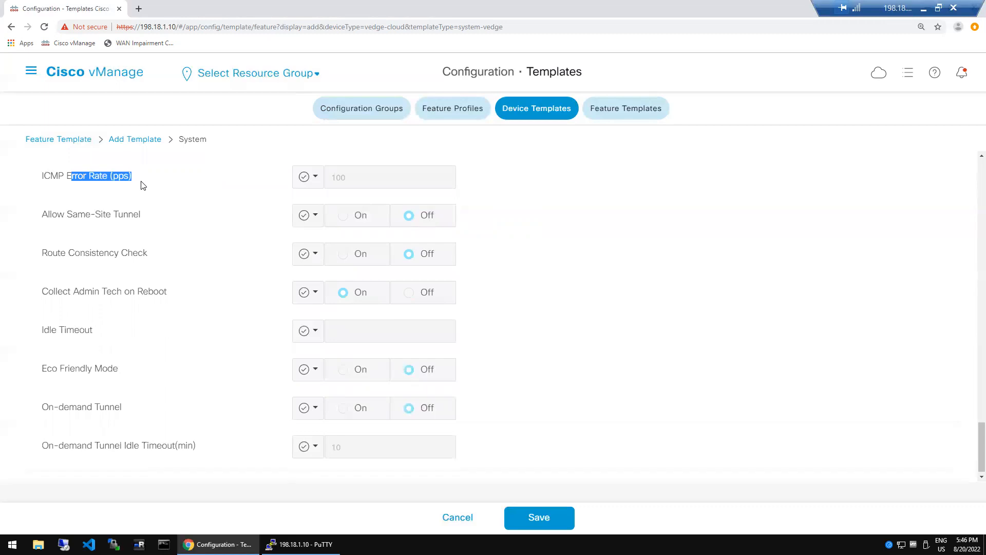
left_click(143, 185)
left_click_drag(42, 177, 128, 181)
left_click(119, 181)
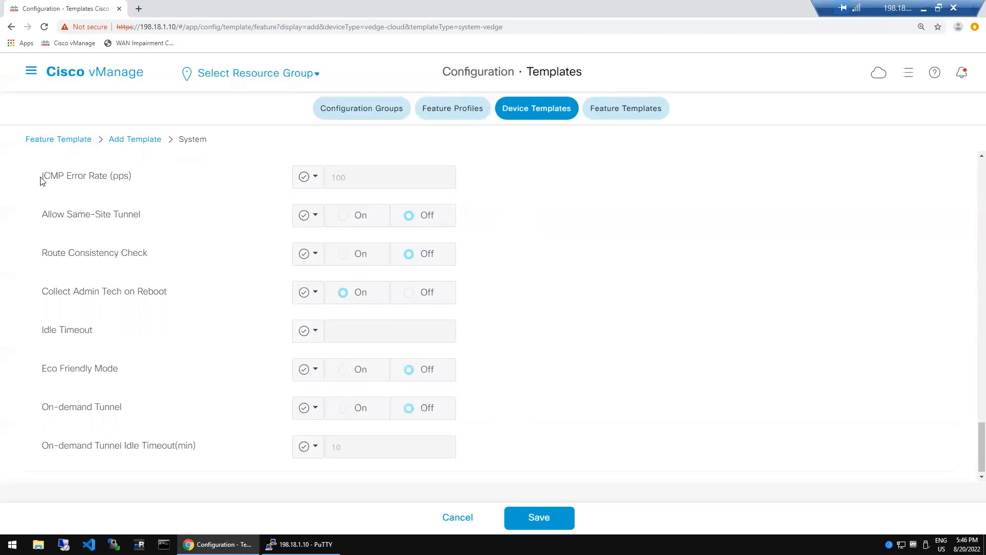
left_click_drag(67, 177, 126, 176)
left_click_drag(43, 177, 205, 174)
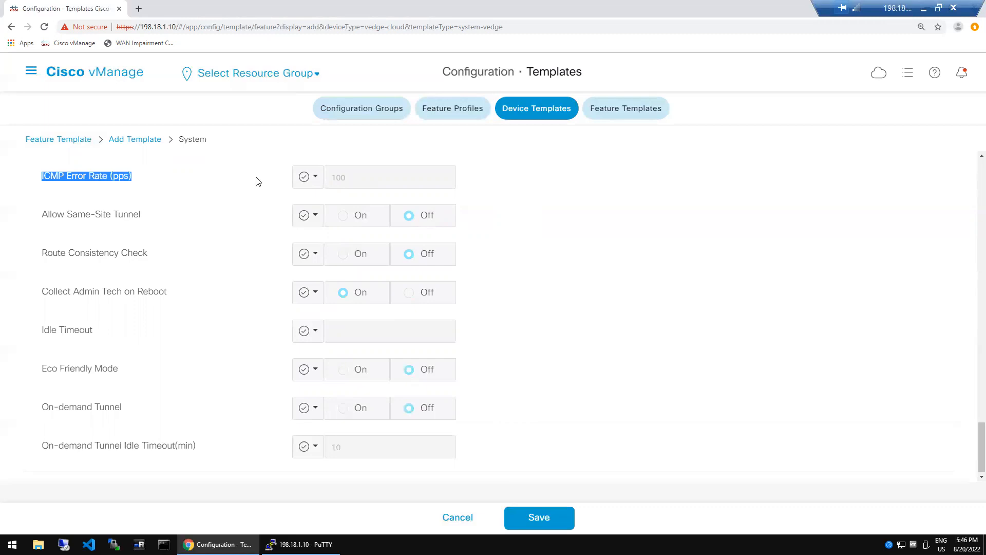
left_click(521, 253)
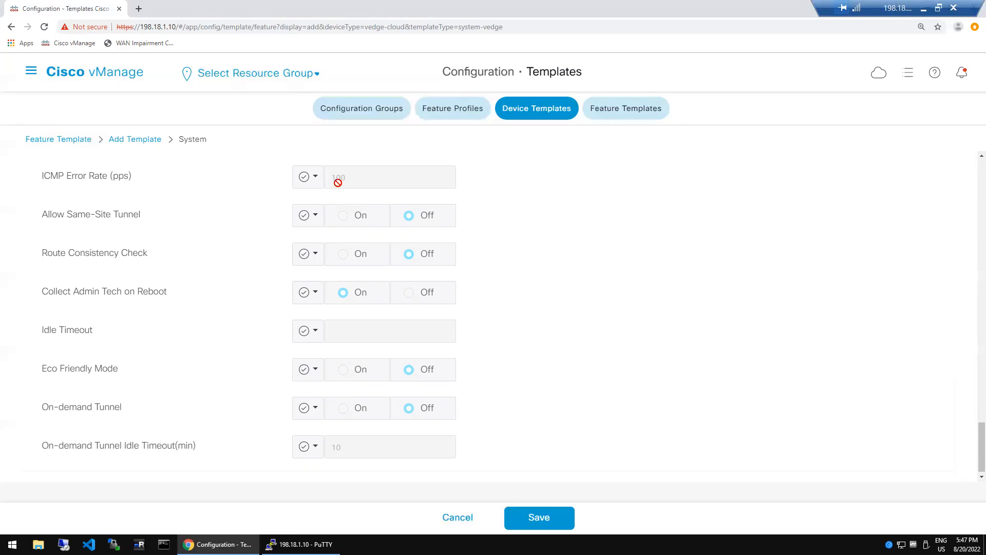
left_click_drag(331, 178, 362, 177)
left_click(552, 244)
left_click_drag(135, 177, 112, 177)
mouse_move(119, 178)
left_mouse_down()
mouse_move(103, 179)
mouse_move(128, 183)
left_mouse_up()
left_click(127, 184)
left_click_drag(79, 183, 81, 182)
left_click(169, 173)
left_click_drag(113, 178, 127, 177)
mouse_move(639, 228)
left_mouse_down()
mouse_move(678, 238)
mouse_move(702, 275)
left_mouse_up()
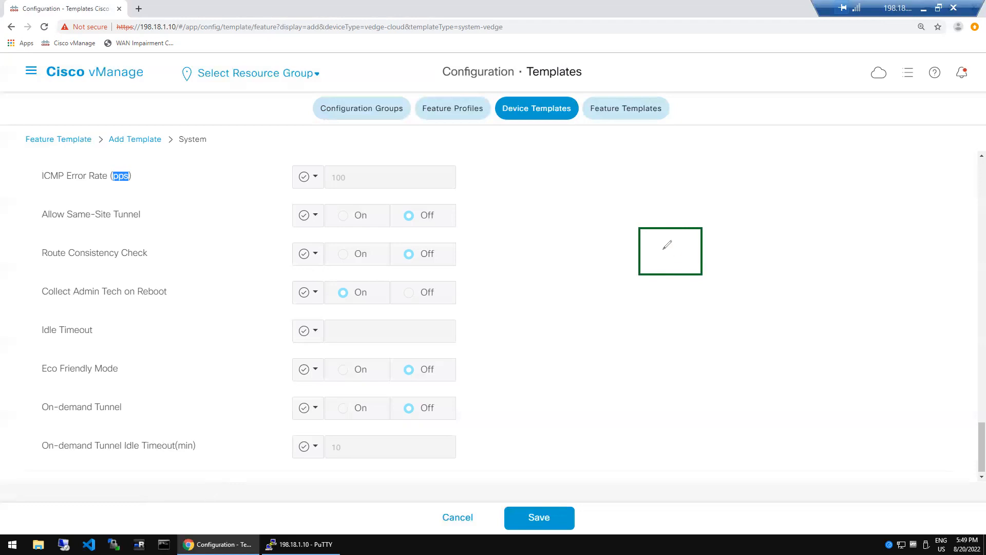
mouse_move(662, 240)
left_mouse_down()
mouse_move(668, 255)
mouse_move(677, 239)
mouse_move(691, 256)
left_mouse_up()
mouse_move(841, 167)
left_mouse_down()
mouse_move(825, 197)
mouse_move(871, 196)
mouse_move(889, 156)
mouse_move(804, 172)
mouse_move(838, 188)
mouse_move(859, 177)
mouse_move(810, 180)
left_mouse_up()
mouse_move(718, 203)
left_mouse_down()
mouse_move(702, 216)
mouse_move(723, 222)
left_mouse_up()
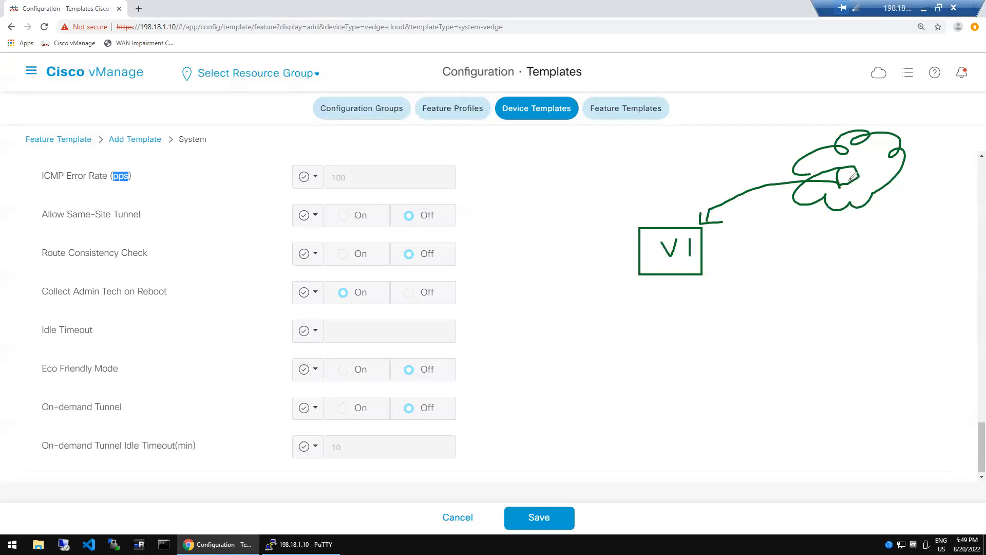
mouse_move(852, 176)
left_mouse_down()
mouse_move(714, 203)
mouse_move(695, 223)
mouse_move(715, 222)
left_mouse_up()
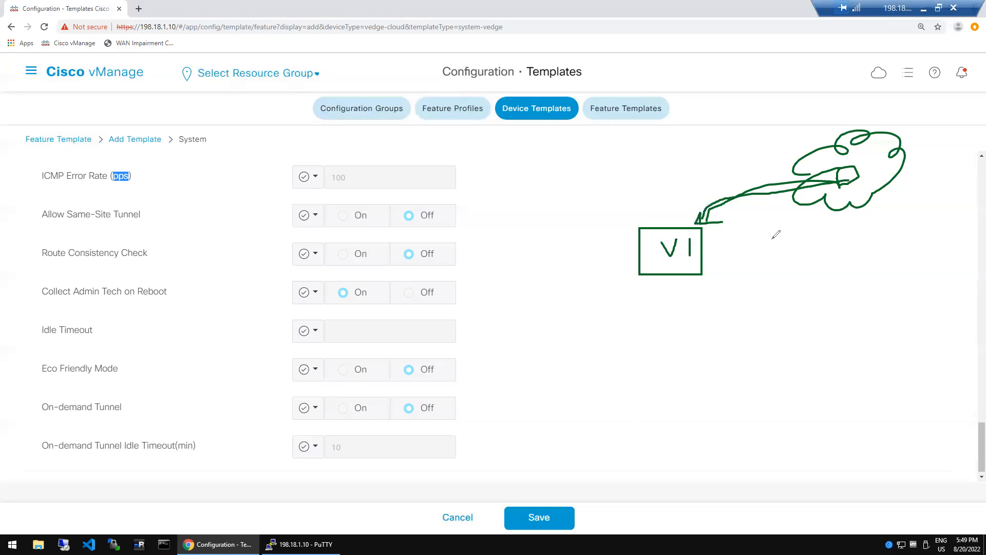
left_click_drag(608, 190, 641, 227)
left_click_drag(635, 188, 656, 222)
mouse_move(660, 188)
left_mouse_down()
mouse_move(666, 218)
mouse_move(599, 218)
left_mouse_up()
left_click_drag(642, 245, 596, 248)
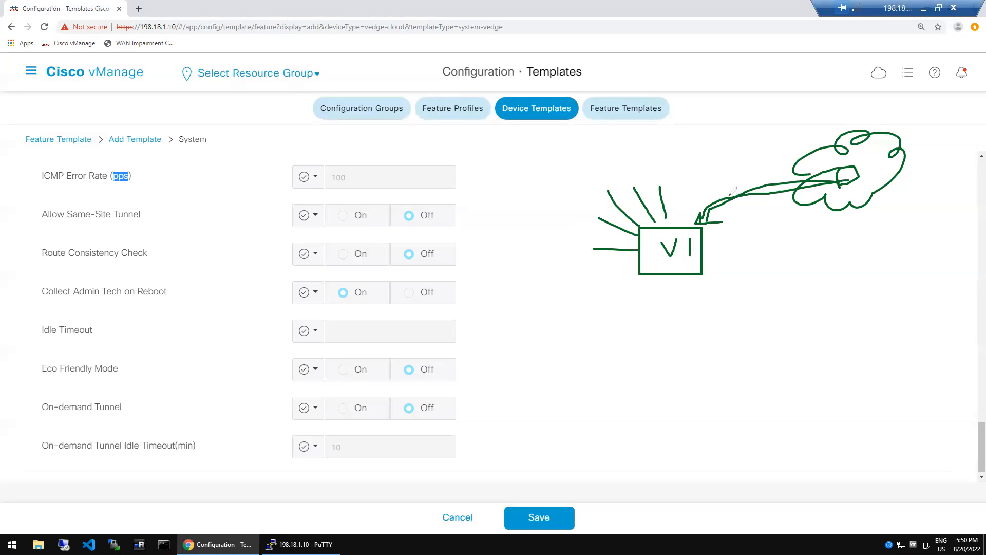
left_click_drag(334, 187, 361, 186)
left_click_drag(108, 187, 138, 189)
mouse_move(713, 245)
left_mouse_down()
mouse_move(811, 219)
mouse_move(791, 238)
left_mouse_up()
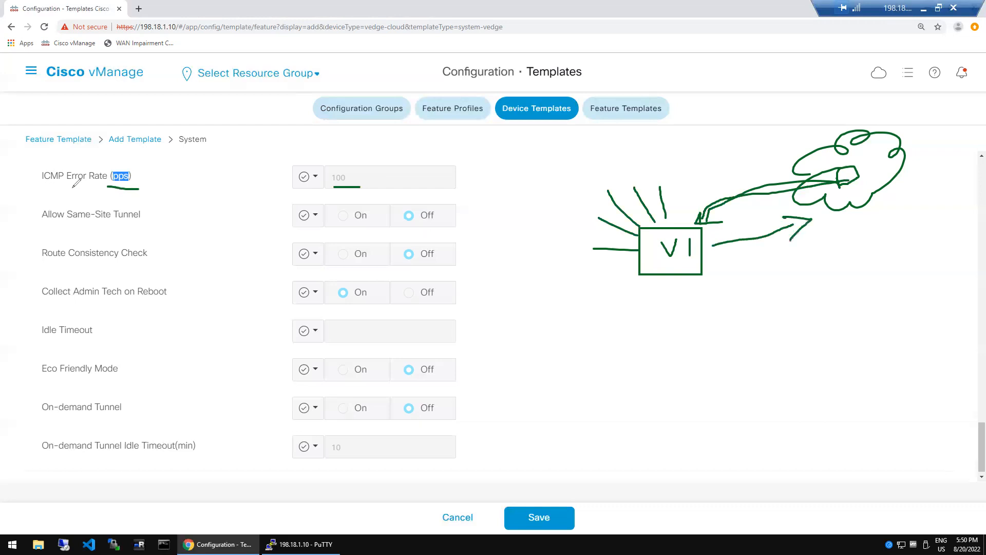
left_click_drag(40, 186, 78, 185)
key("e")
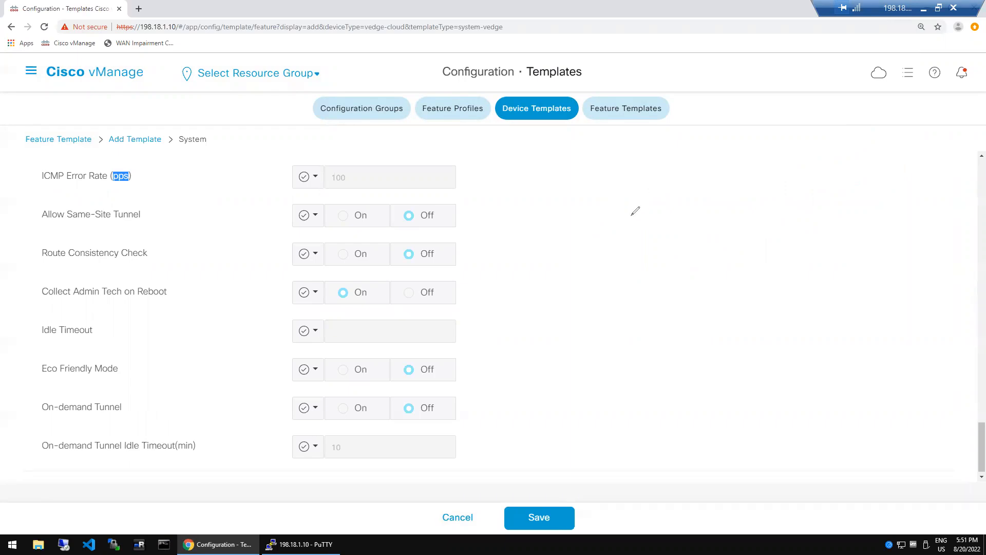
- Sketch a device box with a 'User a SSH' arrow into it and an outgoing arrow
mouse_move(687, 209)
left_mouse_down()
mouse_move(692, 294)
mouse_move(764, 227)
mouse_move(685, 306)
left_mouse_up()
mouse_move(478, 276)
left_mouse_down()
mouse_move(495, 310)
mouse_move(513, 294)
left_mouse_up()
left_click_drag(502, 264, 510, 305)
left_click_drag(535, 248, 522, 300)
mouse_move(538, 266)
left_mouse_down()
mouse_move(550, 263)
mouse_move(558, 278)
mouse_move(589, 261)
left_mouse_up()
left_click_drag(574, 249, 577, 261)
left_click_drag(546, 346, 554, 356)
mouse_move(548, 312)
left_mouse_down()
mouse_move(693, 256)
mouse_move(679, 291)
left_mouse_up()
mouse_move(586, 305)
left_mouse_down()
mouse_move(588, 336)
mouse_move(570, 350)
left_mouse_up()
mouse_move(615, 303)
left_mouse_down()
mouse_move(590, 341)
mouse_move(641, 311)
left_mouse_up()
left_click_drag(640, 295, 652, 340)
left_click_drag(754, 256, 794, 253)
left_click_drag(798, 247, 792, 271)
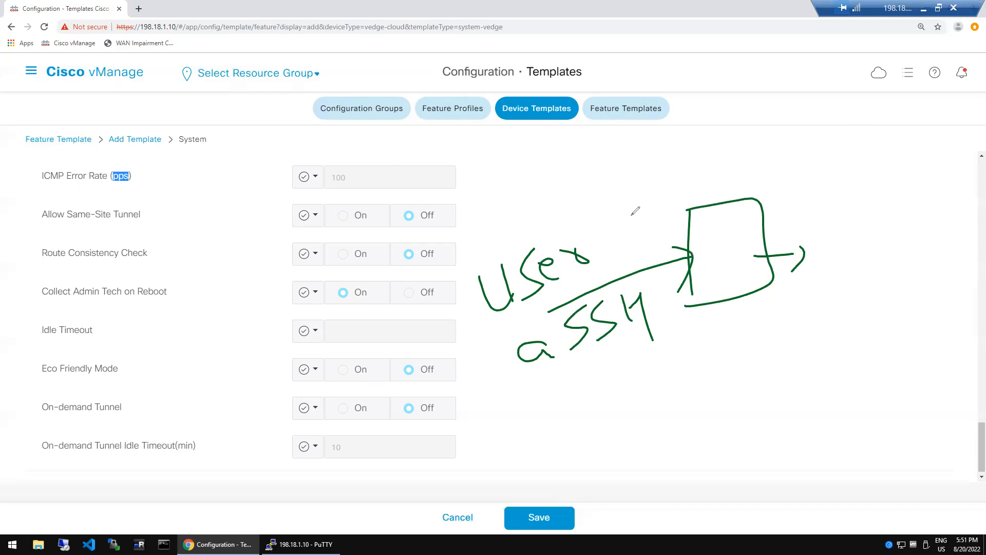
- Sketch a second box labelled ICMP with a handwritten note beside it
left_click_drag(834, 291, 832, 397)
mouse_move(825, 289)
left_mouse_down()
mouse_move(848, 283)
mouse_move(896, 383)
mouse_move(835, 406)
left_mouse_up()
left_click_drag(806, 340, 920, 320)
left_click_drag(817, 359, 918, 345)
left_click_drag(839, 326, 846, 355)
mouse_move(861, 333)
left_mouse_down()
mouse_move(851, 343)
mouse_move(861, 353)
left_mouse_up()
mouse_move(873, 337)
left_mouse_down()
mouse_move(875, 351)
mouse_move(907, 335)
left_mouse_up()
mouse_move(934, 329)
left_mouse_down()
mouse_move(966, 350)
mouse_move(983, 329)
mouse_move(955, 382)
left_mouse_up()
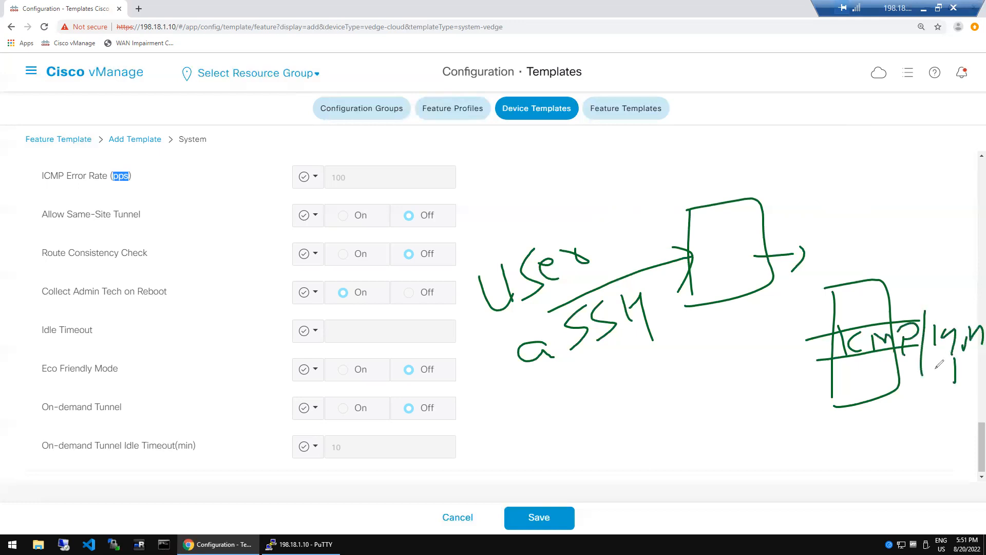
mouse_move(954, 349)
left_mouse_down()
mouse_move(971, 353)
mouse_move(957, 361)
left_mouse_up()
left_click_drag(945, 365, 967, 361)
- Draw a dotted line toward the ICMP box with an underlined handwritten word and 'D!'
left_click(709, 308)
left_click(709, 335)
left_click_drag(796, 368, 804, 364)
mouse_move(689, 383)
left_mouse_down()
mouse_move(702, 396)
mouse_move(721, 393)
left_mouse_up()
left_click_drag(726, 360, 735, 395)
mouse_move(751, 373)
left_mouse_down()
mouse_move(756, 399)
mouse_move(768, 383)
left_mouse_up()
left_click_drag(747, 366, 774, 375)
left_click_drag(693, 417, 756, 409)
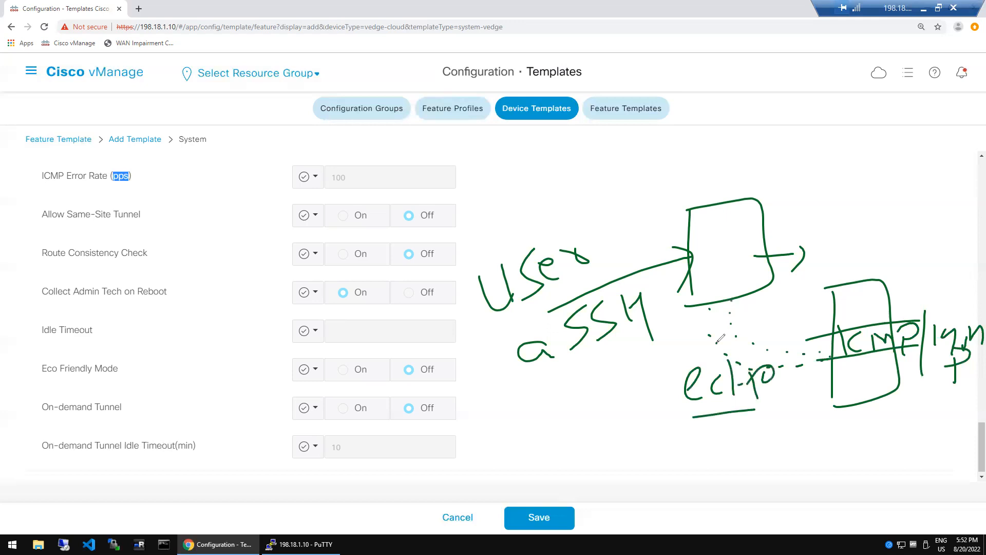
mouse_move(759, 336)
left_mouse_down()
mouse_move(759, 357)
mouse_move(804, 356)
left_mouse_up()
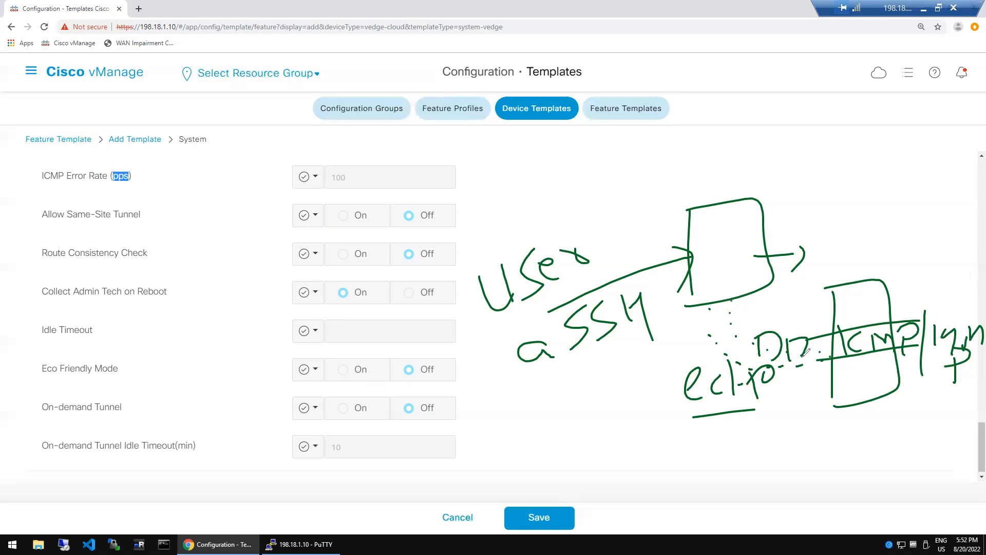
- Cross out the router box with an X and write an underlined DOS label above it
left_click_drag(735, 213, 712, 300)
left_click_drag(691, 217, 760, 287)
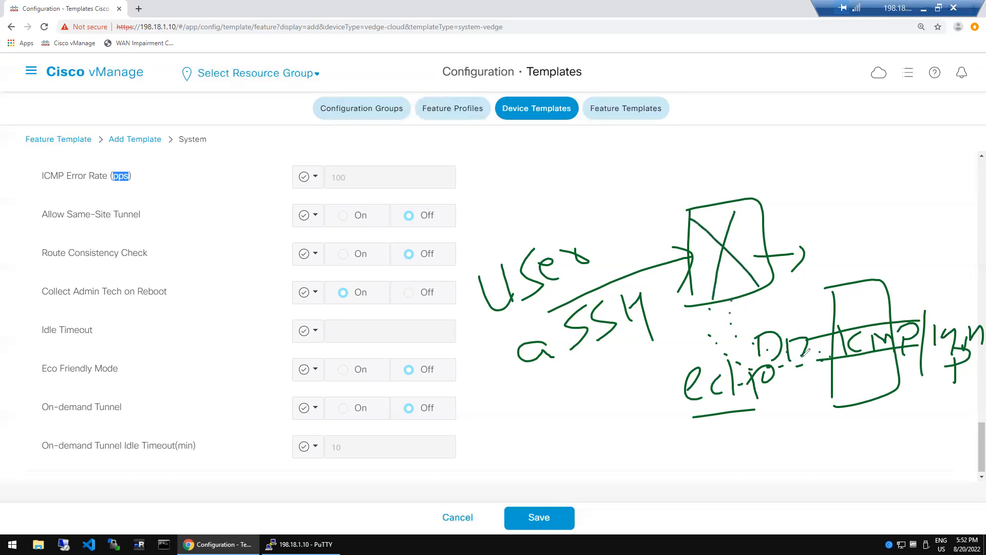
left_click_drag(778, 167, 784, 216)
mouse_move(845, 175)
left_mouse_down()
mouse_move(821, 197)
mouse_move(848, 177)
left_mouse_up()
left_click_drag(778, 170, 783, 213)
mouse_move(876, 155)
left_mouse_down()
mouse_move(868, 154)
mouse_move(859, 190)
left_mouse_up()
left_click_drag(770, 223, 876, 199)
mouse_move(648, 185)
left_mouse_down()
mouse_move(690, 212)
mouse_move(718, 214)
left_mouse_up()
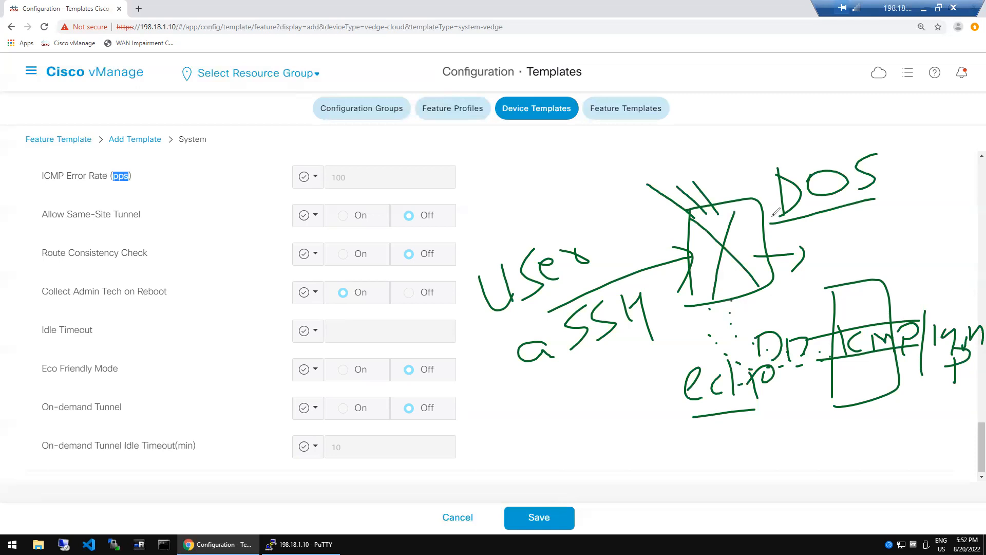
- Write SO2 above the sketch, add dashes along the dotted line, and draw a down-left arrow
mouse_move(589, 165)
left_mouse_down()
mouse_move(617, 153)
mouse_move(575, 201)
left_mouse_up()
mouse_move(632, 163)
left_mouse_down()
mouse_move(686, 175)
mouse_move(699, 156)
left_mouse_up()
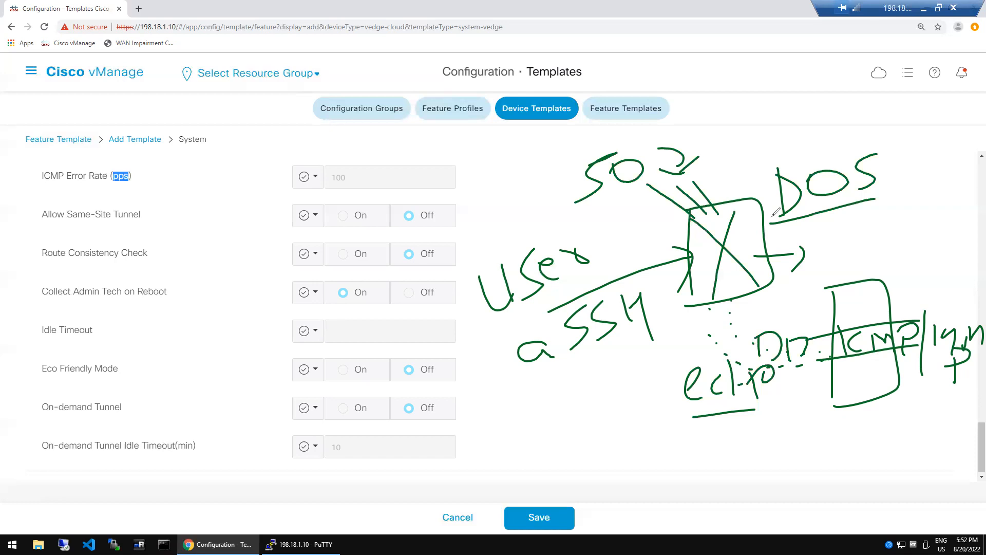
left_click_drag(678, 363, 661, 374)
left_click_drag(699, 326, 695, 331)
mouse_move(690, 305)
left_mouse_down()
mouse_move(614, 385)
mouse_move(627, 394)
left_mouse_up()
- Draw an arrow back up to the box, circle the SO annotation, and thicken the diagonal arrow
mouse_move(608, 427)
left_mouse_down()
mouse_move(699, 327)
mouse_move(706, 332)
left_mouse_up()
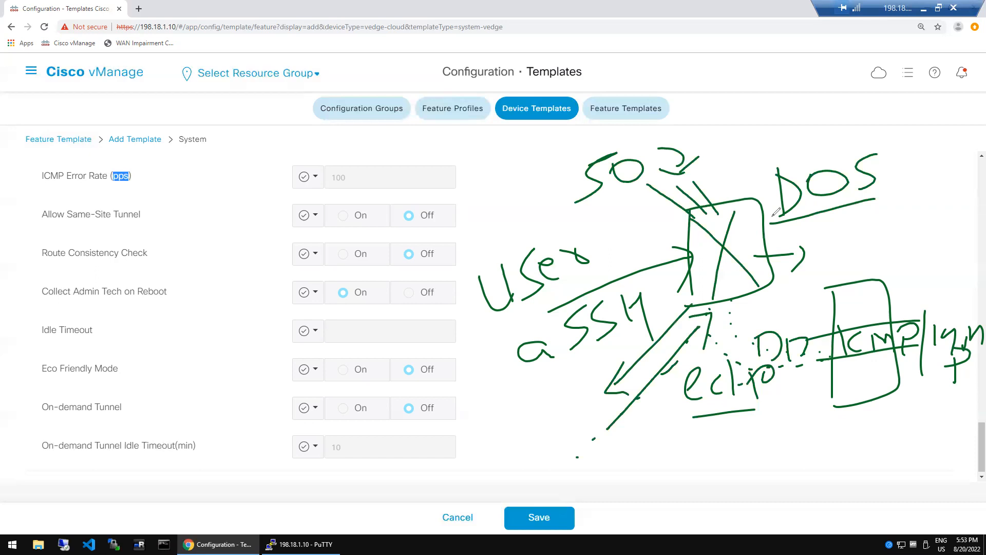
mouse_move(710, 279)
left_mouse_down()
mouse_move(744, 265)
mouse_move(736, 246)
left_mouse_up()
mouse_move(667, 132)
left_mouse_down()
mouse_move(557, 166)
mouse_move(683, 175)
mouse_move(677, 146)
mouse_move(701, 134)
left_mouse_up()
left_click_drag(685, 158, 708, 149)
left_click_drag(665, 165, 682, 156)
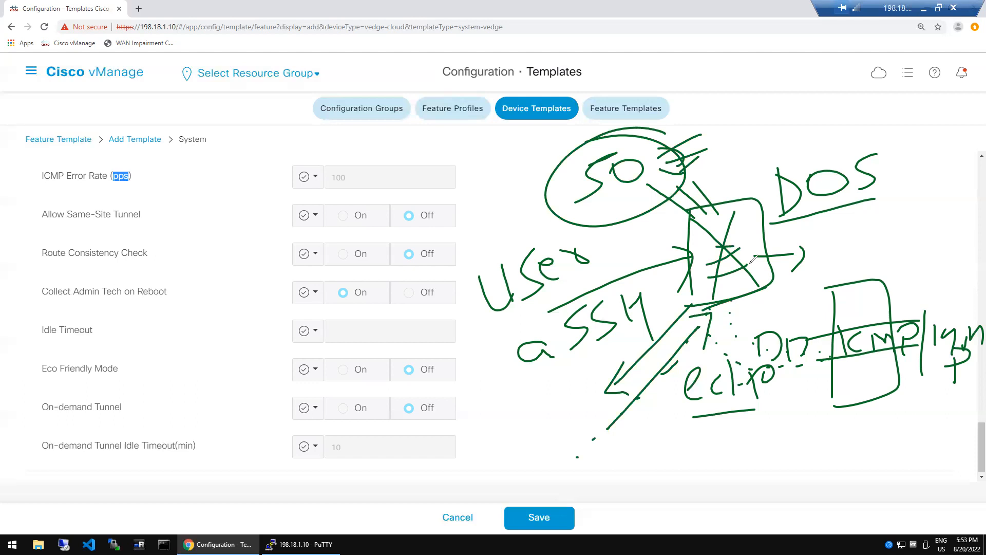
left_click_drag(721, 290, 610, 410)
left_click_drag(701, 316, 598, 425)
left_click_drag(711, 292, 606, 413)
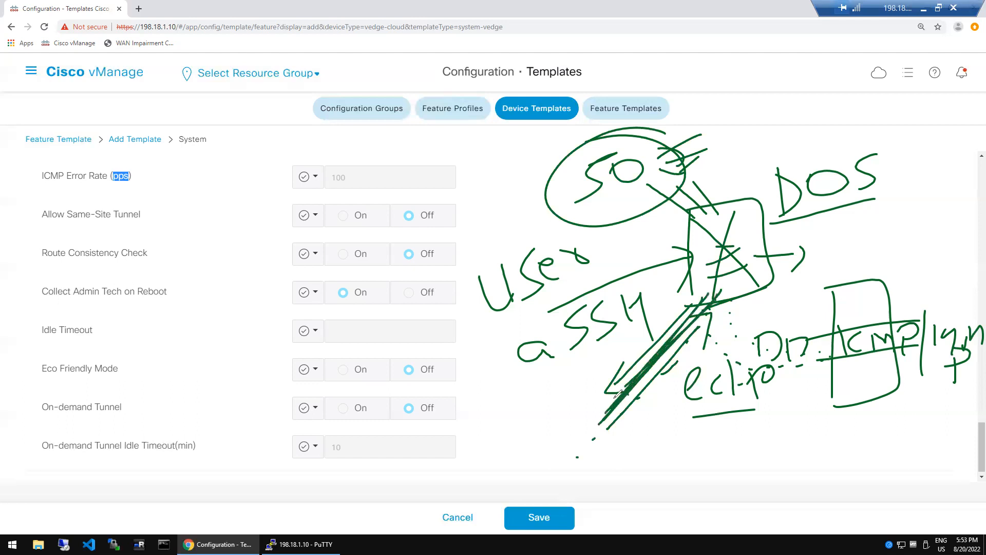
- Add a bracket with an R below the arrow and reinforce the diagonal strokes
left_click_drag(506, 409, 522, 446)
left_click_drag(524, 393, 536, 437)
mouse_move(561, 381)
left_mouse_down()
mouse_move(571, 409)
mouse_move(580, 386)
mouse_move(590, 393)
left_mouse_up()
left_click_drag(505, 461, 587, 415)
left_click_drag(521, 459, 593, 420)
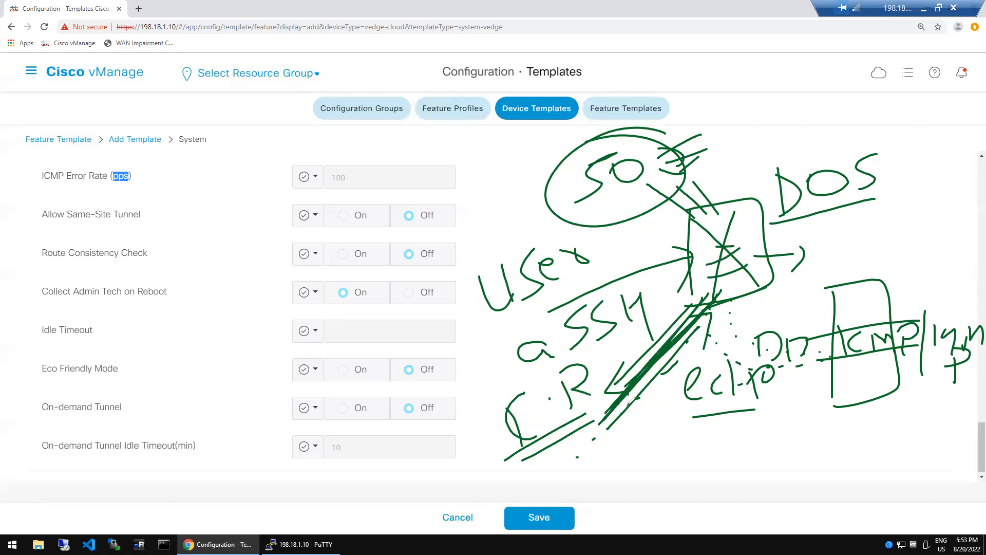
mouse_move(624, 419)
left_mouse_down()
mouse_move(708, 317)
mouse_move(705, 339)
left_mouse_up()
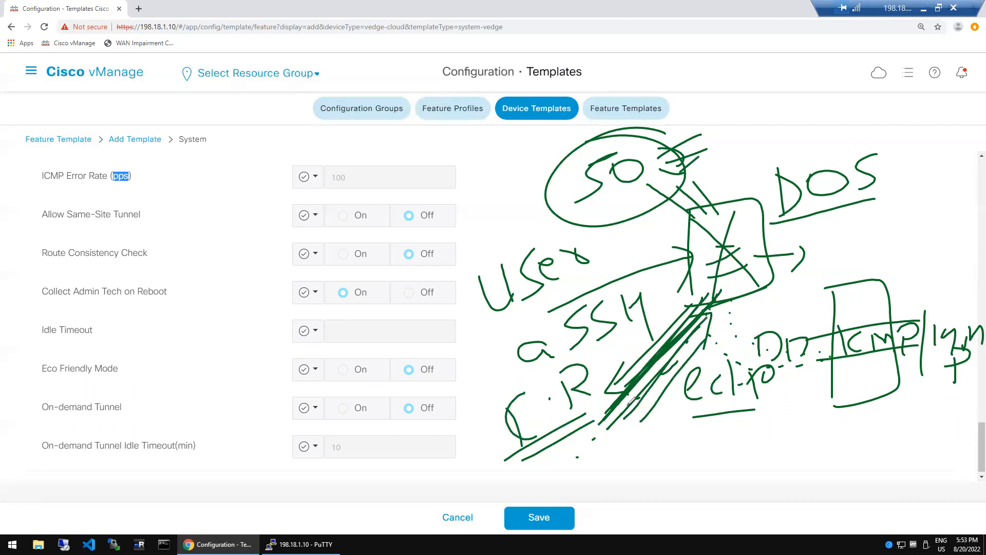
- Label 100 and 101x near DOS, underline ICMP Error Rate (pps), then erase all annotations
mouse_move(827, 235)
left_mouse_down()
mouse_move(826, 275)
mouse_move(835, 257)
mouse_move(883, 239)
left_mouse_up()
mouse_move(821, 212)
left_mouse_down()
mouse_move(825, 238)
mouse_move(837, 216)
mouse_move(850, 234)
left_mouse_up()
mouse_move(885, 206)
left_mouse_down()
mouse_move(871, 226)
mouse_move(893, 229)
left_mouse_up()
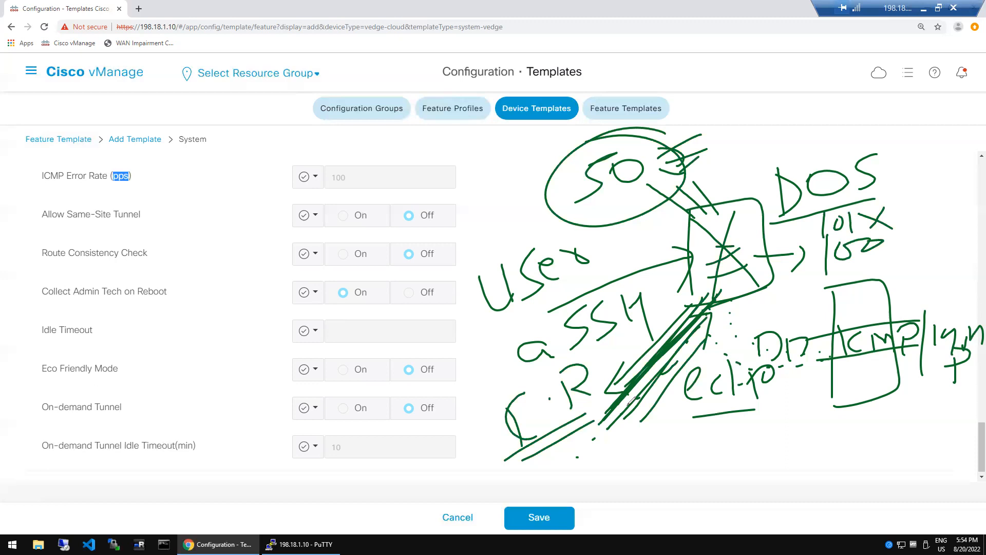
left_click_drag(48, 196, 124, 195)
key("e")
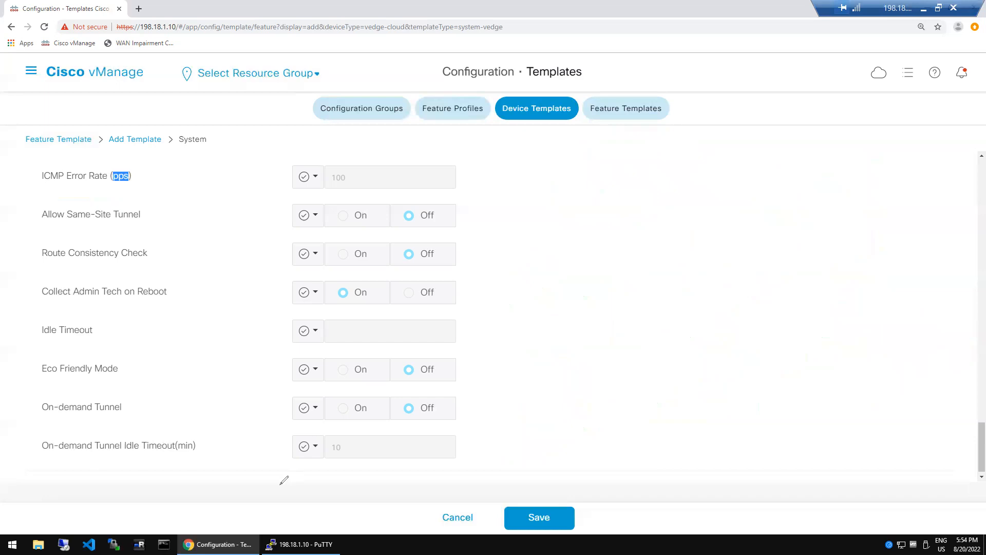
left_click(555, 321)
scroll(973, 157, "up", 3)
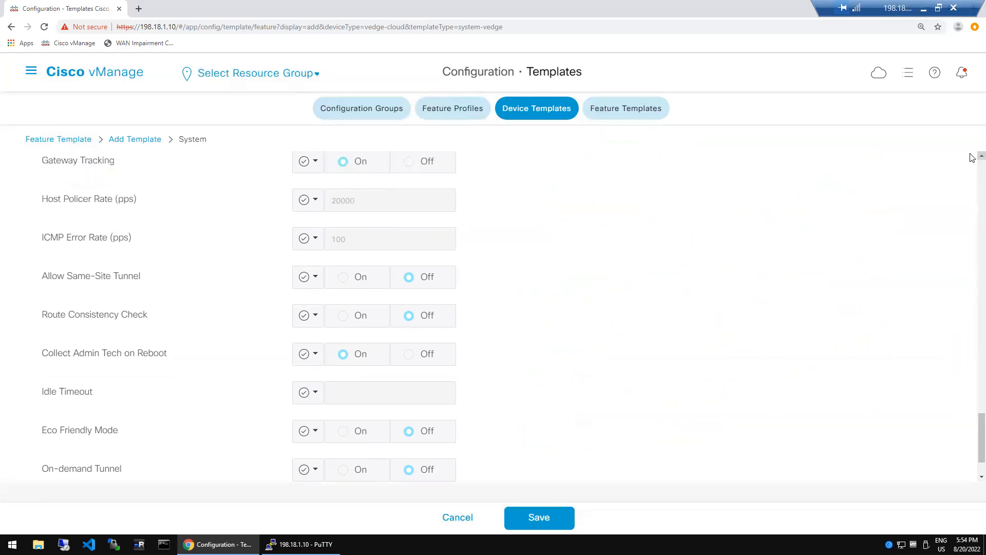
scroll(972, 158, "up", 1)
scroll(972, 158, "up", 2)
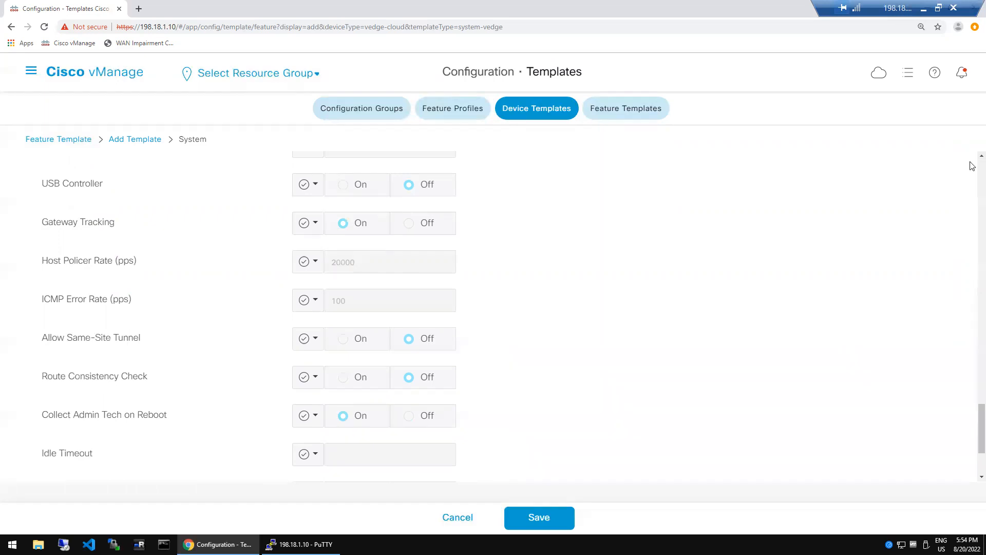
scroll(972, 163, "up", 3)
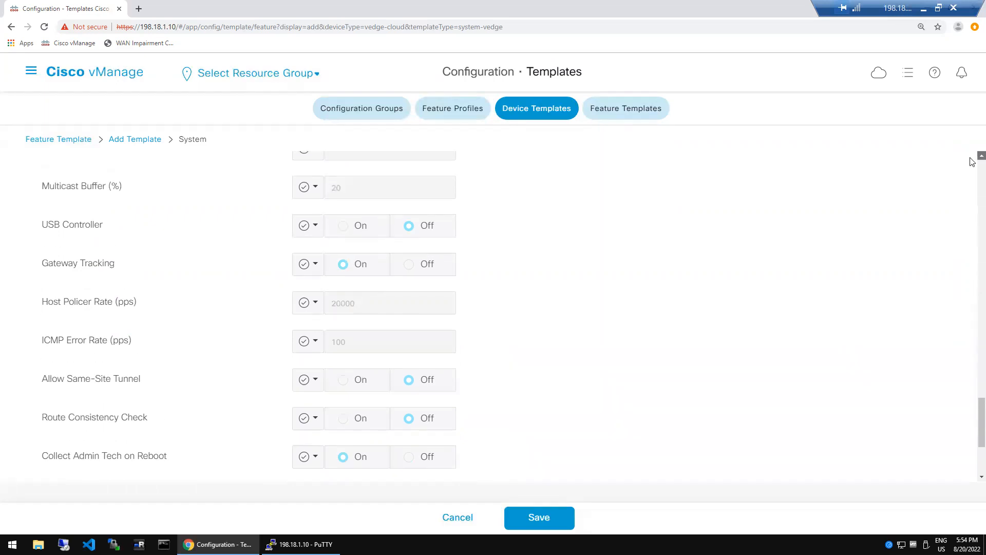
scroll(972, 163, "up", 1)
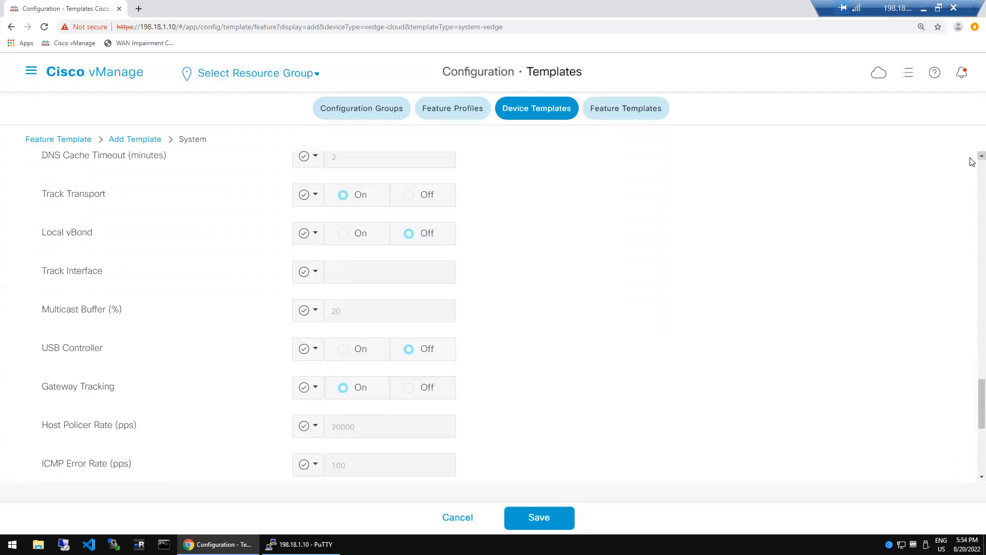
scroll(973, 163, "up", 1)
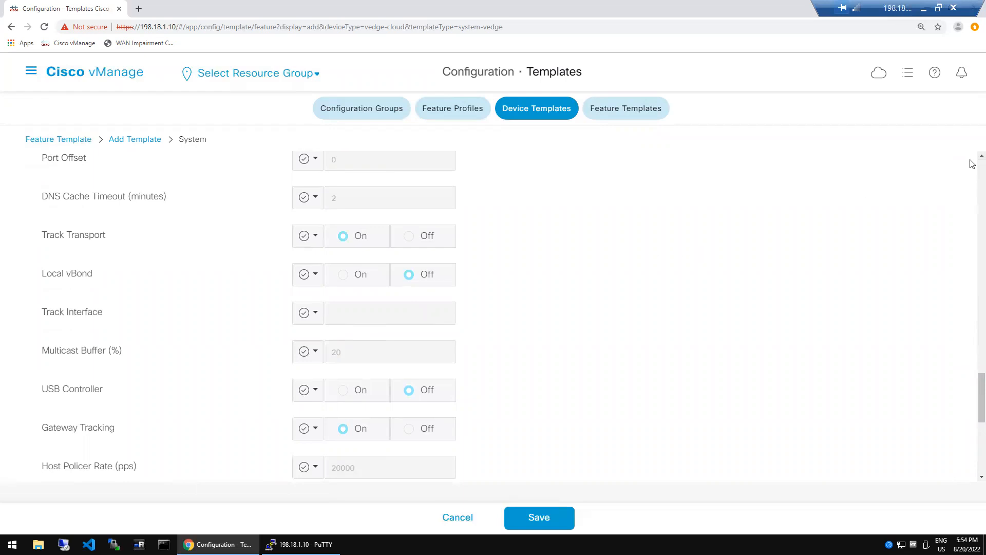
scroll(973, 162, "up", 1)
scroll(972, 162, "up", 1)
scroll(973, 162, "up", 1)
scroll(972, 161, "up", 1)
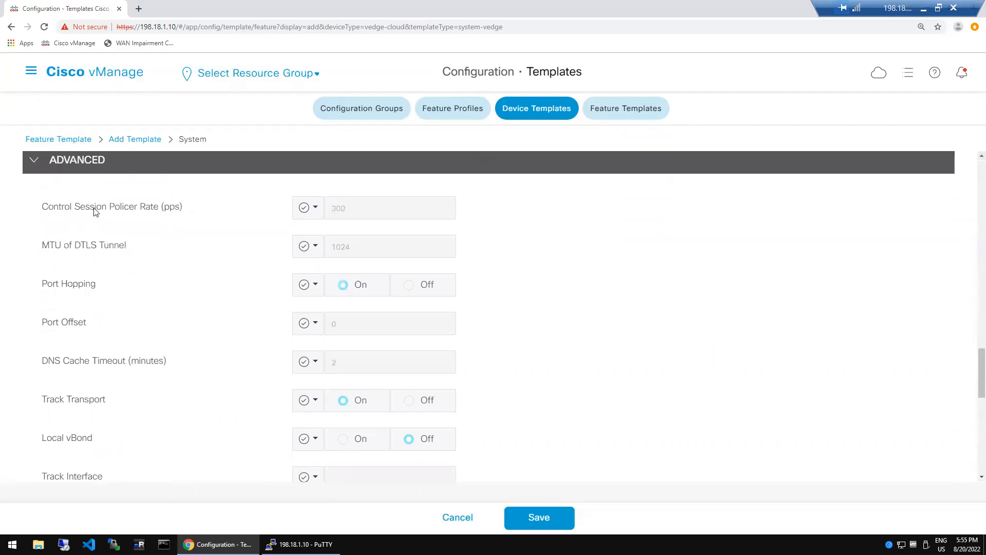
left_click_drag(72, 208, 169, 208)
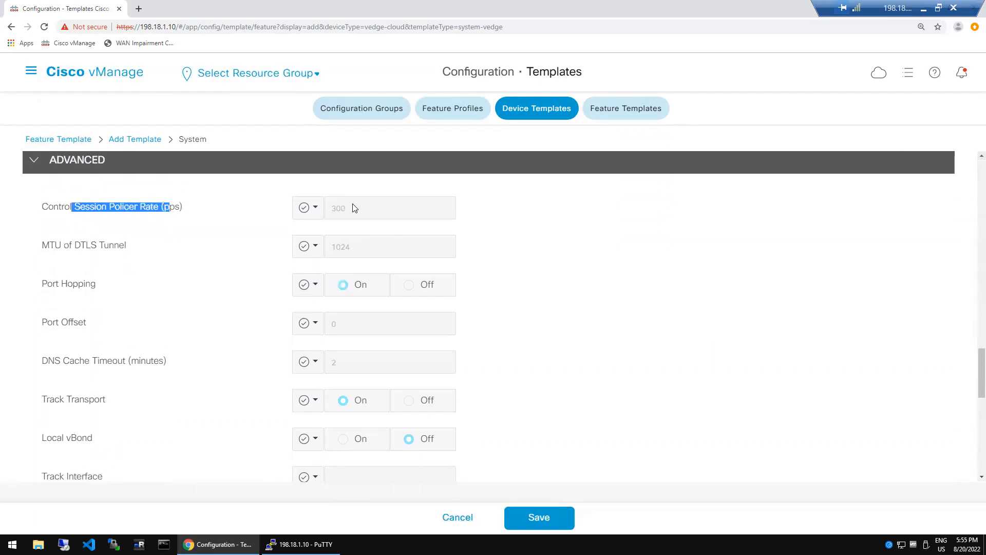
left_click(578, 308)
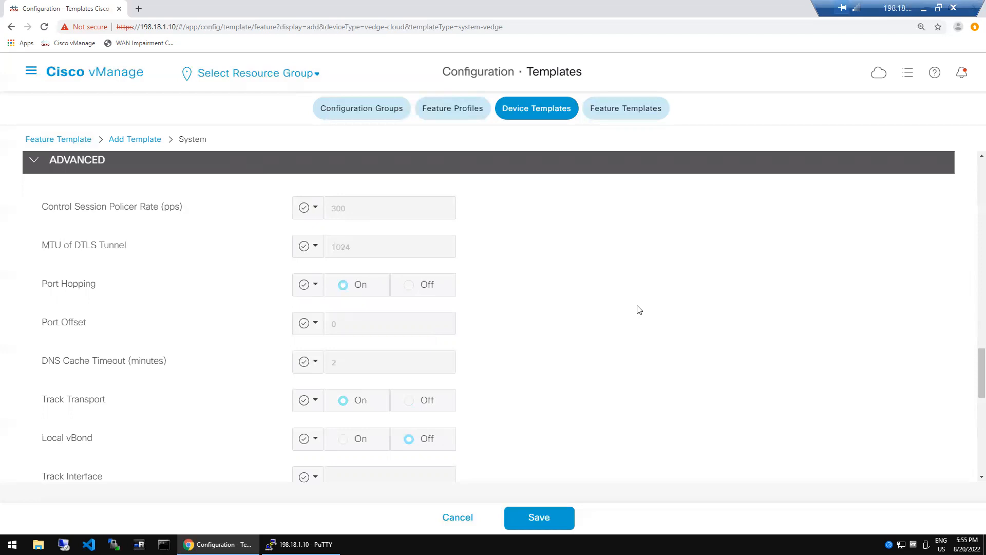
left_click_drag(42, 322, 89, 322)
scroll(973, 429, "down", 10)
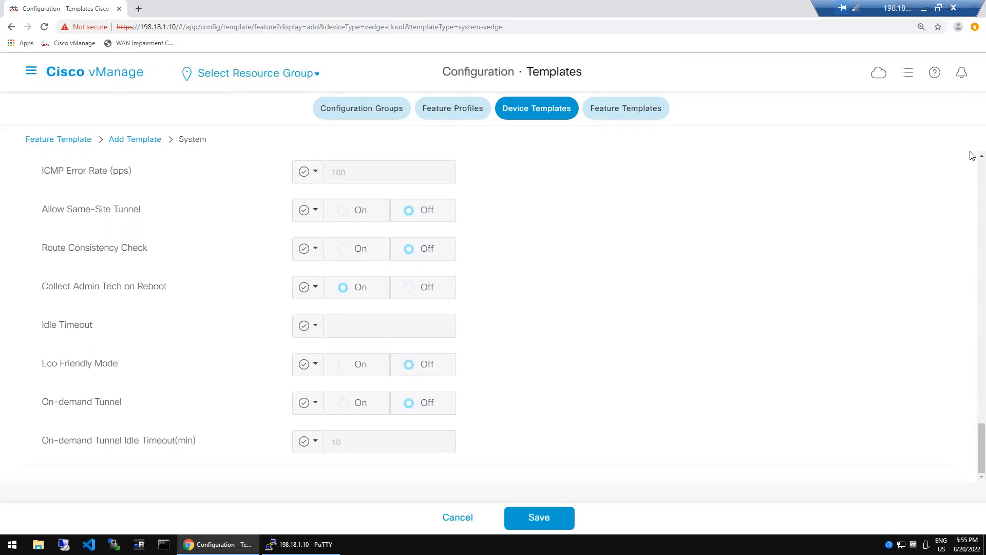
scroll(973, 168, "up", 10)
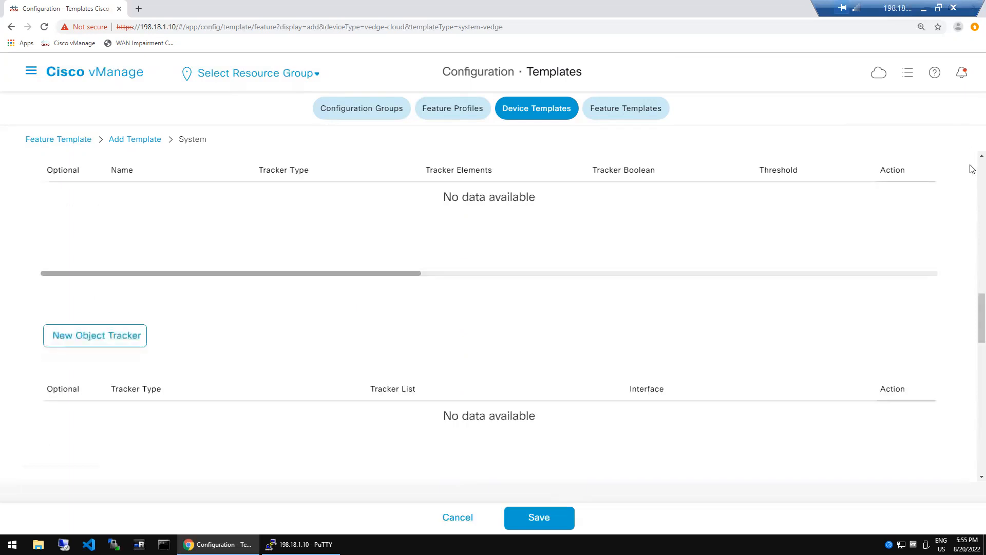
scroll(972, 168, "up", 5)
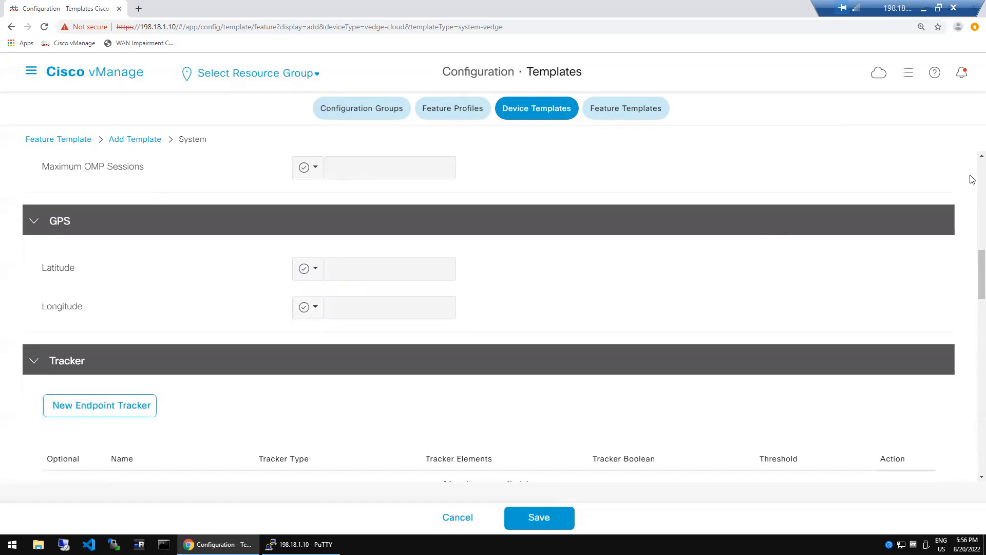
scroll(972, 179, "up", 10)
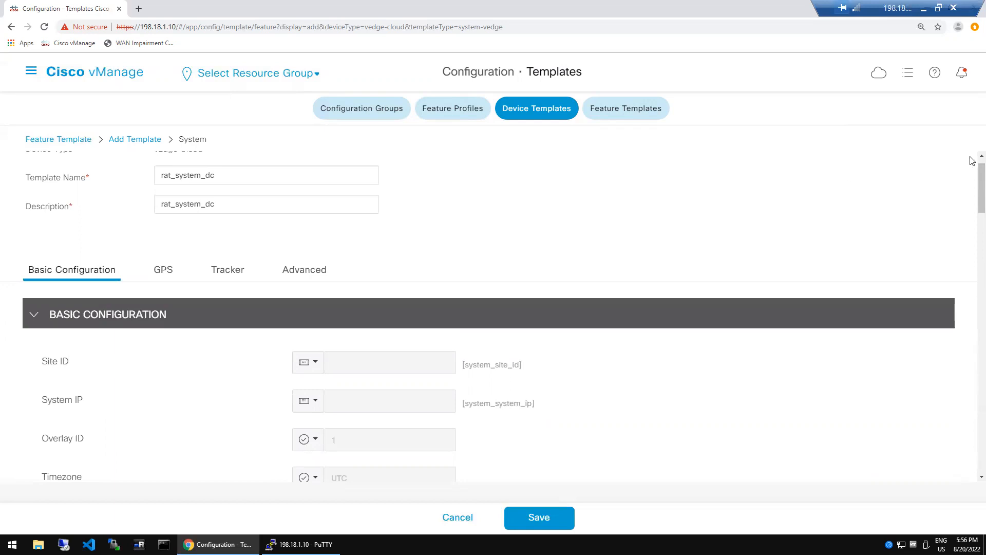
scroll(973, 161, "up", 1)
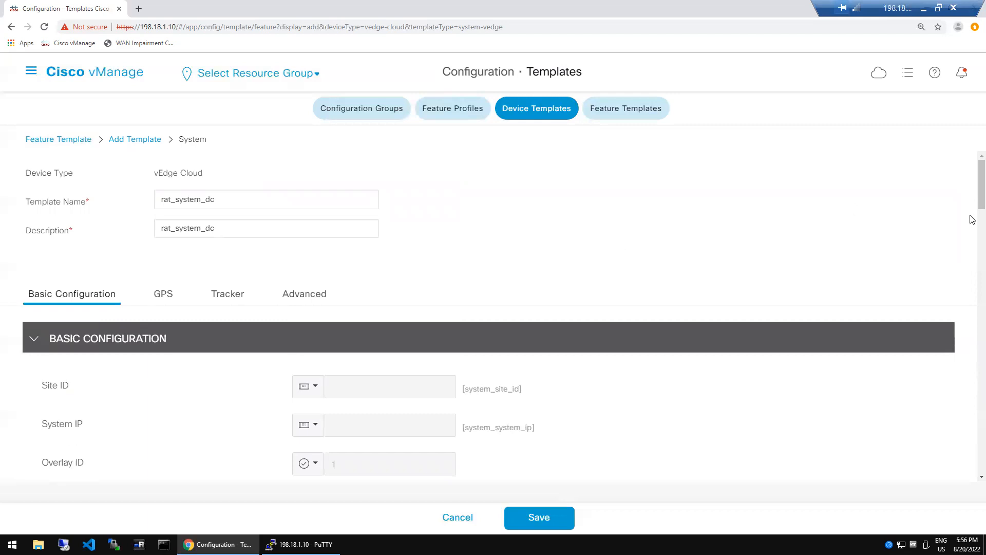
scroll(973, 219, "down", 5)
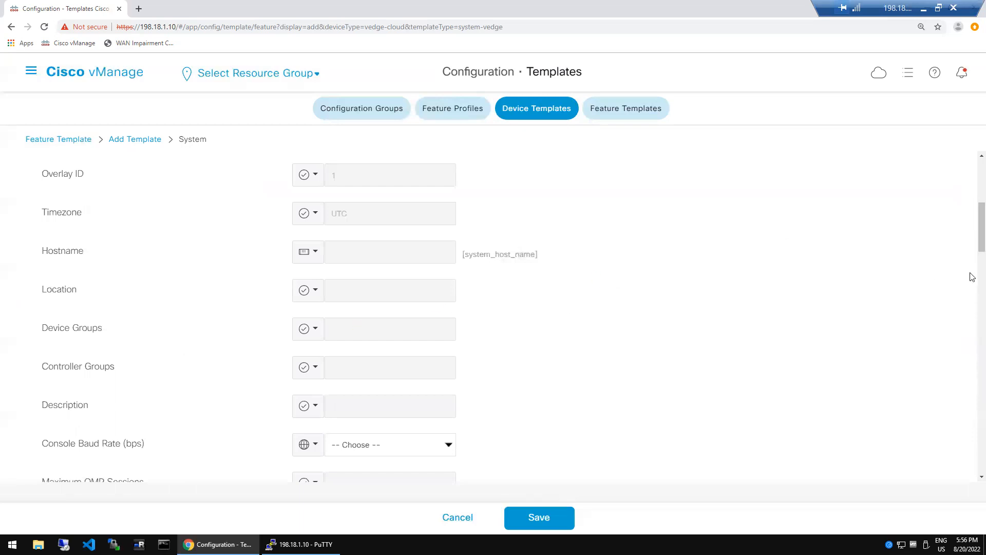
scroll(972, 274, "down", 5)
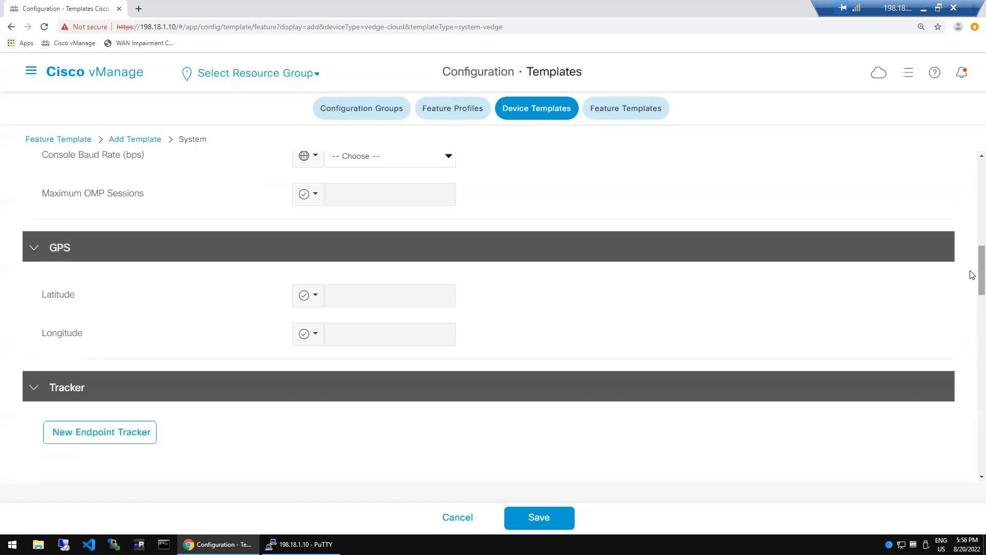
- Set GPS Latitude and Longitude scopes to Device Specific, keyed system_latitude and system_longitude
left_click(317, 302)
mouse_move(343, 350)
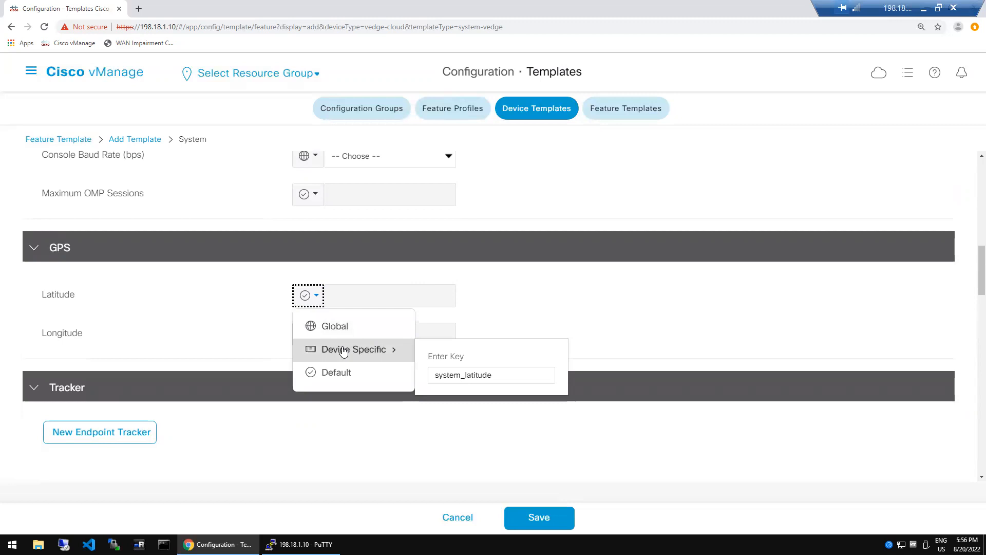
left_click(343, 349)
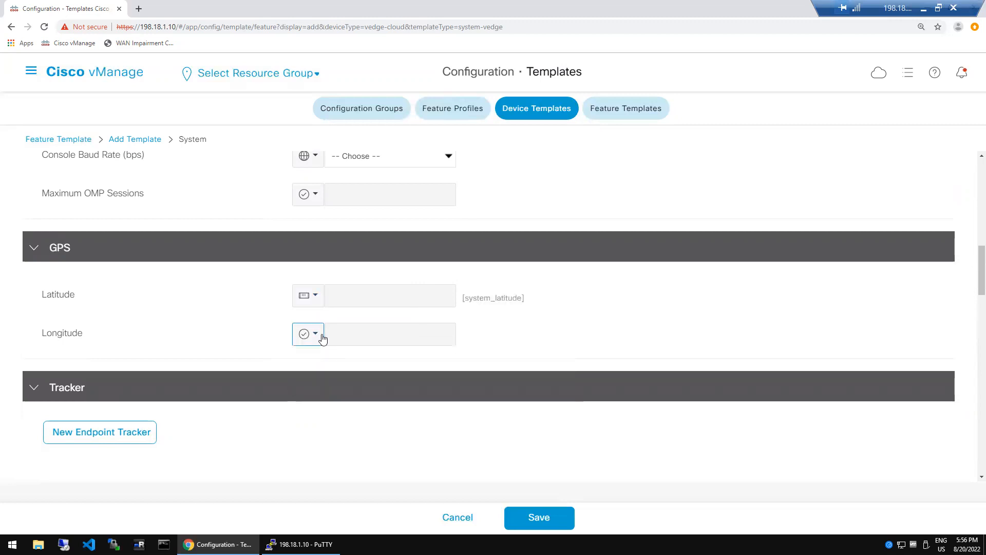
left_click(315, 335)
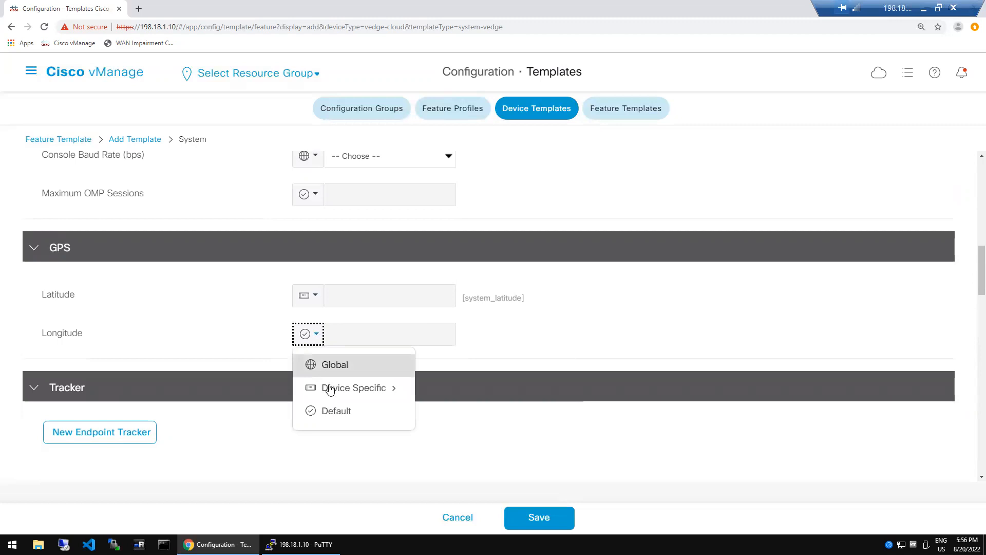
left_click(330, 389)
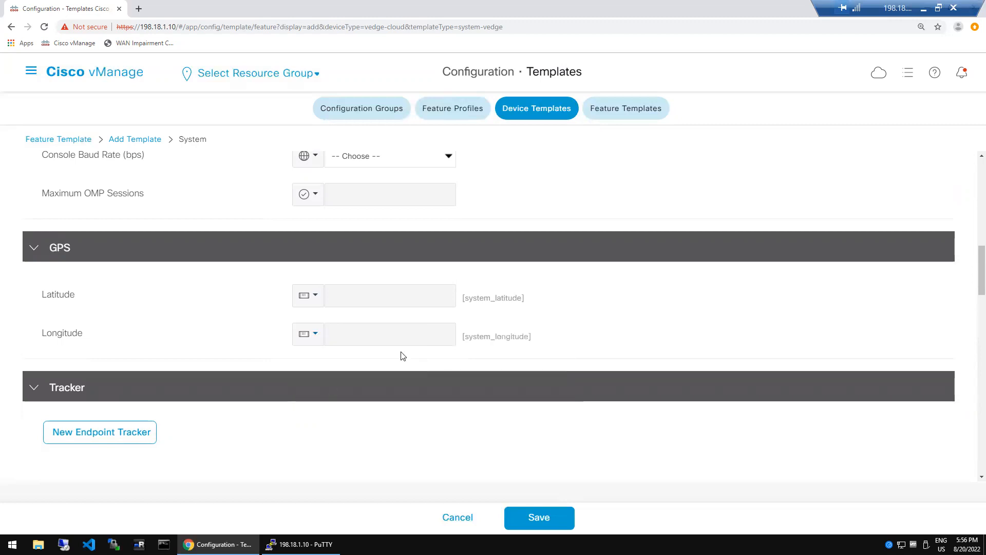
left_click(318, 302)
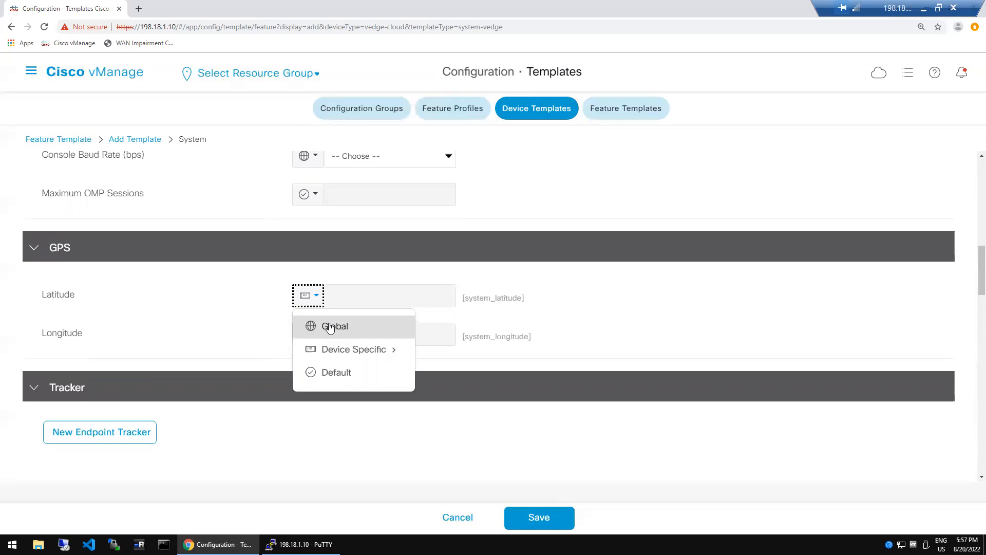
left_click(589, 295)
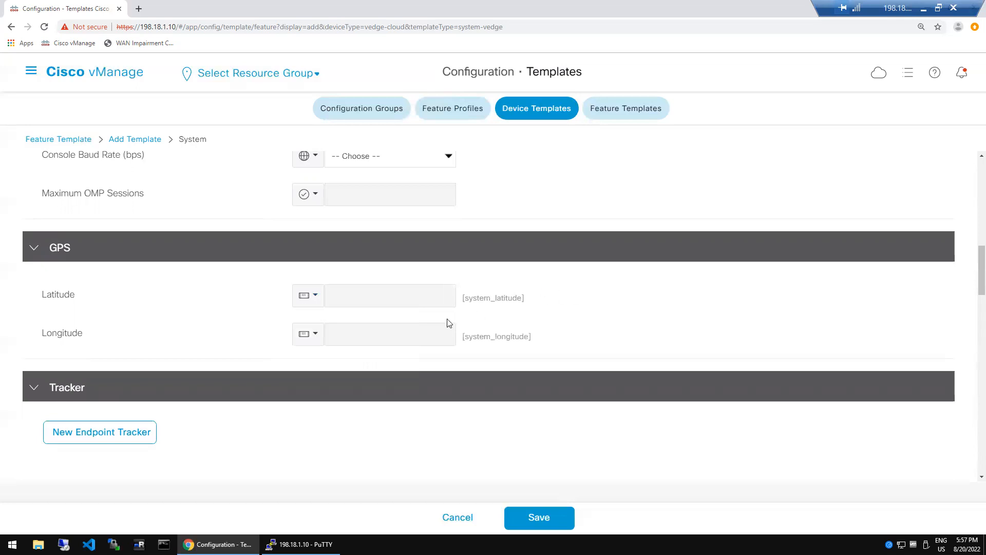
left_click(315, 304)
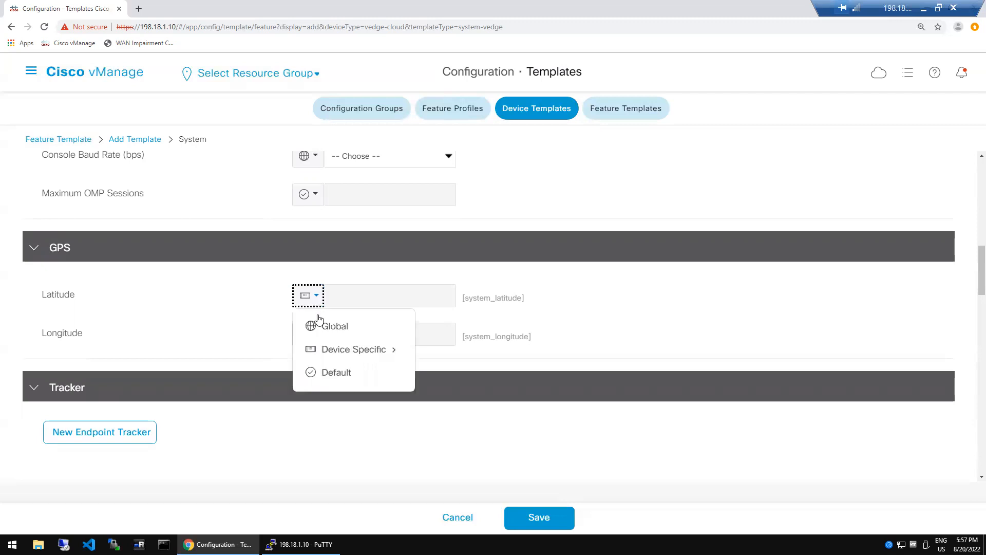
- Try global GPS values: Longitude -80 and Latitude 70, correcting the out-of-range 100
left_click(339, 328)
left_click(349, 296)
type("100")
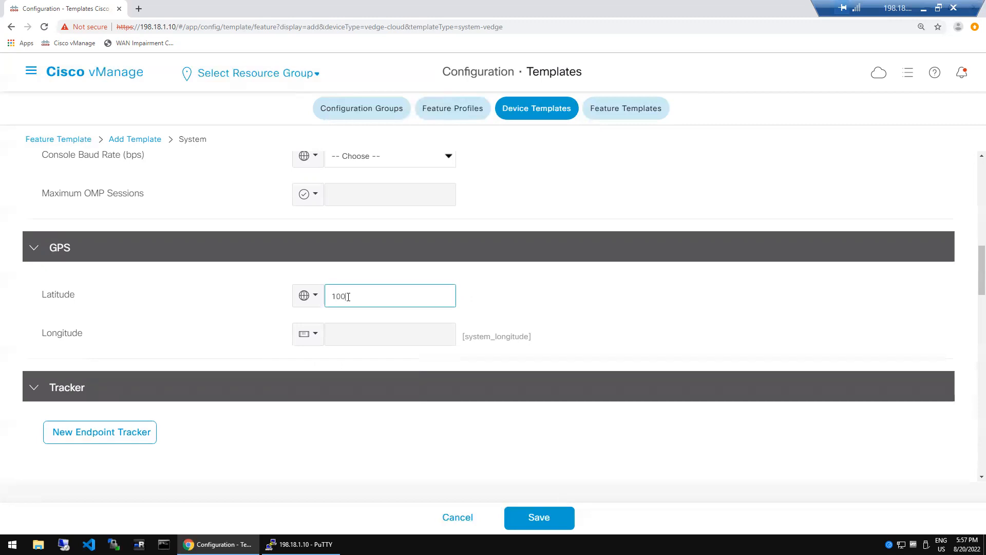
left_click(316, 339)
left_click(340, 361)
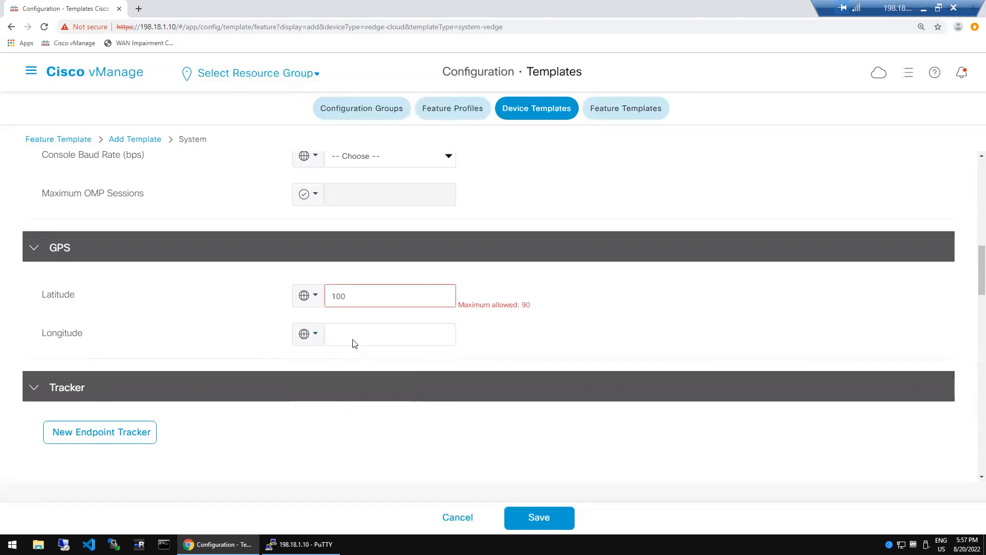
left_click(352, 337)
type("-80")
left_click(234, 304)
key("BackSpace")
key("BackSpace")
key("BackSpace")
type("70")
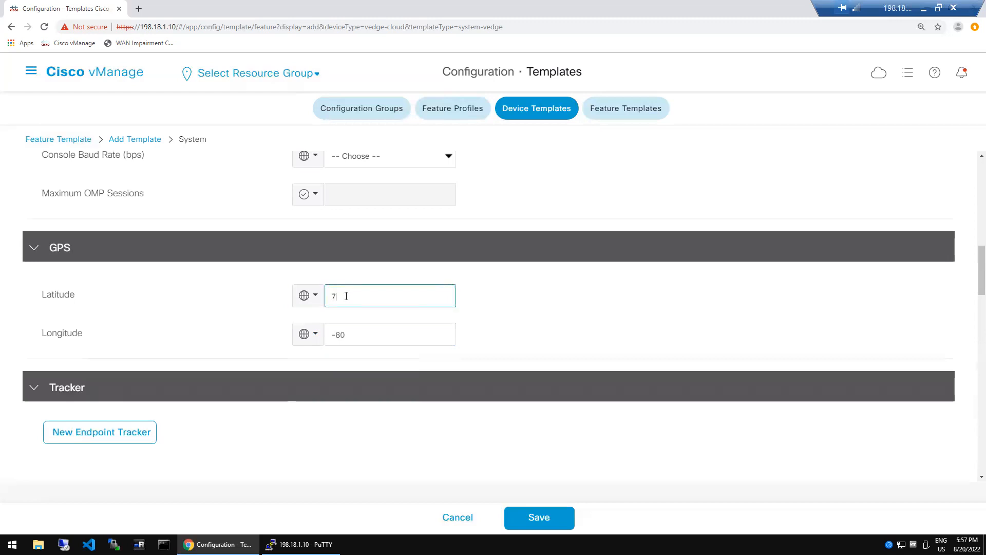
left_click(590, 292)
- Return Latitude and Longitude to Device Specific and attempt to save the System template
left_click(313, 295)
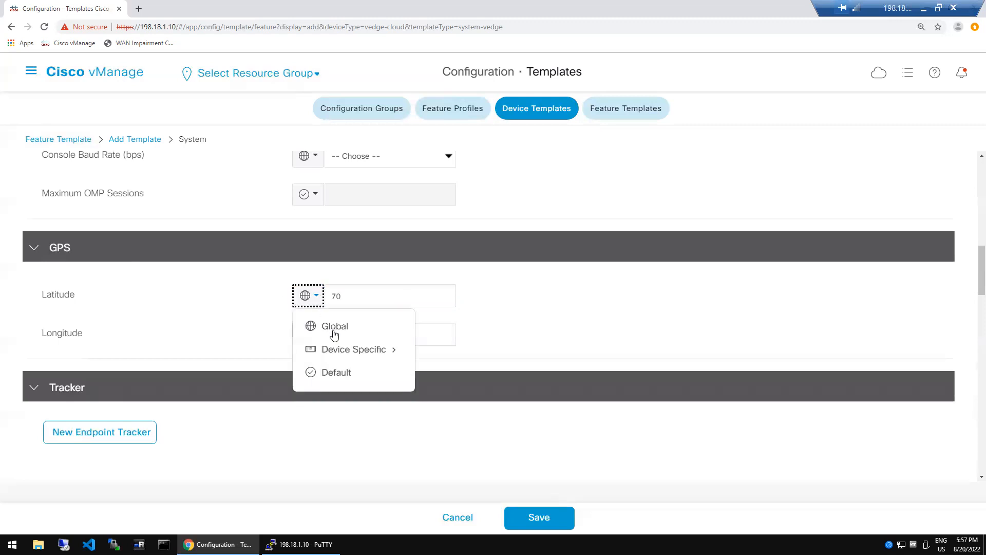
left_click(335, 350)
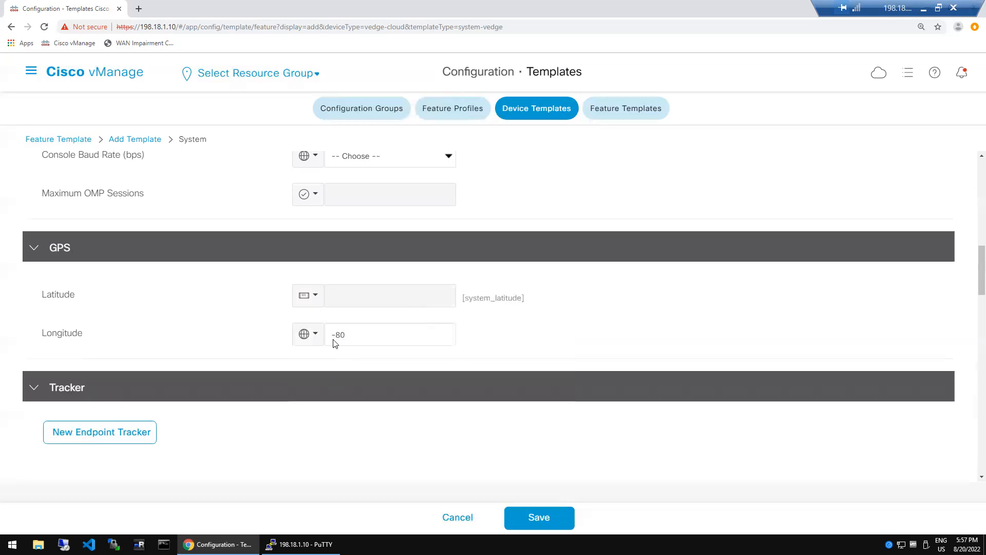
left_click(311, 334)
mouse_move(339, 389)
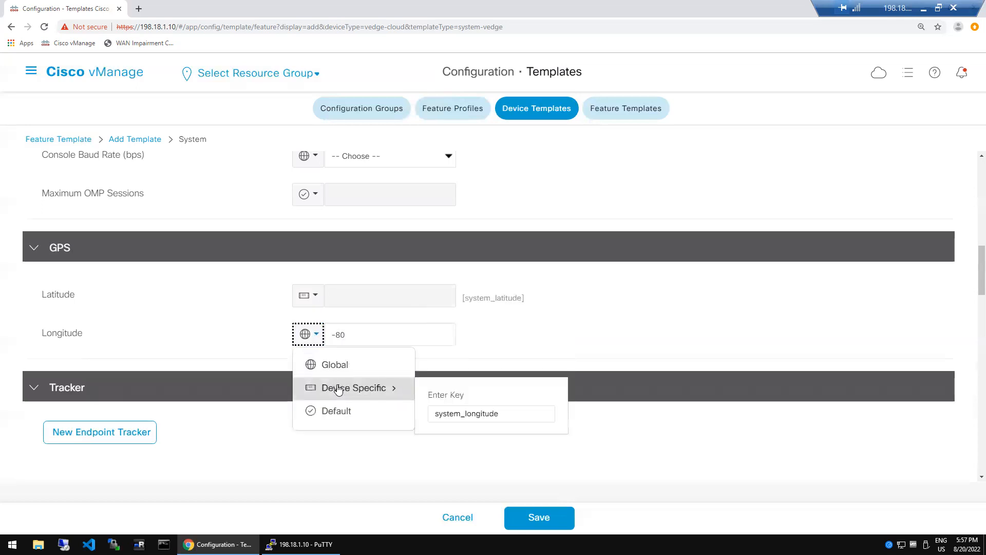
left_click(377, 388)
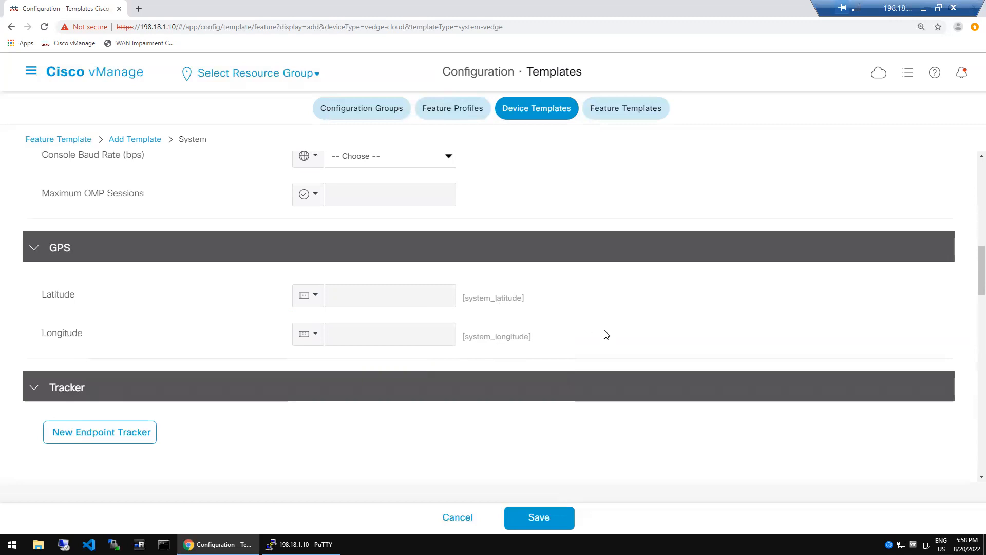
left_click(550, 516)
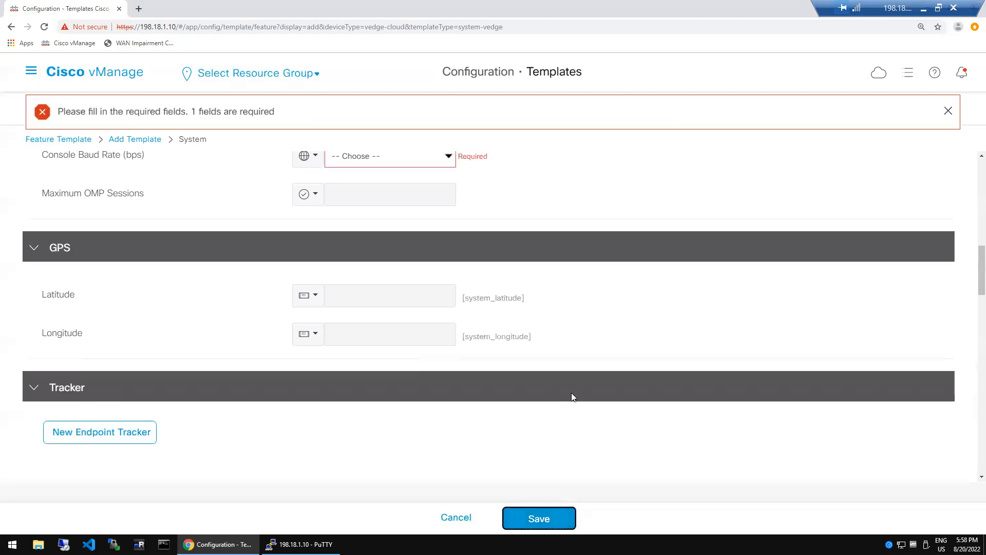
- Set Console Baud Rate to Default and save the rat_system_dc template successfully
left_click(510, 205)
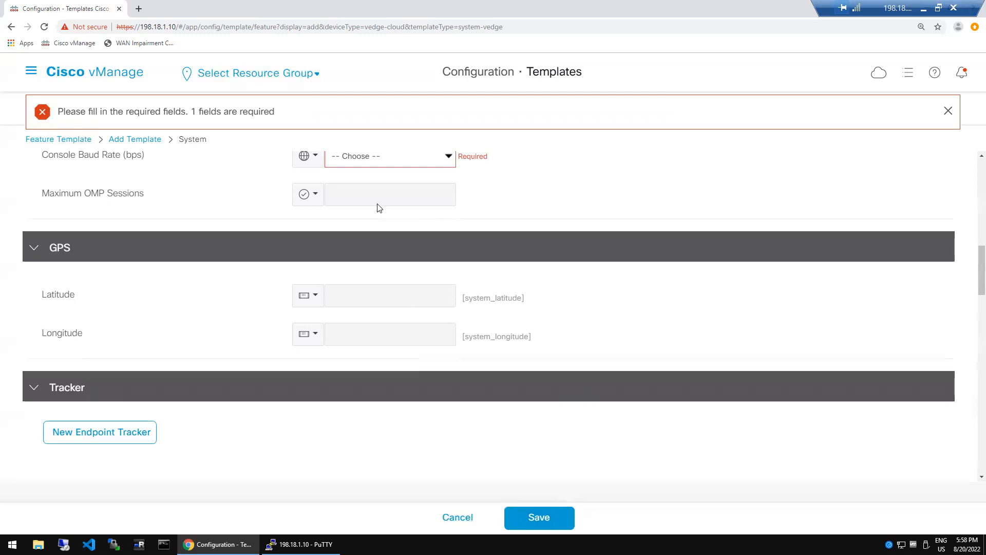
left_click(317, 163)
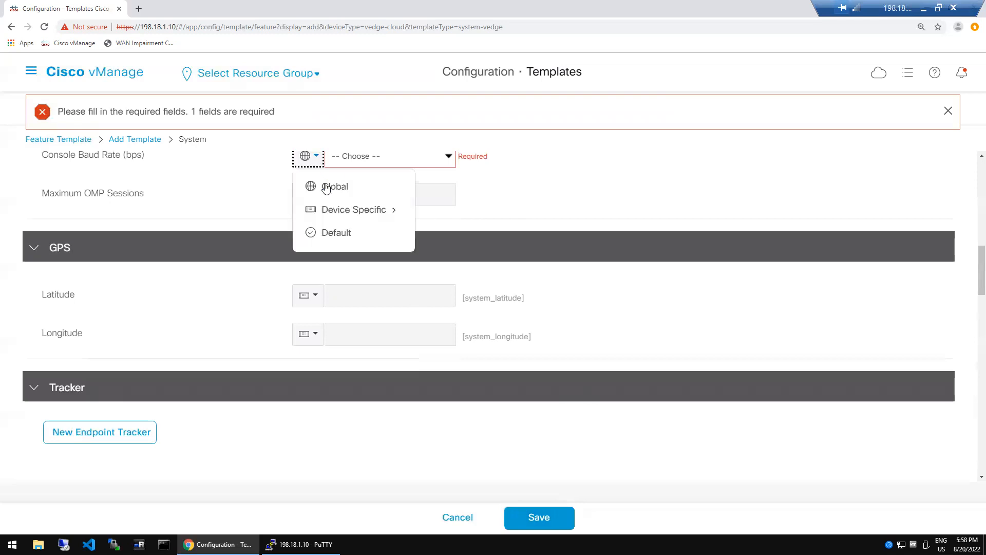
mouse_move(332, 212)
left_click(329, 232)
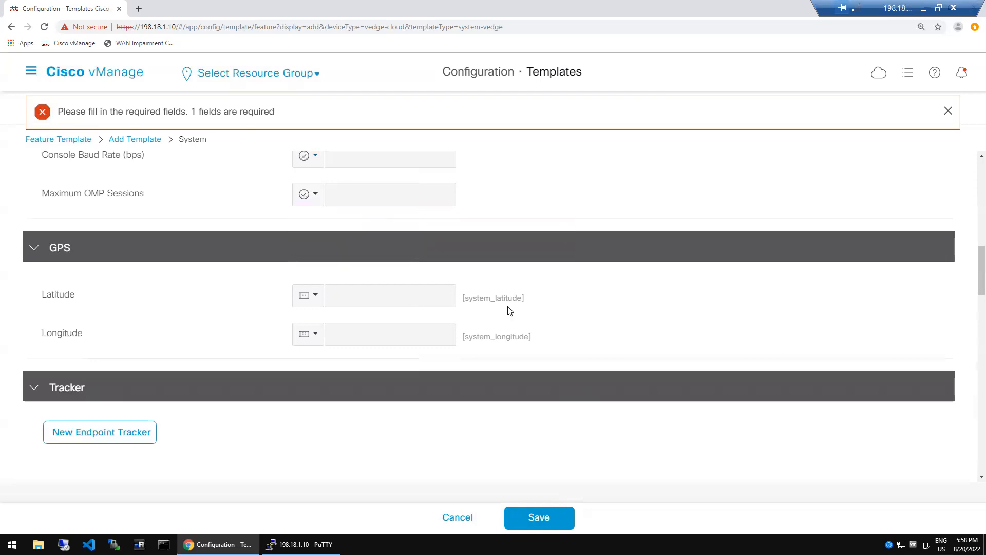
left_click(546, 517)
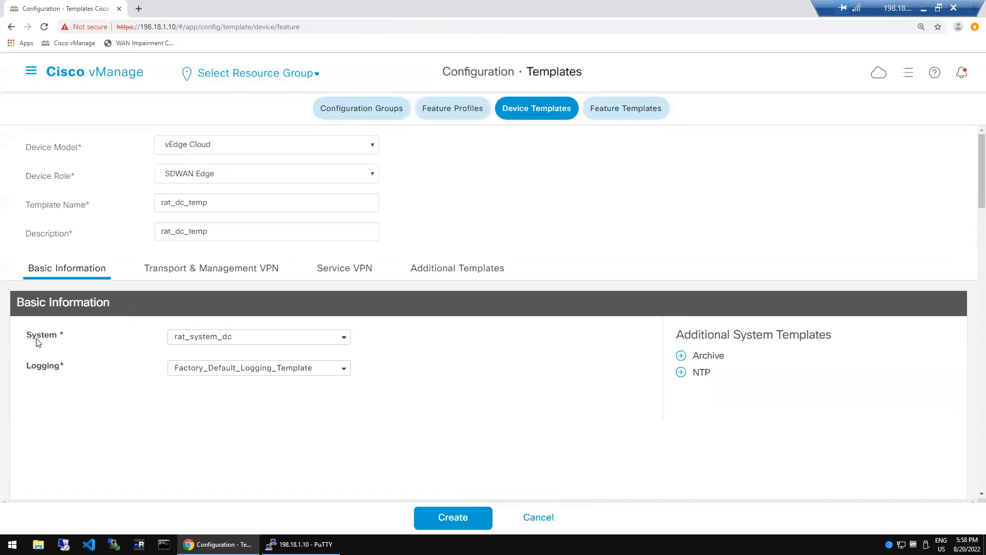
- Dismiss the browser context menu, then add and remove an NTP slot in rat_dc_temp
right_click(71, 335)
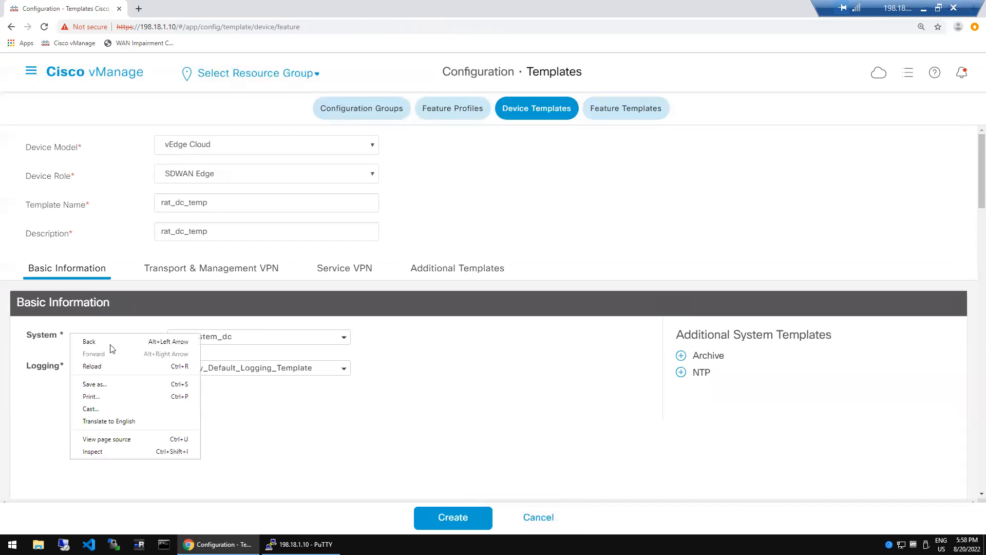
left_click(46, 357)
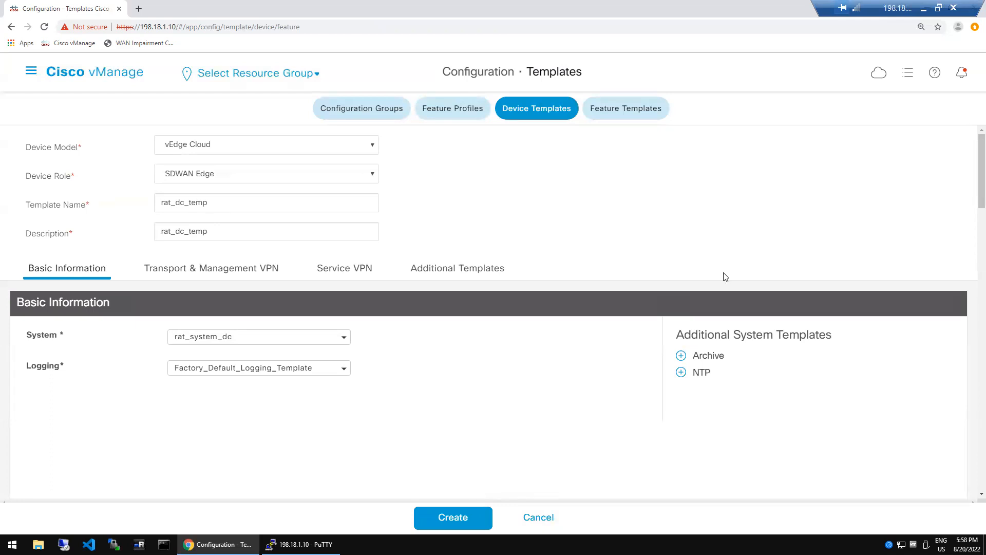
left_click(681, 375)
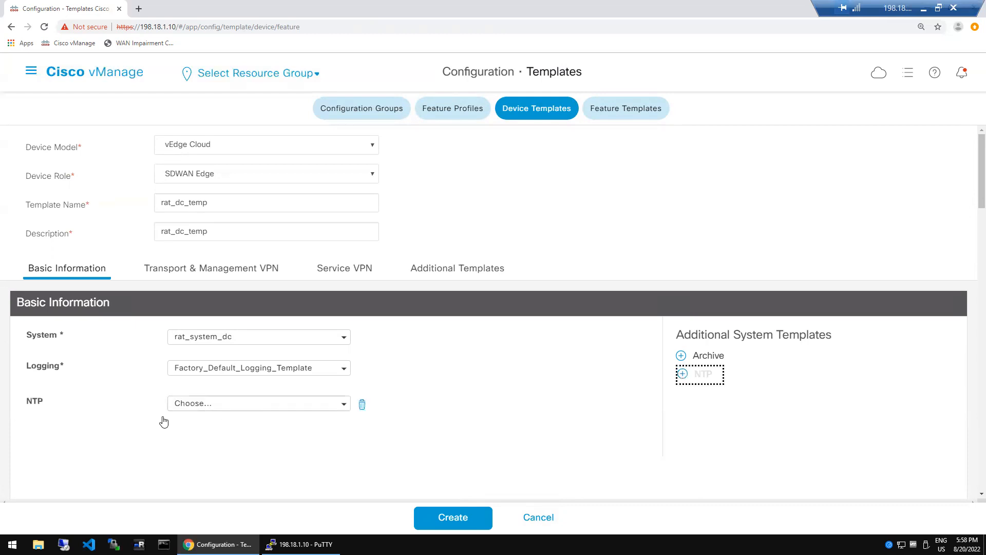
left_click(361, 405)
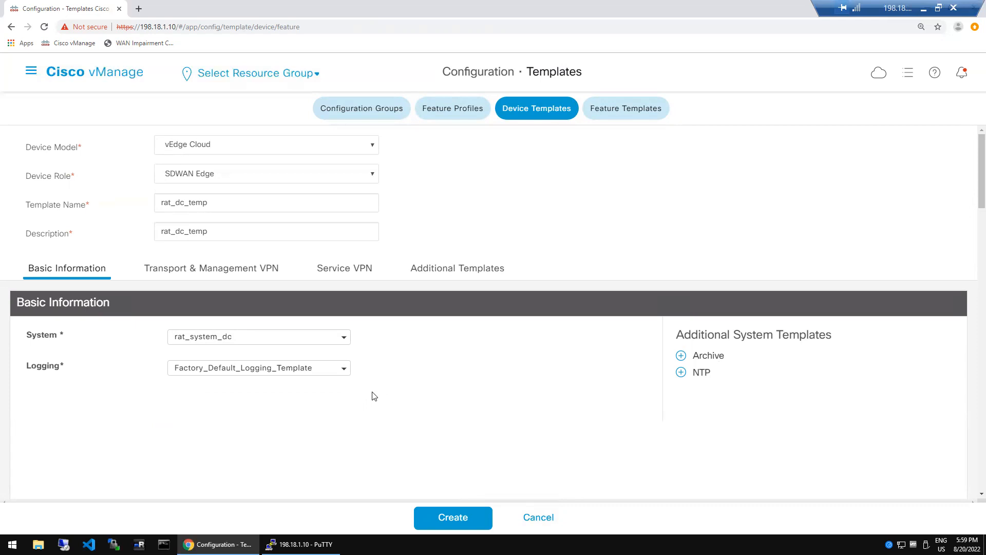
- From the Logging template dropdown, choose Create Template for a new Logging feature template
left_click(343, 375)
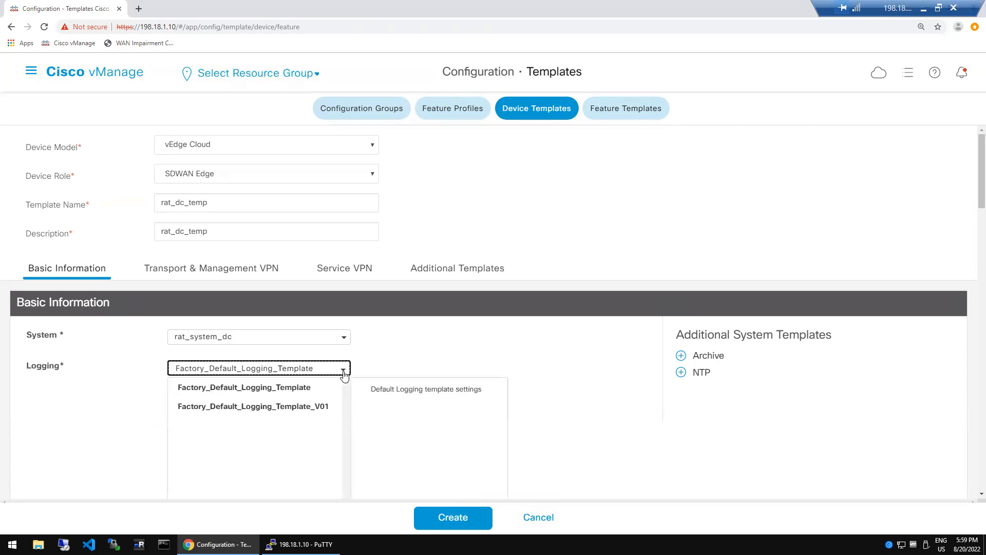
left_click(538, 397)
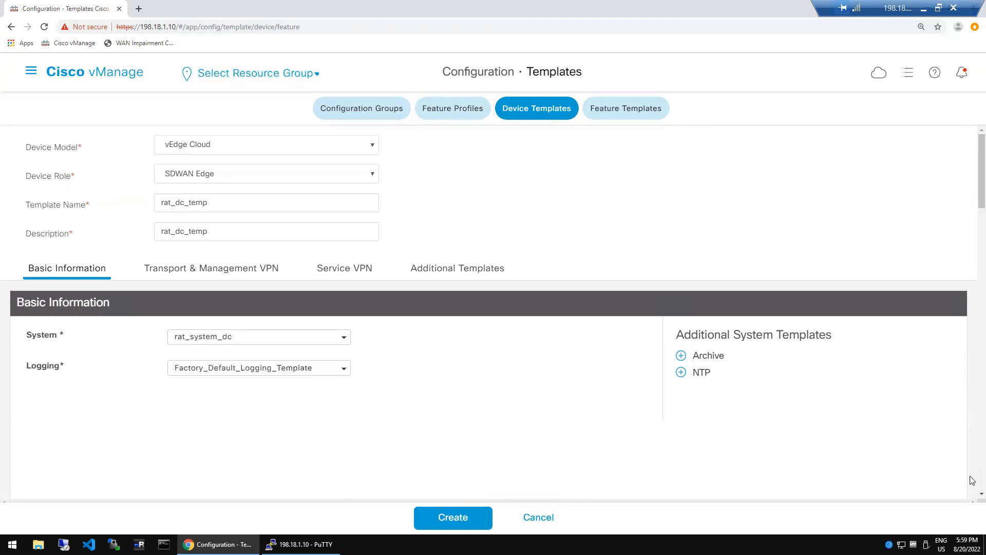
scroll(971, 496, "down", 3)
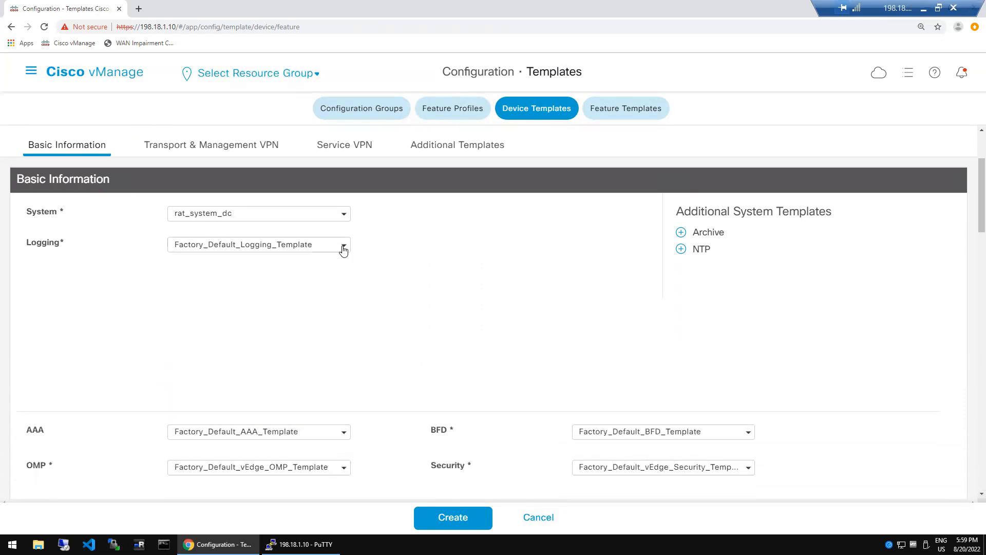
left_click(344, 249)
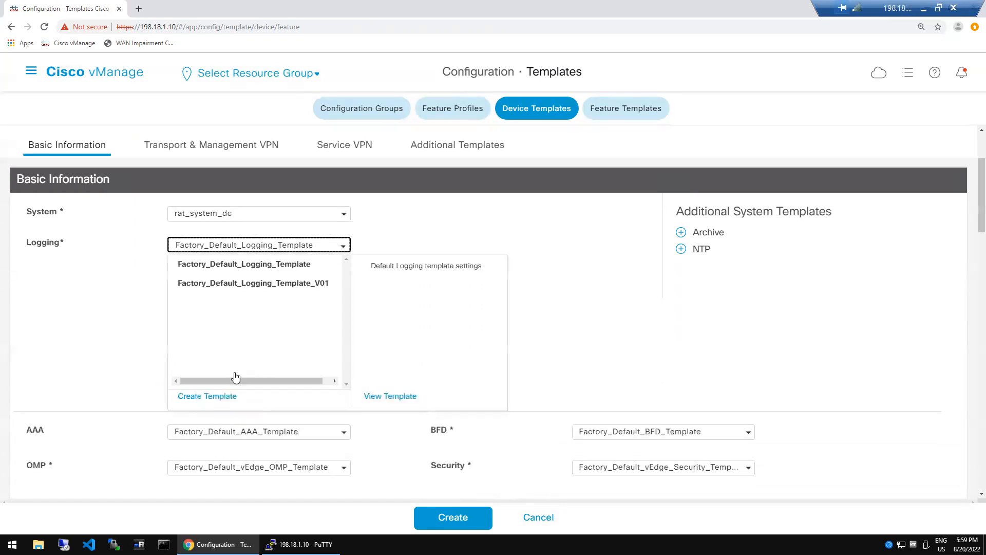
left_click(207, 396)
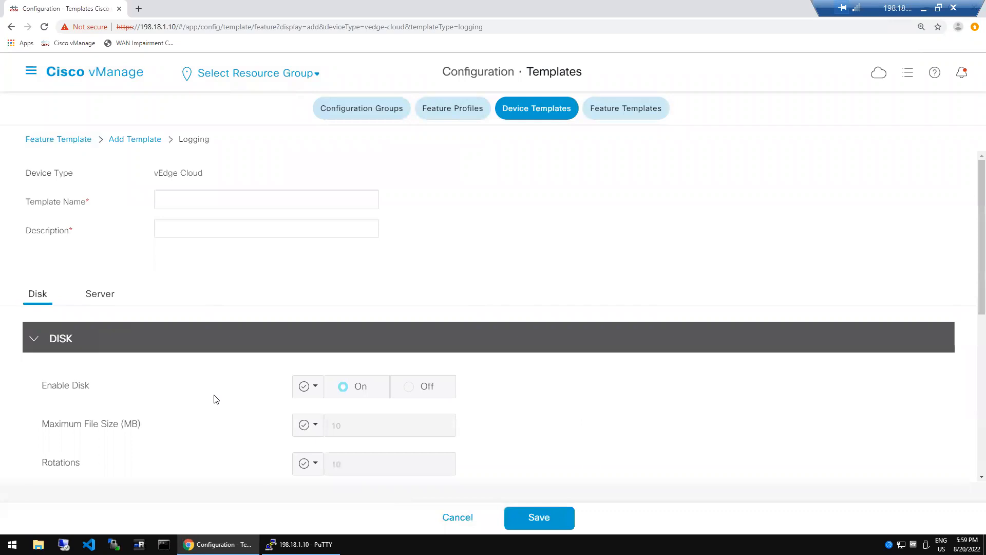
- Name the Logging template rat_log_dc and copy the name into Description
left_click(201, 199)
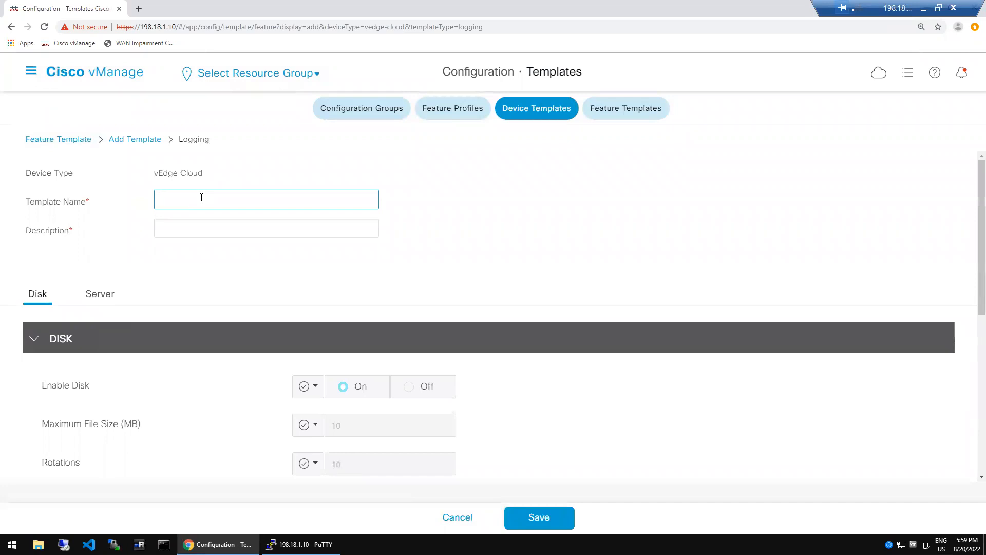
type("rat_lo")
left_click(242, 215)
key("ctrl+a")
left_click(214, 206)
key("ctrl+a")
key("ctrl+c")
left_click(211, 231)
key("ctrl+v")
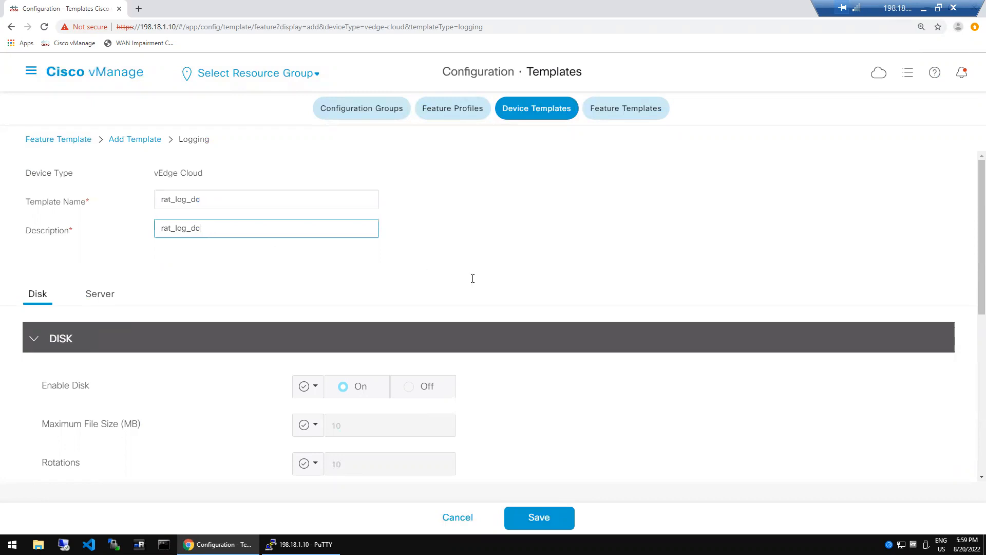
left_click(473, 282)
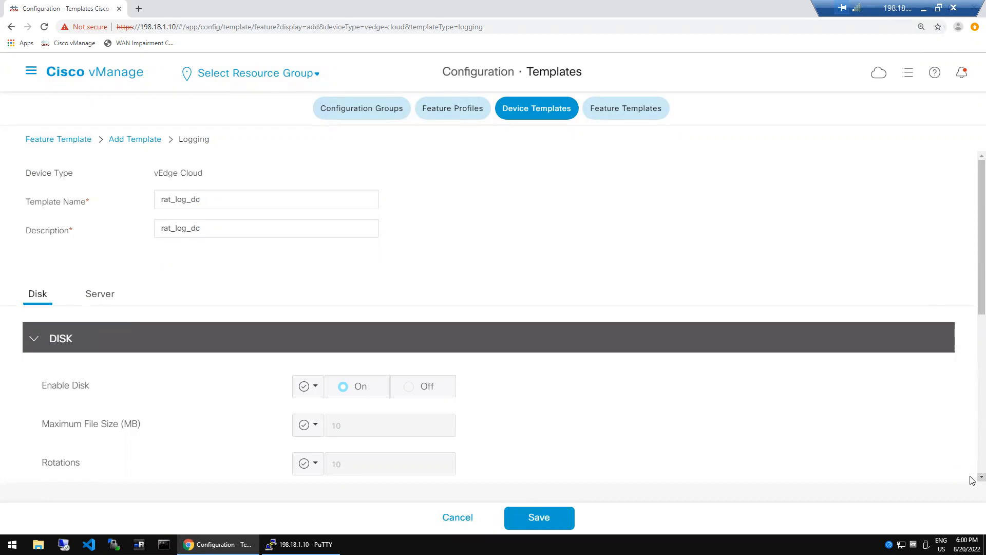
- Scroll to the SERVER section and start a new logging server entry
scroll(972, 480, "down", 2)
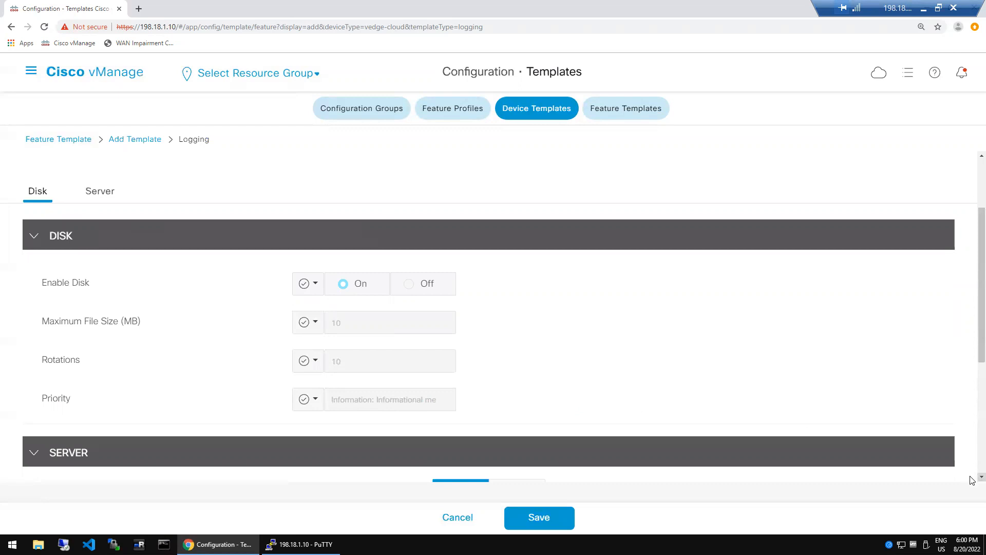
scroll(973, 481, "down", 2)
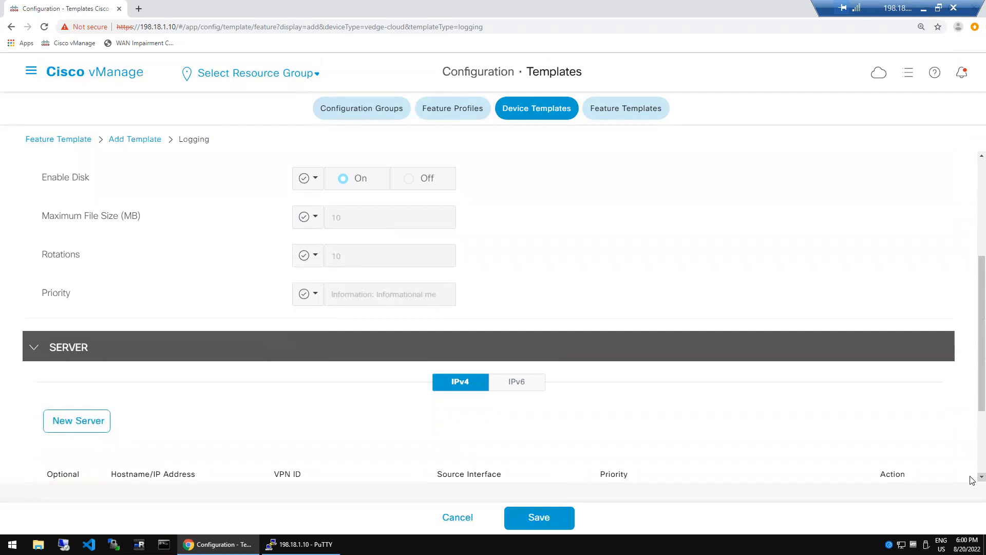
scroll(973, 480, "down", 1)
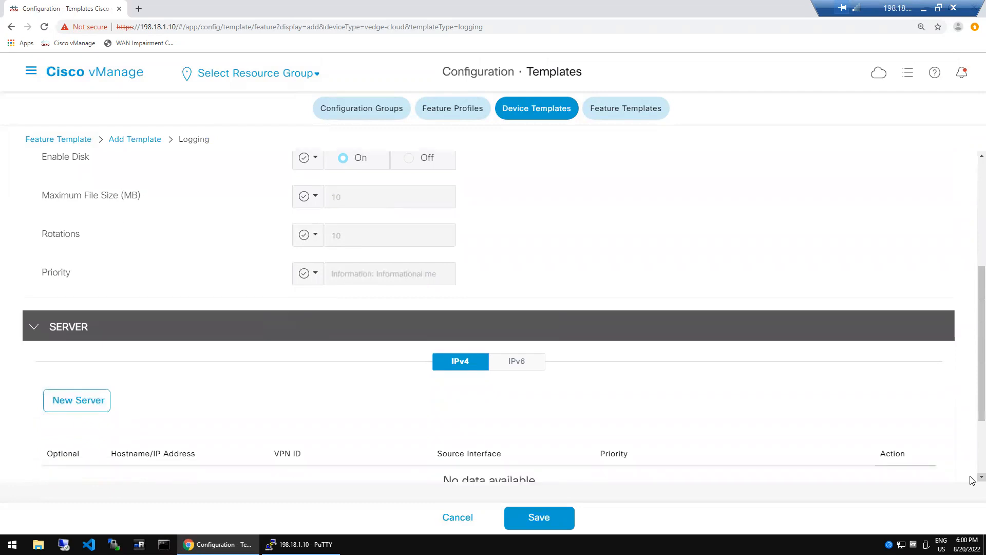
scroll(972, 480, "down", 2)
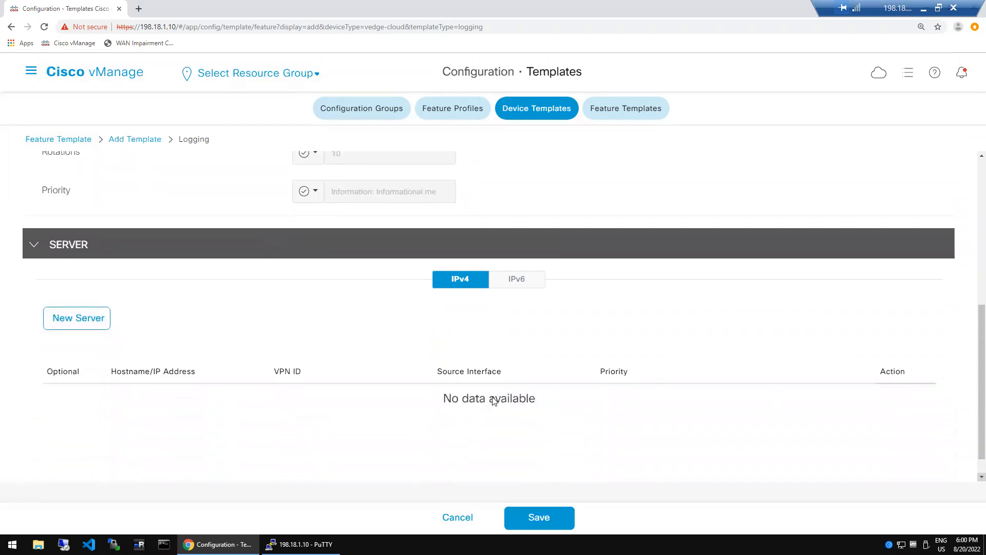
left_click(74, 325)
- Enter server address 1.1.1.200, add it to the server list, and save rat_log_dc
scroll(73, 326, "down", 1)
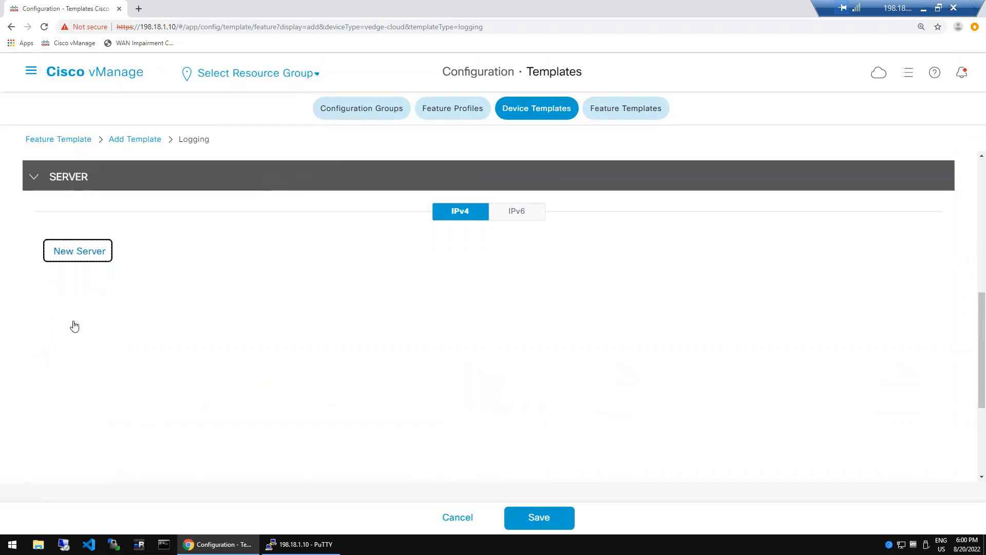
left_click(340, 317)
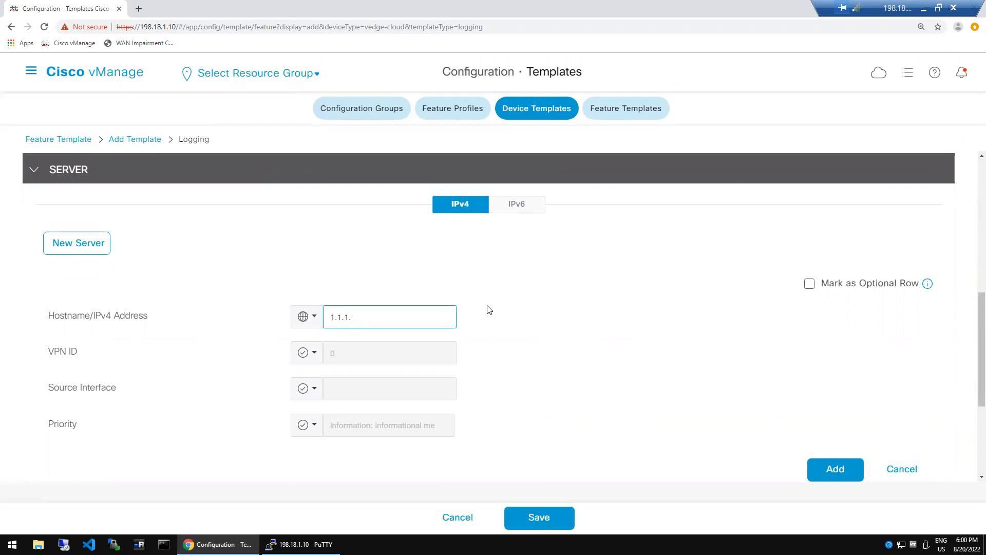
type("1.1.1.200")
left_click(713, 446)
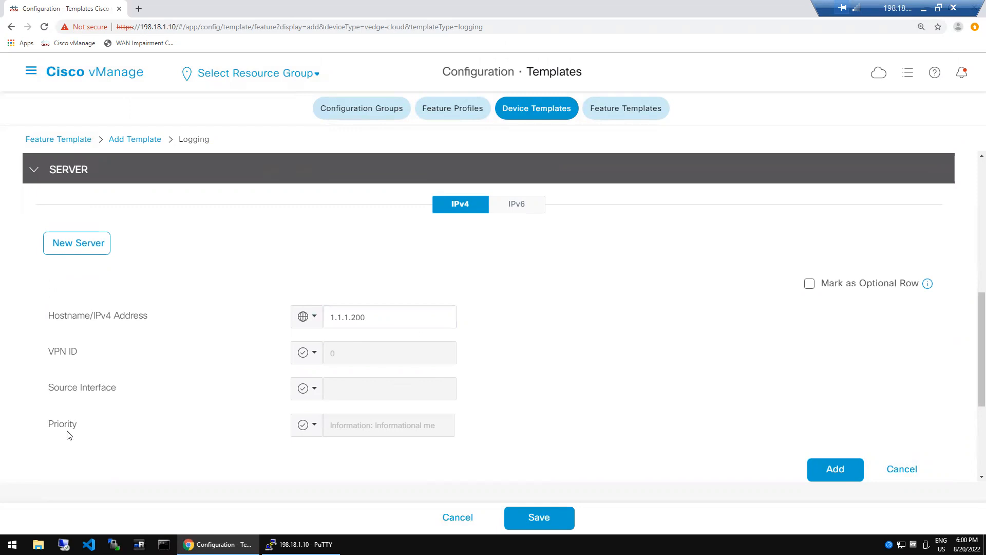
left_click(835, 474)
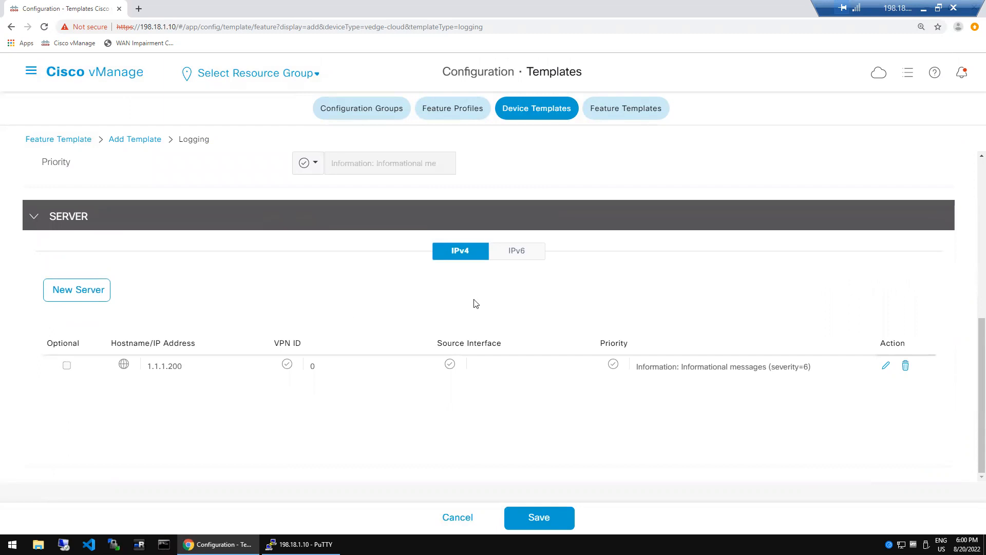
left_click(565, 518)
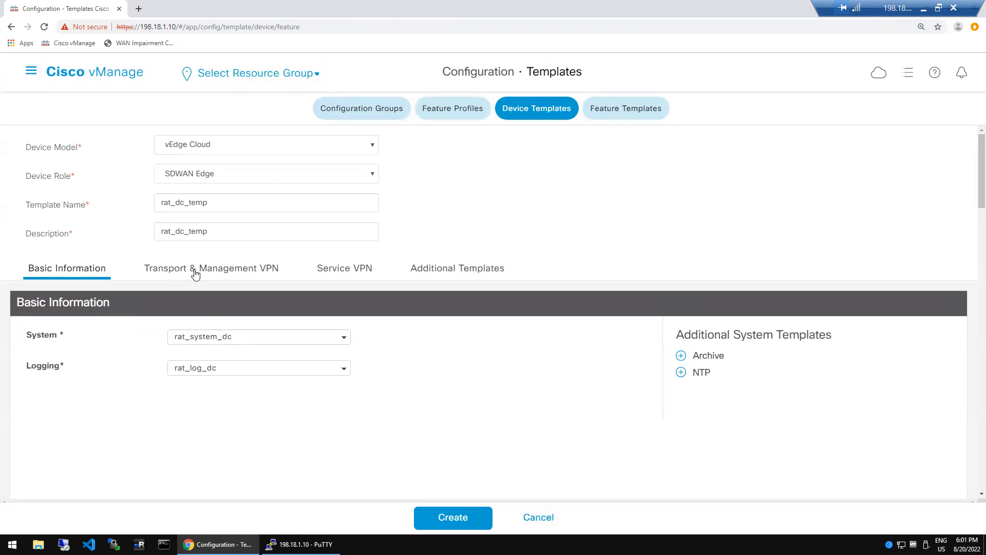
left_click(981, 494)
scroll(971, 499, "down", 3)
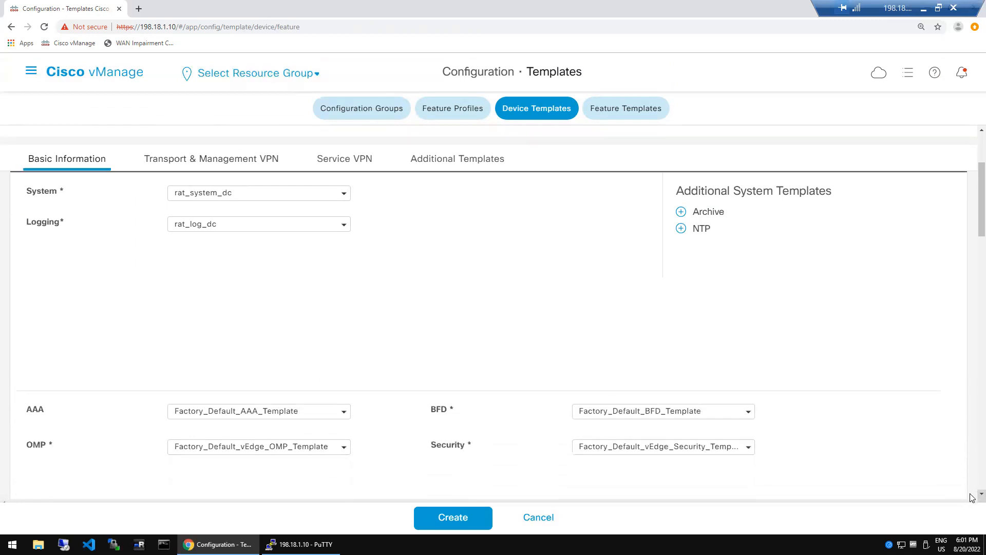
scroll(970, 497, "down", 3)
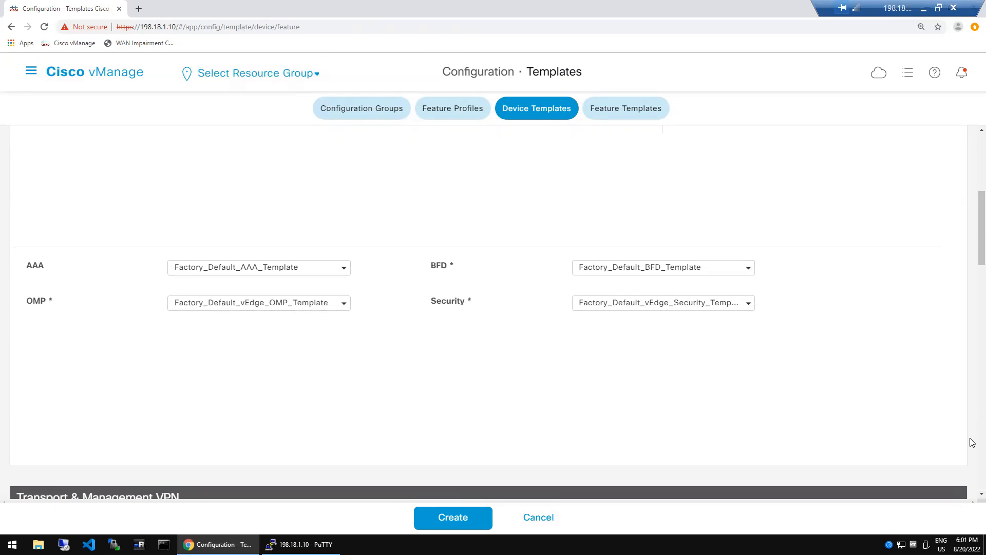
scroll(972, 502, "down", 1)
scroll(972, 502, "down", 2)
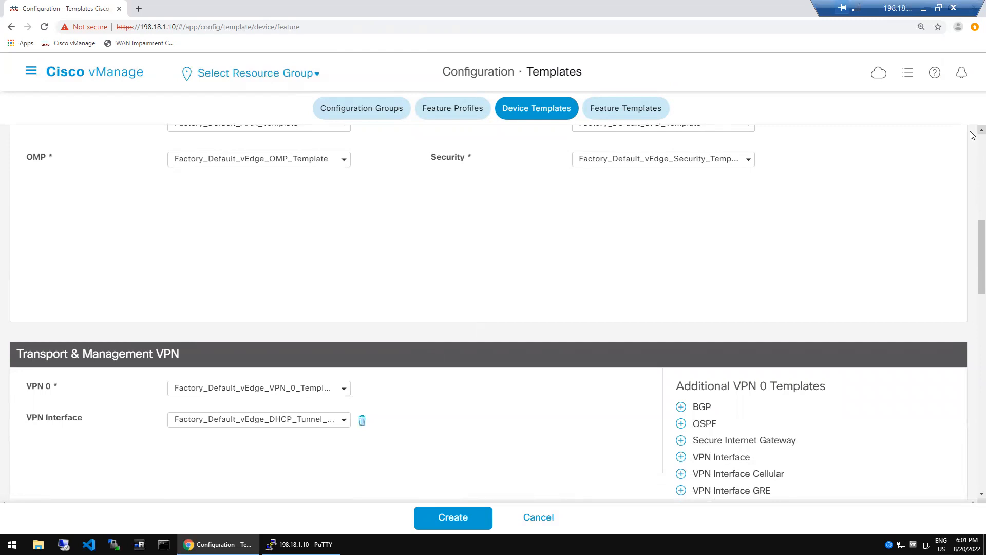
scroll(973, 135, "up", 3)
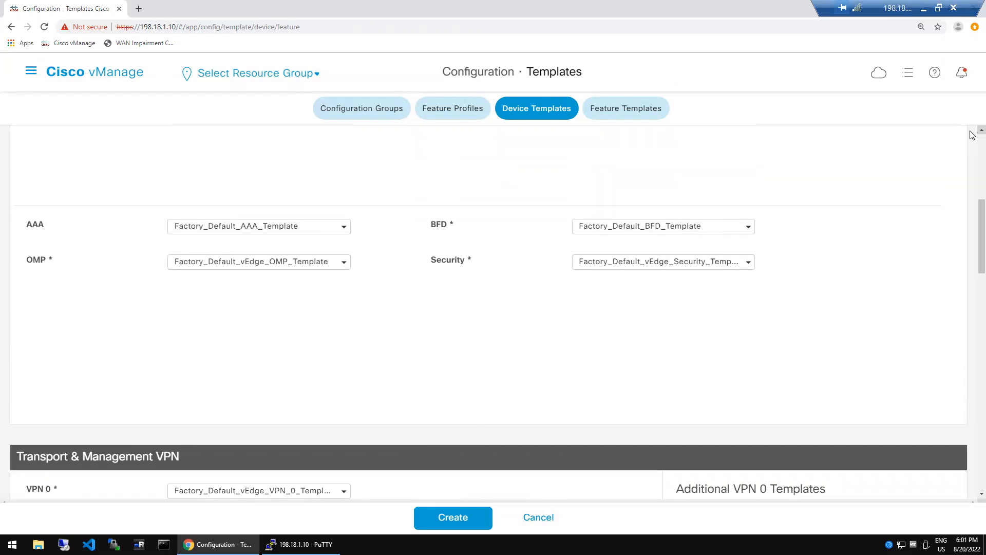
scroll(972, 135, "up", 1)
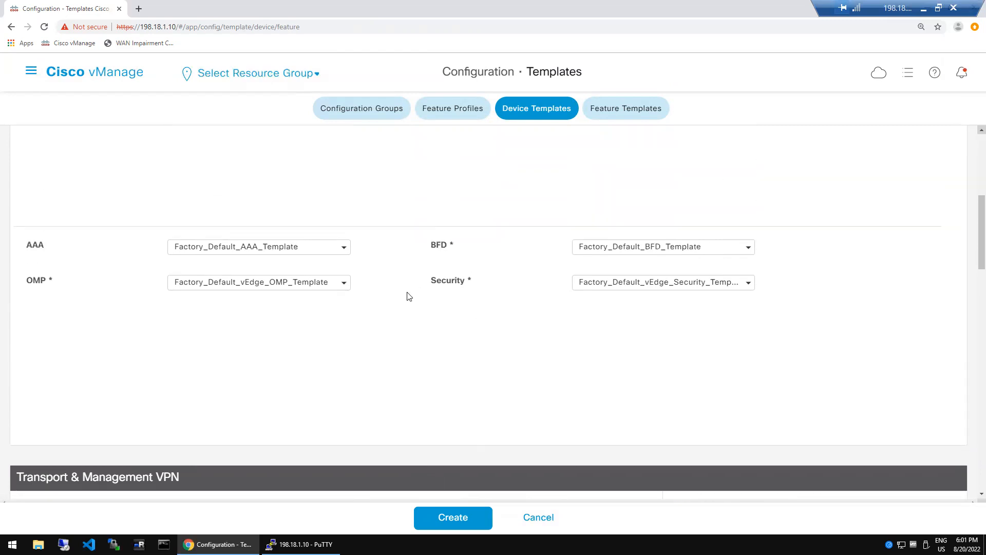
left_click(343, 248)
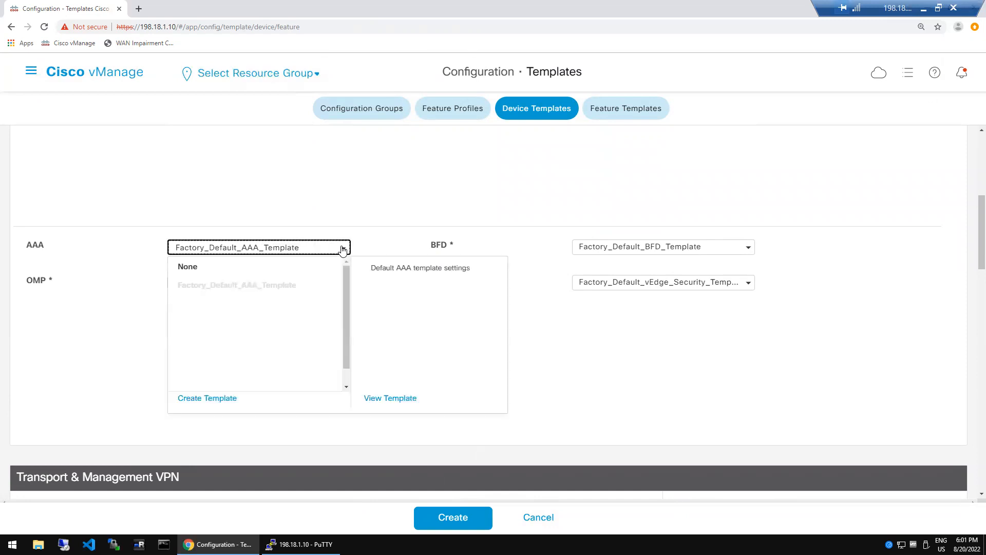
- Create a new blank AAA feature template for vEdge Cloud from the device template's AAA slot
left_click(201, 399)
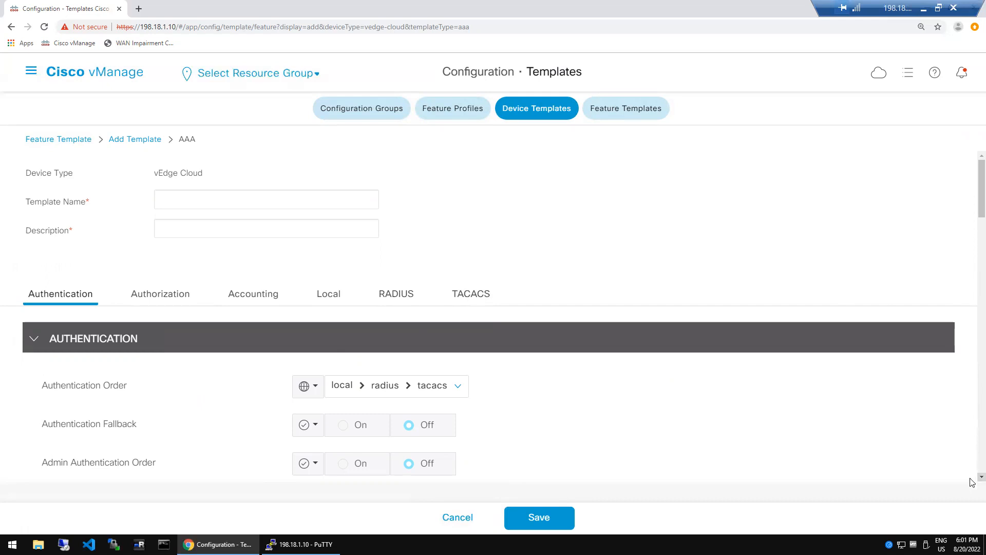
scroll(972, 482, "down", 3)
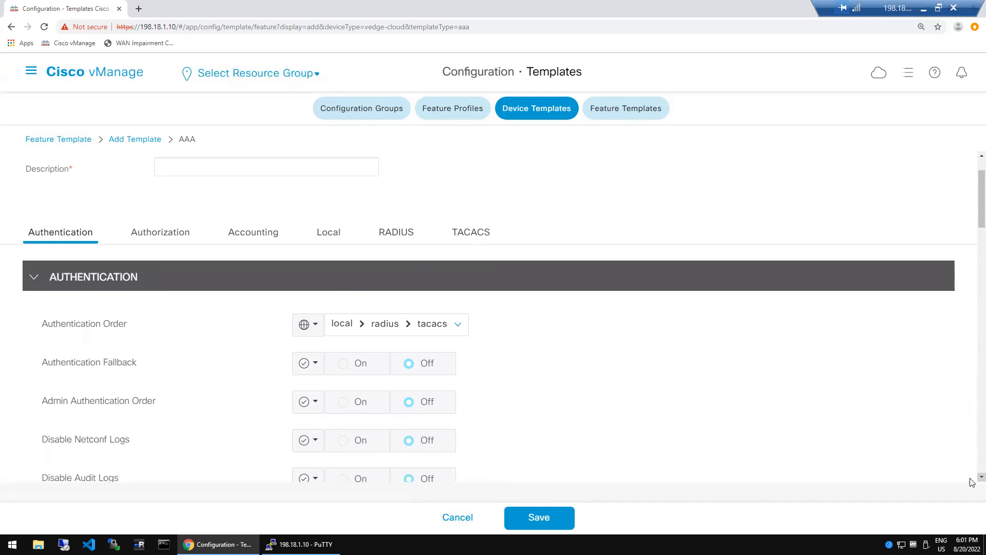
scroll(973, 482, "down", 1)
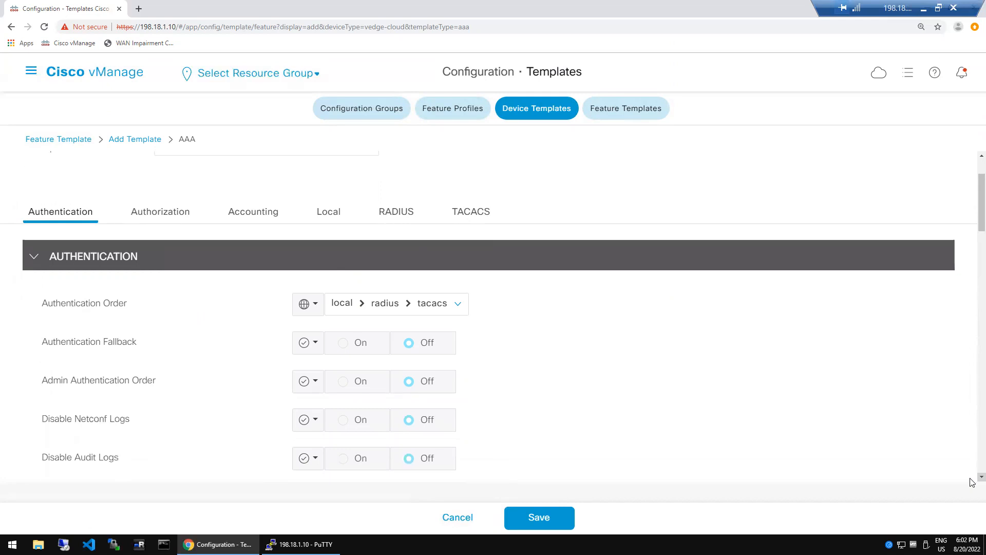
left_click(981, 477)
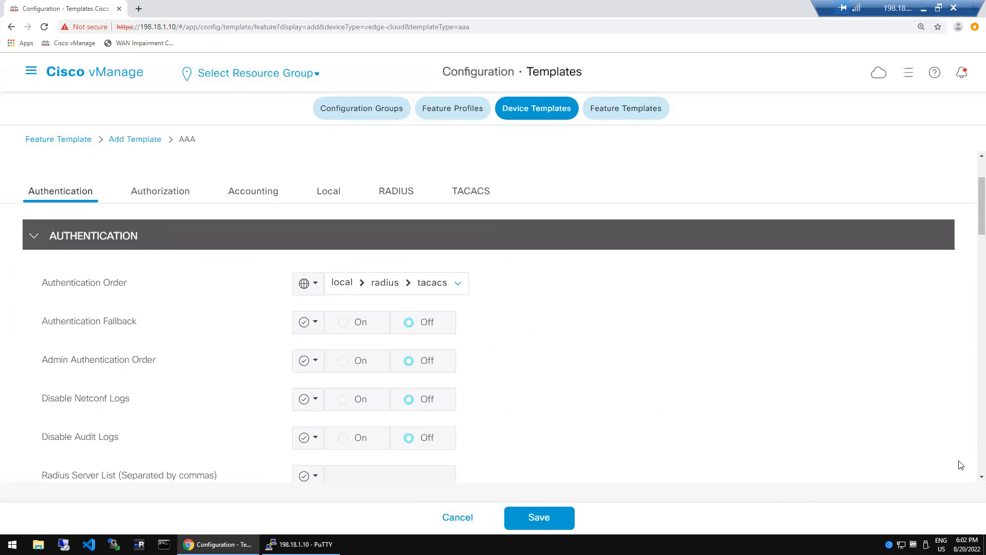
scroll(971, 478, "down", 2)
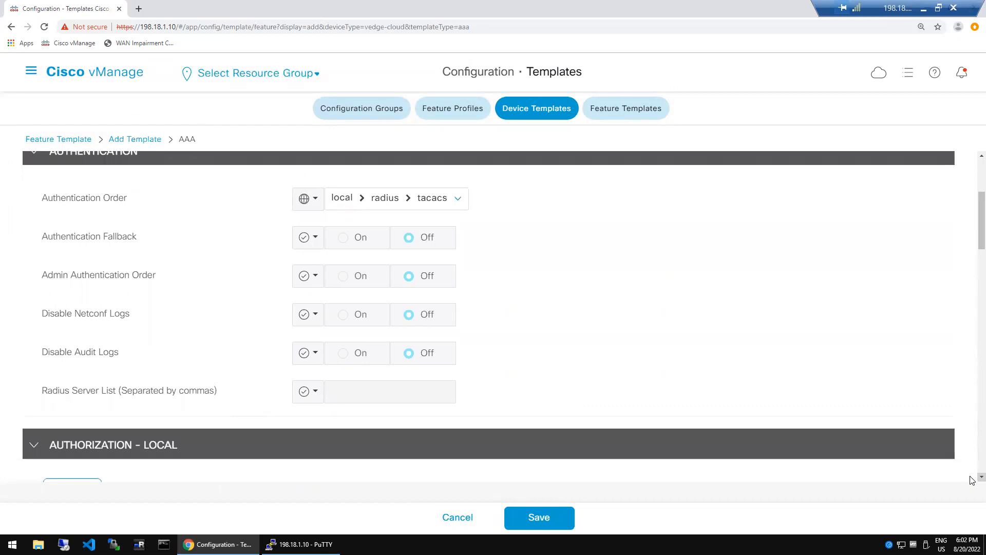
scroll(972, 480, "down", 4)
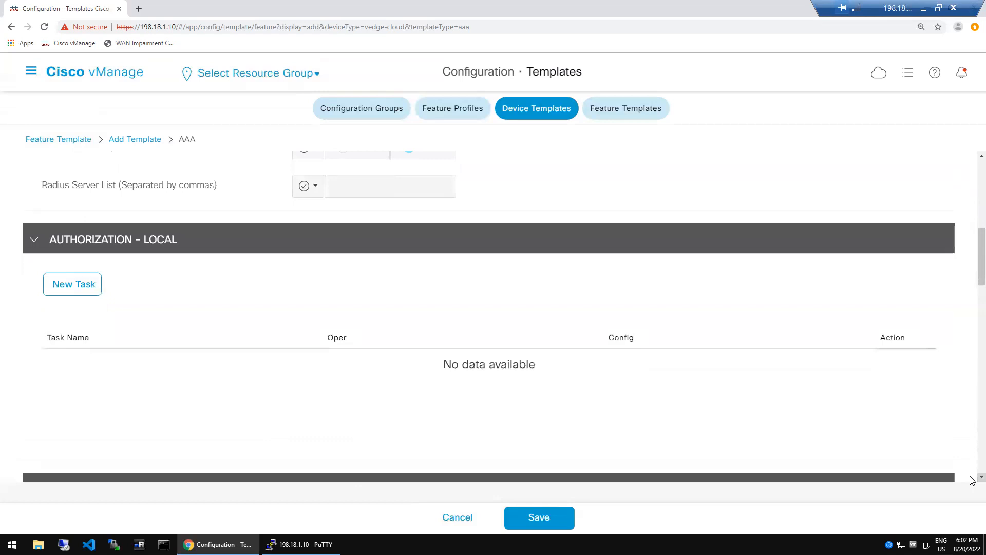
scroll(972, 481, "down", 1)
scroll(972, 480, "down", 3)
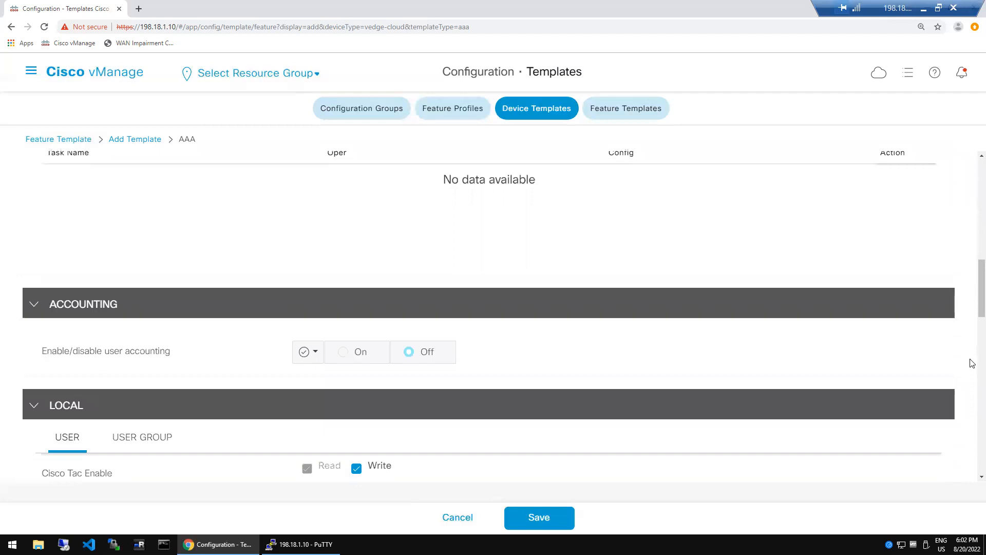
scroll(972, 363, "down", 6)
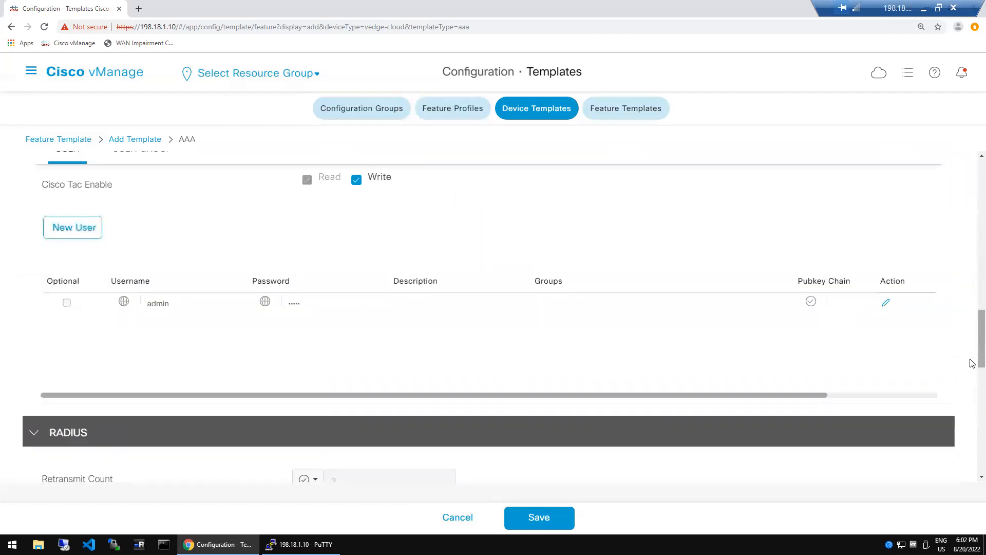
scroll(972, 415, "down", 6)
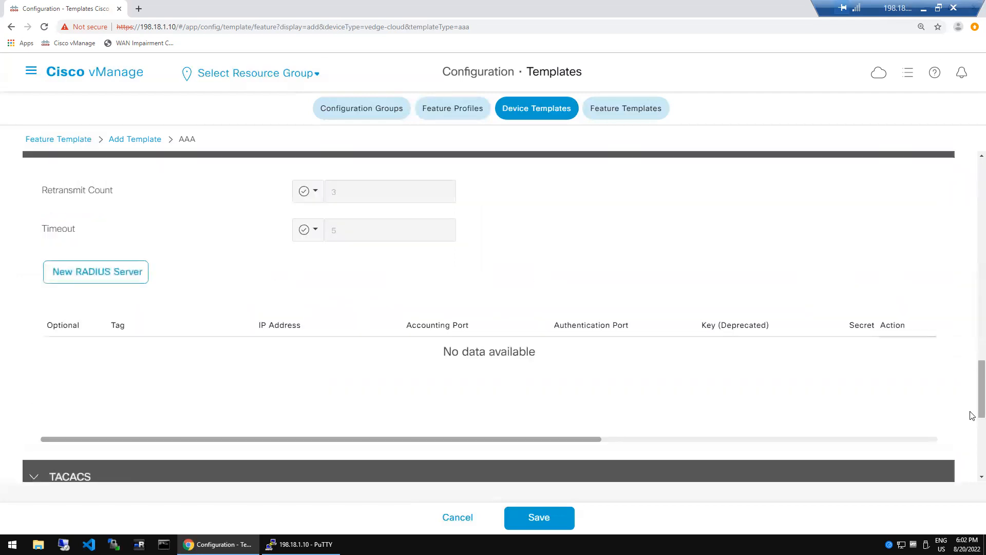
scroll(972, 458, "down", 6)
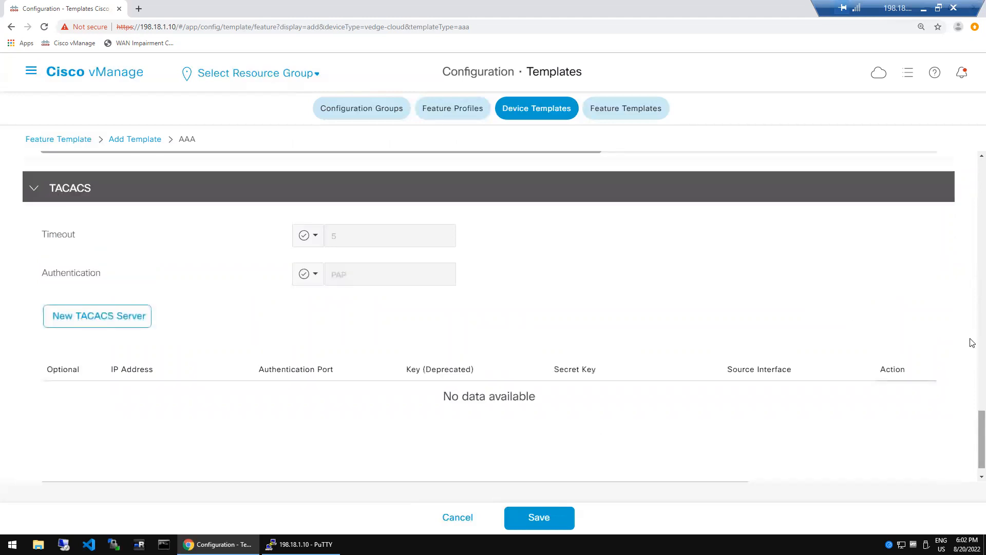
scroll(972, 339, "up", 6)
scroll(972, 310, "up", 6)
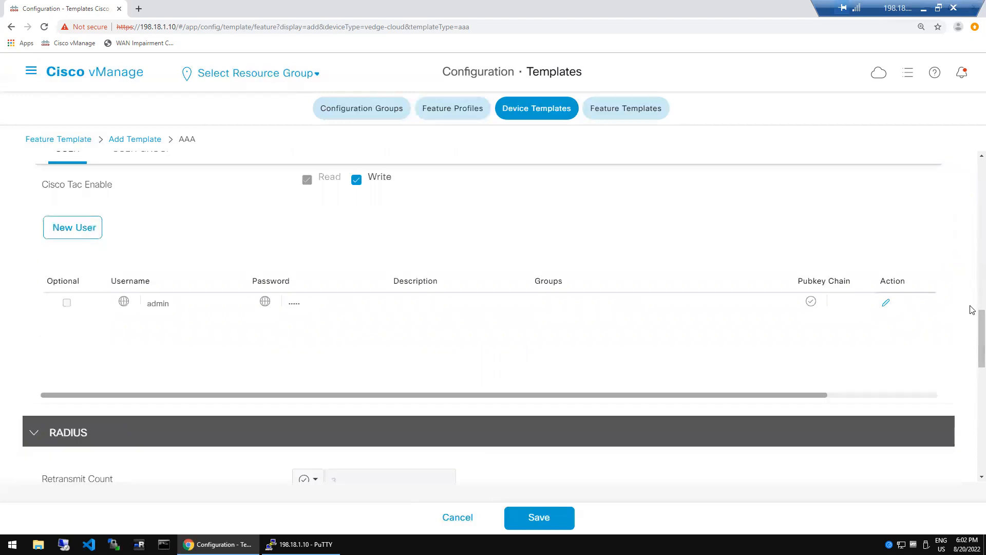
scroll(972, 261, "up", 6)
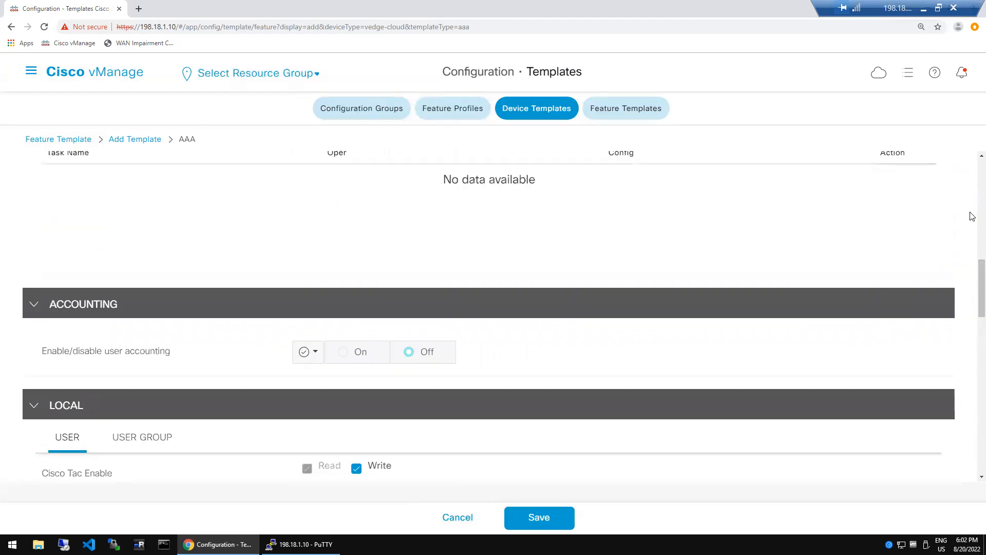
scroll(972, 216, "up", 12)
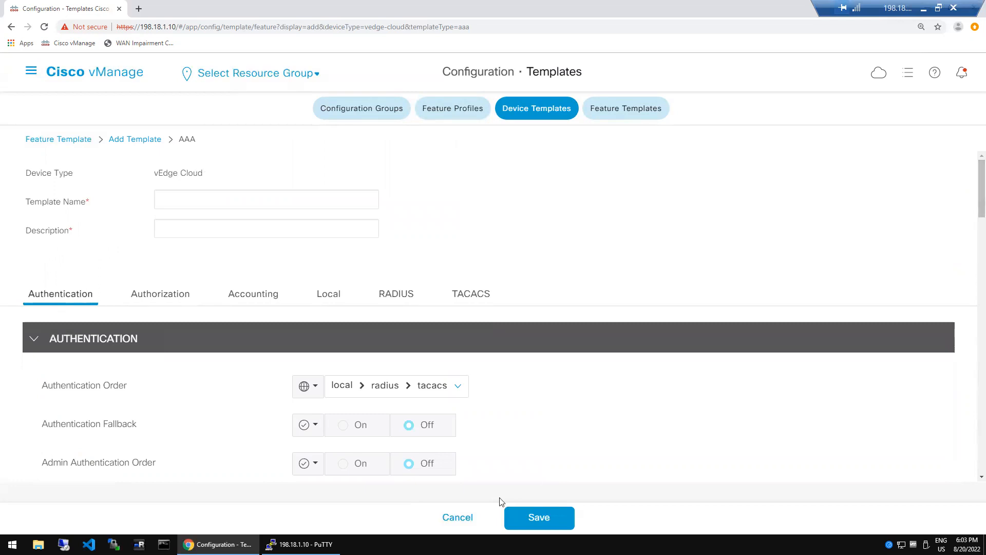
left_click(531, 517)
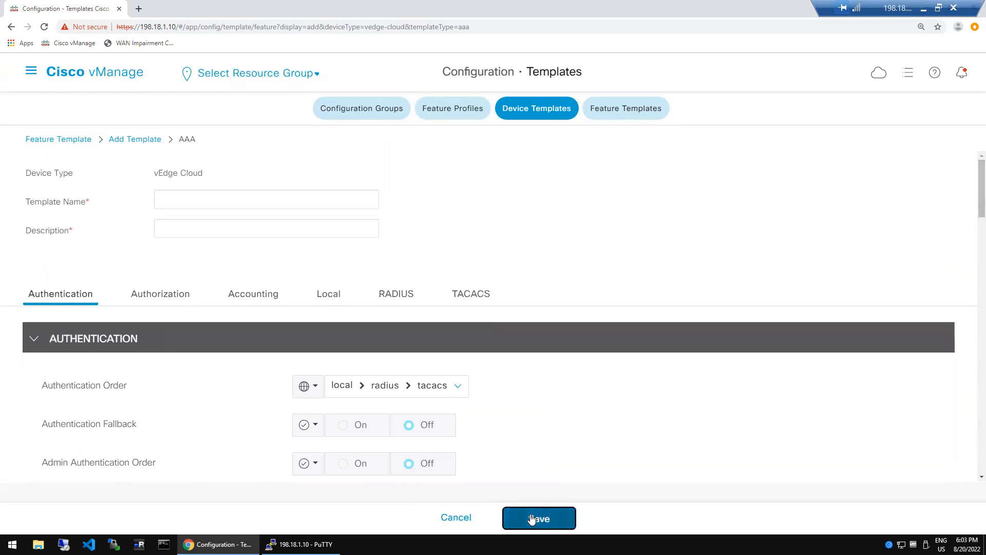
- Name the new AAA template rat_aaa_dc and save it into the device template
left_click(252, 206)
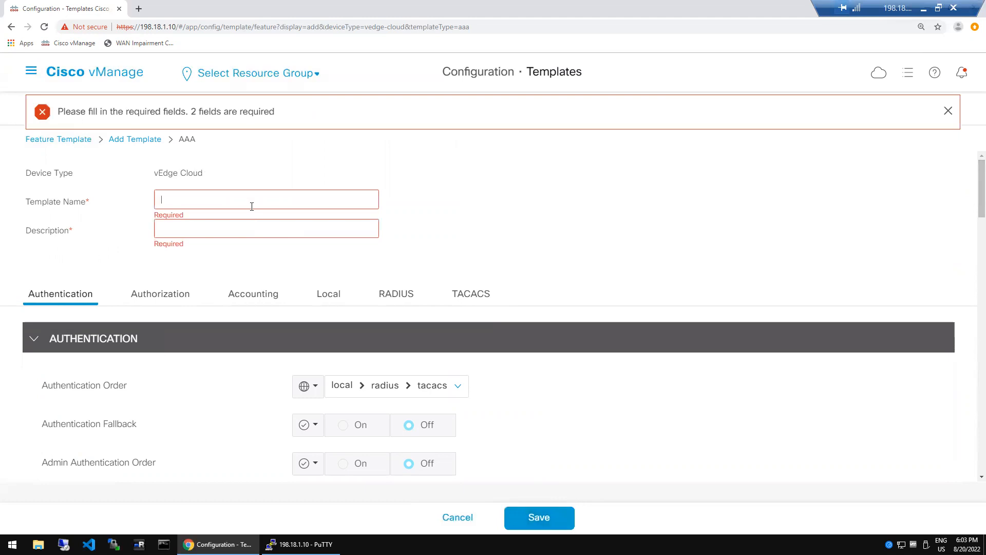
type("rat_aaa_dc")
key("Tab")
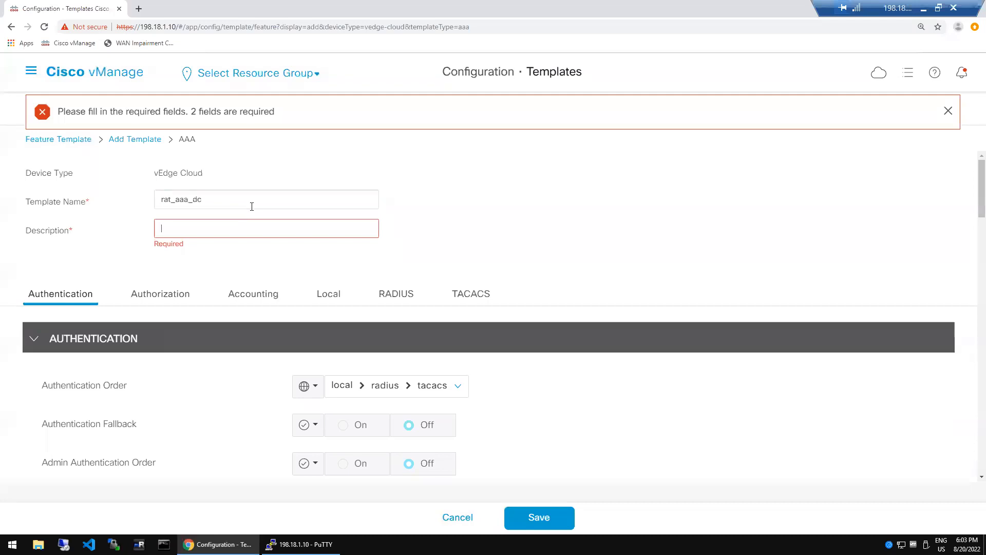
type("rat_aaa_dc")
left_click(551, 519)
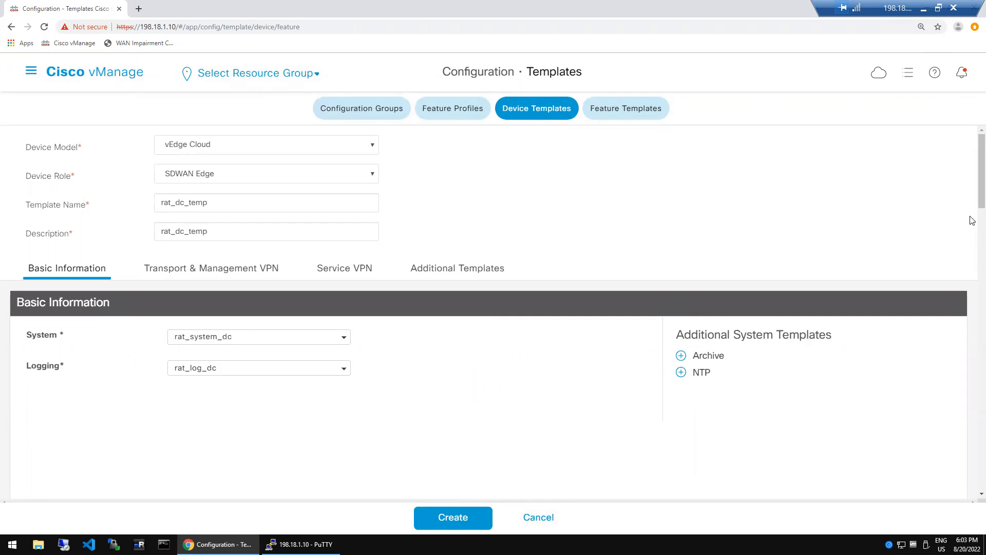
scroll(973, 220, "down", 5)
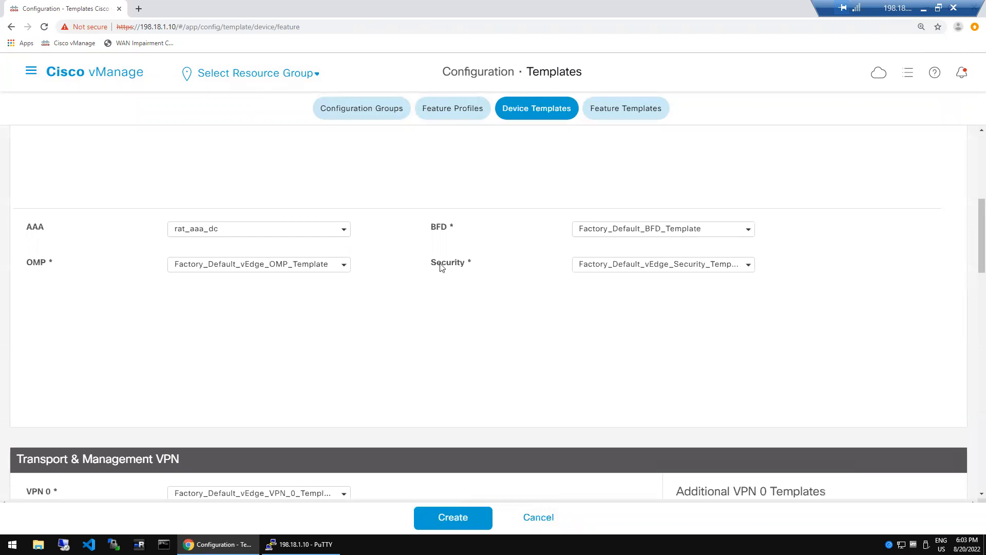
- Create a new OMP feature template with rat_dc_omp as both name and description
left_click(342, 272)
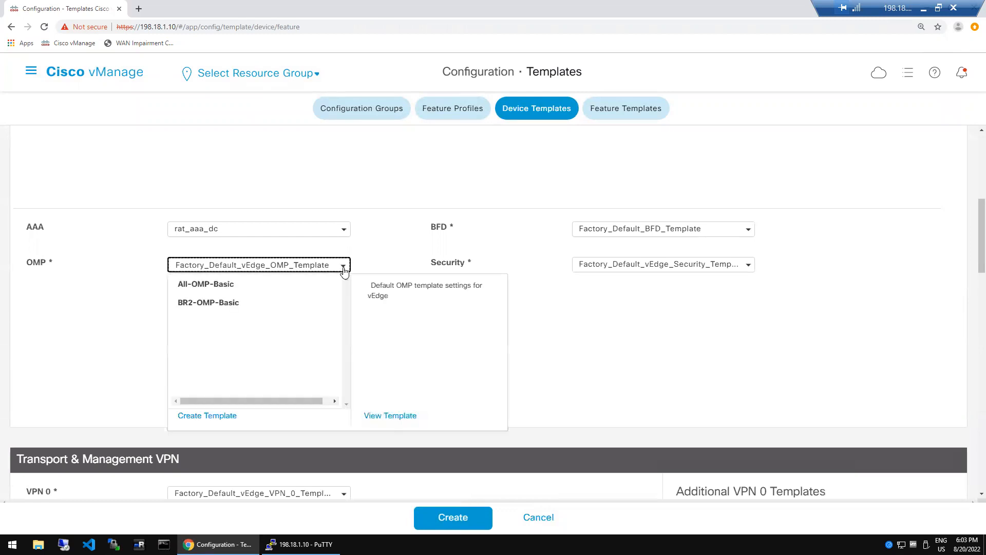
left_click(216, 416)
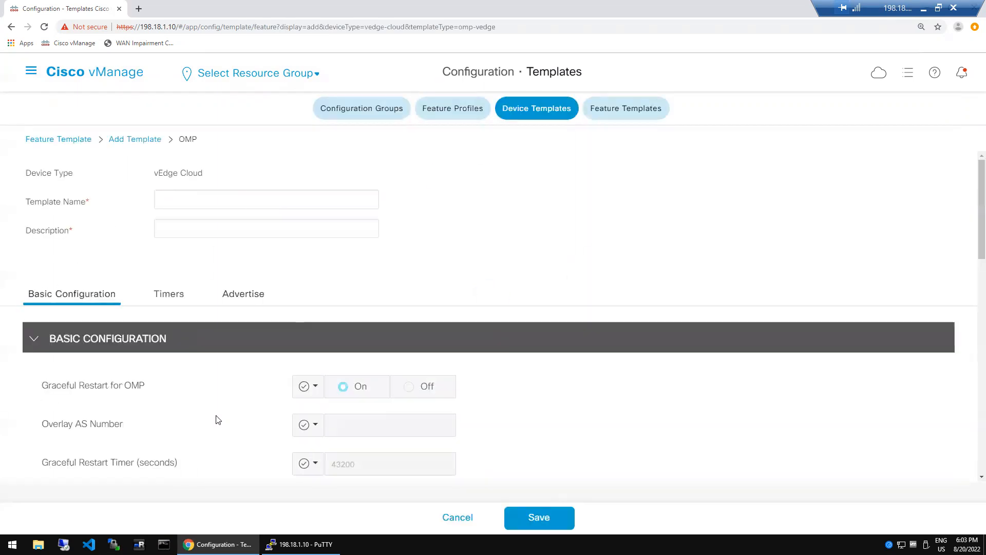
left_click(211, 201)
type("rat_dc_omp")
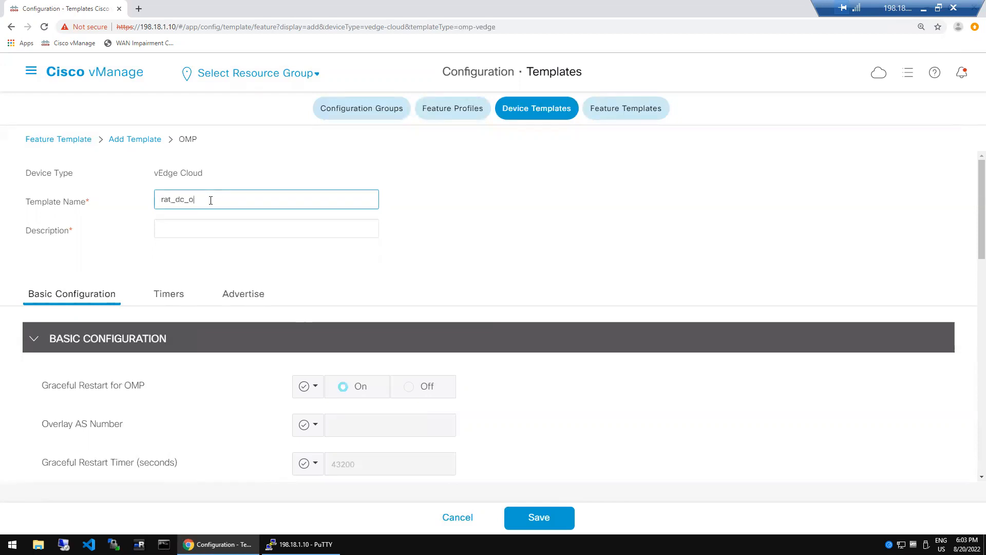
key("Tab")
type("rat_dc_omp")
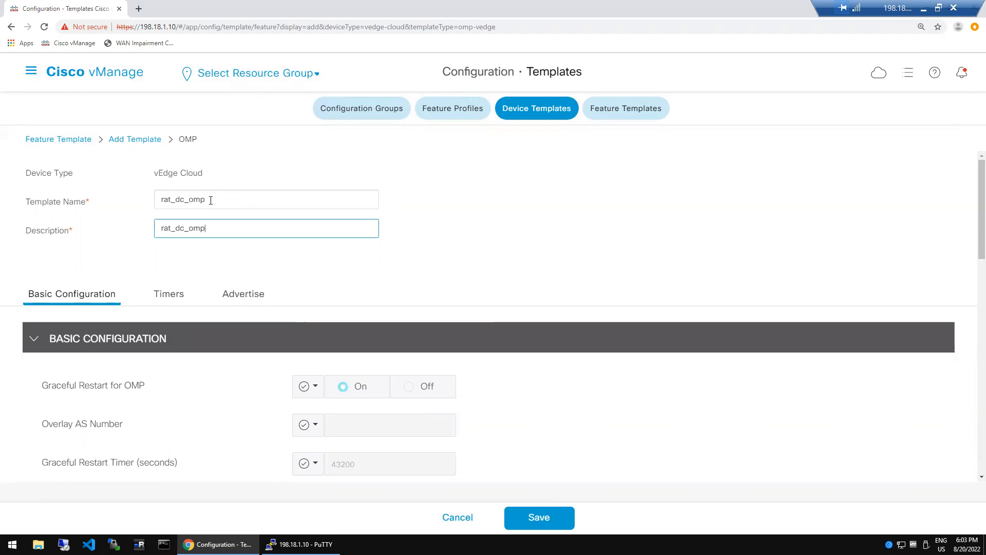
left_click(578, 384)
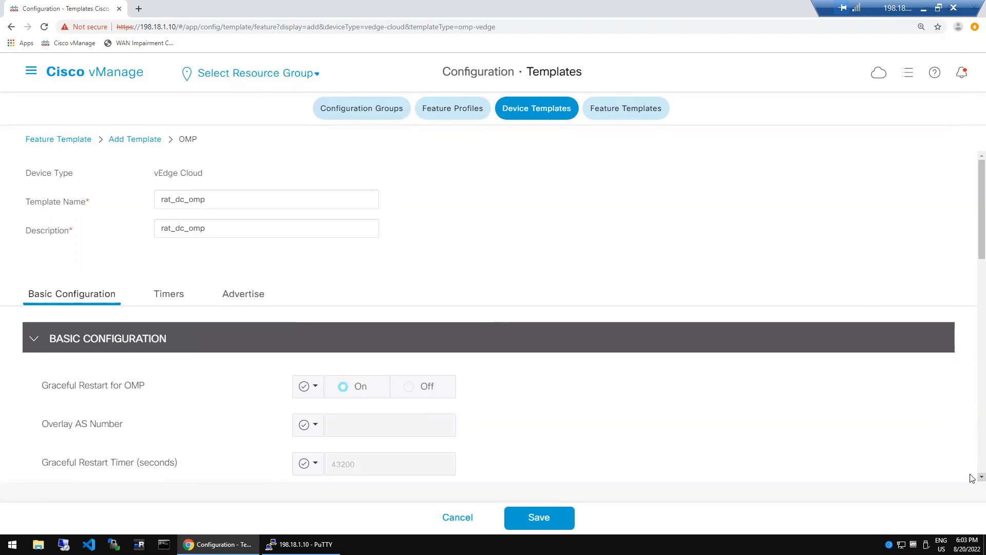
scroll(972, 483, "down", 1)
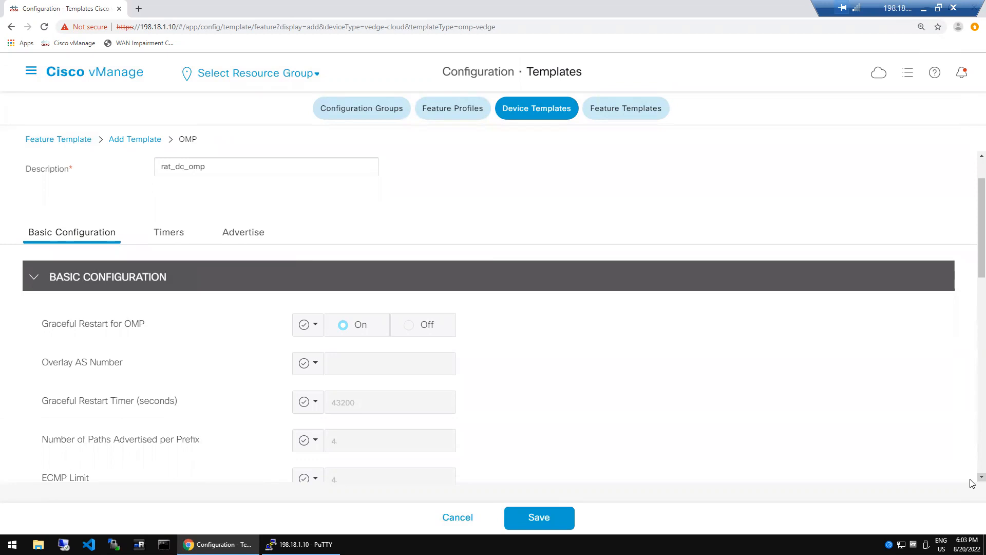
scroll(971, 483, "down", 1)
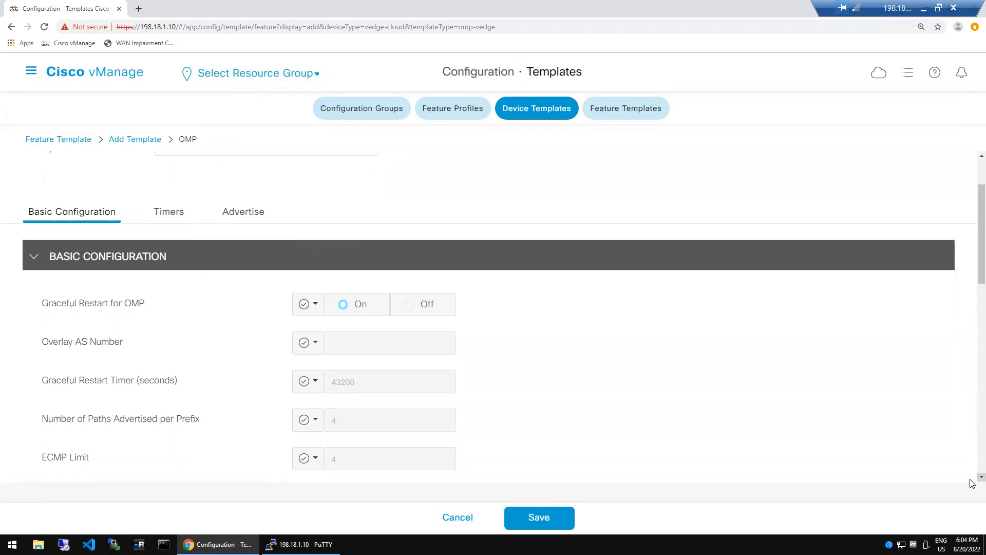
scroll(971, 483, "down", 1)
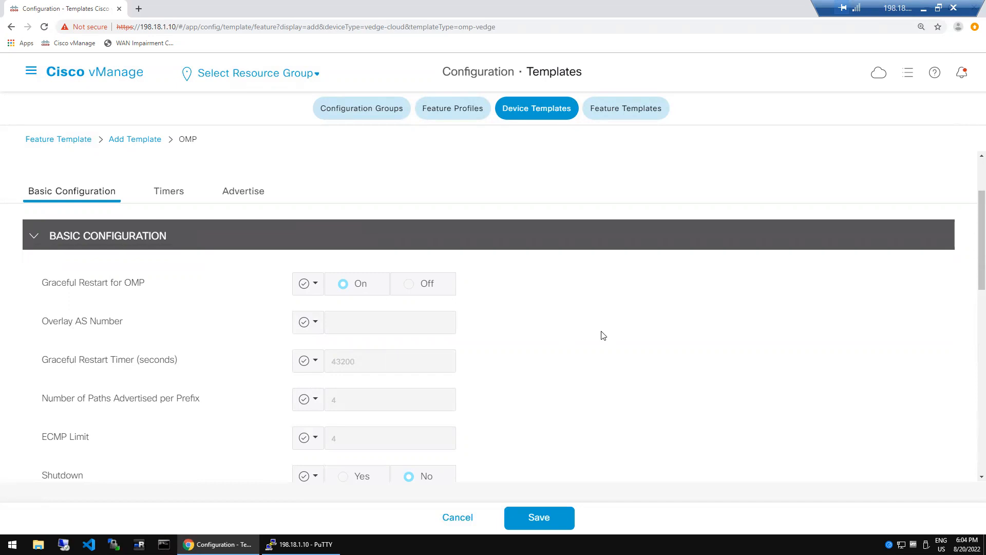
mouse_move(121, 328)
mouse_move(141, 362)
scroll(972, 482, "down", 1)
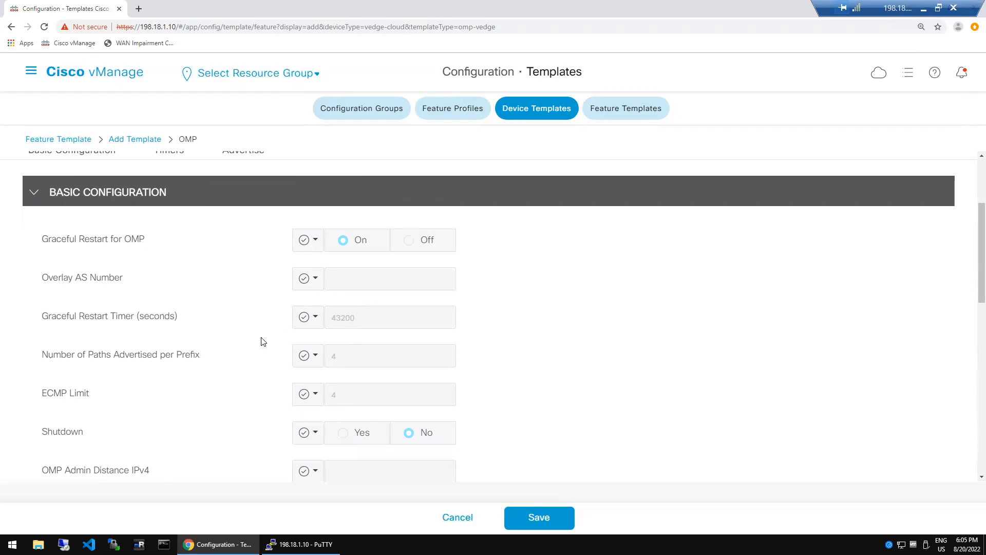
- Make paths advertised per prefix a Global value of 4 and submit, returning to rat_dc_temp
mouse_move(146, 359)
mouse_move(78, 401)
left_click(316, 356)
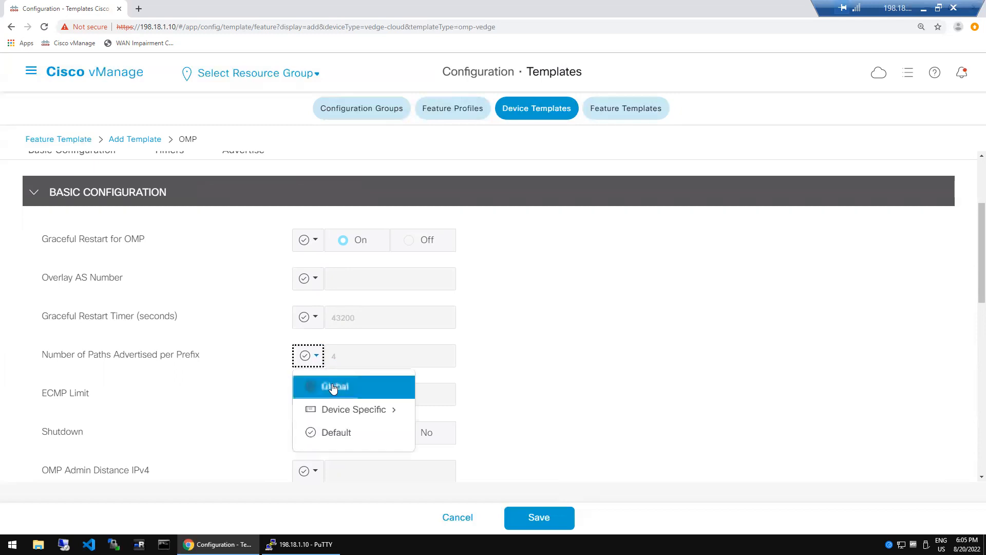
left_click(333, 389)
left_click(350, 357)
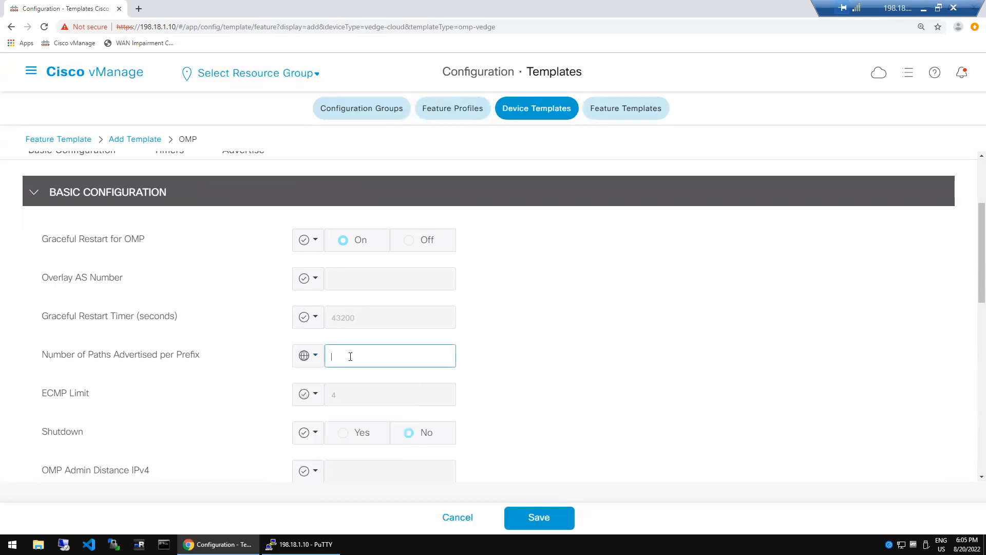
left_click(613, 366)
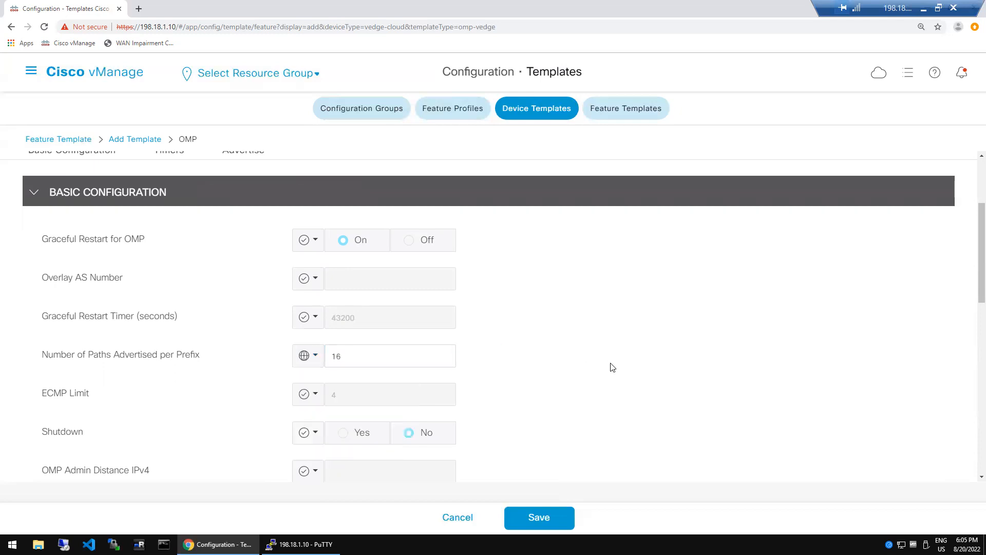
left_click(315, 394)
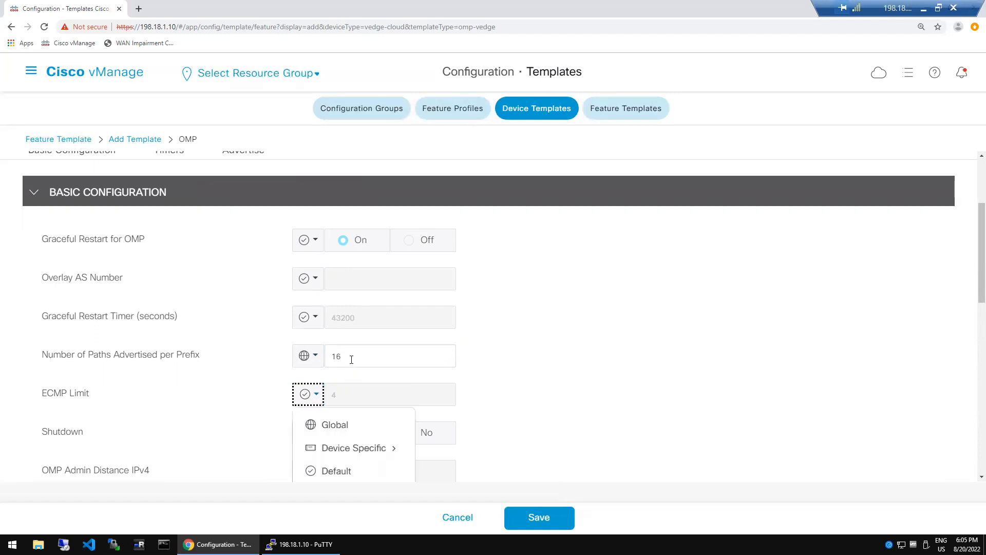
left_click(351, 359)
type("4")
key("Return")
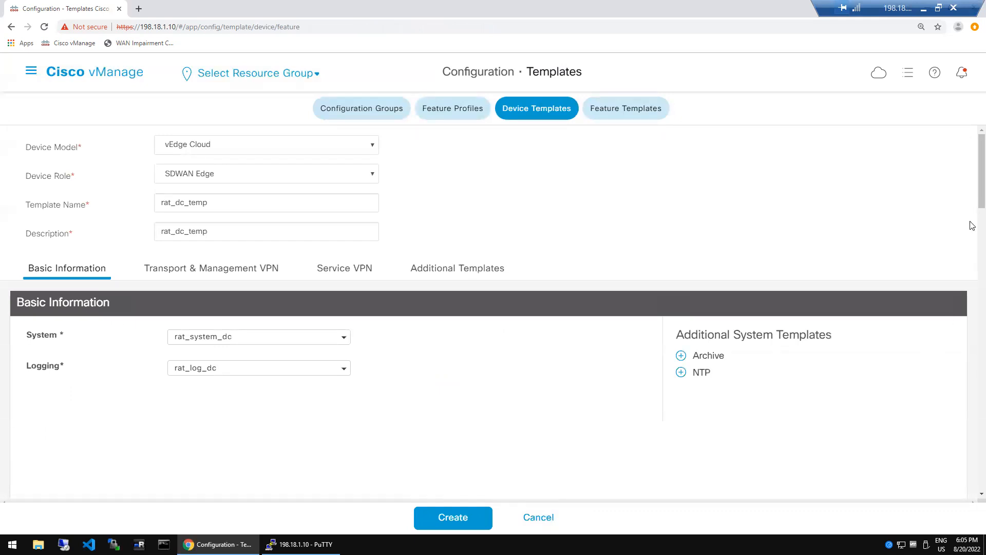
scroll(972, 226, "down", 6)
- Create a new OMP feature template named rat_omp_dc, pasting the name as its description
left_click(343, 266)
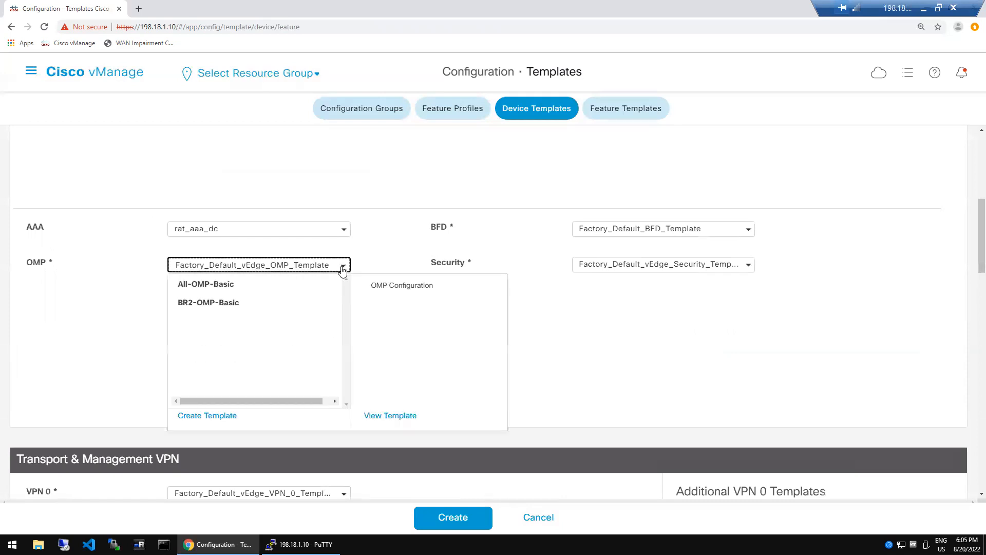
left_click(208, 416)
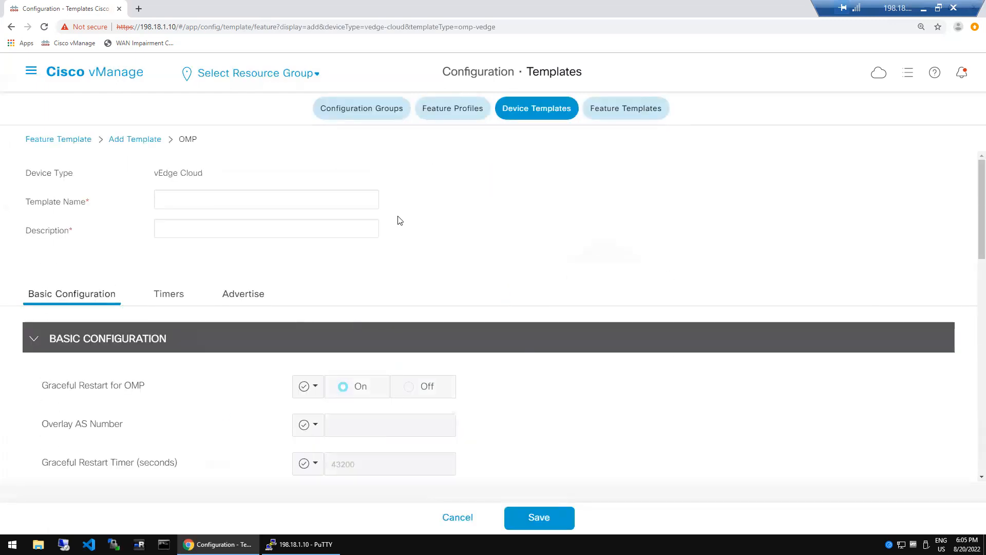
left_click(289, 195)
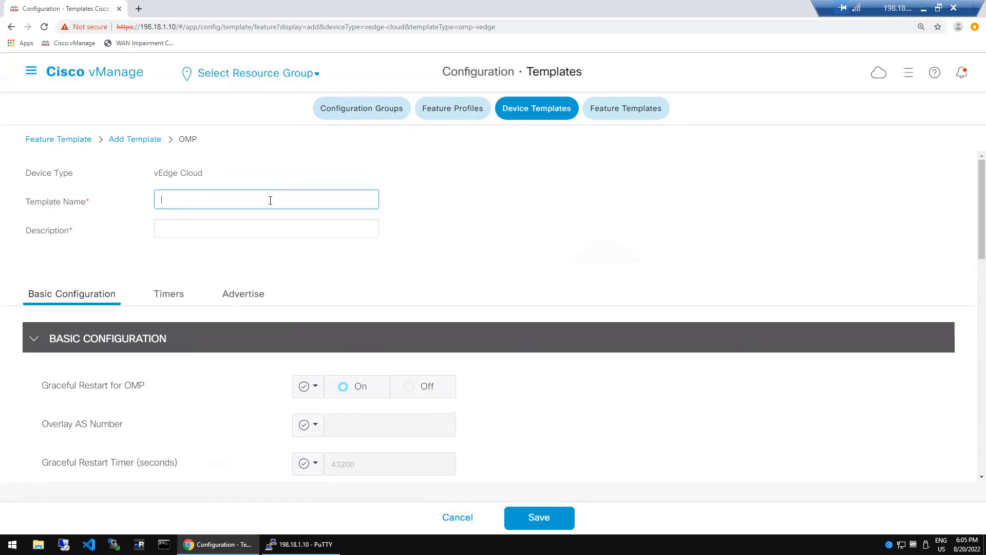
type("rat_omp_dc")
left_click(268, 199)
double_click(268, 200)
key("ctrl+c")
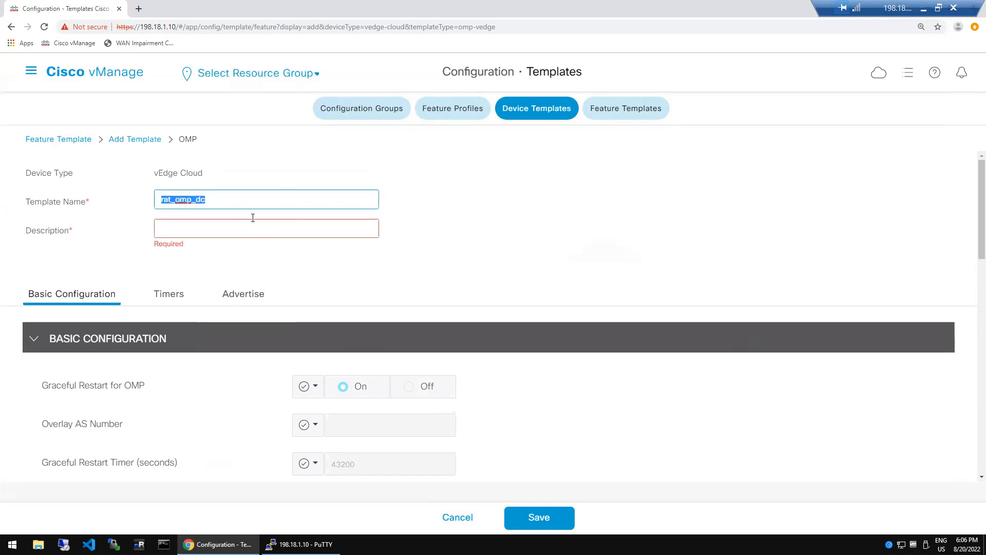
left_click(249, 230)
key("ctrl+v")
left_click(524, 296)
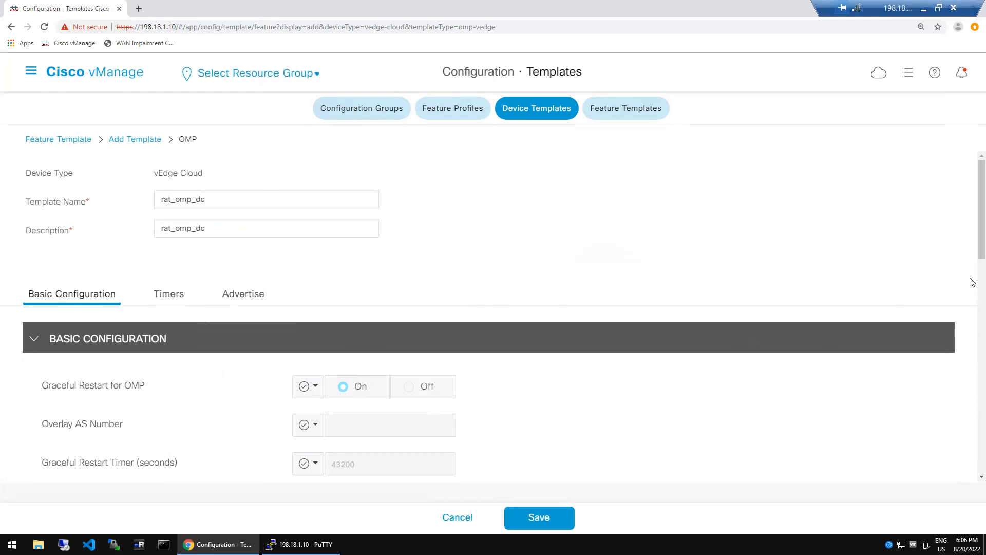
scroll(973, 282, "down", 5)
left_click(316, 214)
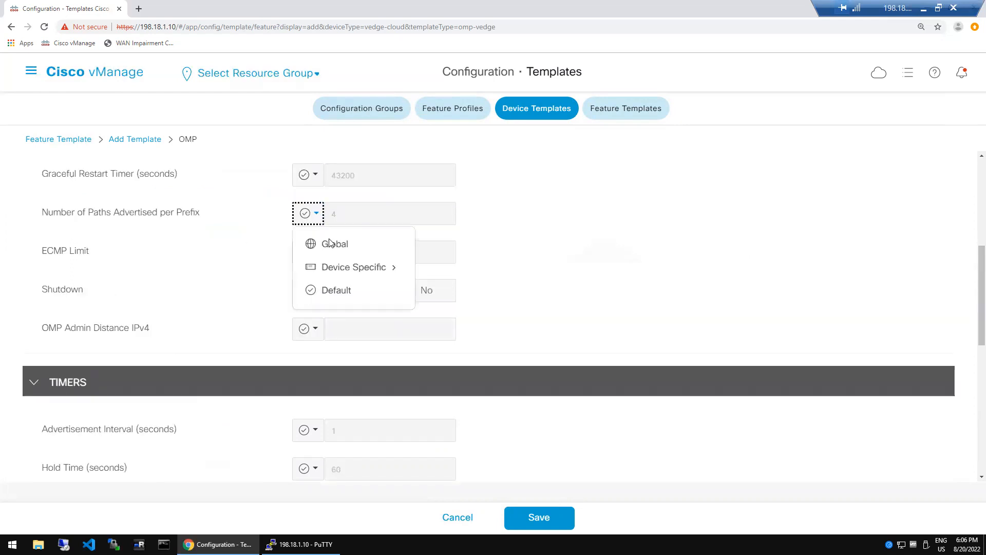
- Set paths per prefix and ECMP limit scopes to Global, first entering 77 for paths
left_click(352, 246)
left_click(355, 213)
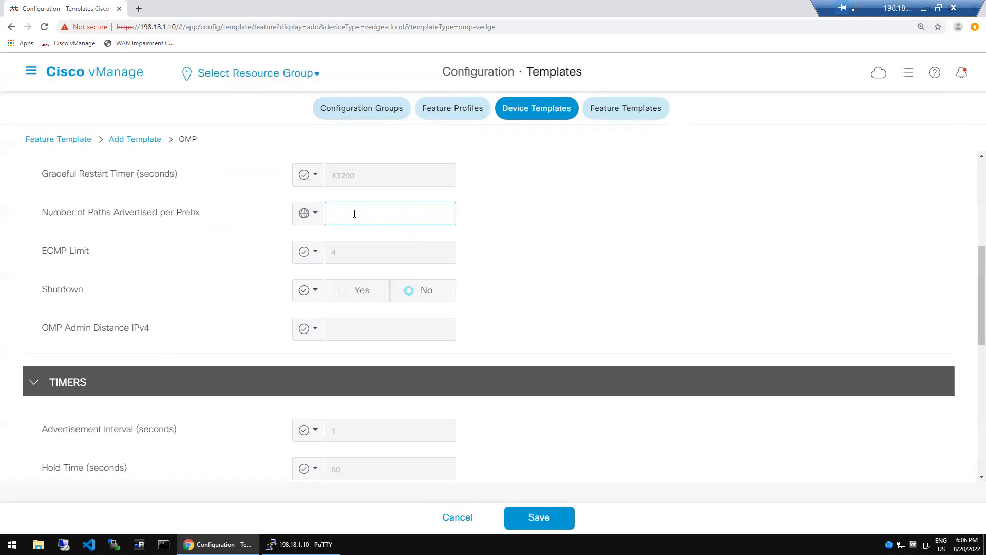
type("77")
double_click(525, 222)
left_click(313, 255)
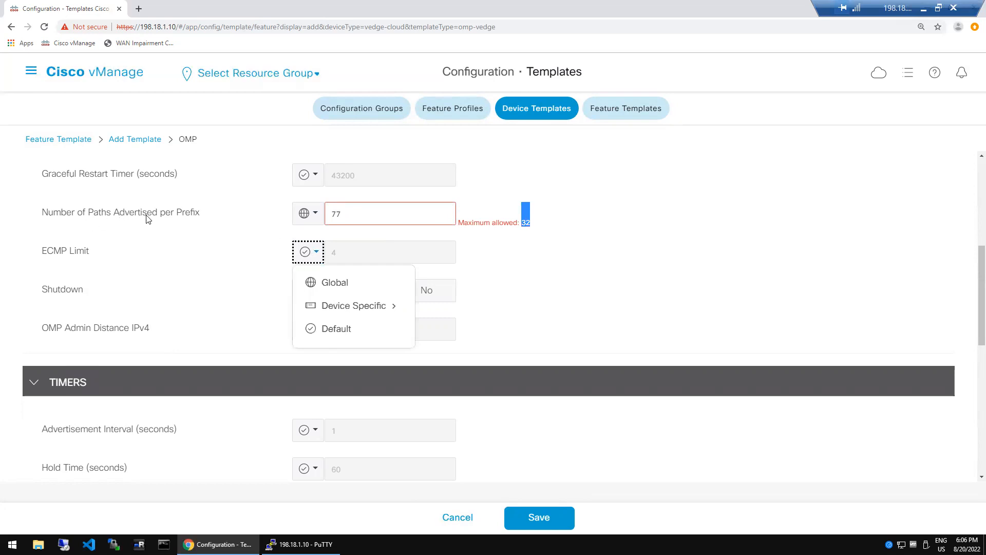
mouse_move(196, 218)
left_click(340, 284)
left_click(349, 257)
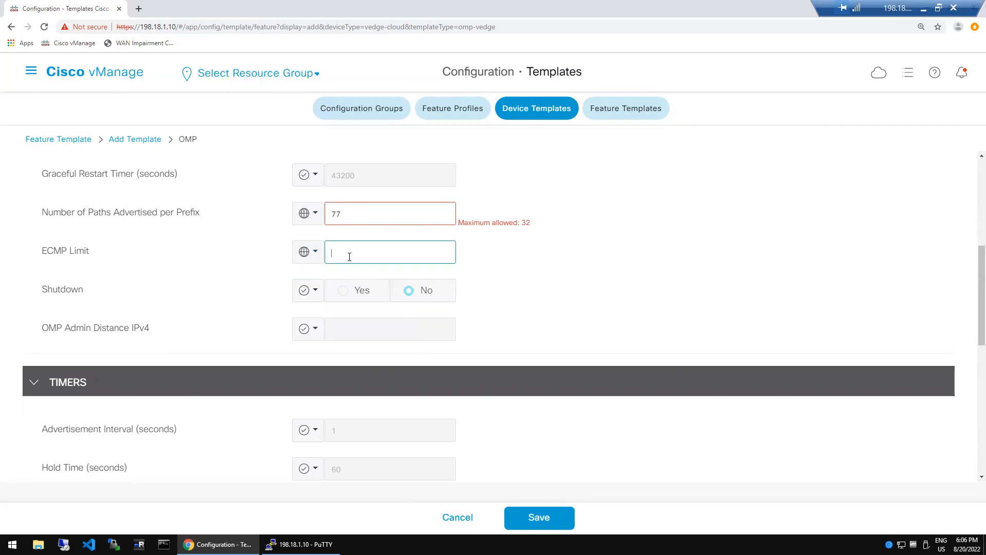
left_click(619, 255)
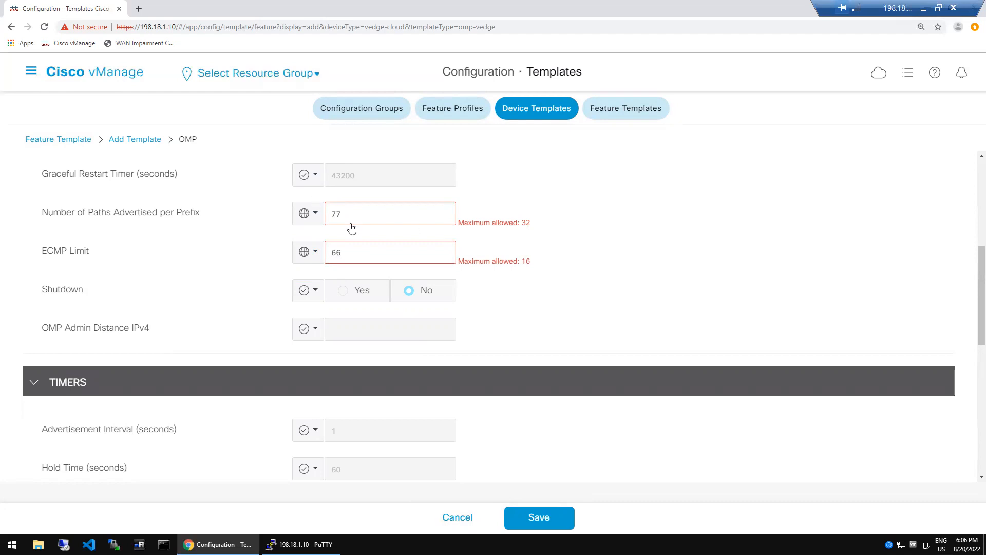
- Correct the values to 4 paths per prefix and an ECMP limit of 8
key("BackSpace")
key("BackSpace")
type("4")
left_click(356, 255)
key("BackSpace")
key("BackSpace")
type("8")
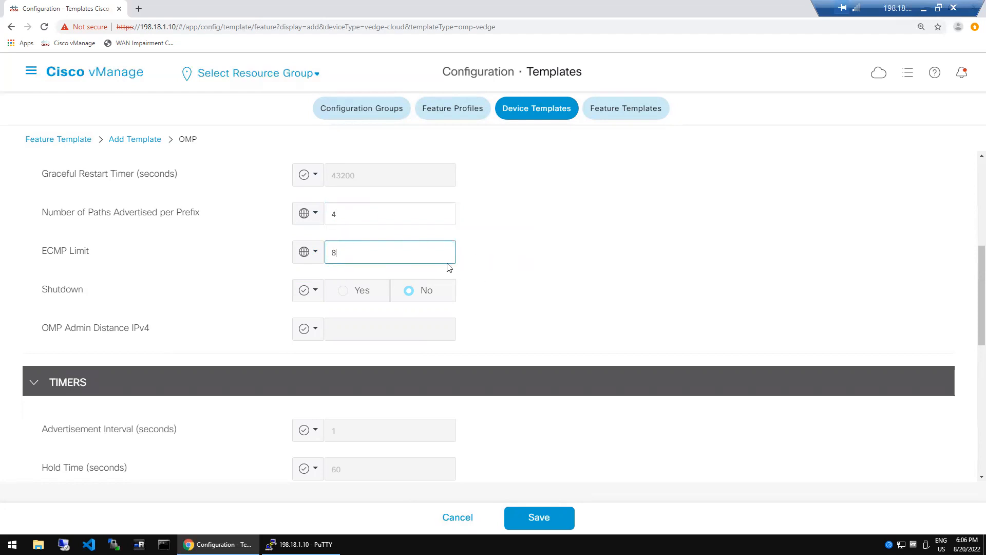
left_click(502, 271)
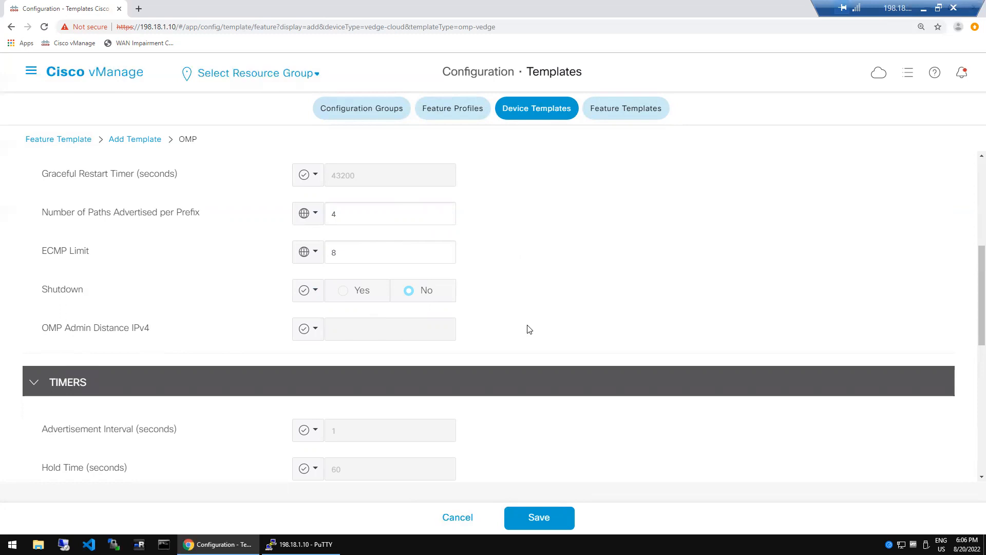
left_click_drag(51, 335, 507, 311)
left_click(509, 313)
scroll(973, 482, "down", 3)
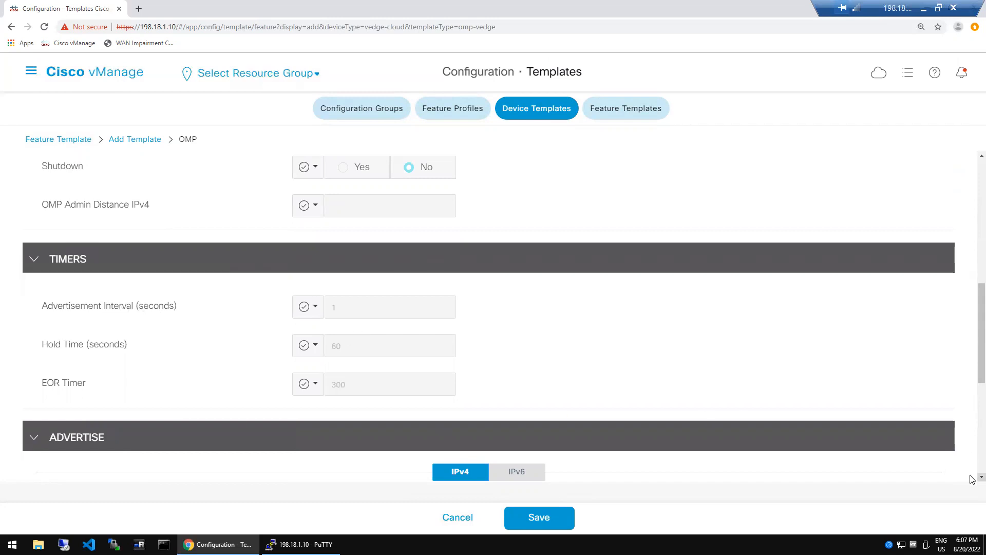
scroll(972, 478, "down", 1)
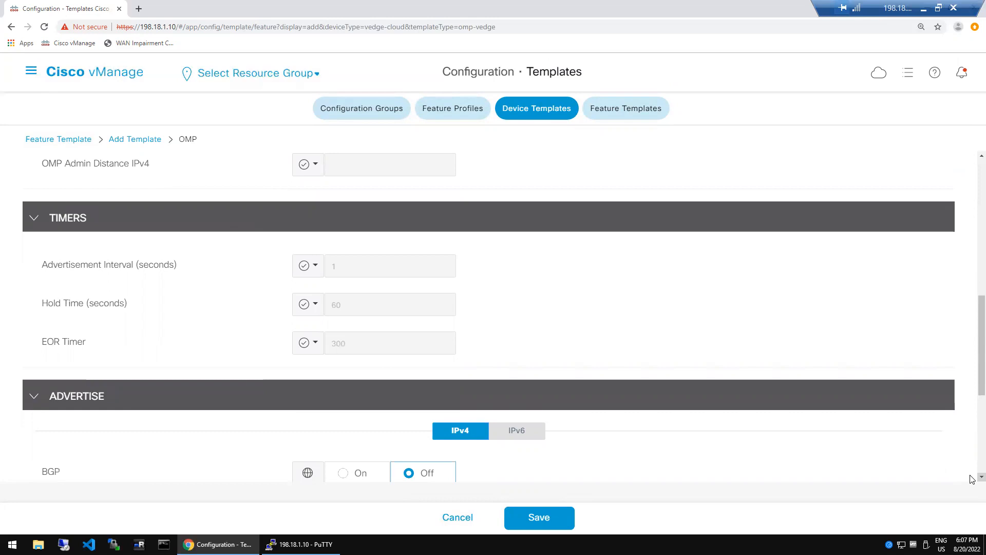
scroll(973, 478, "down", 2)
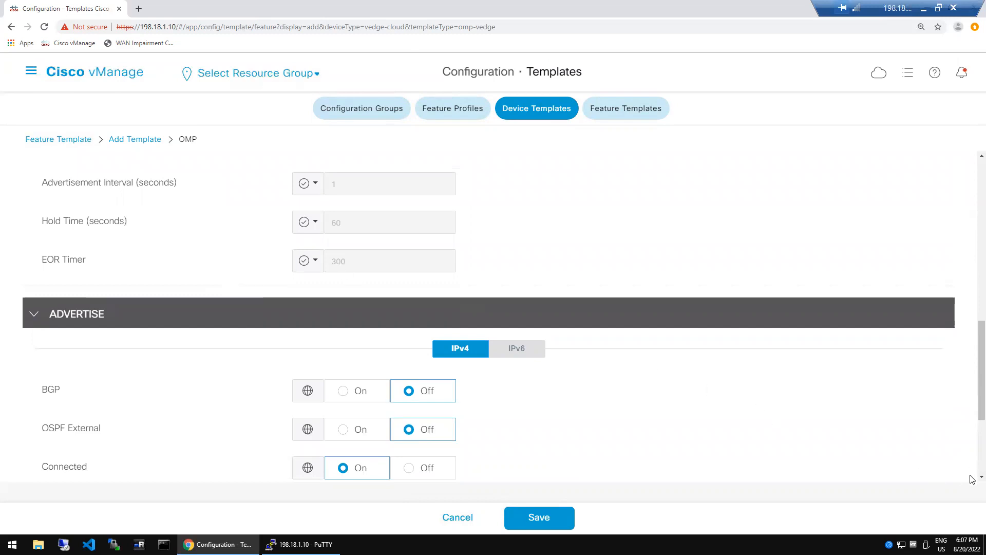
scroll(972, 481, "down", 3)
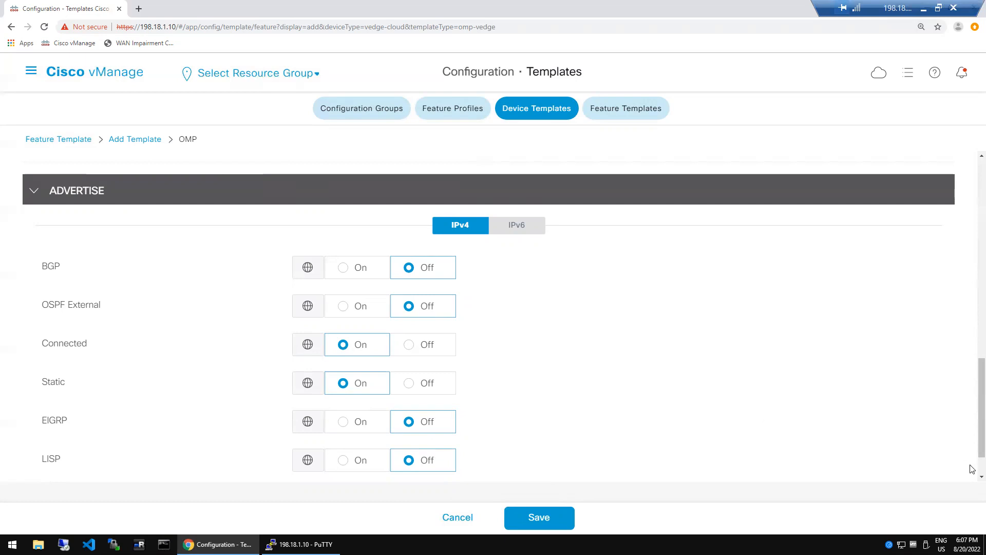
scroll(971, 469, "down", 1)
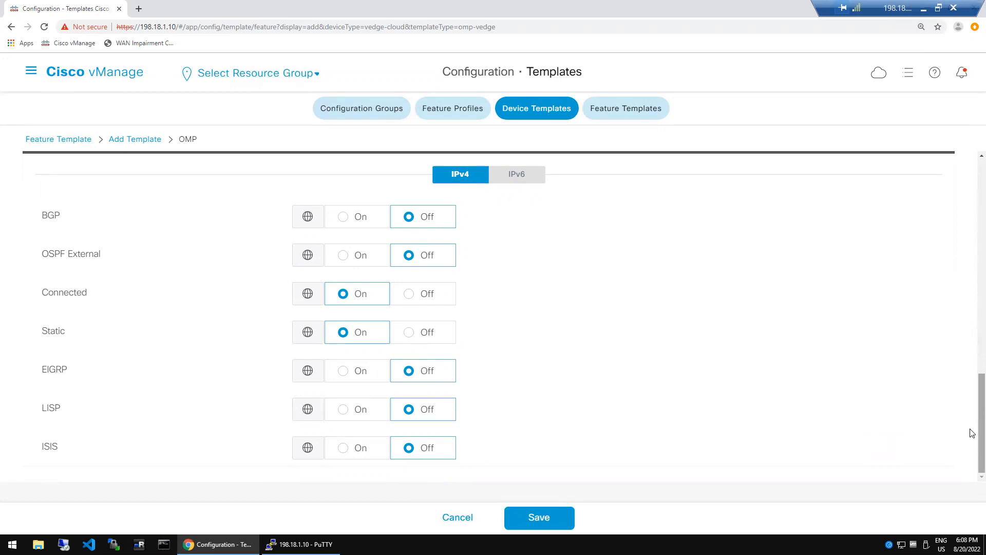
scroll(972, 308, "up", 2)
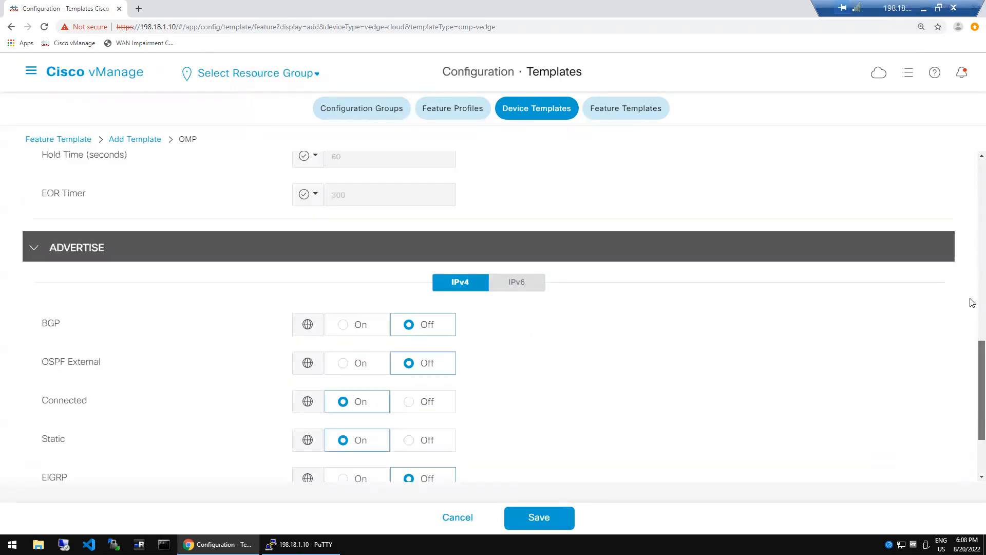
scroll(972, 304, "up", 5)
scroll(972, 319, "down", 1)
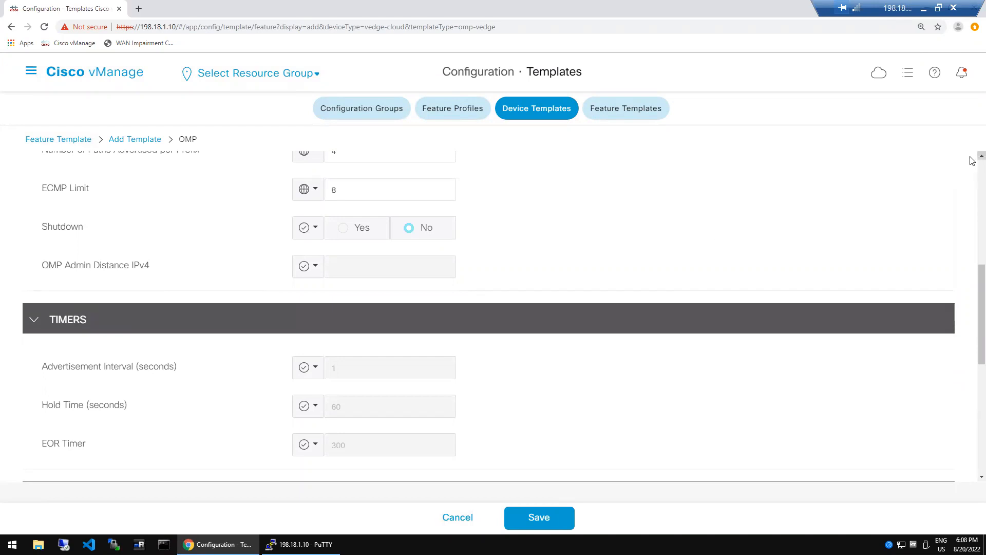
scroll(972, 160, "up", 1)
scroll(973, 161, "up", 2)
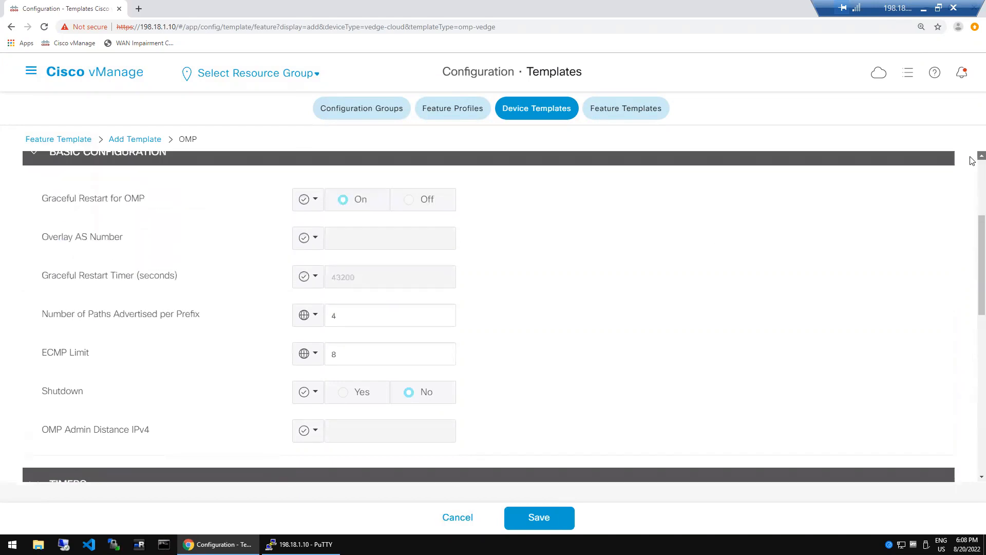
scroll(973, 322, "down", 5)
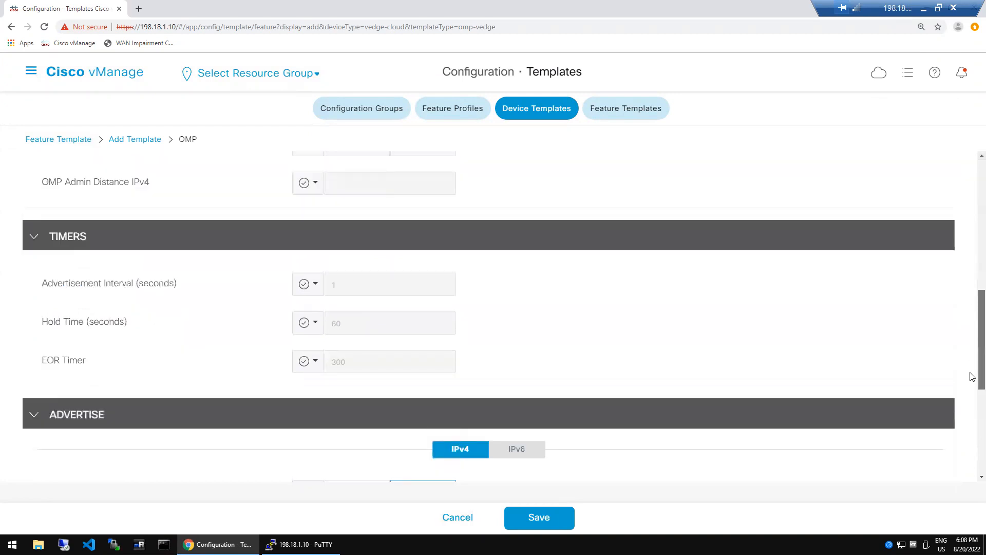
scroll(972, 378, "down", 4)
scroll(963, 383, "down", 1)
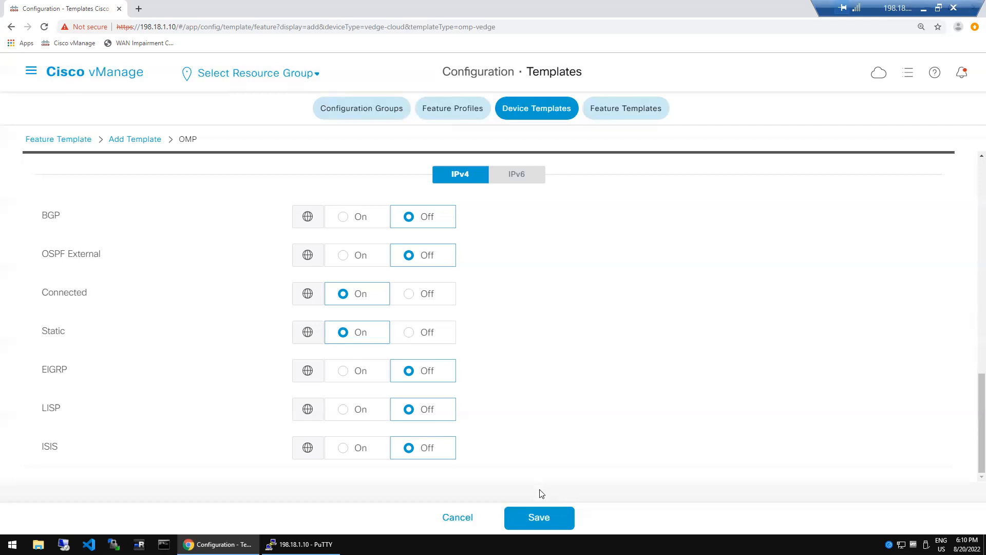
- Save the rat_omp_dc OMP feature template
left_click(555, 513)
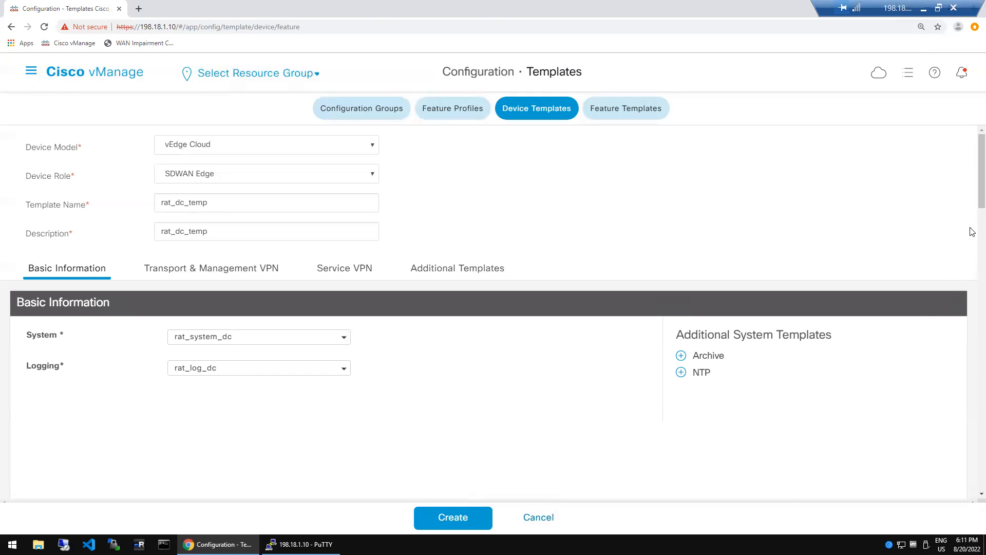
- Start a new BFD feature template from the BFD list of rat_dc_temp
scroll(972, 232, "down", 5)
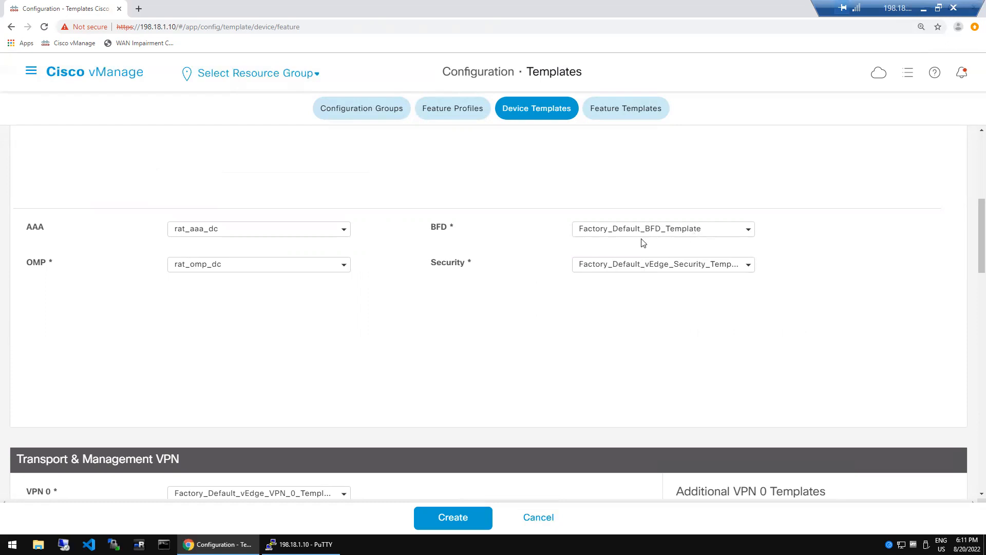
left_click(747, 231)
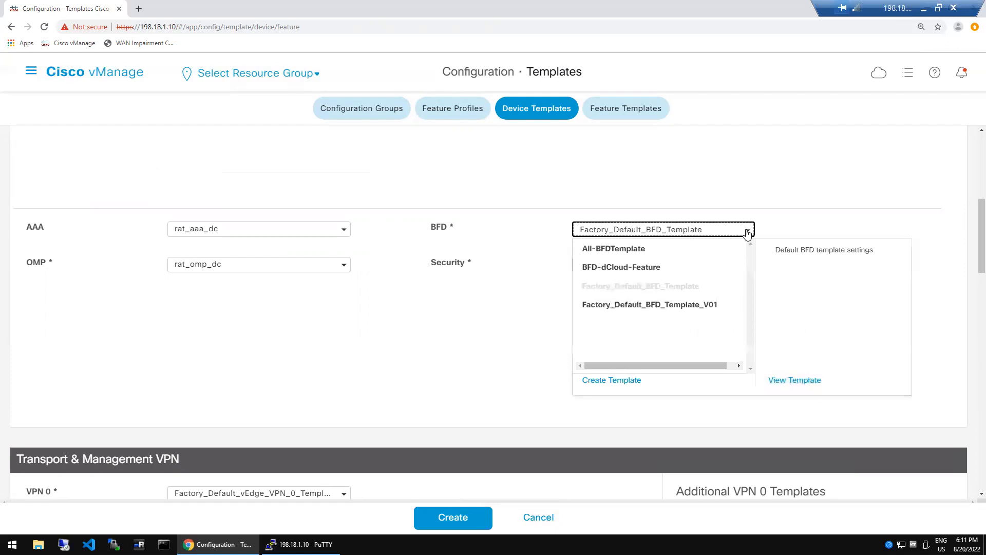
left_click(606, 381)
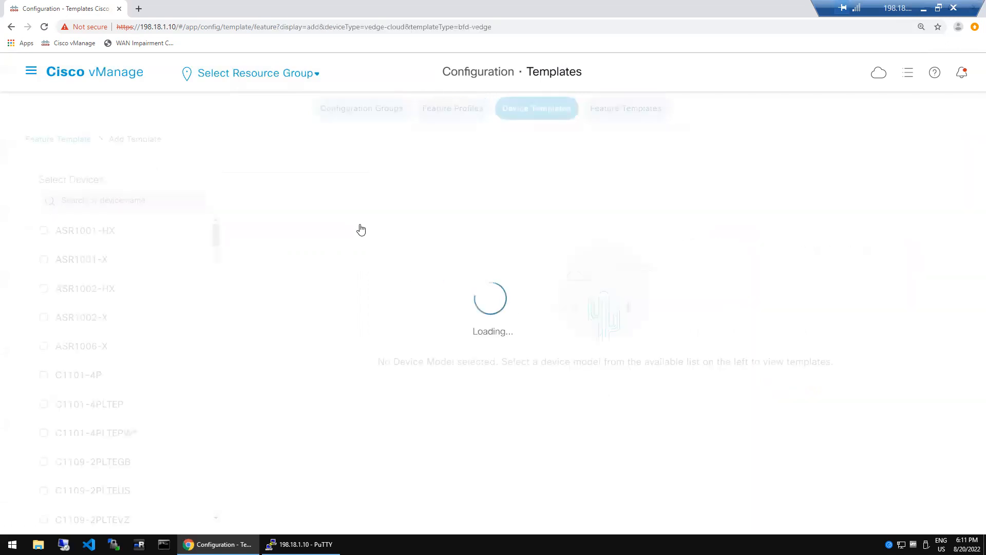
- Name the BFD template rat_bfd_dc, reuse the name as its description, and save it
left_click(271, 202)
type("rat")
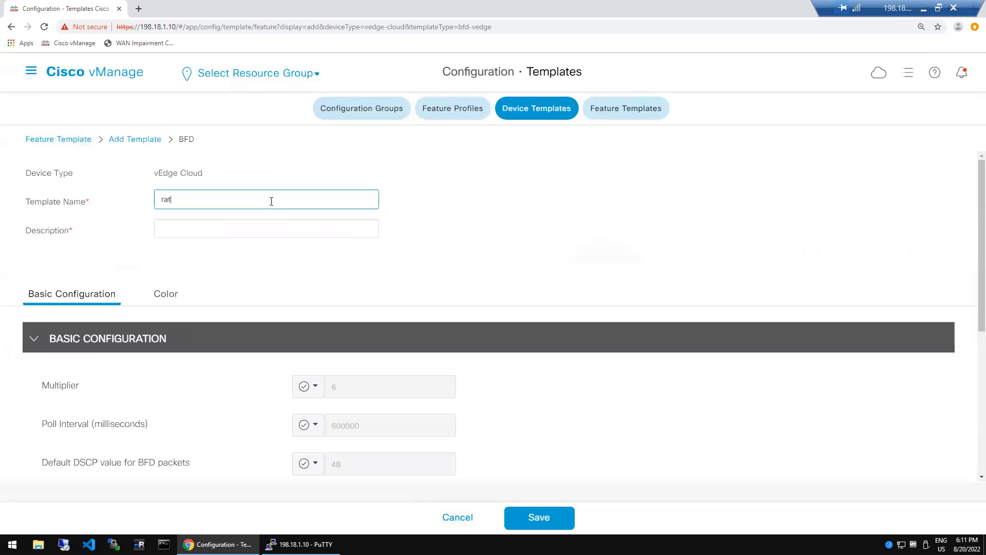
type("_bfd_dc")
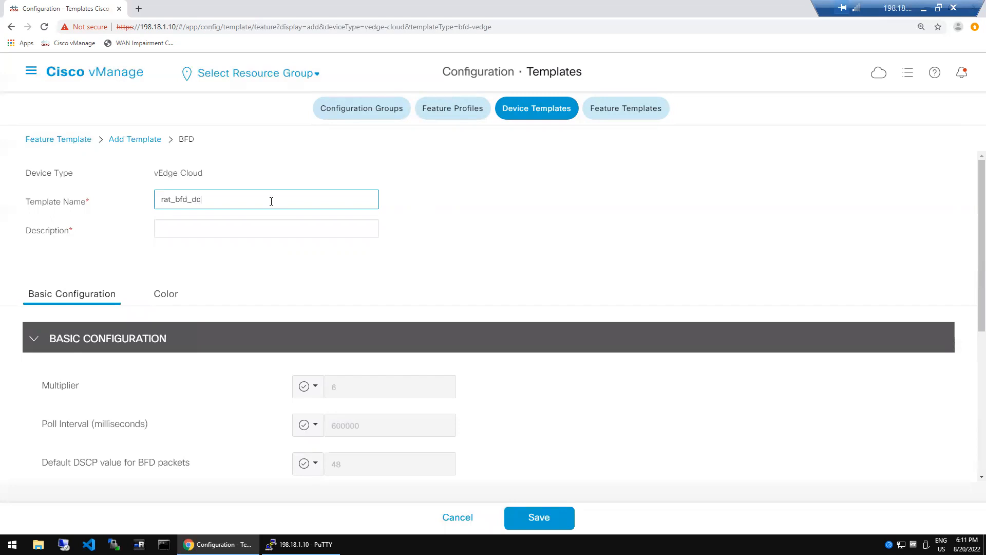
key("ctrl+a")
key("ctrl+c")
left_click(262, 227)
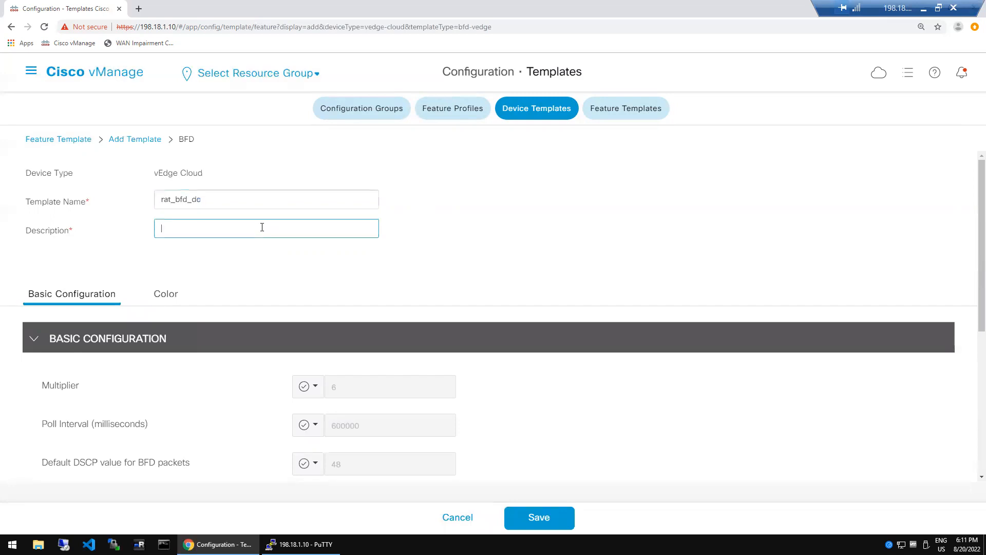
key("ctrl+v")
left_click(560, 517)
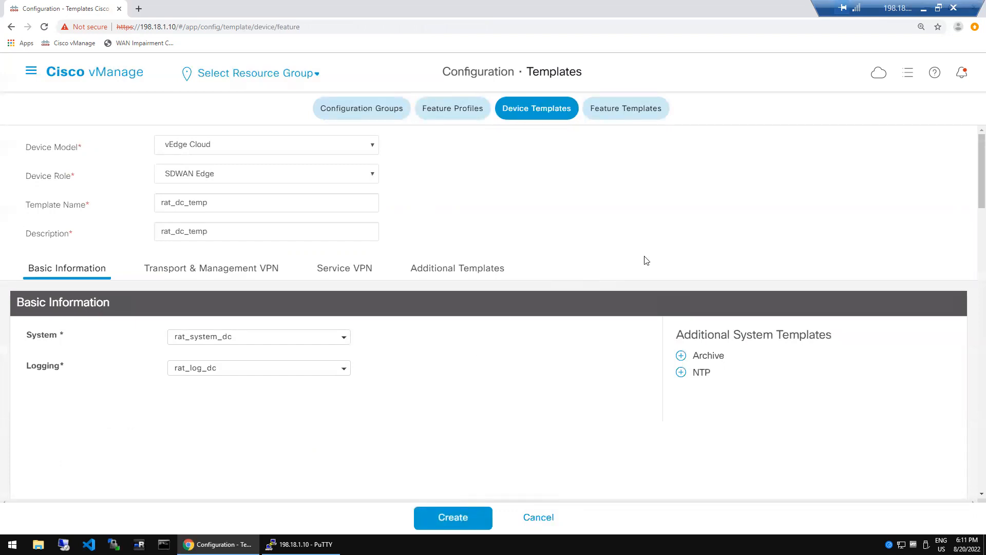
- Confirm BFD shows rat_bfd_dc, then open the Transport & Management VPN 0 template list
scroll(972, 226, "down", 5)
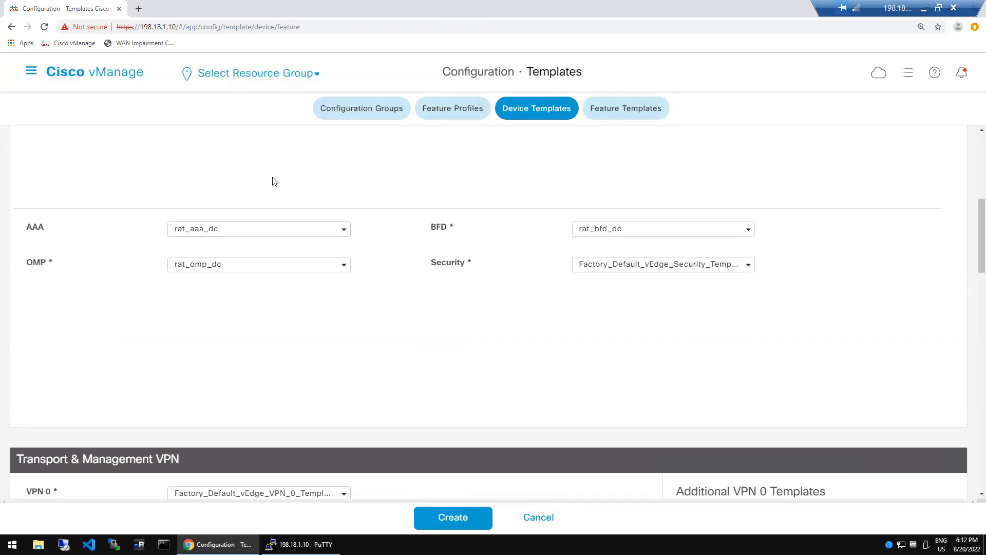
left_click_drag(972, 221, 972, 276)
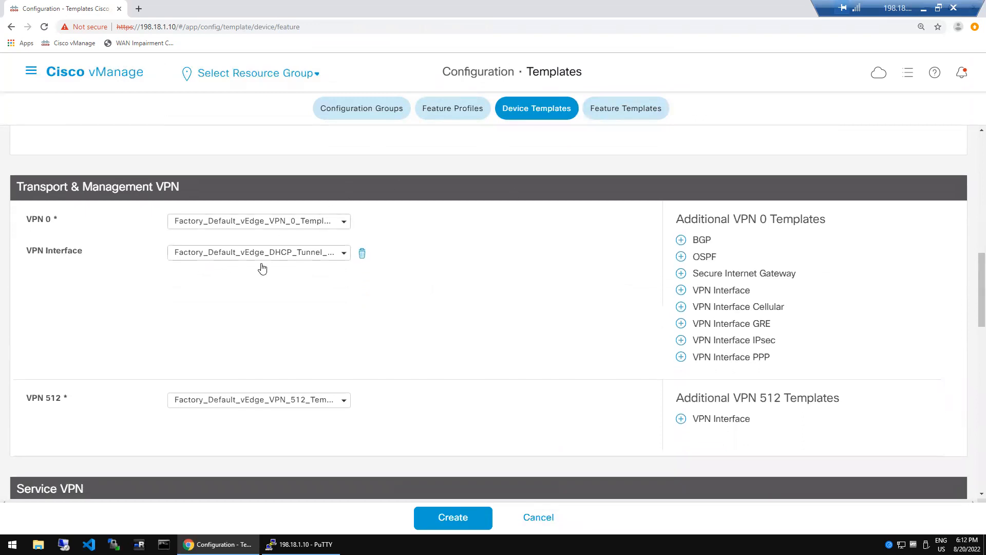
left_click(346, 223)
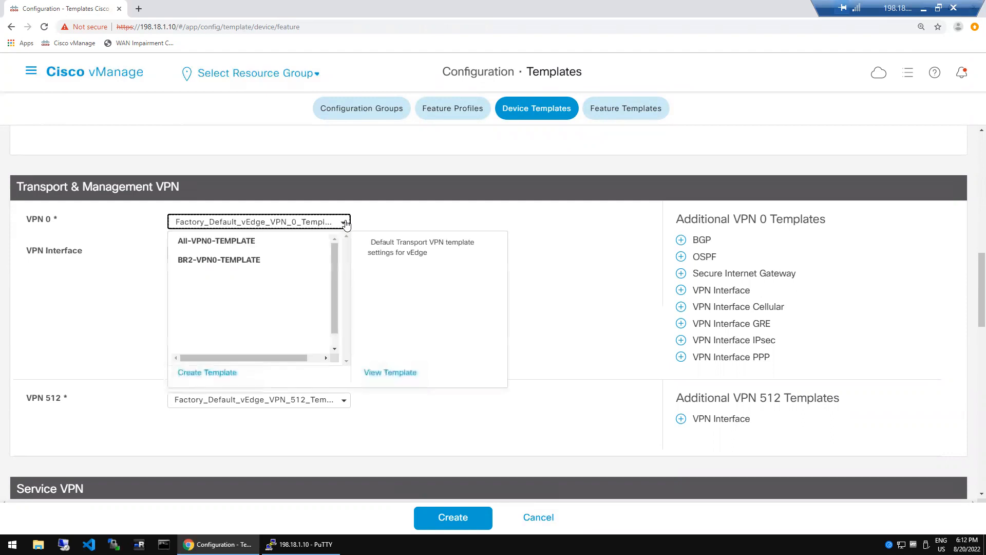
- Open a blank vEdge Cloud VPN feature template for VPN 0
left_click(516, 235)
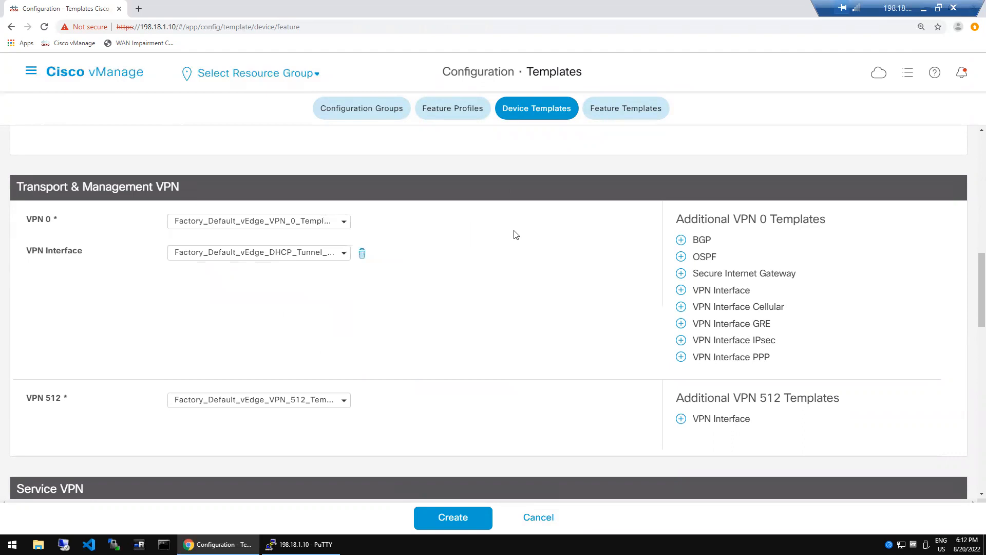
left_click(339, 225)
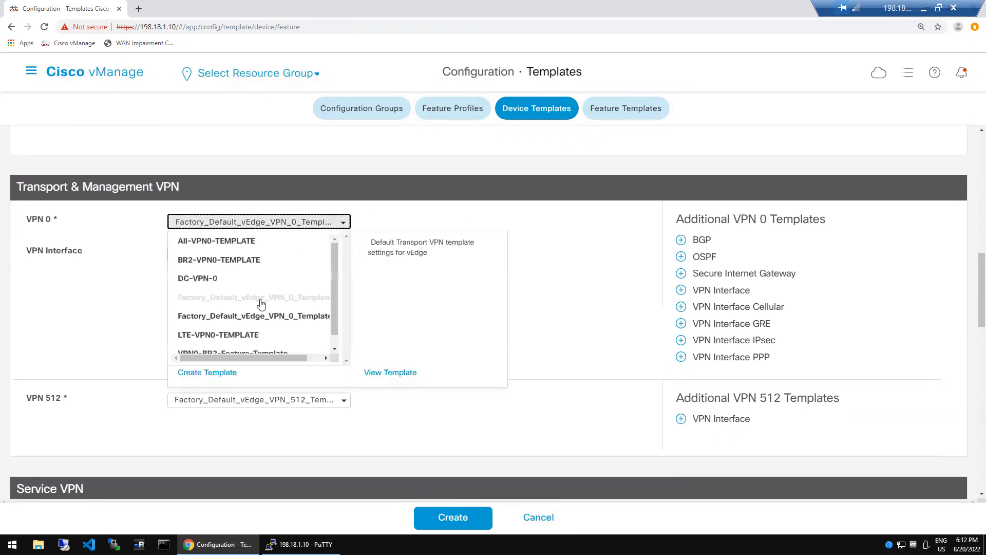
left_click(217, 379)
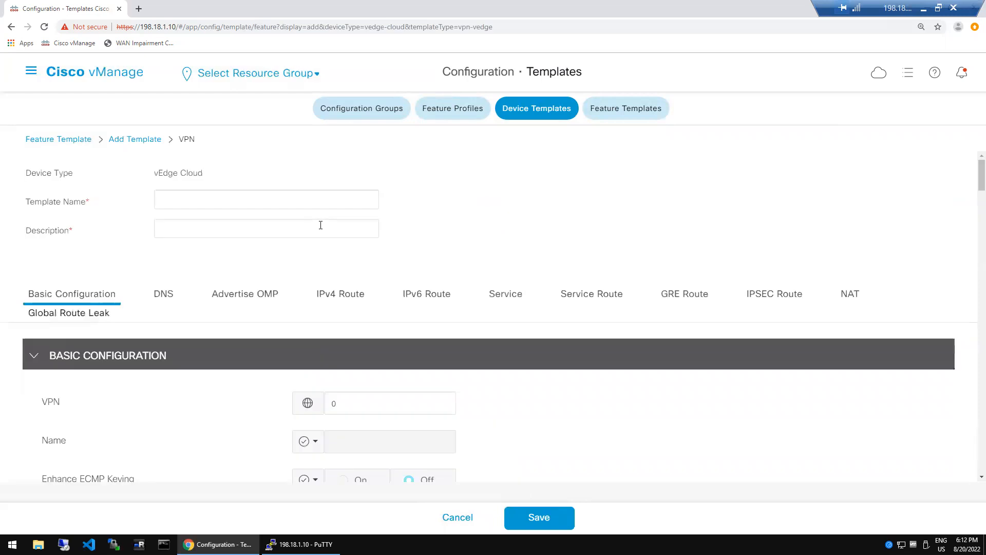
- Enter rat_dc_vpn_0 as the VPN template name and paste it as the description
left_click(303, 202)
type("rat")
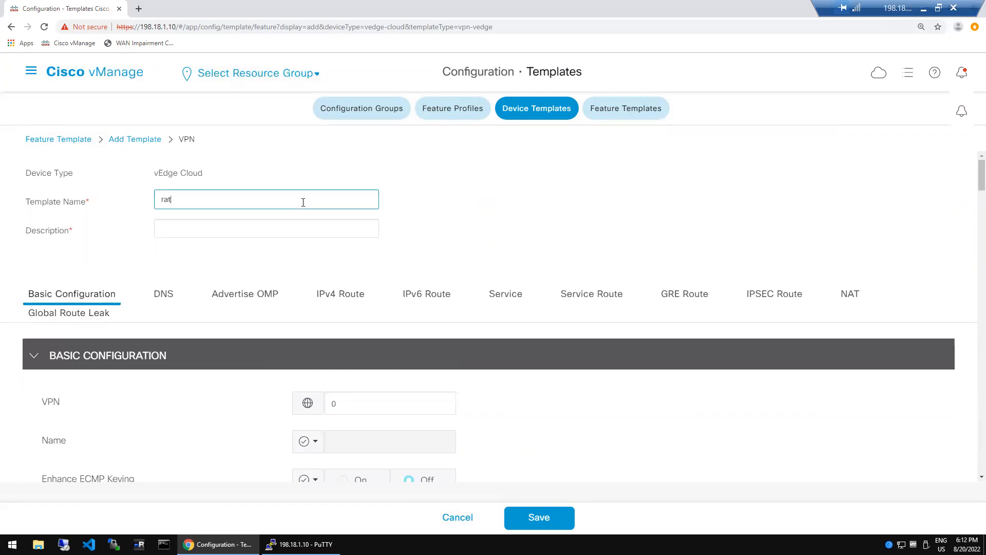
type("_dc_vpn_0")
key("ctrl+a")
key("ctrl+c")
left_click(252, 229)
key("ctrl+v")
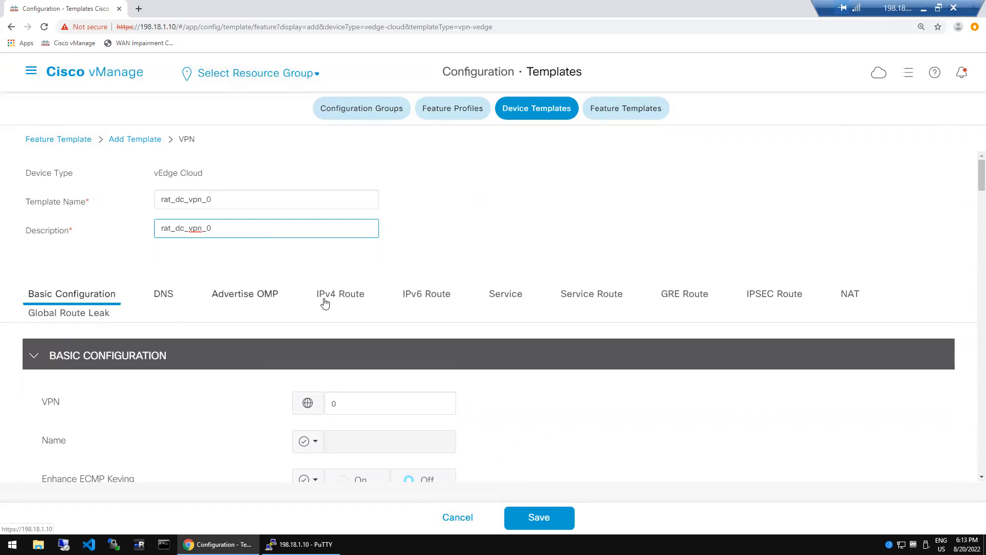
- Look at the IPv6 Route section, then return to the top of the form
left_click(414, 303)
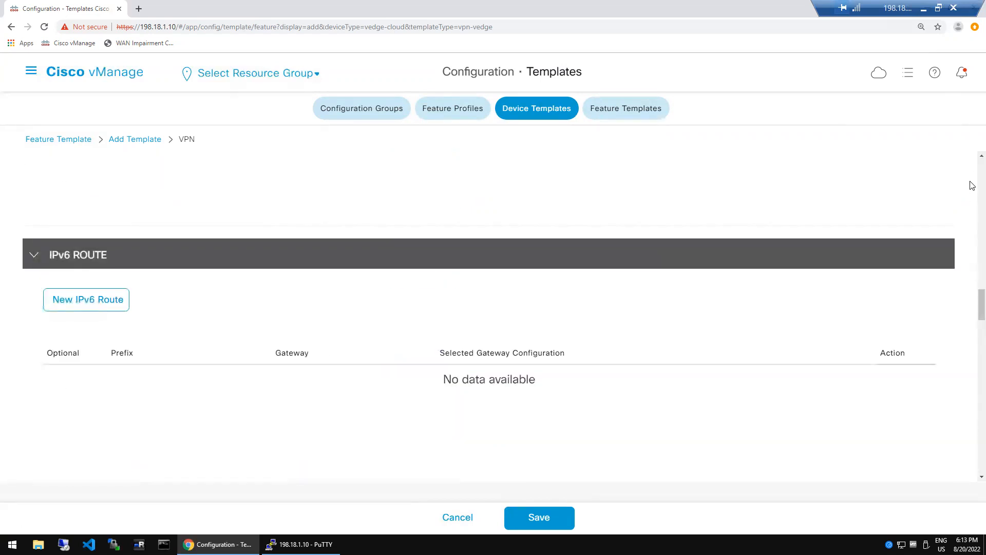
scroll(971, 185, "up", 5)
scroll(973, 185, "up", 10)
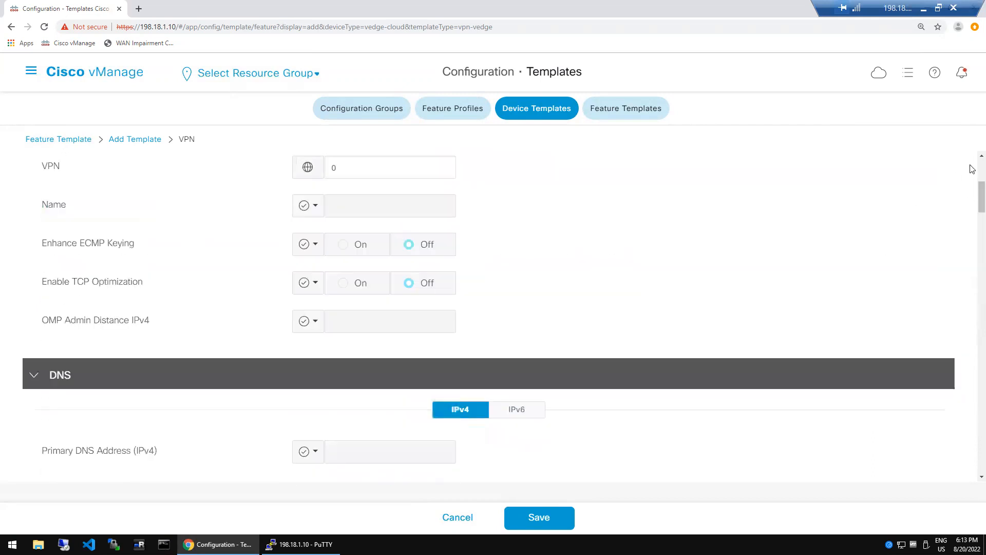
scroll(971, 169, "up", 5)
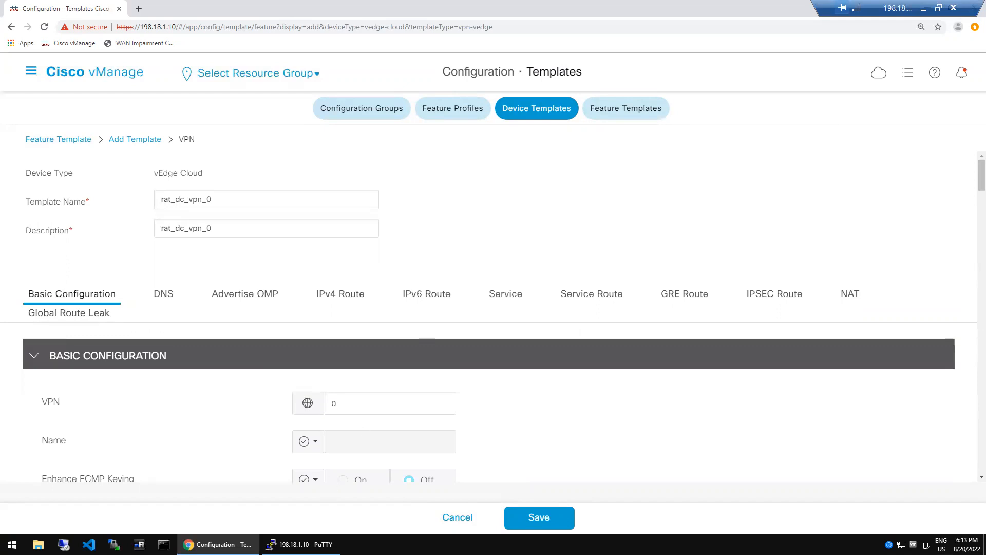
- In PuTTY, leave the vBond session and SSH into the device at 10.1.0.1
key("alt+Tab")
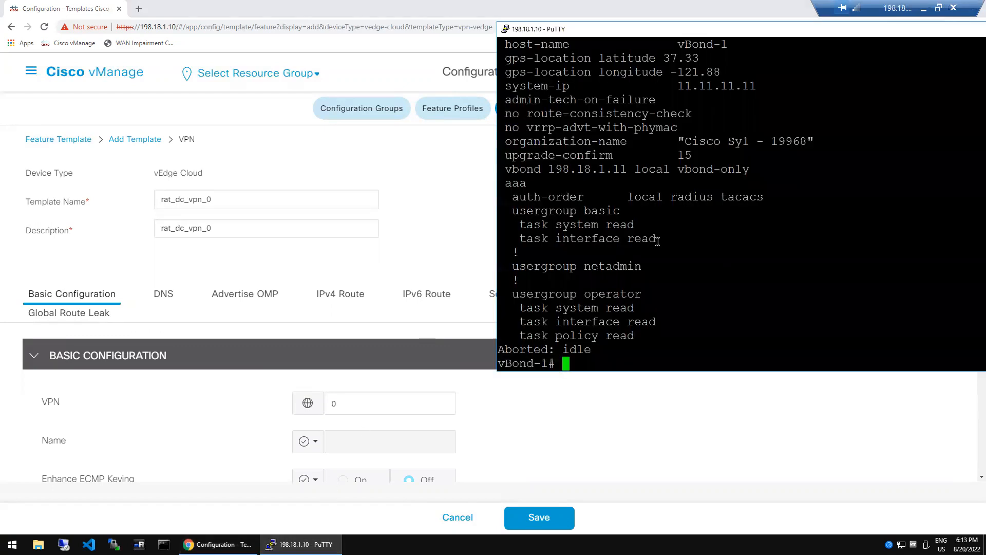
type("exit")
key("Return")
key("Up")
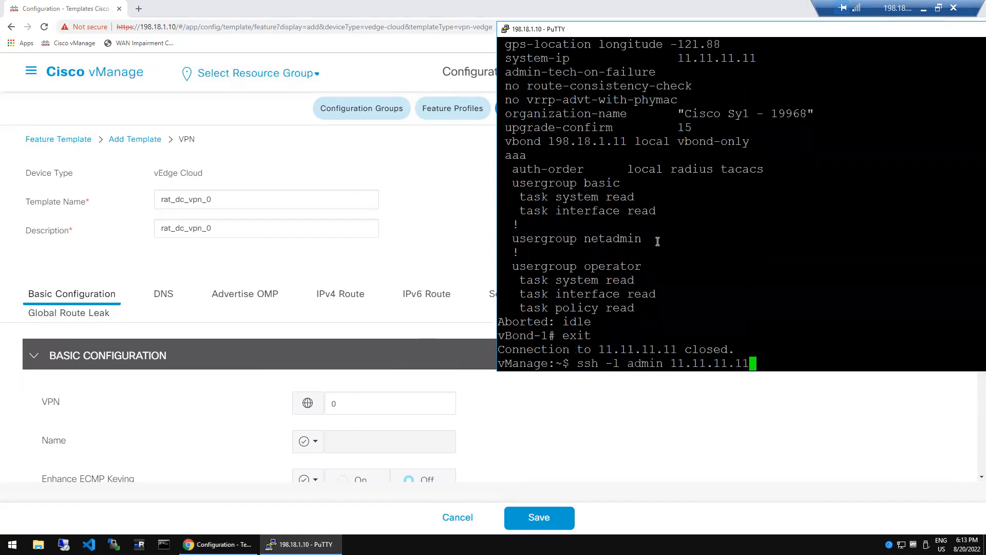
key("Up")
key("Return")
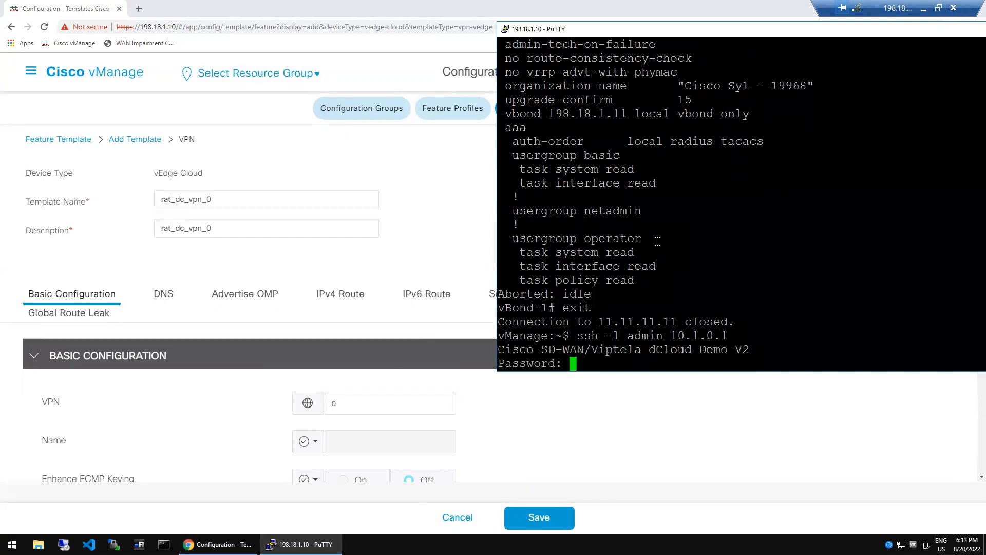
key("Return")
- Run sh run vpn 0 and view its output with the terminal briefly maximized
type("sh run vpn 0")
key("Return")
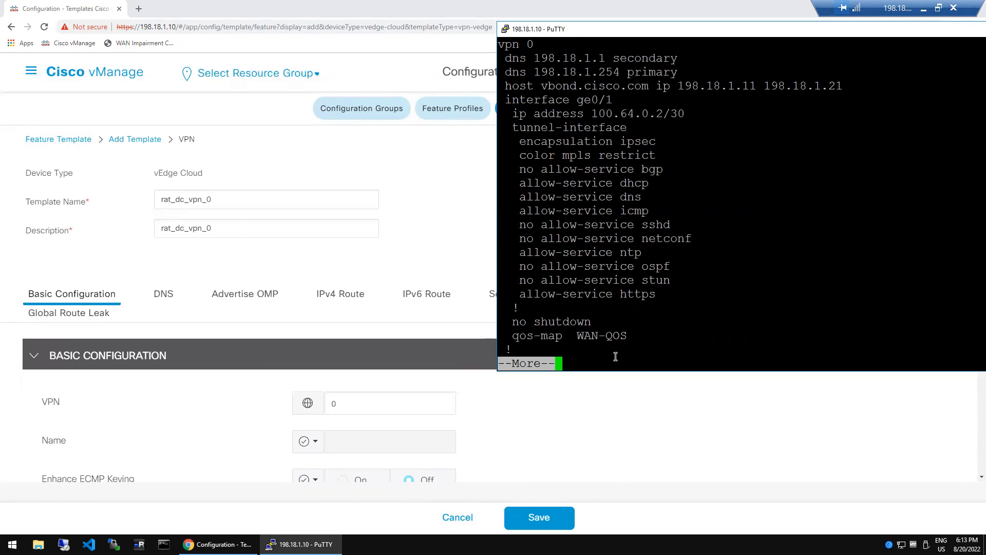
double_click(698, 34)
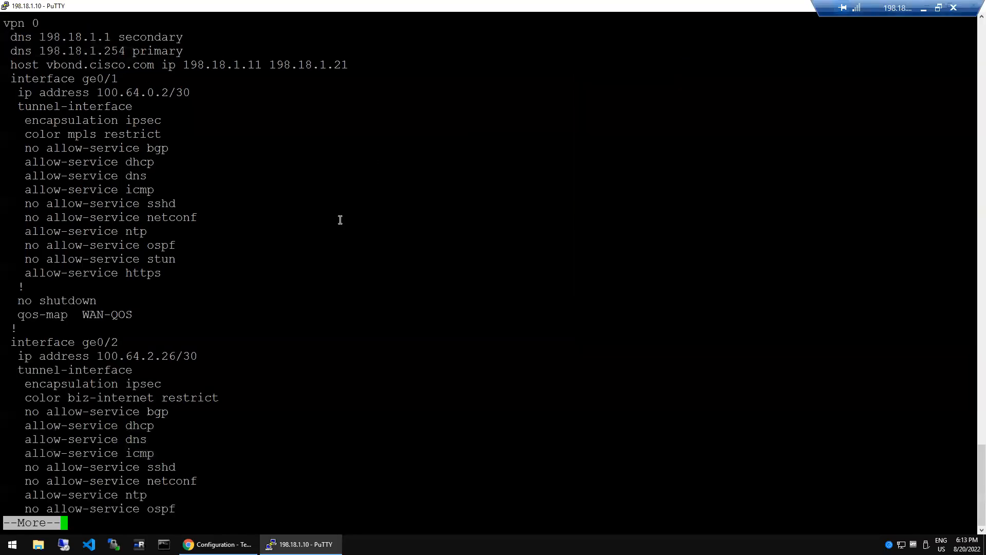
double_click(325, 11)
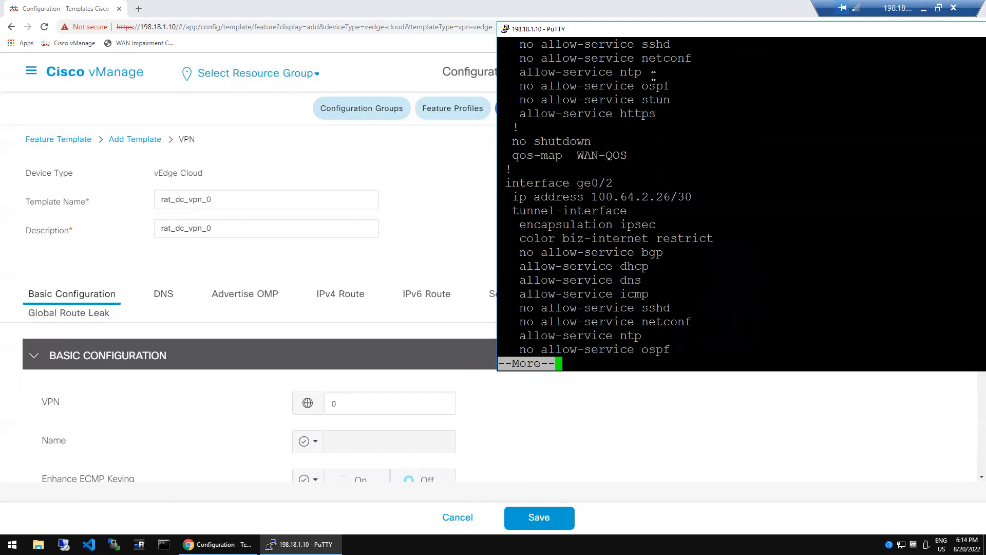
- Abort the pager, rerun sh run vpn 0, and mark the VPN number in the output
key("ctrl+c")
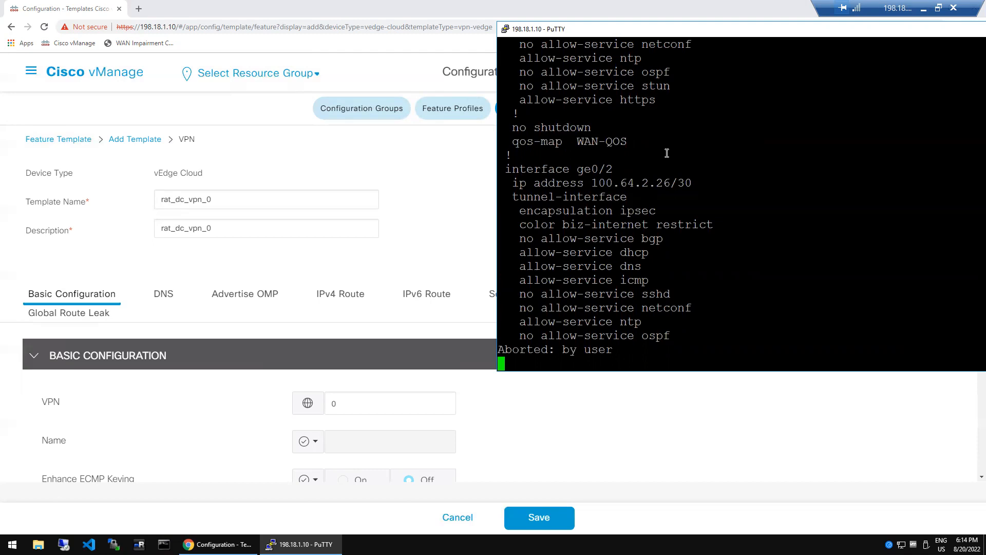
key("Return")
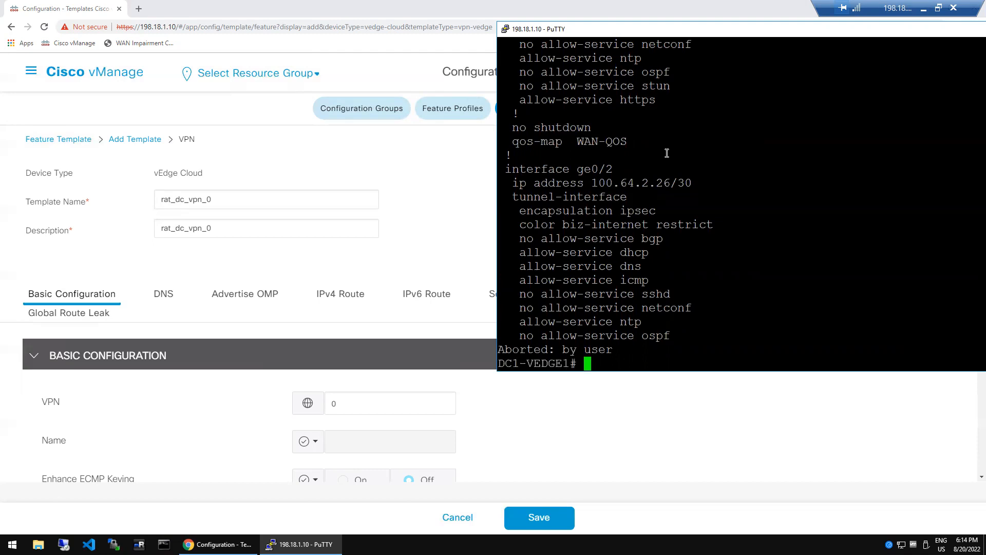
key("Return")
key("Return")
type("sh run vpn 0")
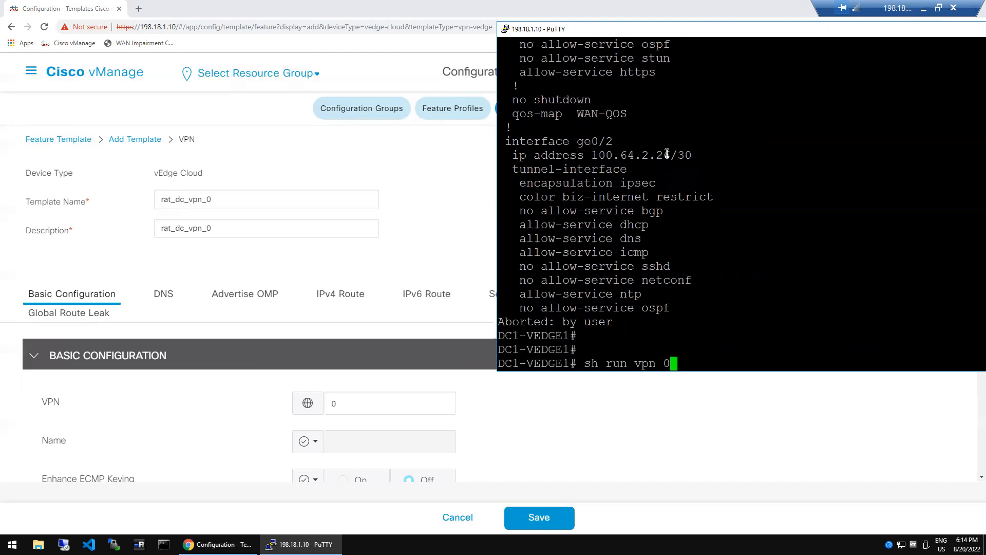
key("Return")
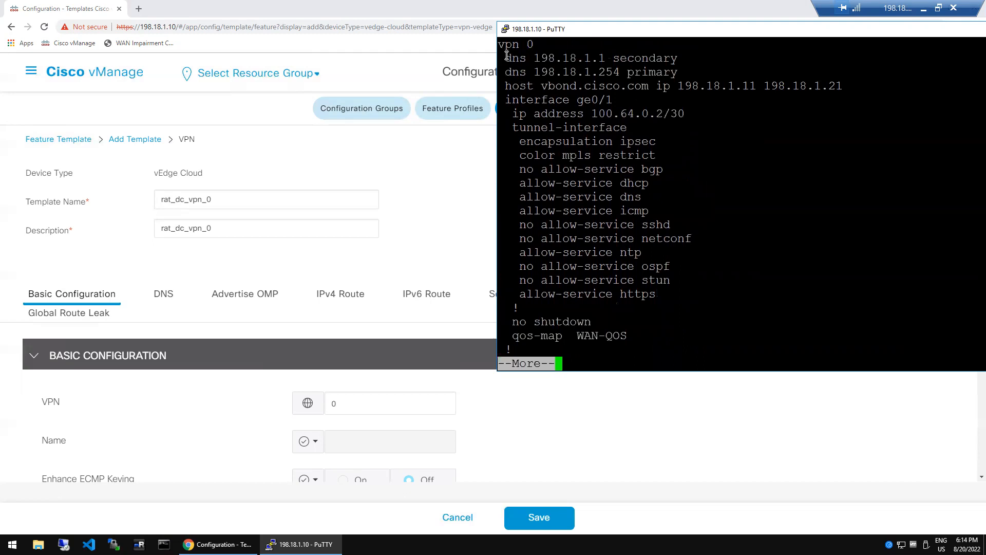
double_click(531, 45)
left_click(192, 492)
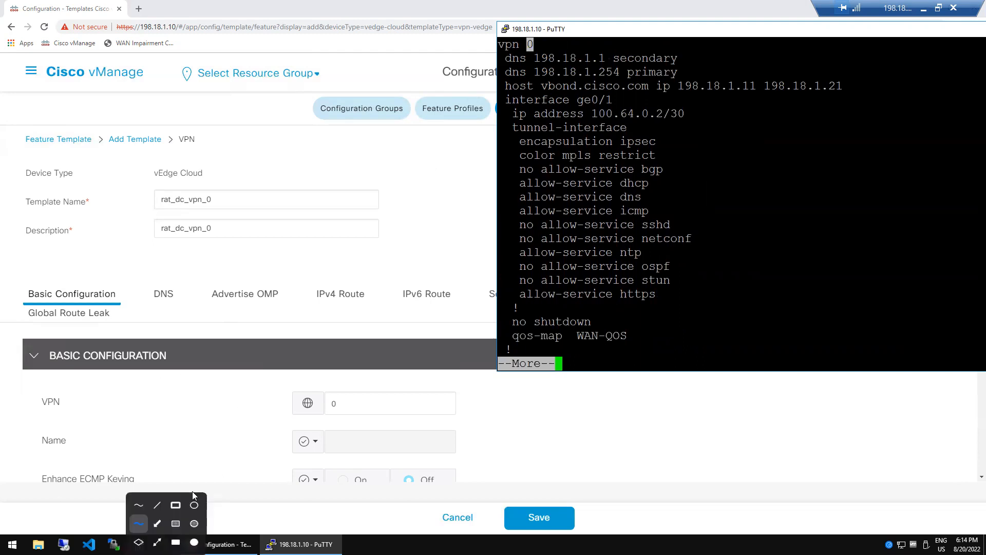
- Copy the two default ip route lines via 100.64.0.1 and 100.64.2.25, then quit the pager
left_click_drag(38, 387, 487, 424)
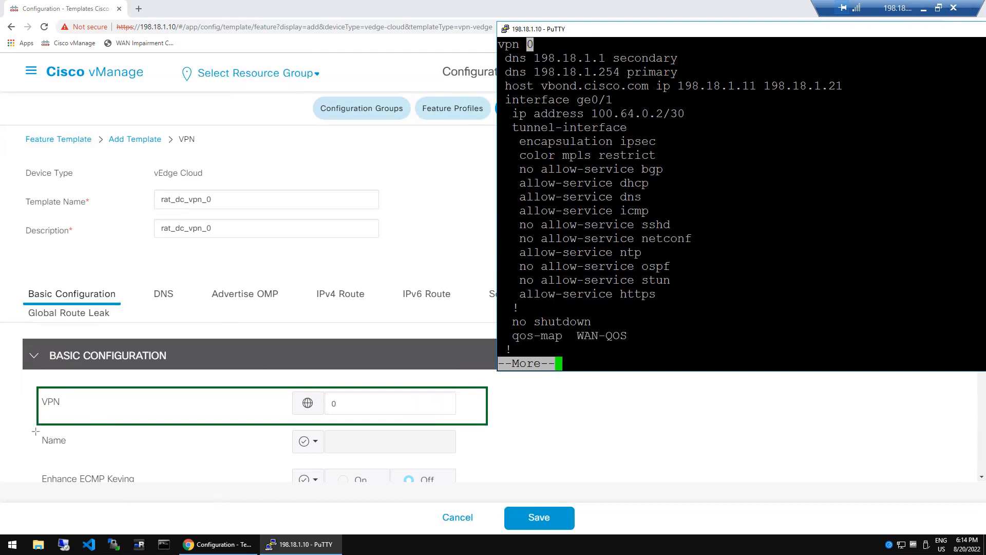
left_click_drag(40, 431, 467, 461)
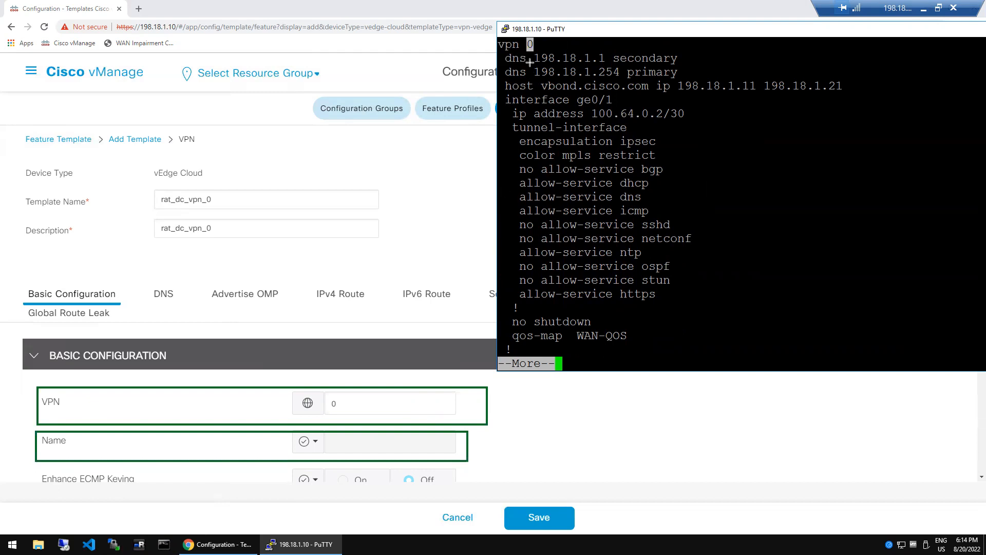
left_click_drag(503, 51, 686, 77)
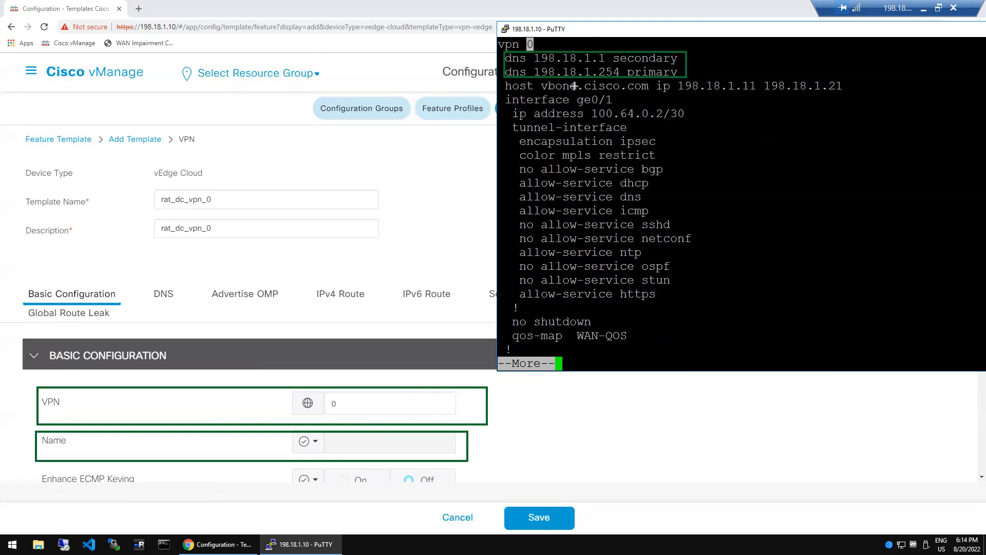
mouse_move(502, 80)
left_mouse_down()
mouse_move(714, 104)
mouse_move(846, 93)
left_mouse_up()
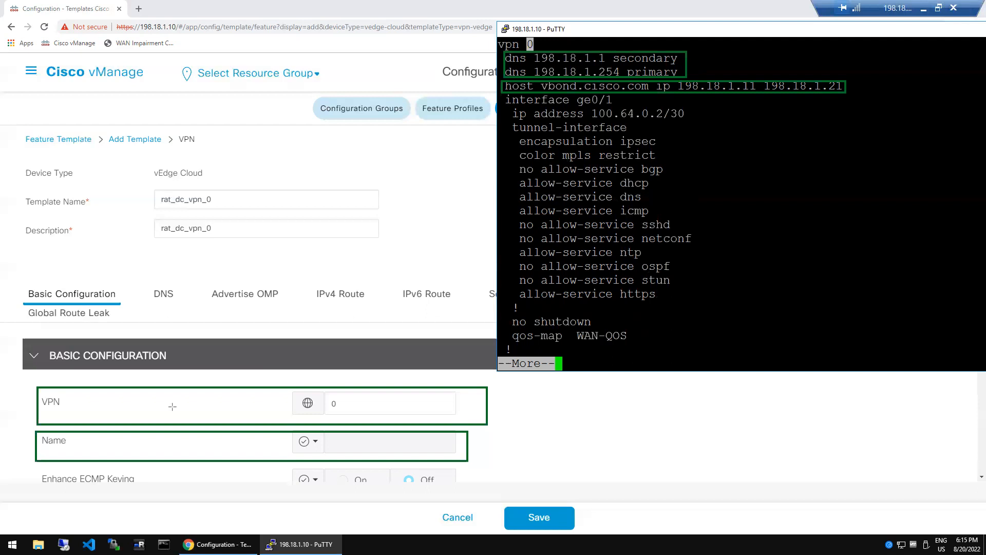
left_click(566, 320)
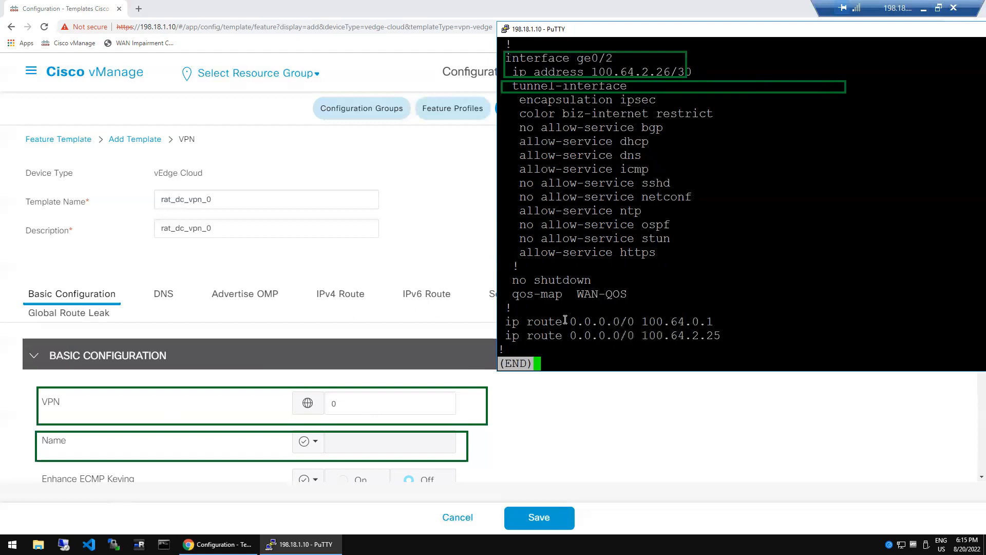
left_click_drag(507, 321, 696, 337)
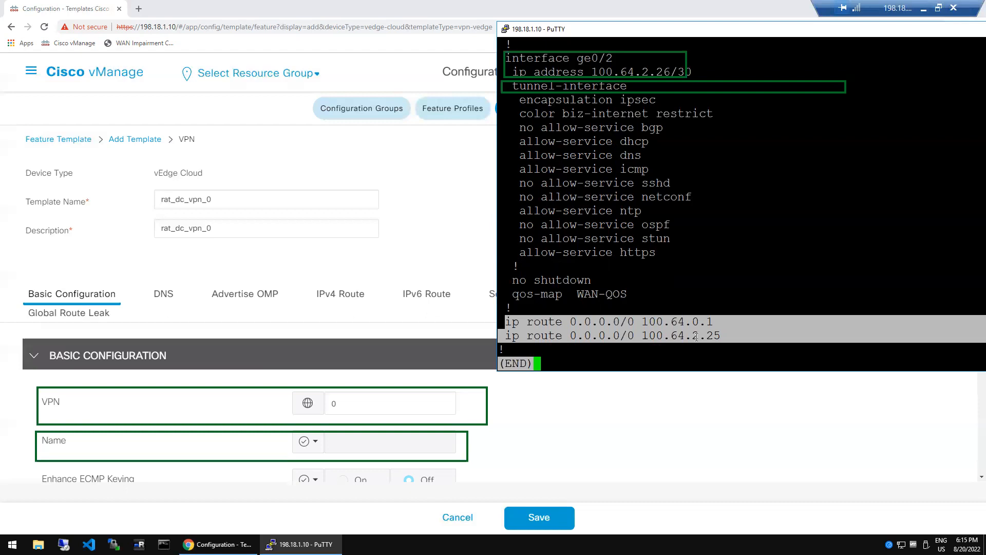
left_click(710, 301)
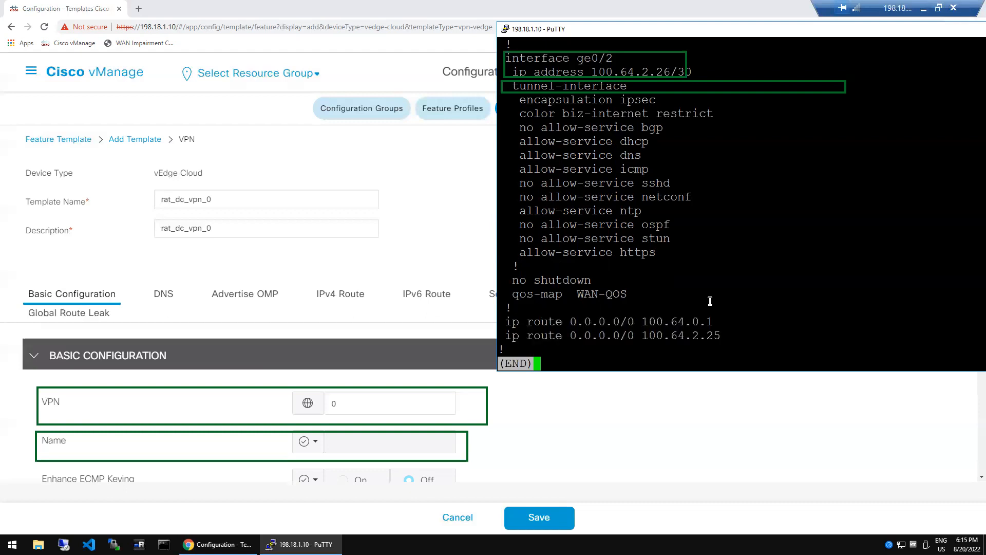
key("q")
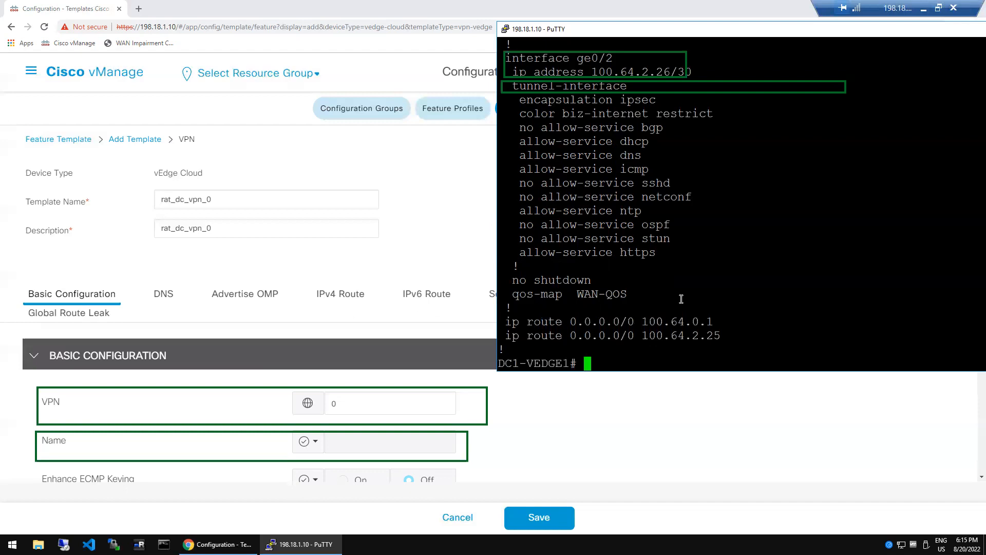
- Paste the copied ip route line at the prompt, which returns a syntax error
right_click(700, 325)
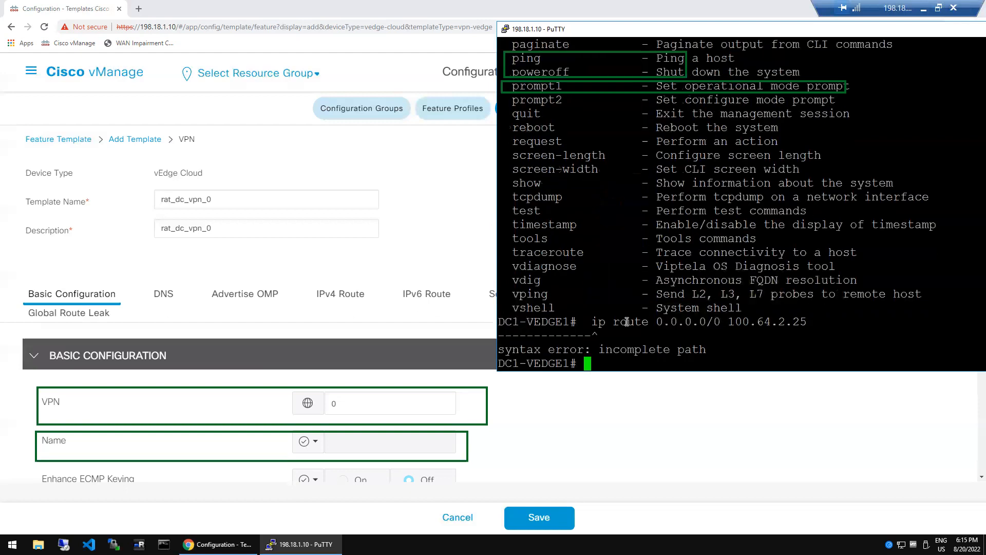
right_click(627, 322)
key("Up")
key("Up")
key("Up")
key("Up")
key("Up")
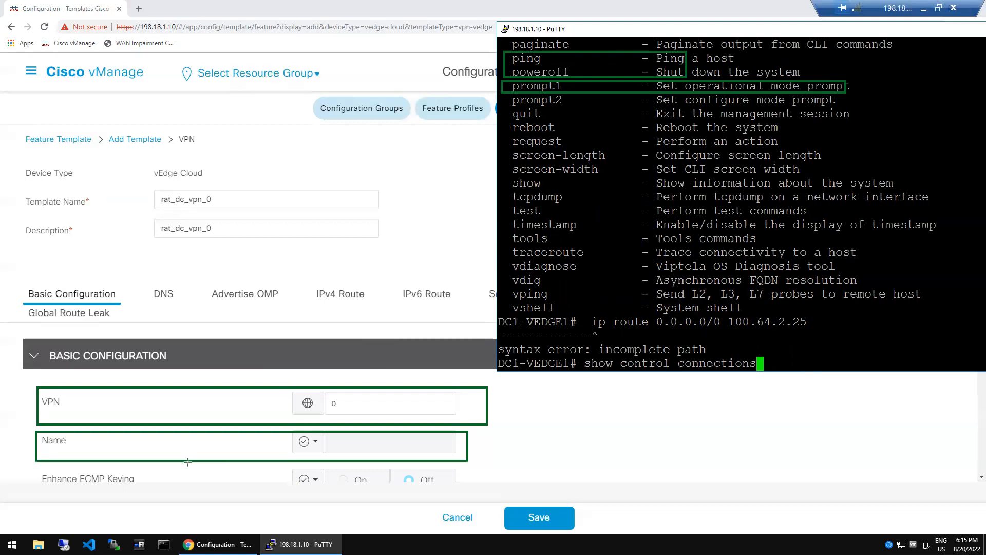
- Highlight parts of the terminal output and get show control connections typed at the prompt
left_click_drag(131, 246, 255, 340)
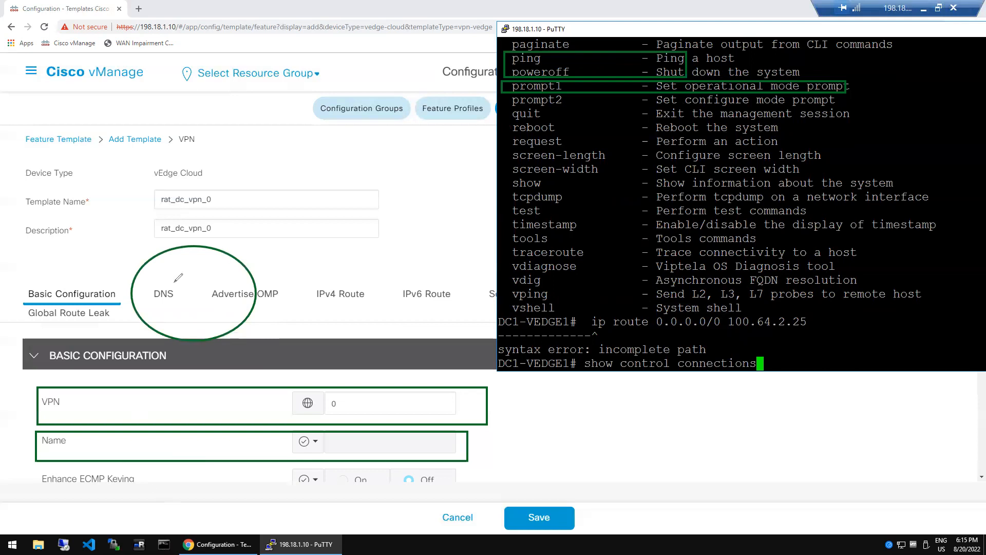
mouse_move(167, 281)
left_mouse_down()
mouse_move(222, 308)
mouse_move(173, 290)
left_mouse_up()
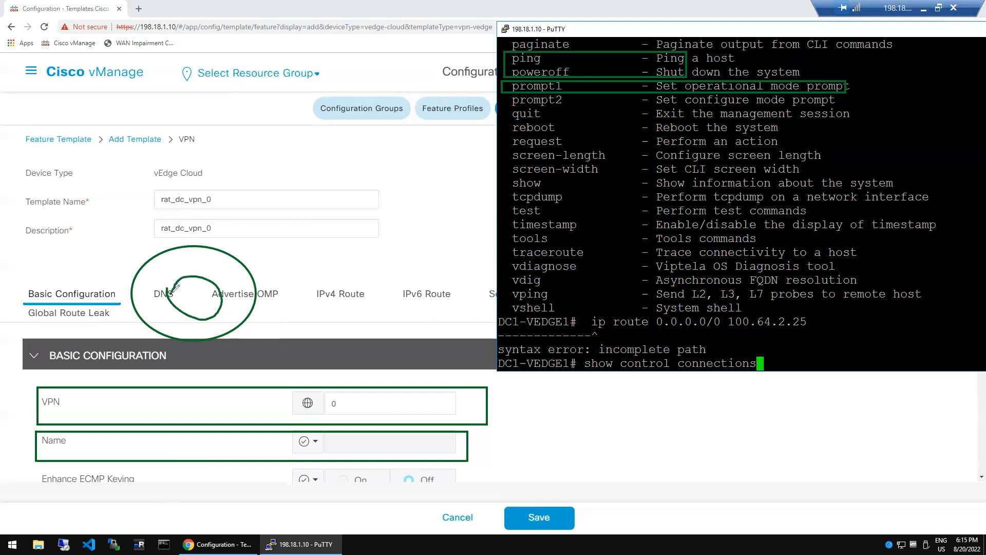
left_click_drag(199, 246, 245, 152)
left_click_drag(256, 293, 366, 307)
mouse_move(266, 146)
left_mouse_down()
mouse_move(265, 154)
mouse_move(289, 139)
mouse_move(297, 156)
left_mouse_up()
mouse_move(375, 298)
left_mouse_down()
mouse_move(374, 317)
mouse_move(400, 305)
mouse_move(387, 285)
left_mouse_up()
mouse_move(193, 188)
left_mouse_down()
mouse_move(342, 135)
mouse_move(340, 149)
mouse_move(373, 144)
left_mouse_up()
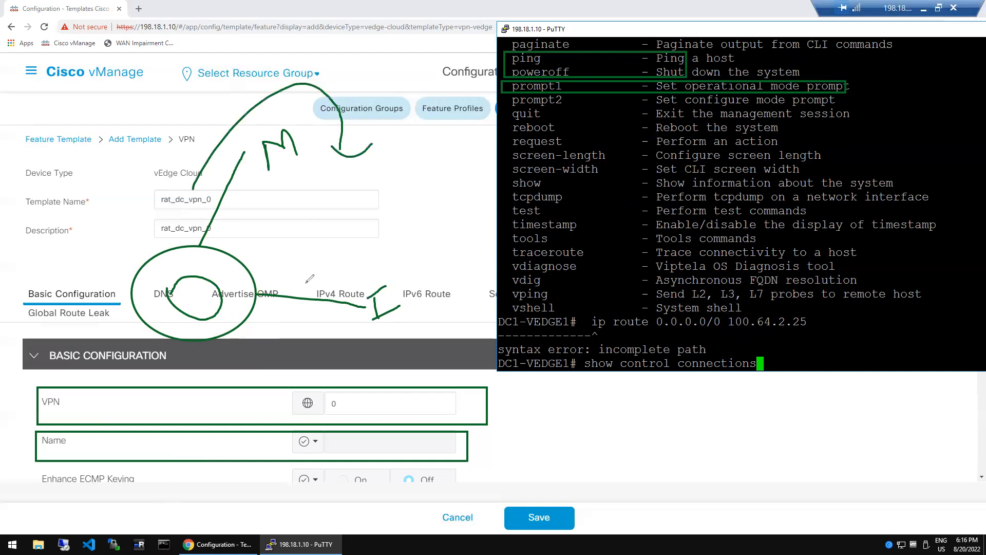
mouse_move(283, 315)
left_mouse_down()
mouse_move(336, 339)
mouse_move(451, 245)
mouse_move(443, 232)
mouse_move(472, 232)
left_mouse_up()
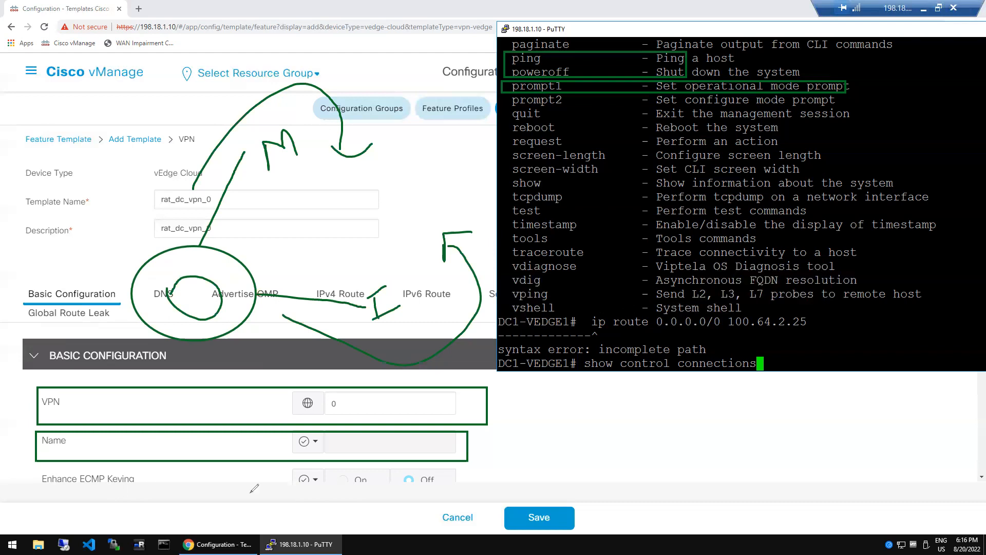
key("e")
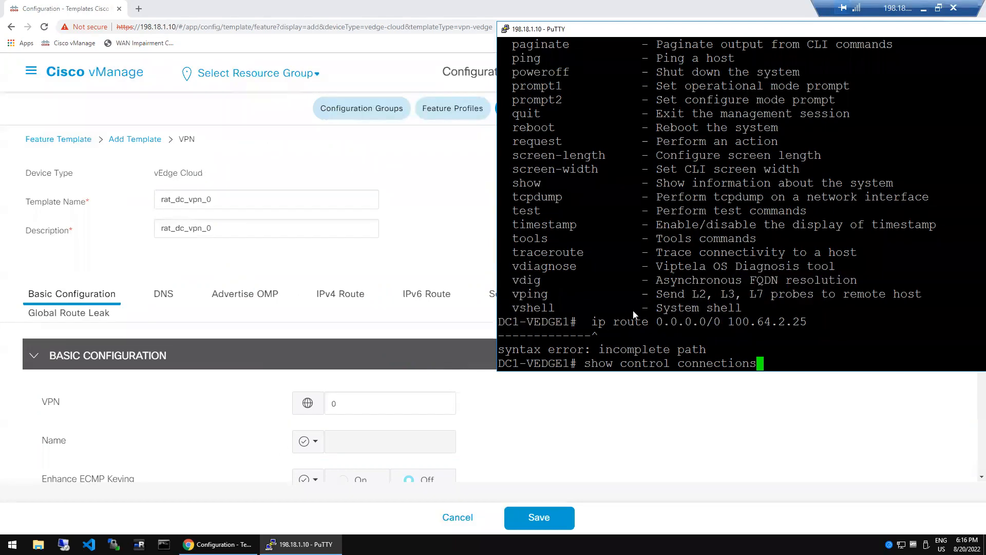
- List control connections, rerun sh run vpn 0, and switch back to the rat_dc_vpn_0 form
key("Return")
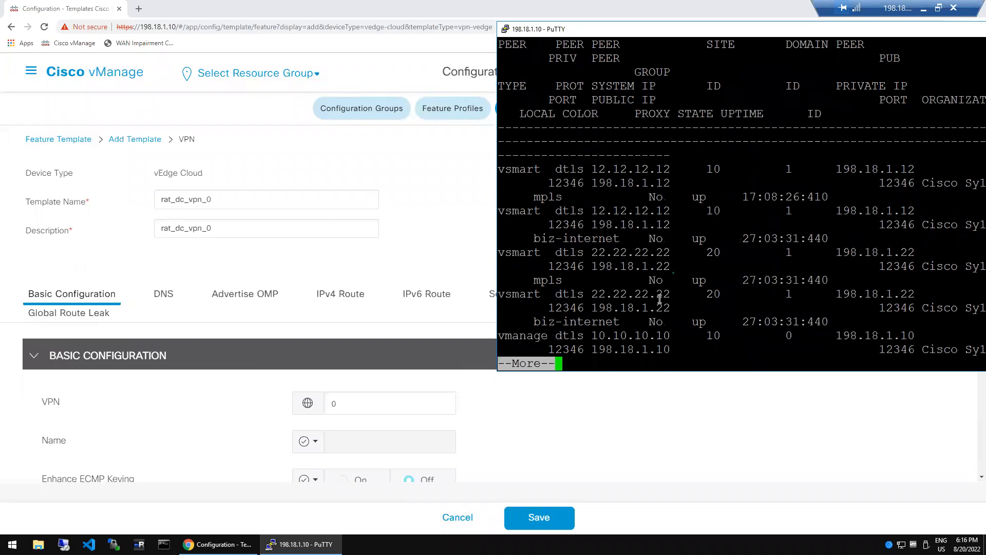
key("ctrl+c")
key("Up")
key("Up")
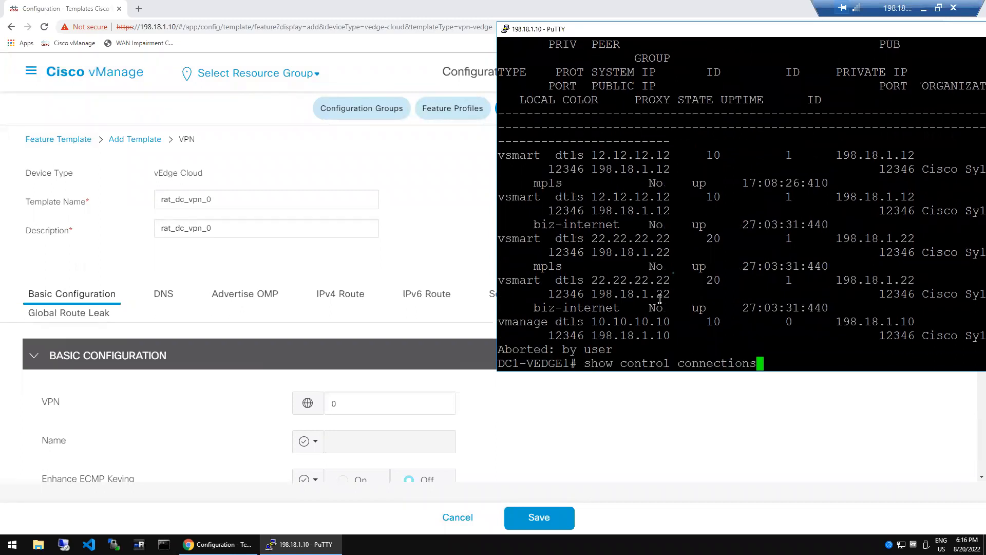
key("Up")
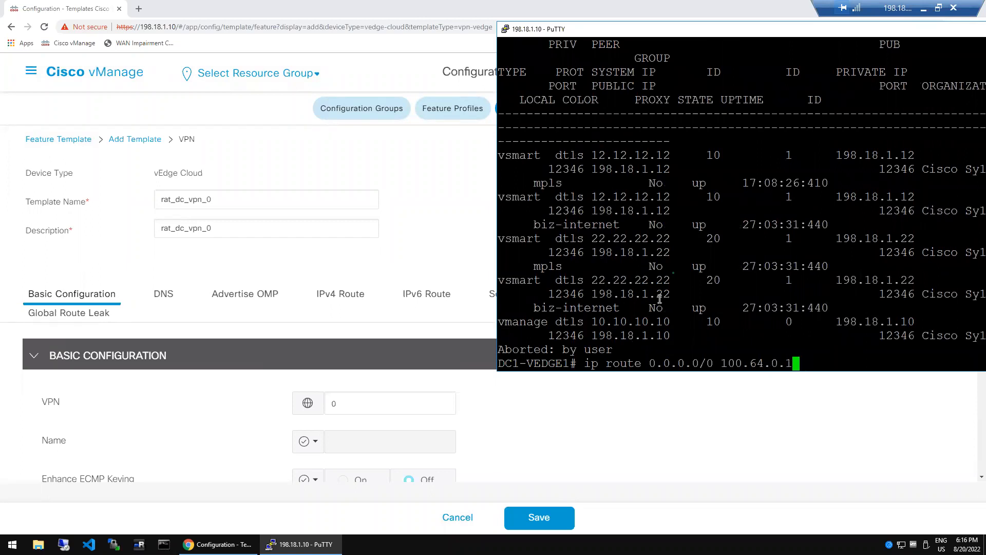
key("Up")
key("Return")
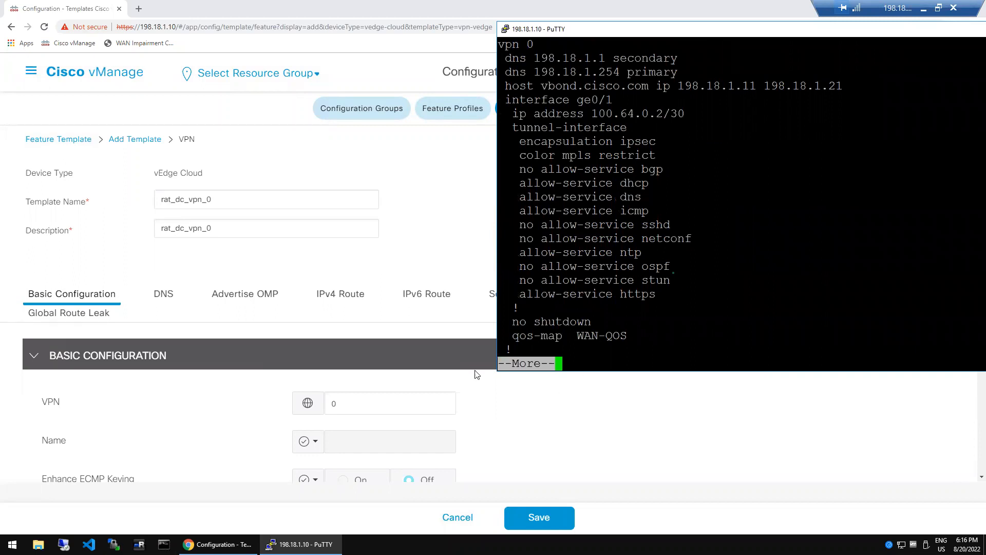
left_click(447, 369)
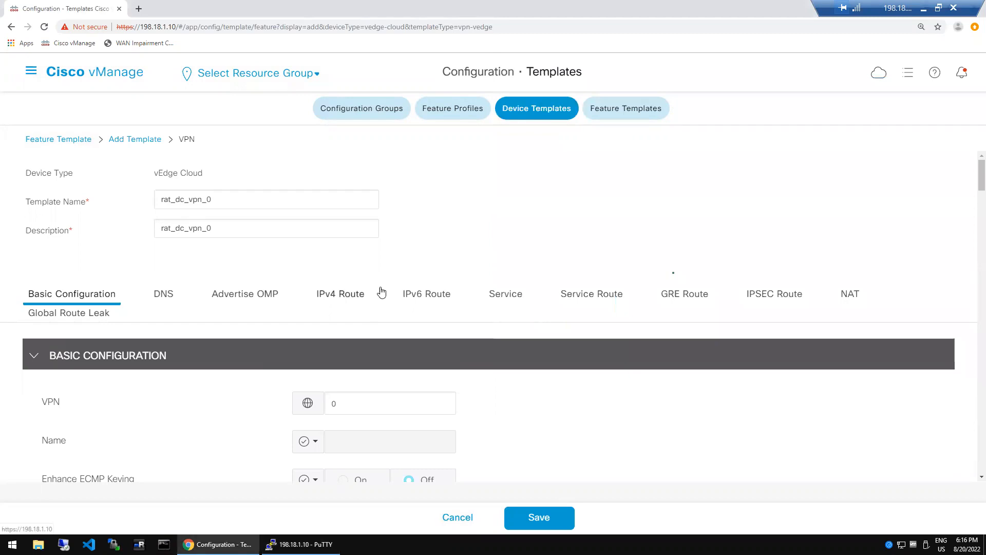
- Switch the Primary DNS Address scope from Device Specific to Global, ready for an address
left_click_drag(973, 179, 972, 187)
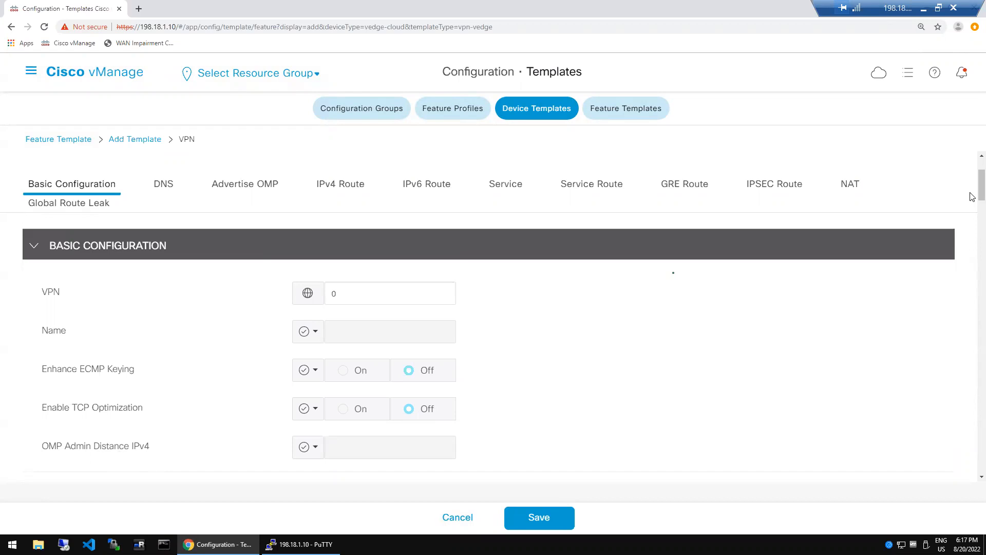
left_click_drag(972, 196, 972, 234)
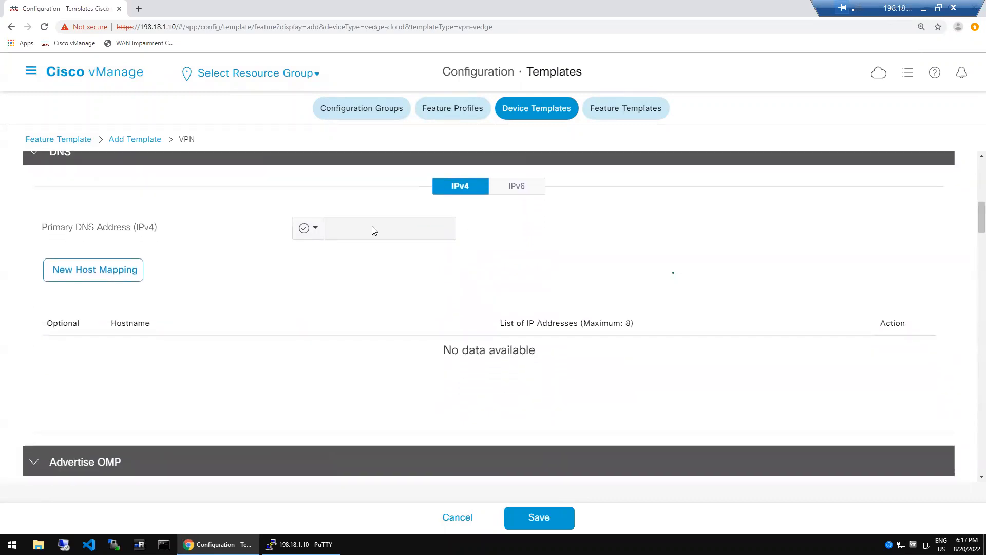
left_click(314, 229)
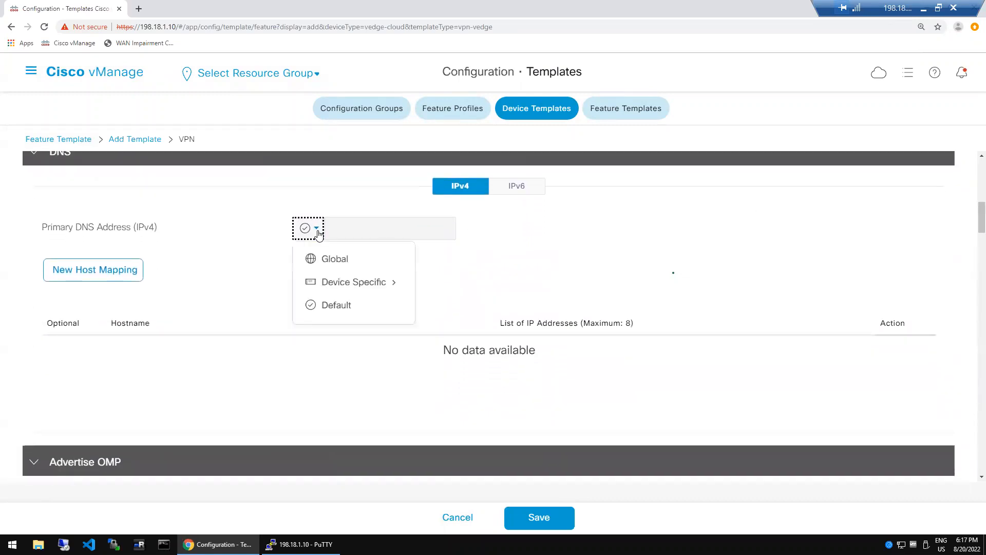
mouse_move(343, 282)
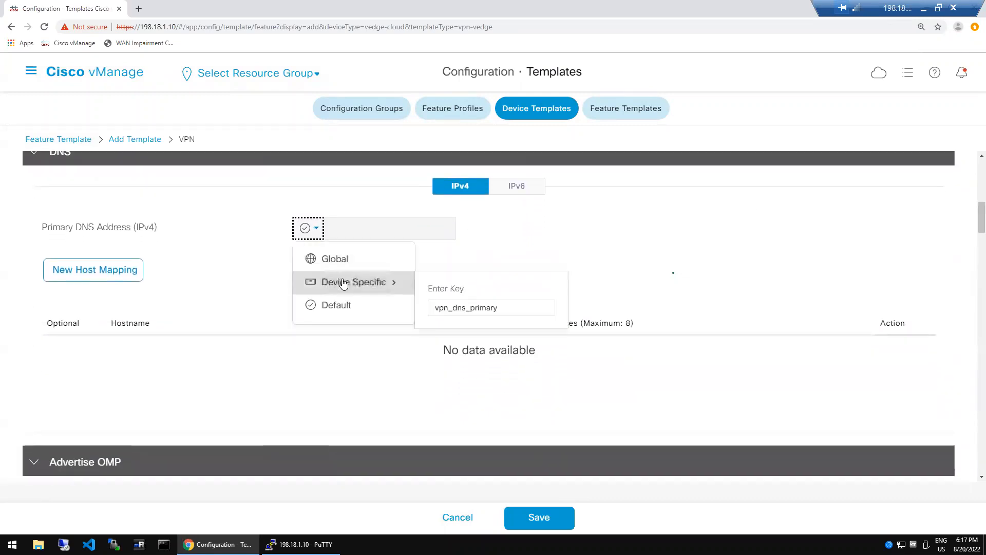
left_click(460, 306)
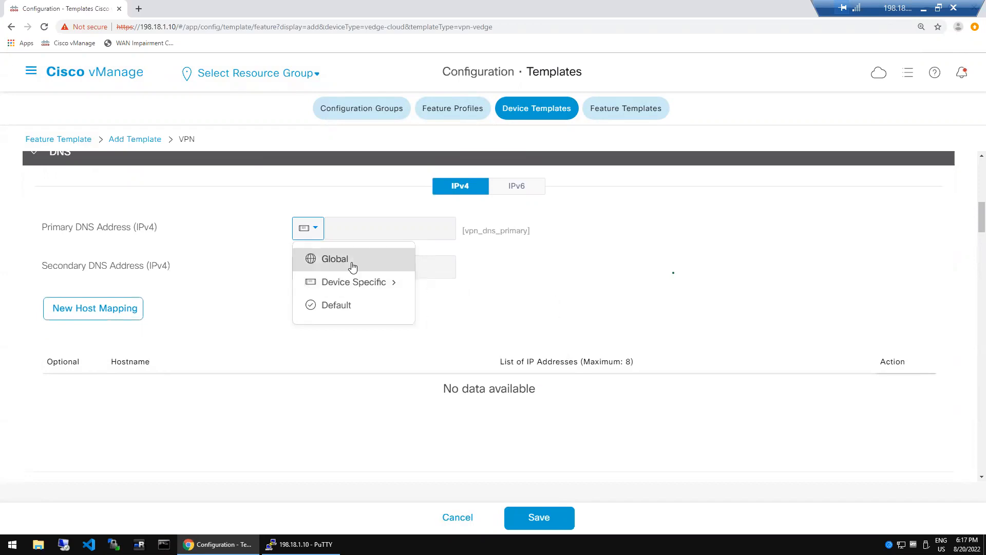
left_click(352, 267)
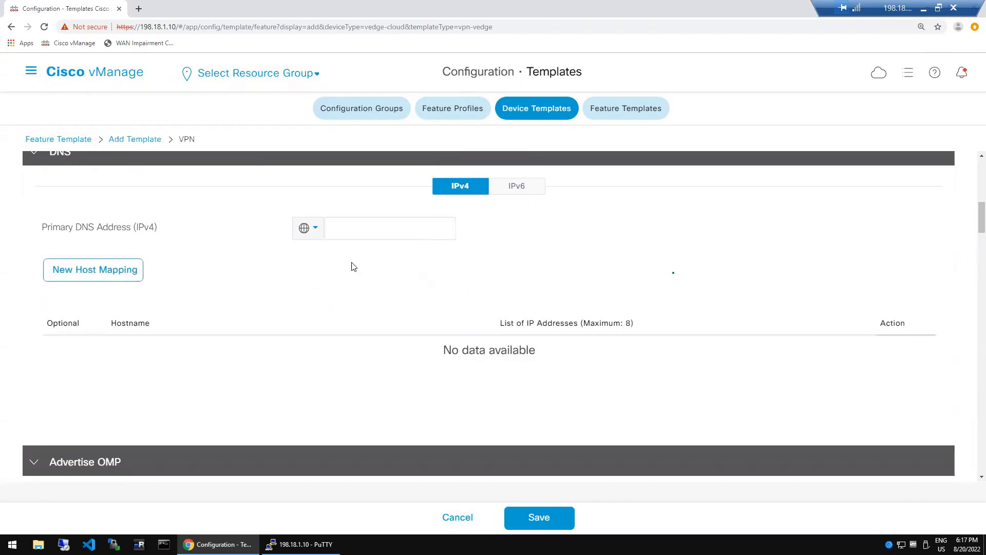
left_click(359, 233)
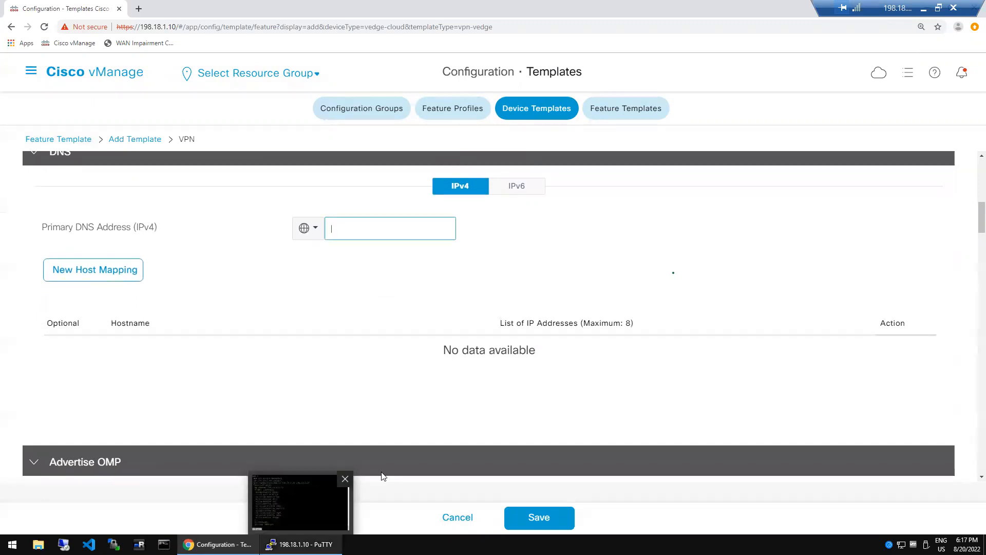
left_click(329, 506)
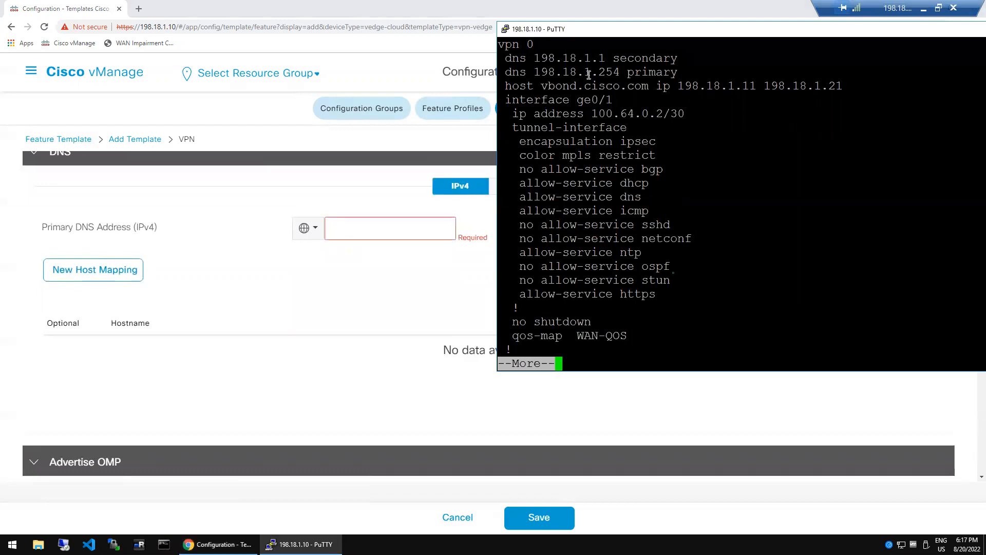
- Copy 198.18.1.254 from the router config into the Primary DNS Address
double_click(586, 73)
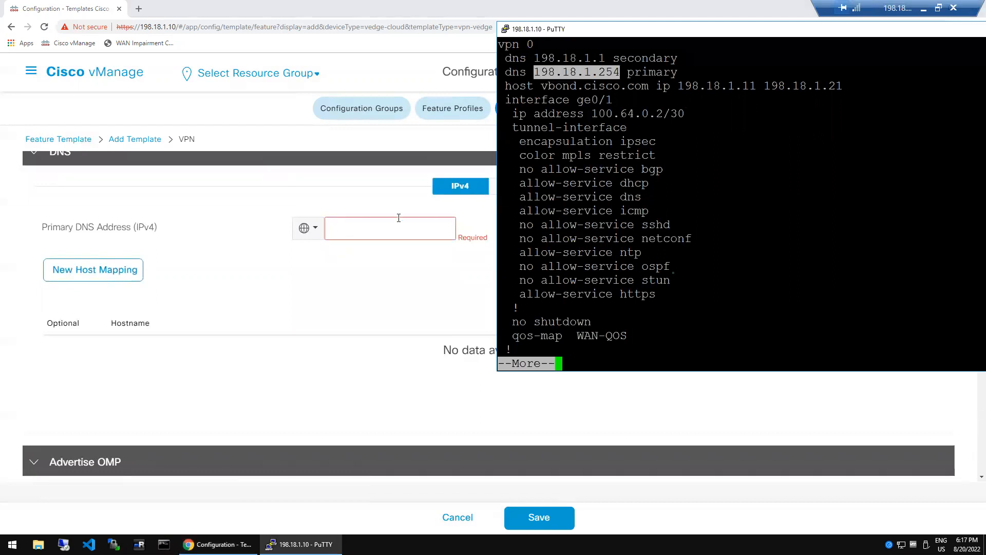
left_click(388, 229)
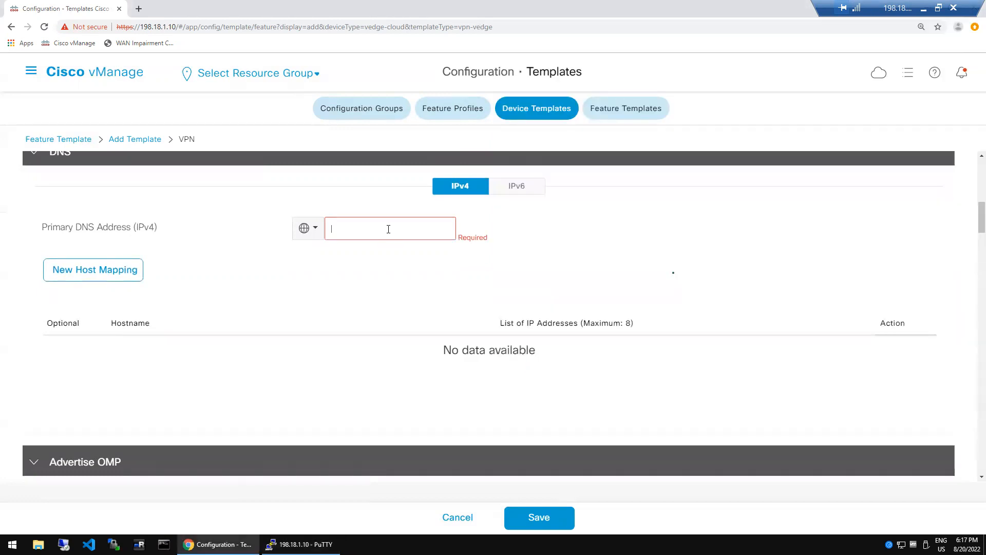
key("ctrl+v")
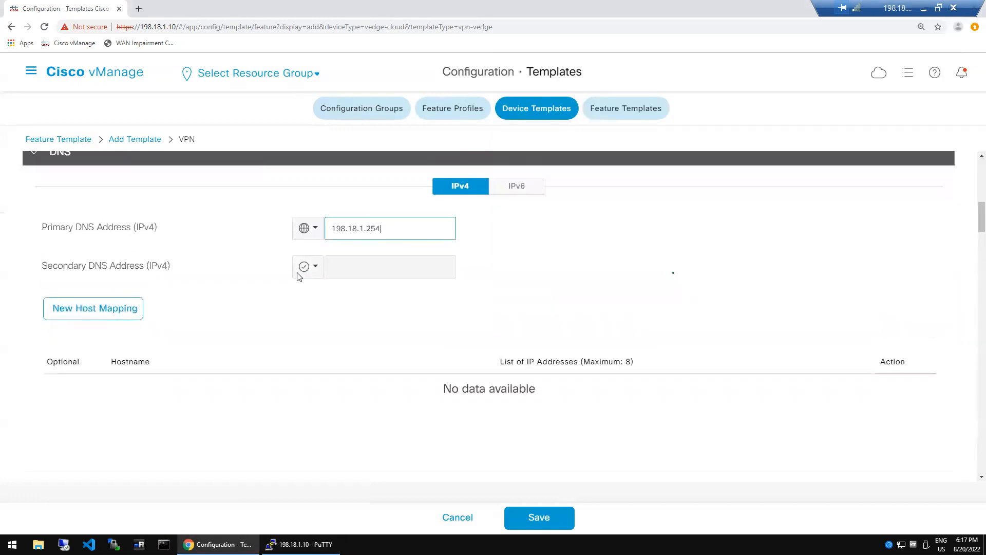
- Make the Secondary DNS Address global and paste 198.18.1.1 from the router config
left_click(312, 268)
left_click(331, 297)
left_click(369, 264)
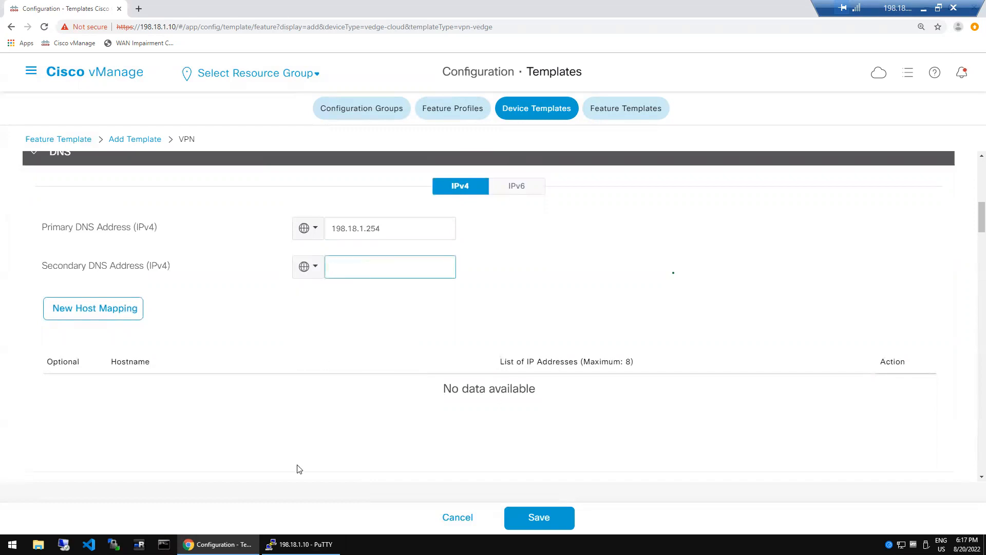
left_click(303, 544)
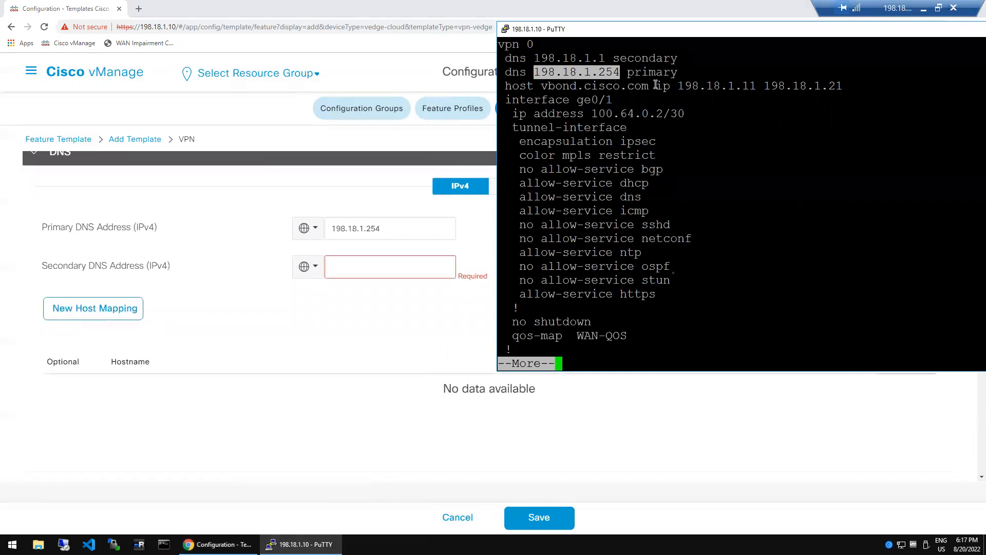
double_click(583, 58)
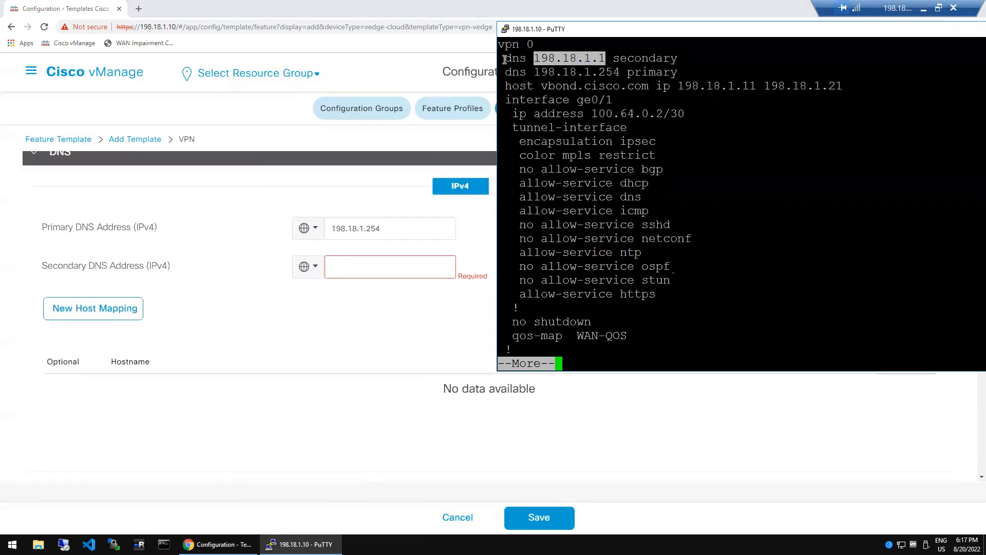
left_click_drag(501, 47, 610, 86)
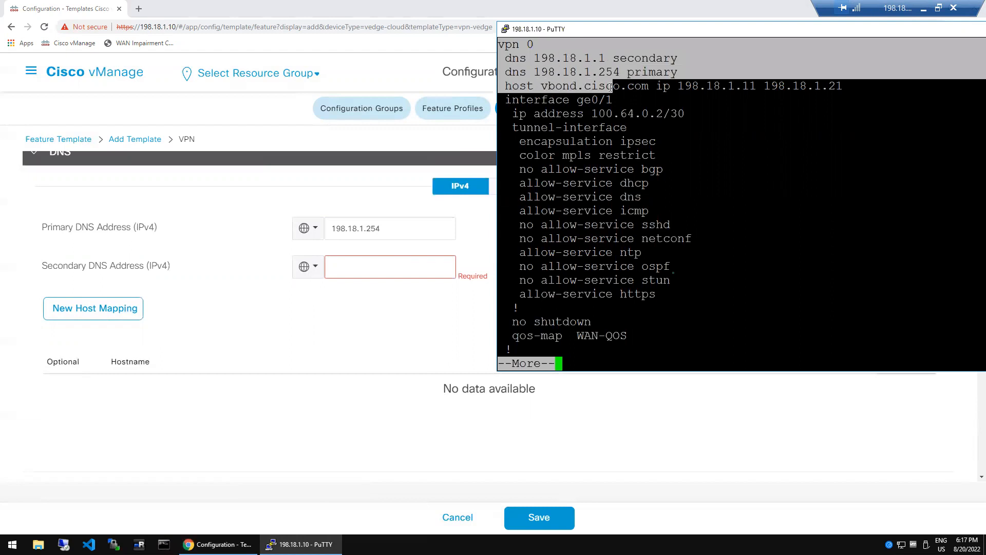
left_click(610, 86)
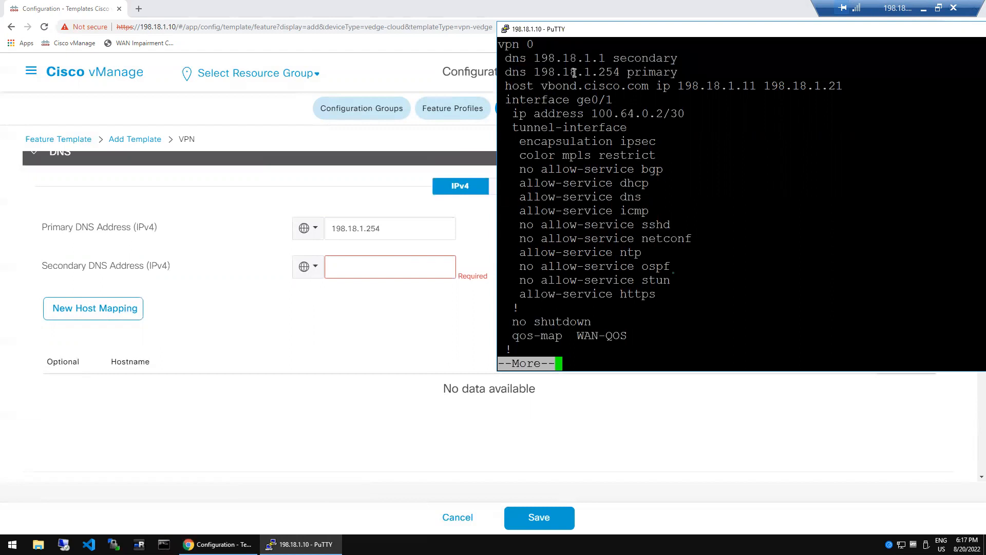
double_click(575, 61)
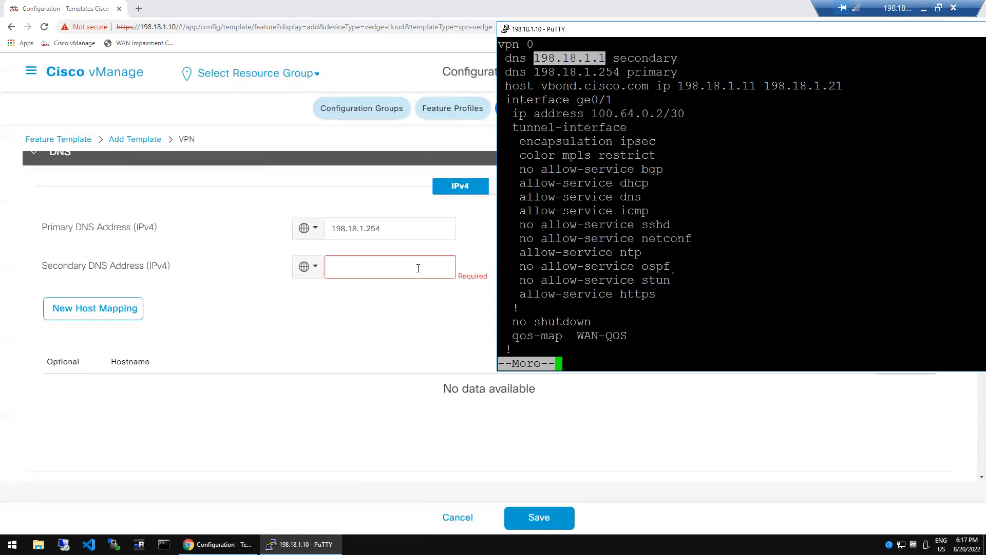
left_click(418, 267)
type("198.18.1.1")
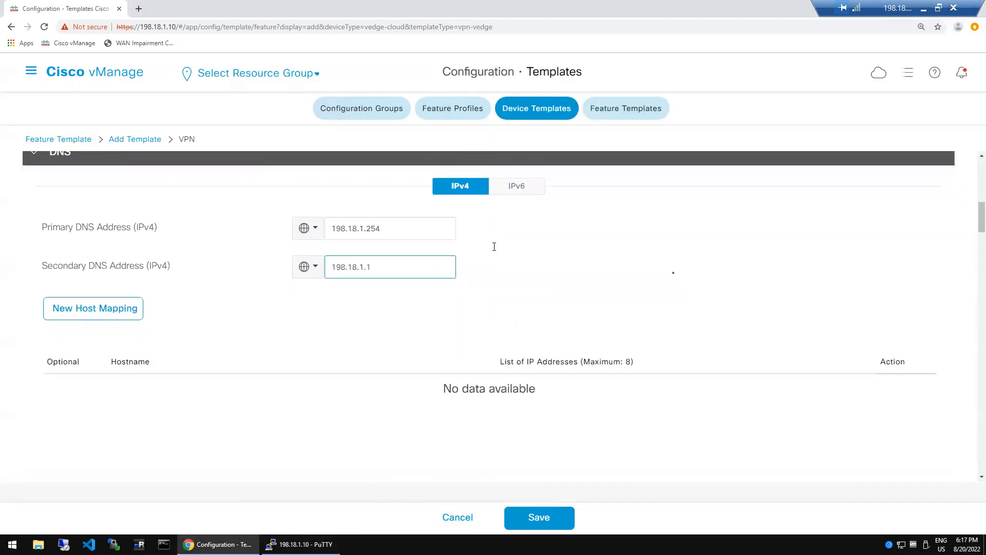
left_click(506, 252)
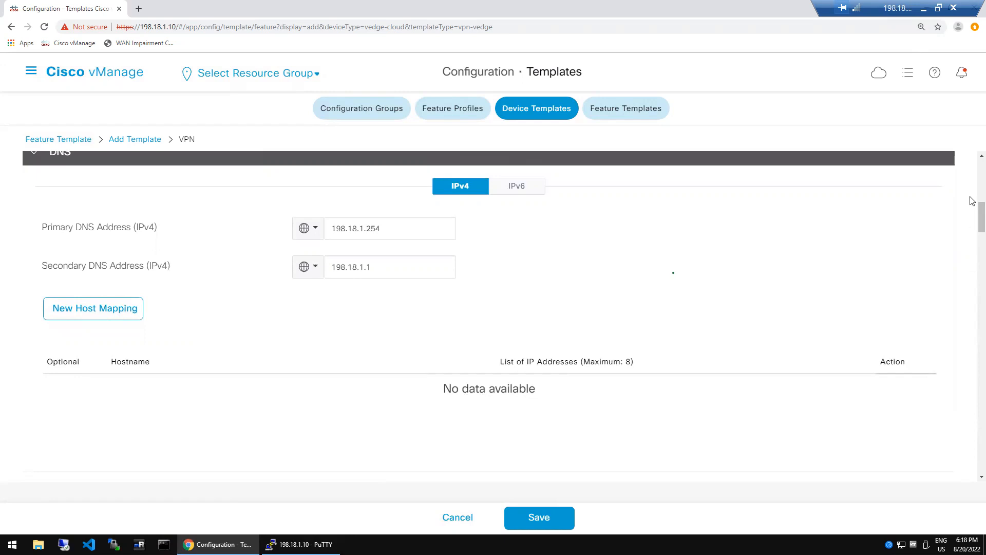
scroll(973, 188, "up", 5)
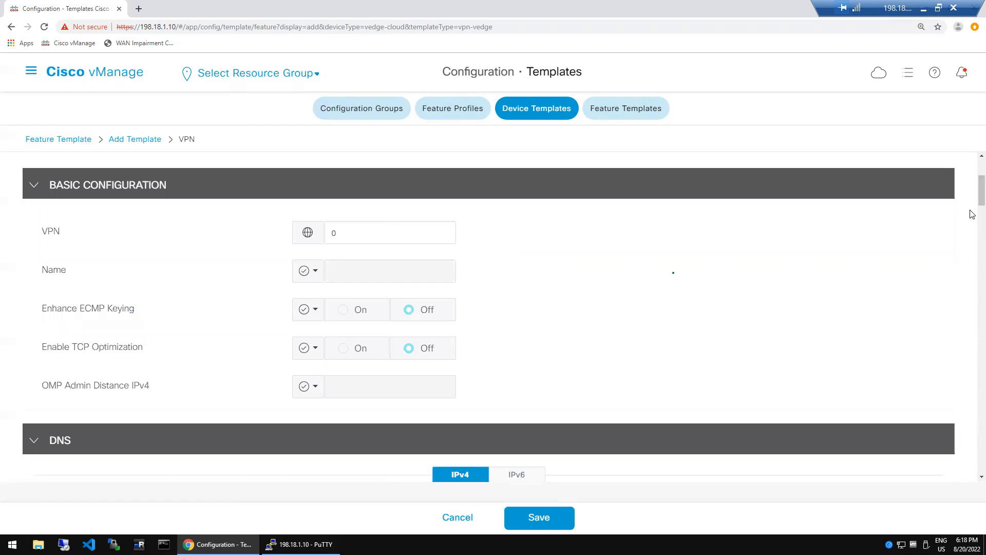
scroll(972, 214, "down", 5)
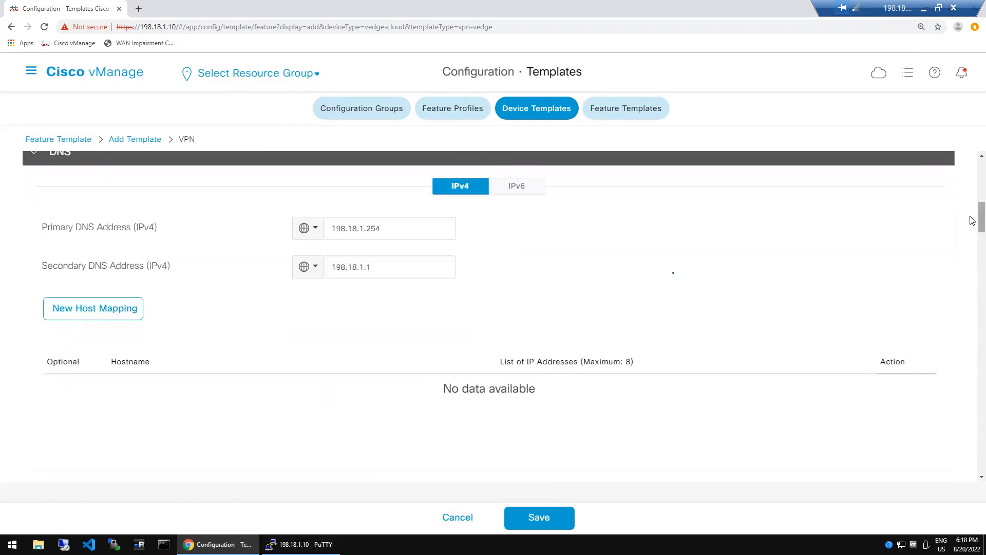
scroll(972, 224, "down", 1)
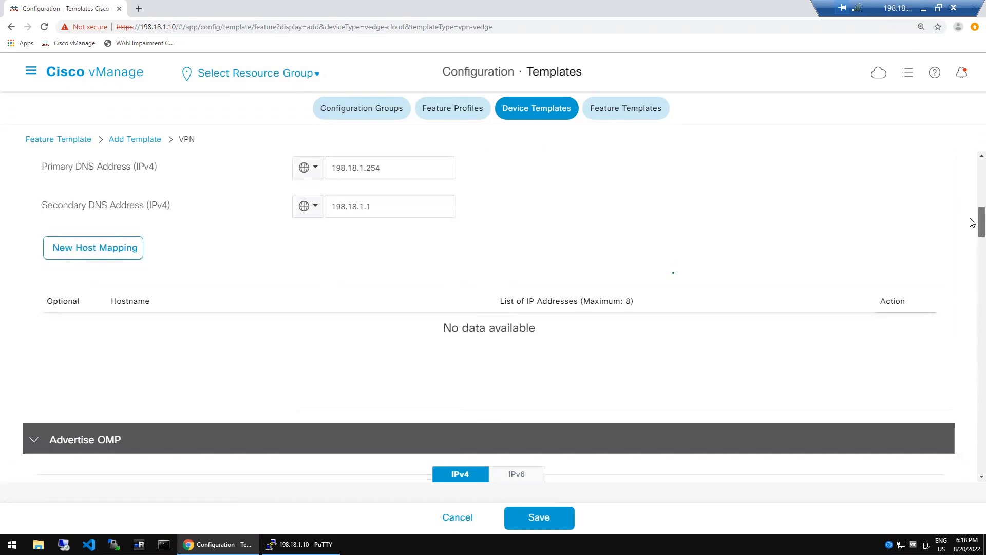
scroll(973, 225, "up", 1)
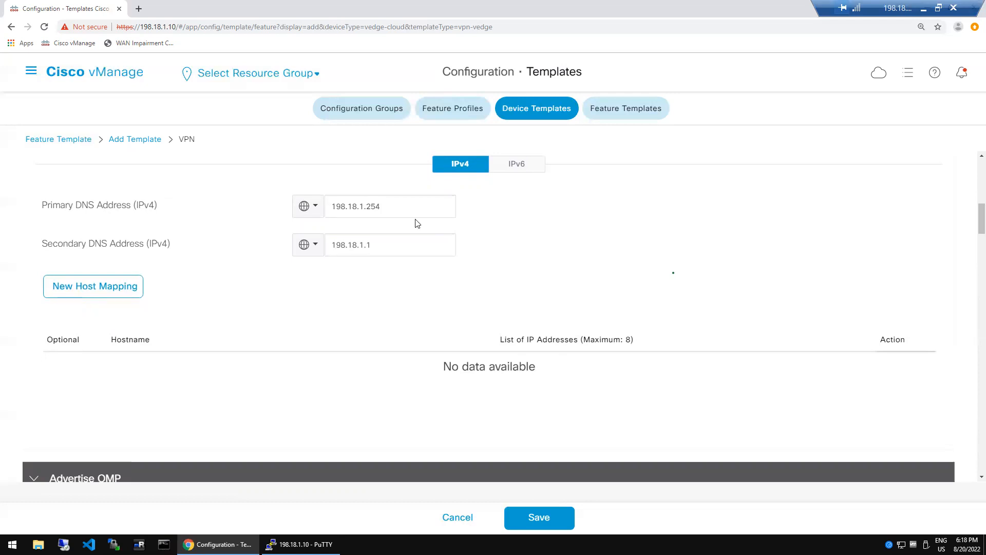
double_click(391, 211)
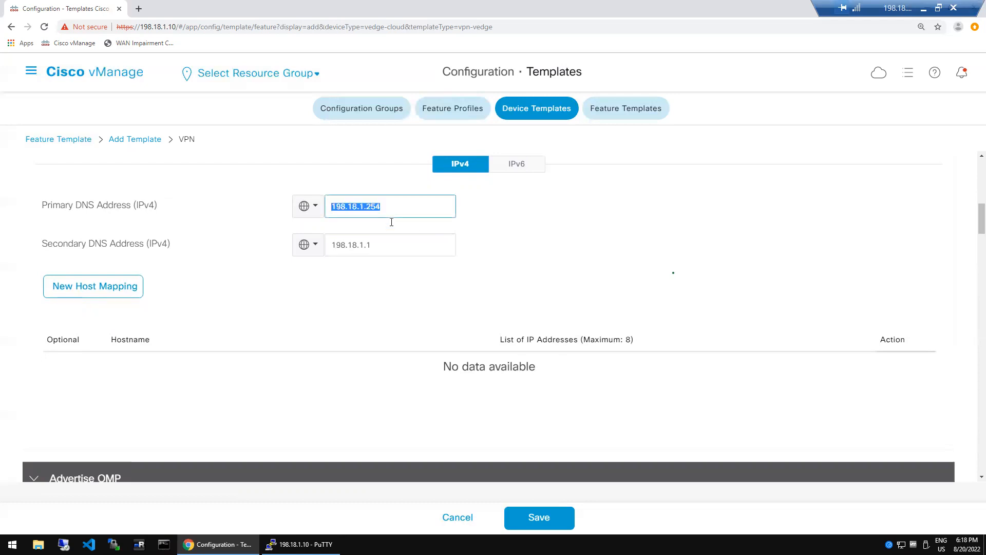
double_click(391, 252)
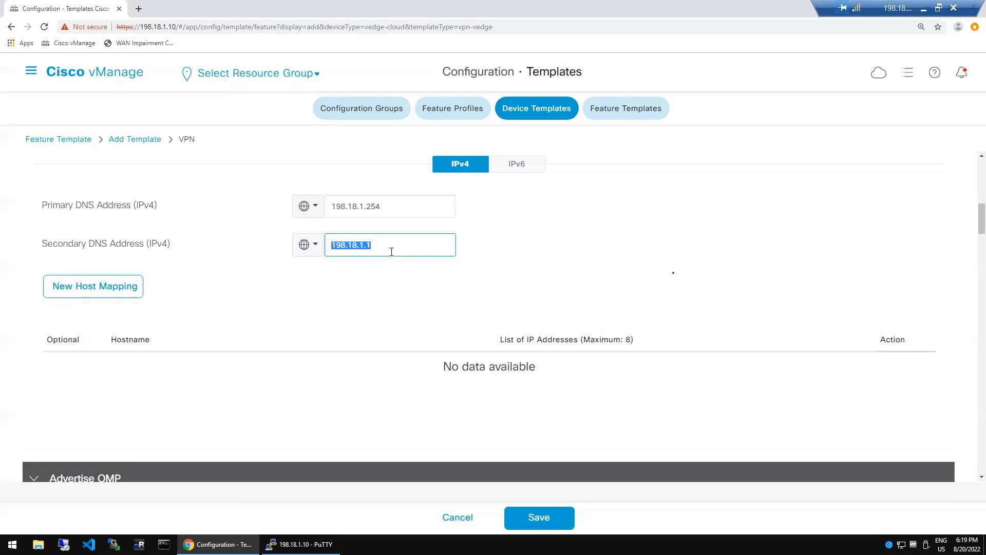
left_click(296, 307)
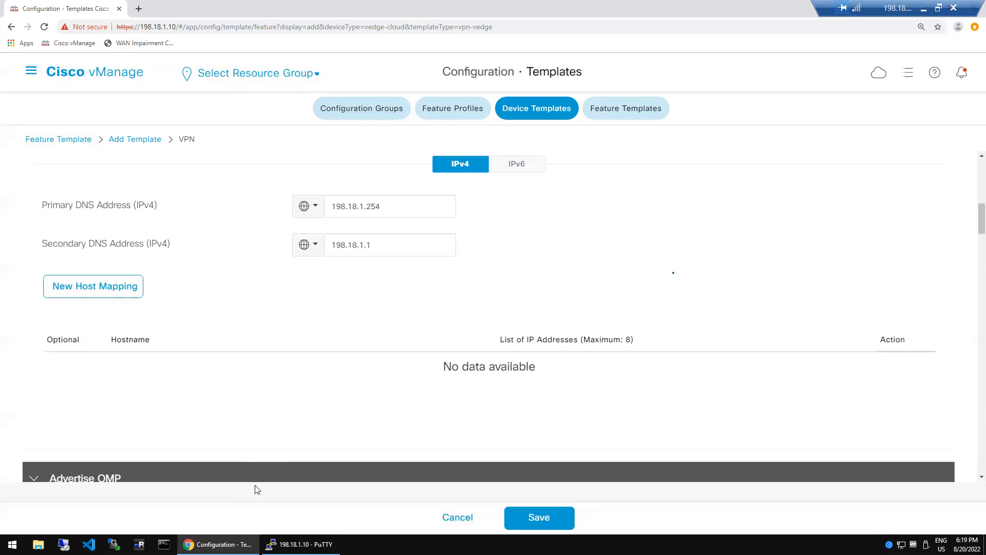
left_click(397, 381)
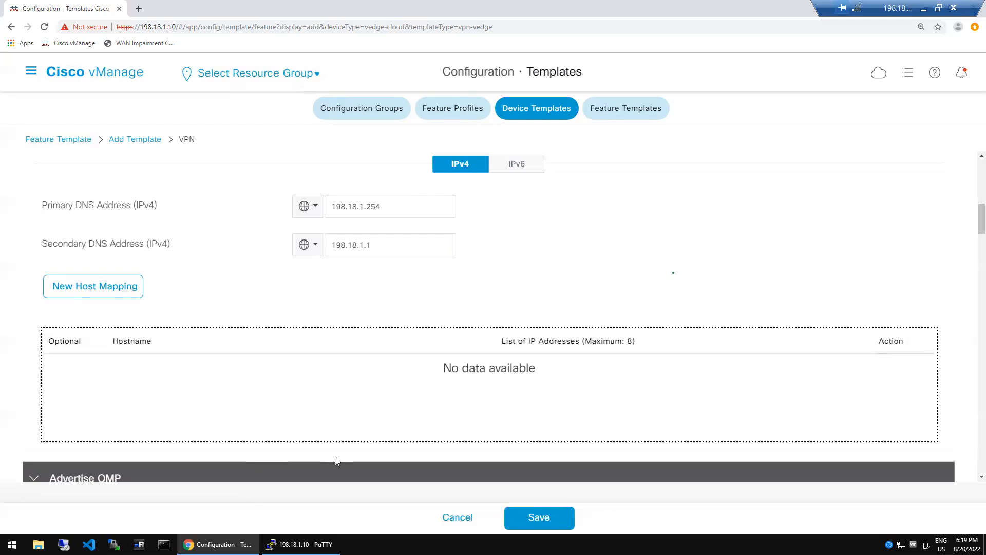
- Add a new host mapping with hostname vbond.cisco.com copied from the router config
left_click(302, 544)
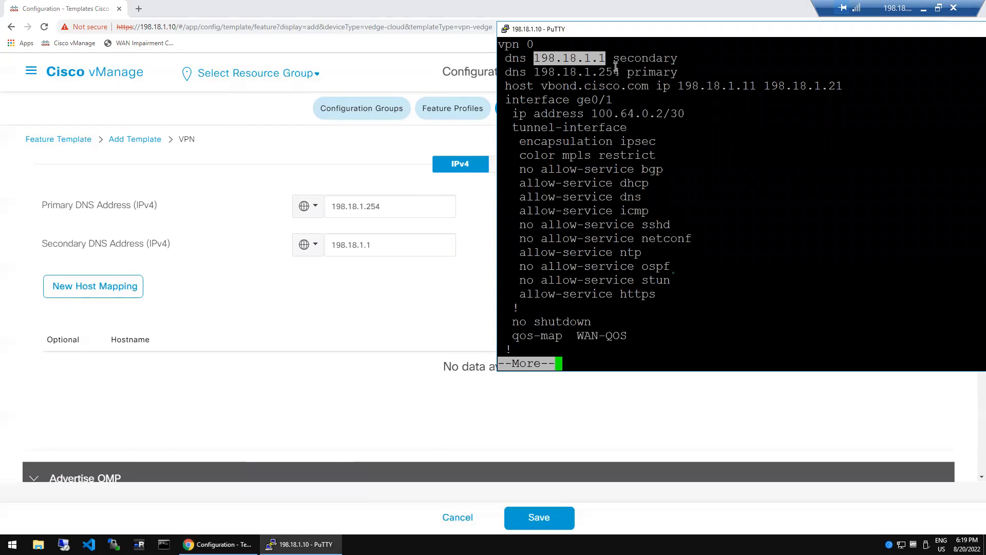
double_click(648, 71)
double_click(644, 59)
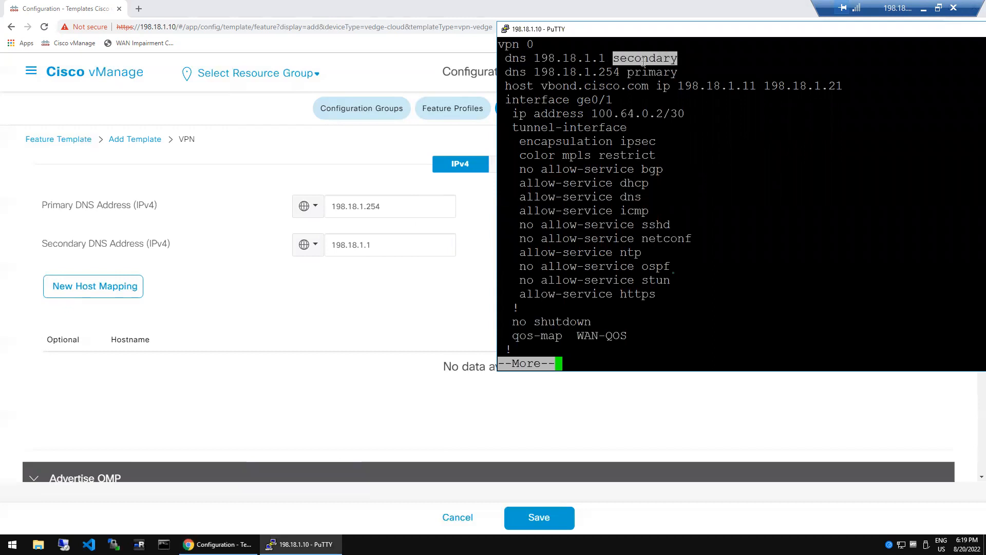
left_click(286, 303)
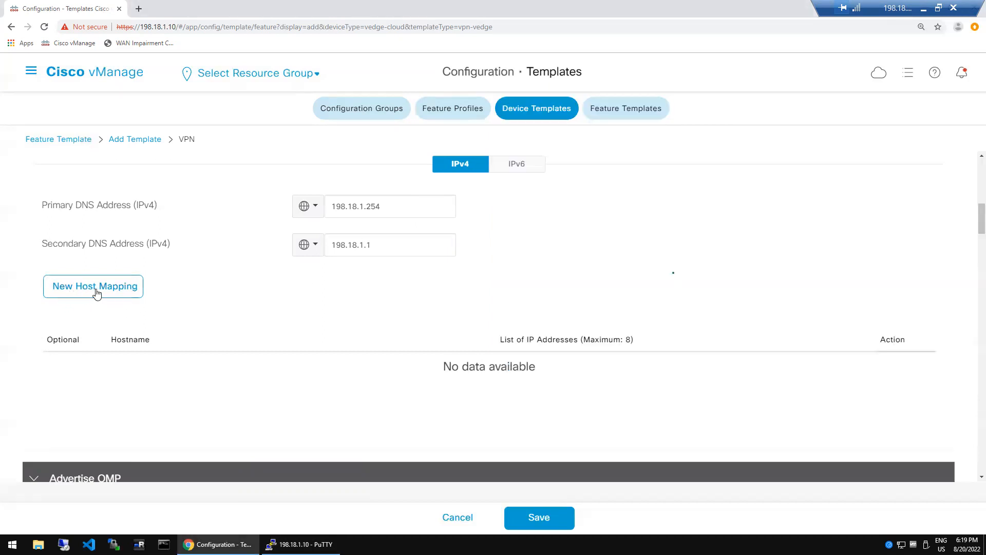
left_click(115, 289)
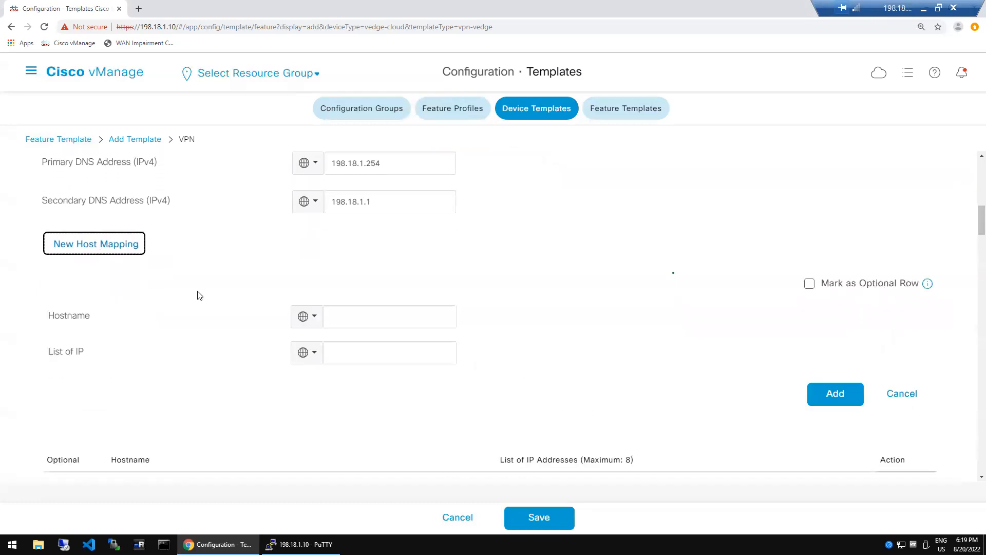
left_click(357, 319)
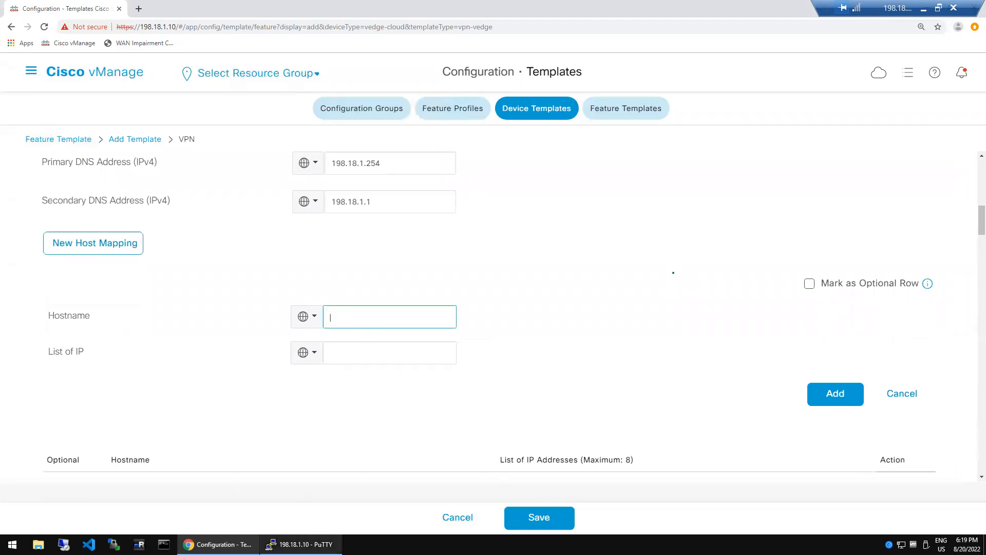
left_click(303, 544)
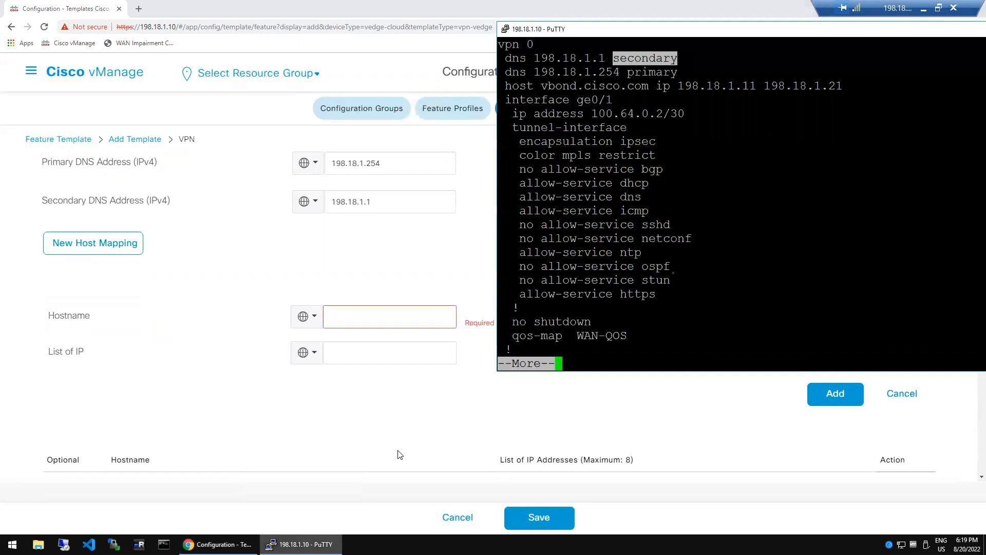
double_click(602, 90)
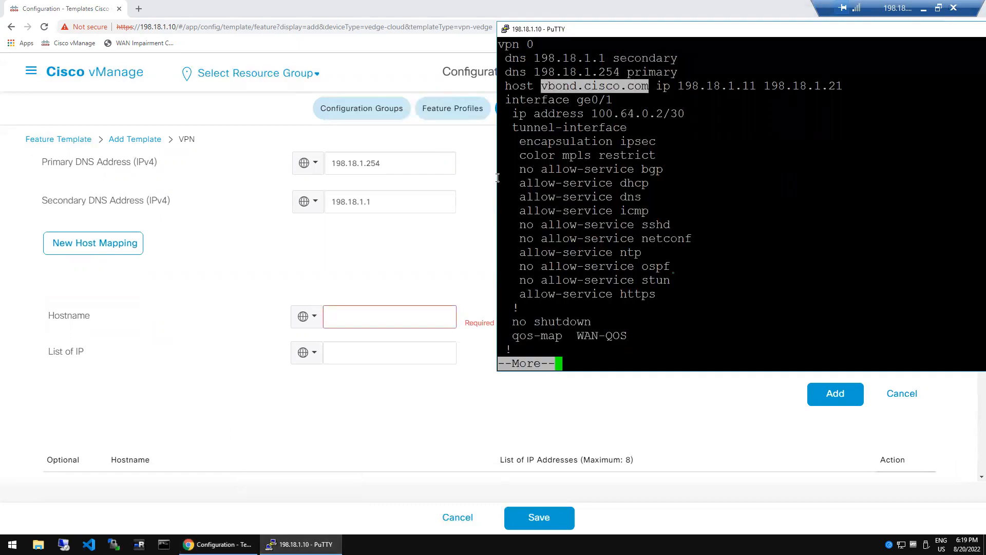
left_click(377, 322)
type("vbond.cisco.com")
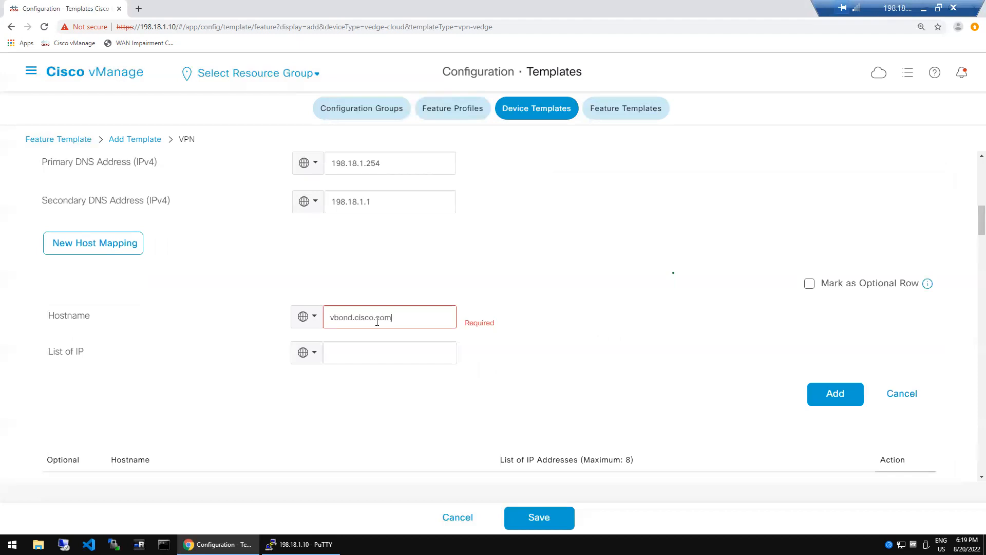
- Fill the mapping's IP list with 198.18.1.11,198.18.1.21
left_click(376, 354)
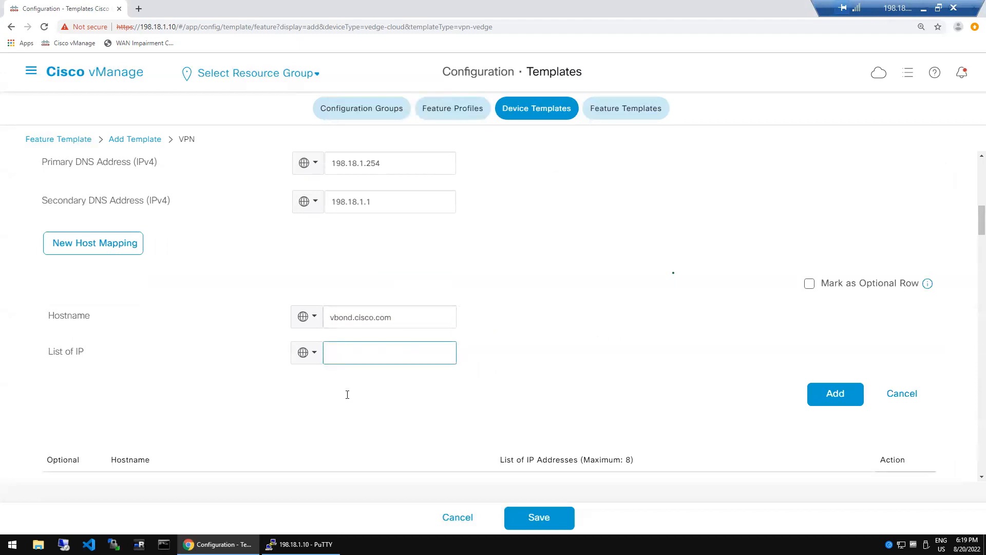
key("alt+Tab")
key("alt+Tab")
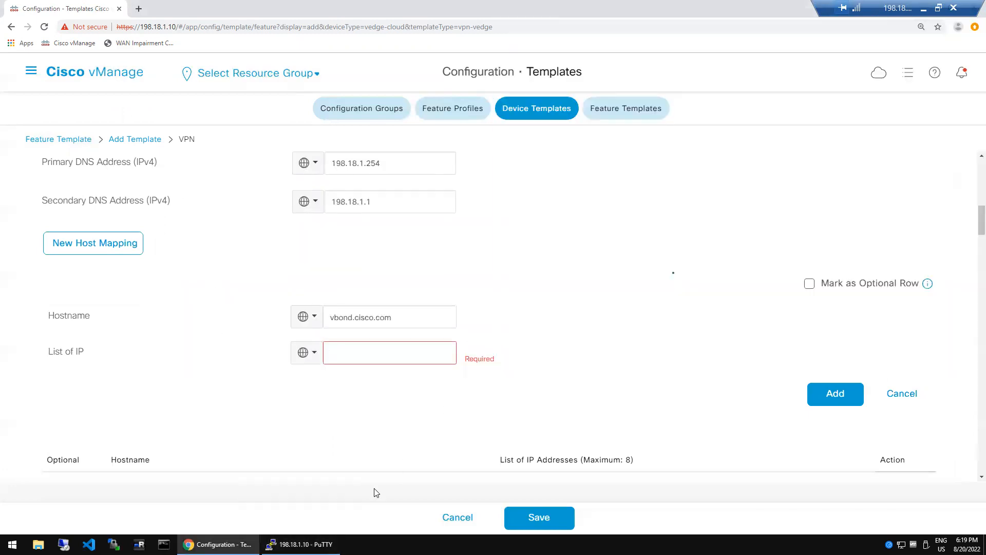
key("alt+Tab")
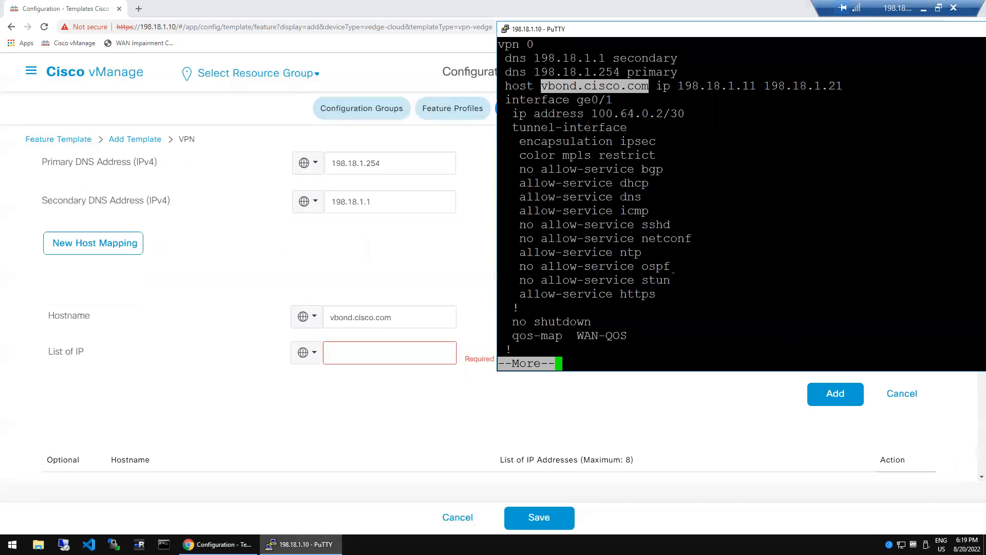
double_click(732, 86)
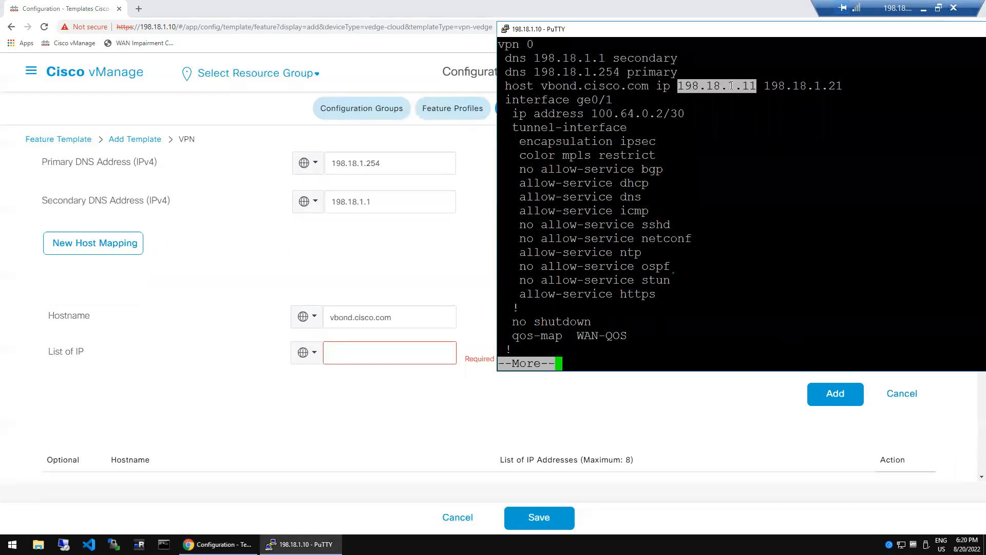
left_click(411, 357)
type("198.18.1.11")
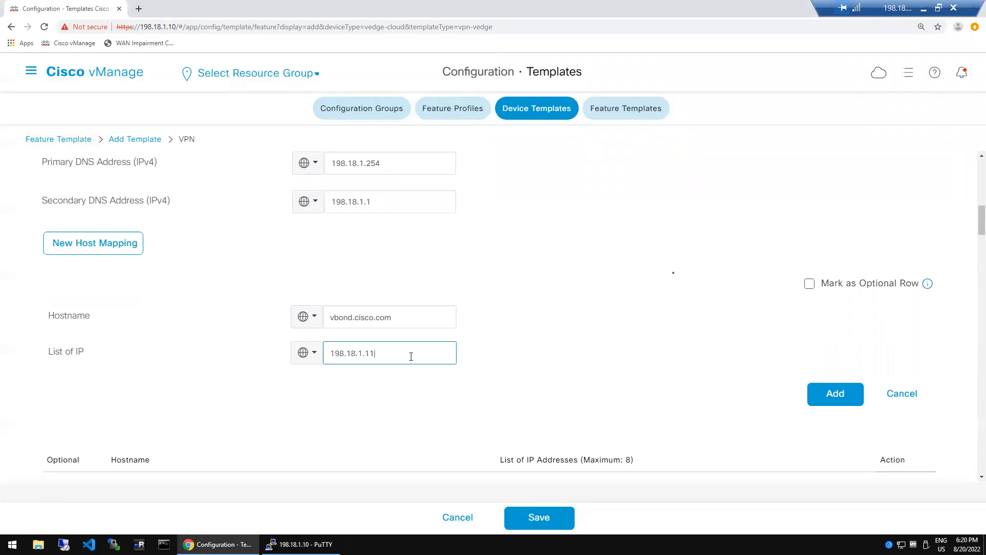
type(",")
type("198.18.1.11")
key("BackSpace")
type("21")
left_click(562, 342)
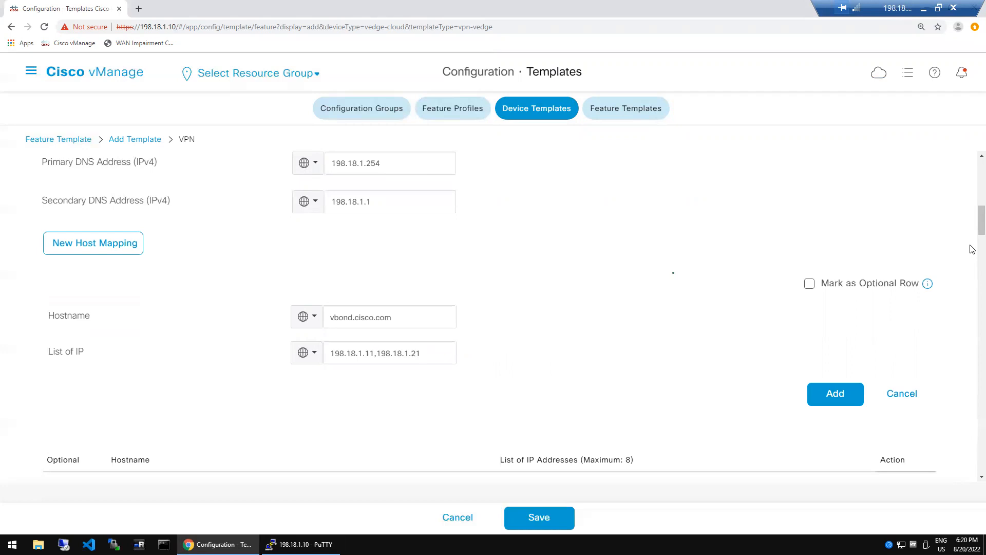
scroll(973, 249, "down", 5)
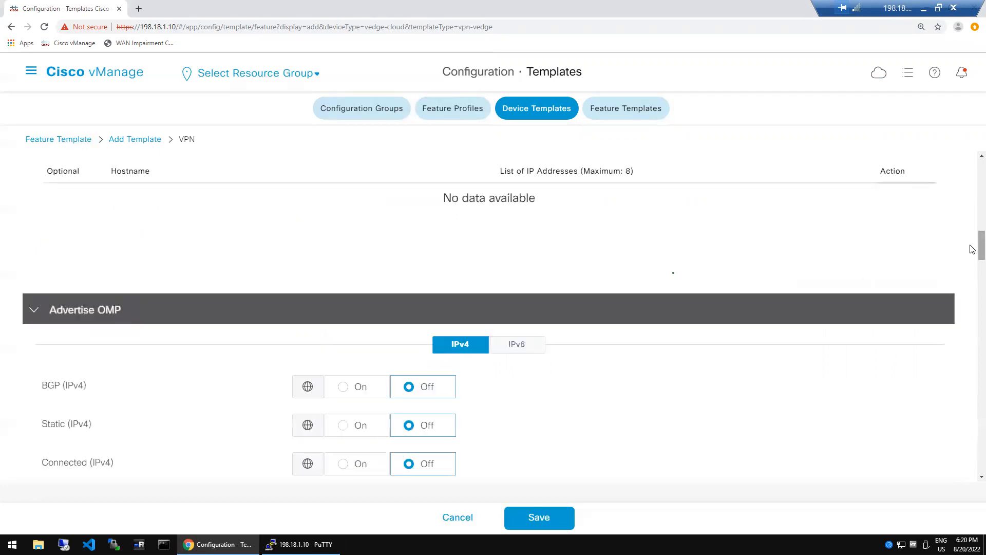
- Scroll past Advertise OMP, all protocols Off, to the empty IPv4 Route section
scroll(972, 249, "down", 2)
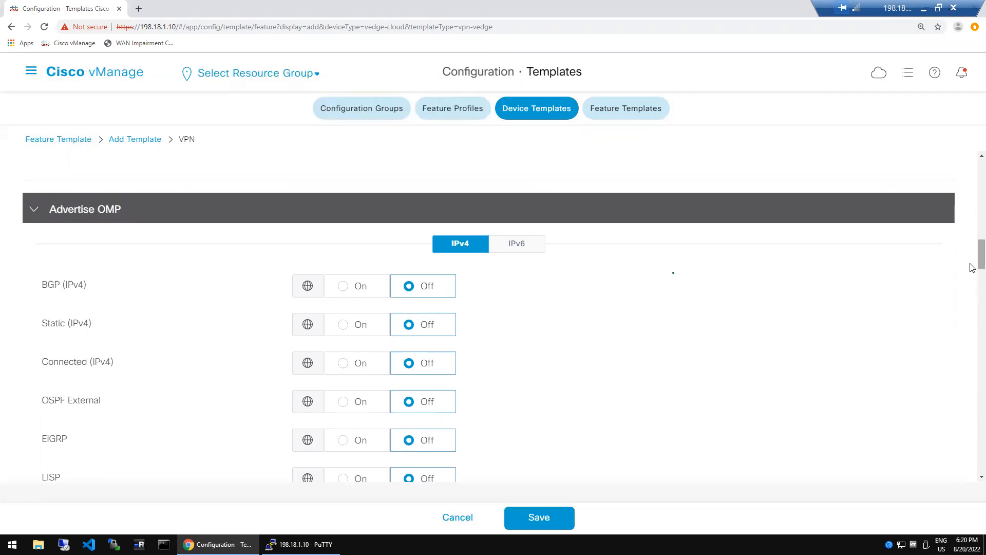
scroll(972, 277, "down", 3)
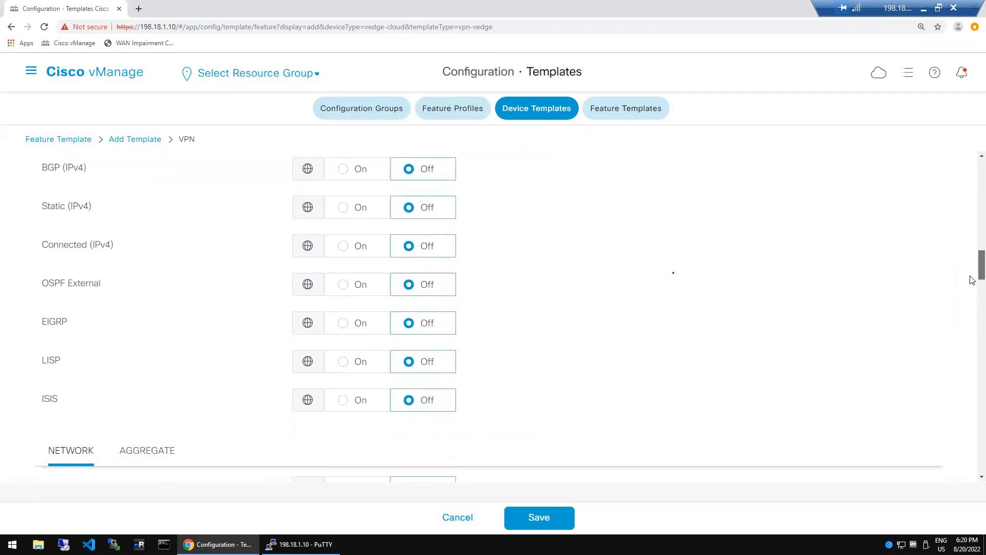
scroll(972, 283, "down", 1)
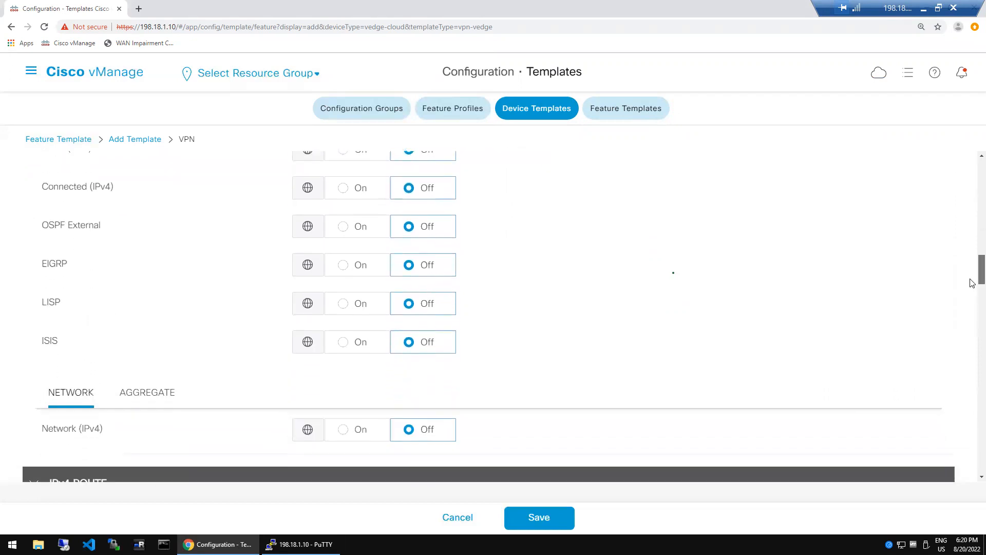
scroll(973, 292, "down", 1)
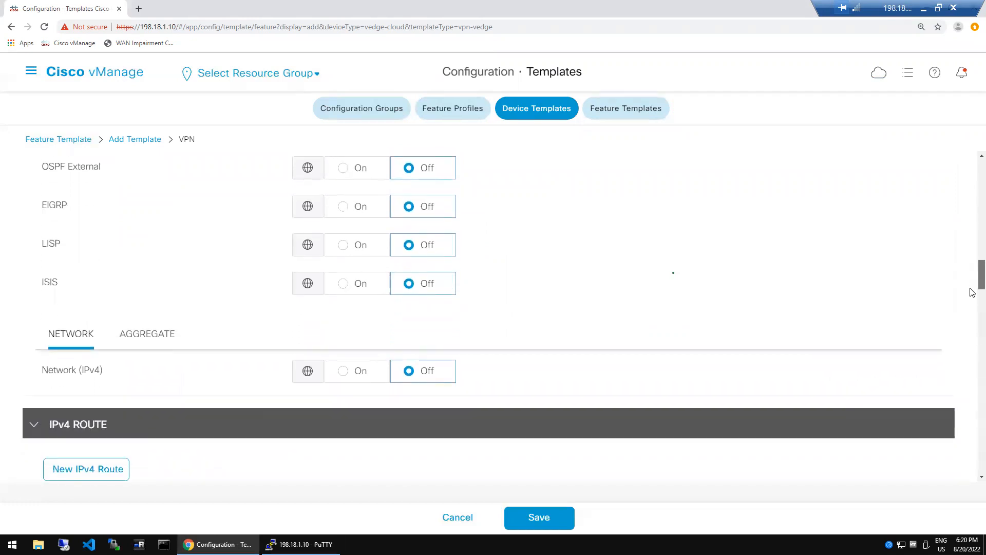
scroll(973, 292, "down", 2)
scroll(972, 298, "down", 1)
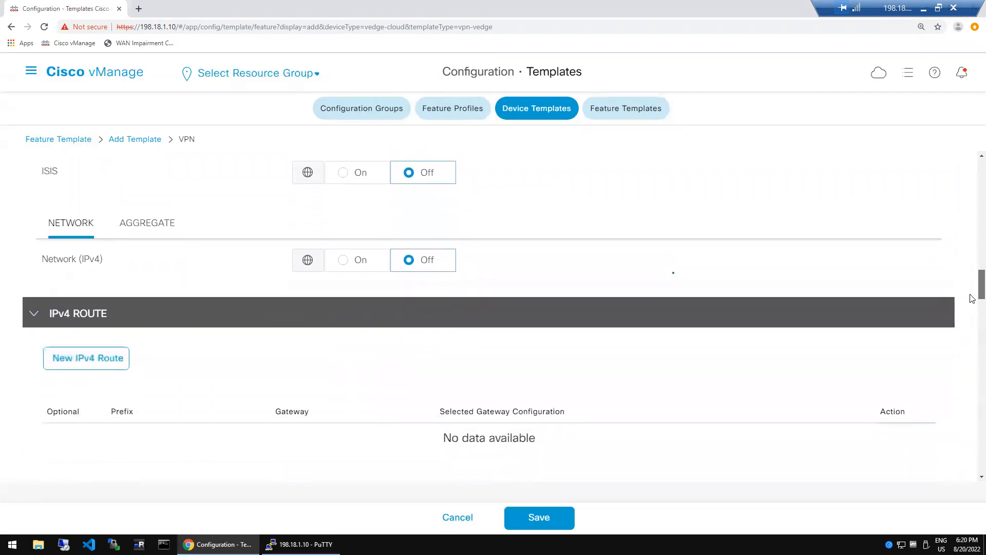
scroll(973, 300, "down", 1)
scroll(973, 302, "down", 1)
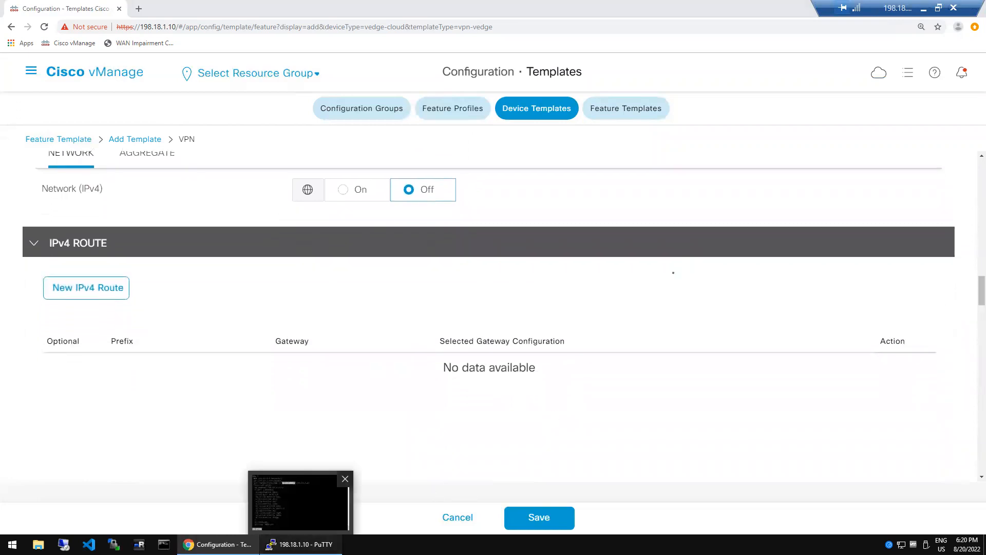
left_click(303, 544)
- Explore ip route syntax in VPN 0 config mode, then exit discarding changes
key("q")
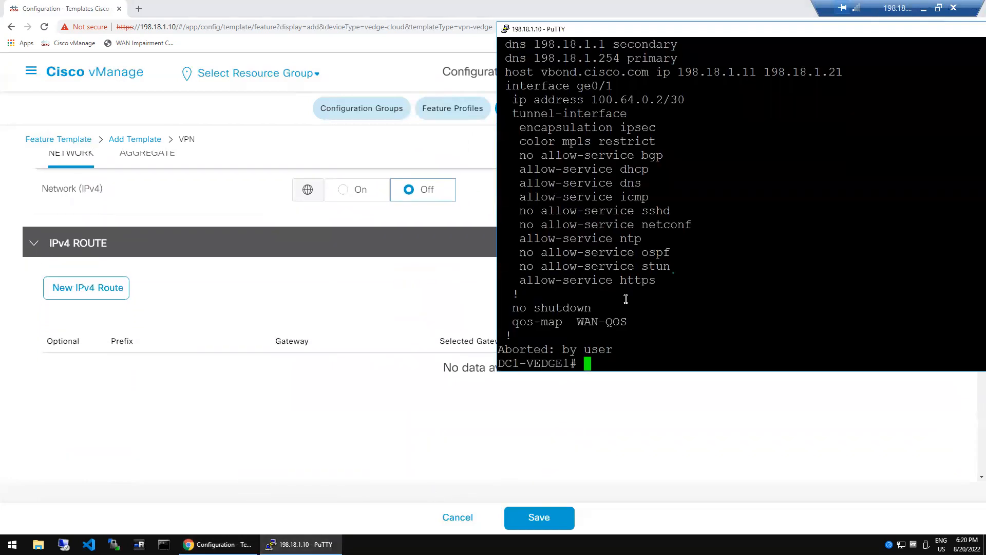
type("conf t")
key("Return")
type("vpn 0")
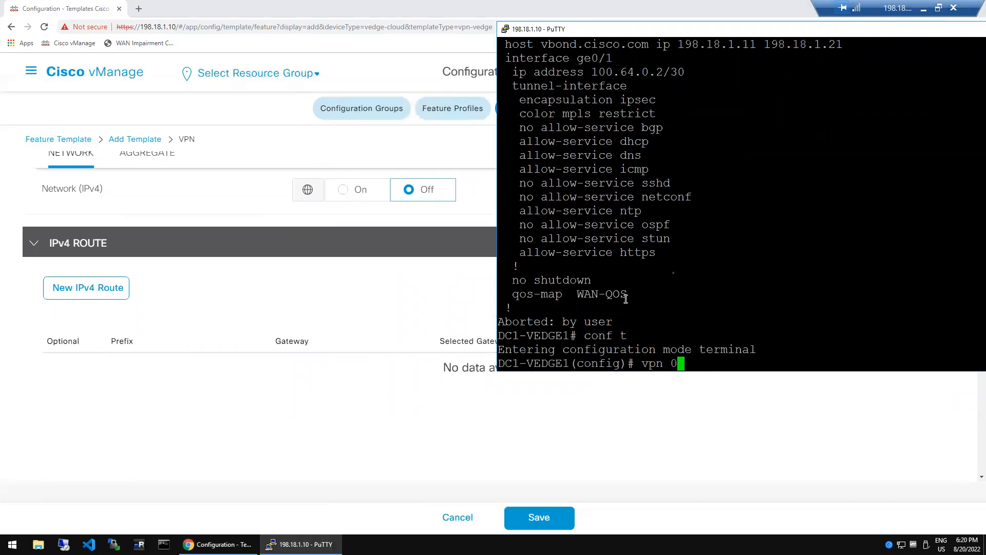
key("Return")
type("ip route ")
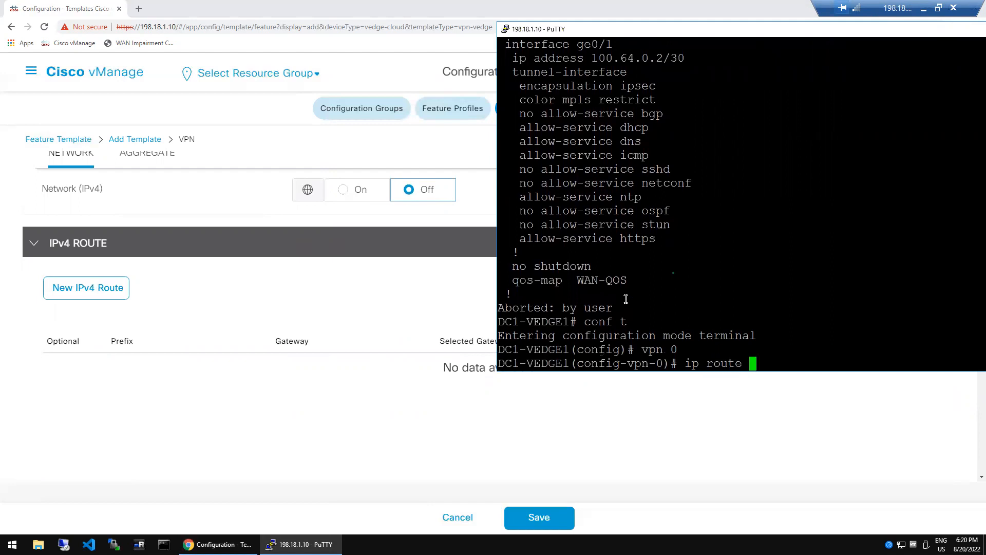
type("?")
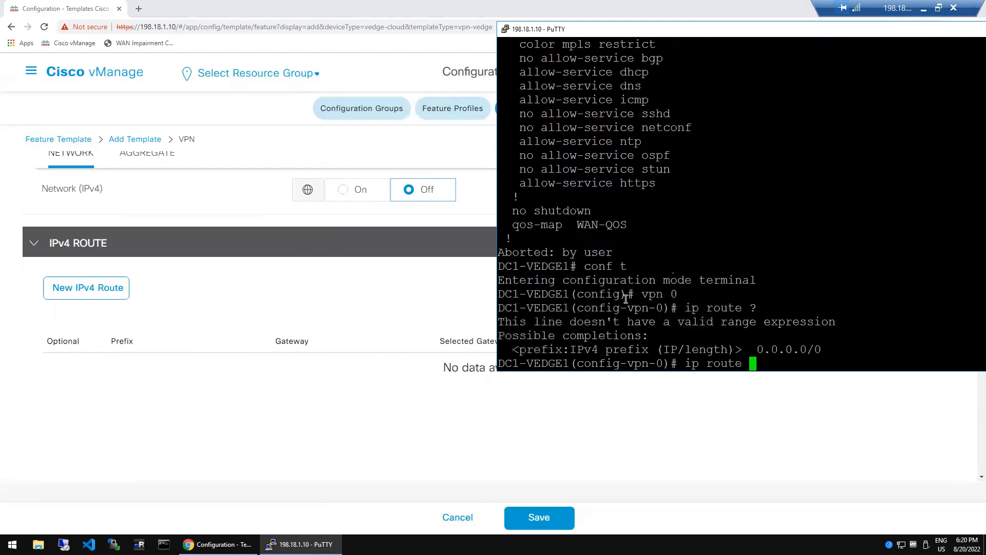
key("BackSpace")
key("BackSpace")
key("BackSpace")
key("BackSpace")
key("BackSpace")
key("BackSpace")
key("BackSpace")
key("BackSpace")
key("BackSpace")
type("interface ge0/")
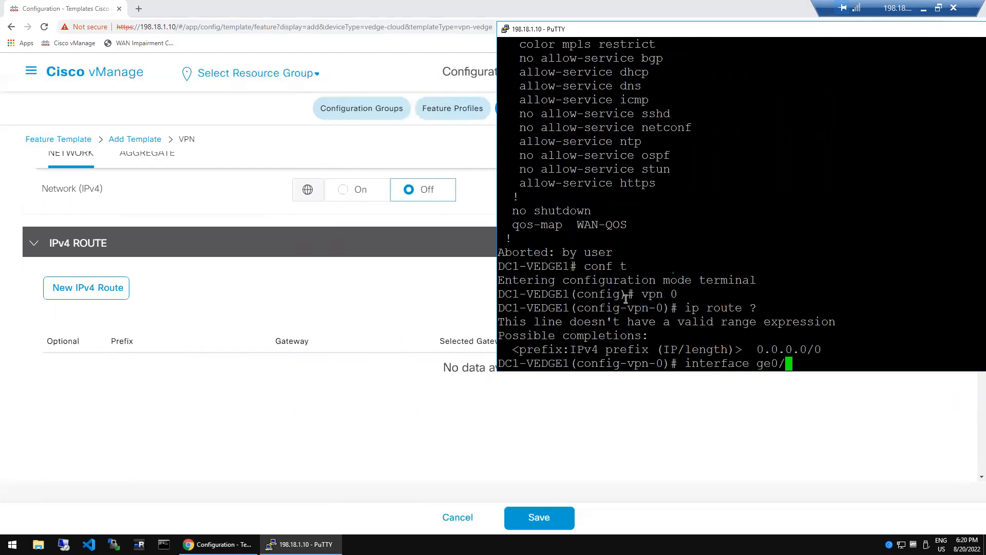
type("0")
key("Return")
type("ip r")
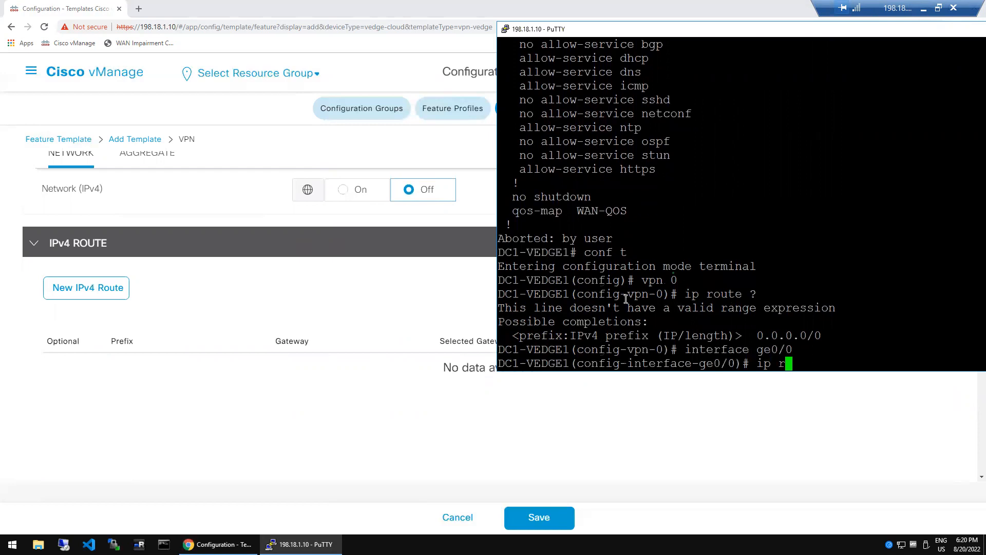
type("o")
key("space")
key("BackSpace")
key("BackSpace")
key("BackSpace")
key("BackSpace")
key("BackSpace")
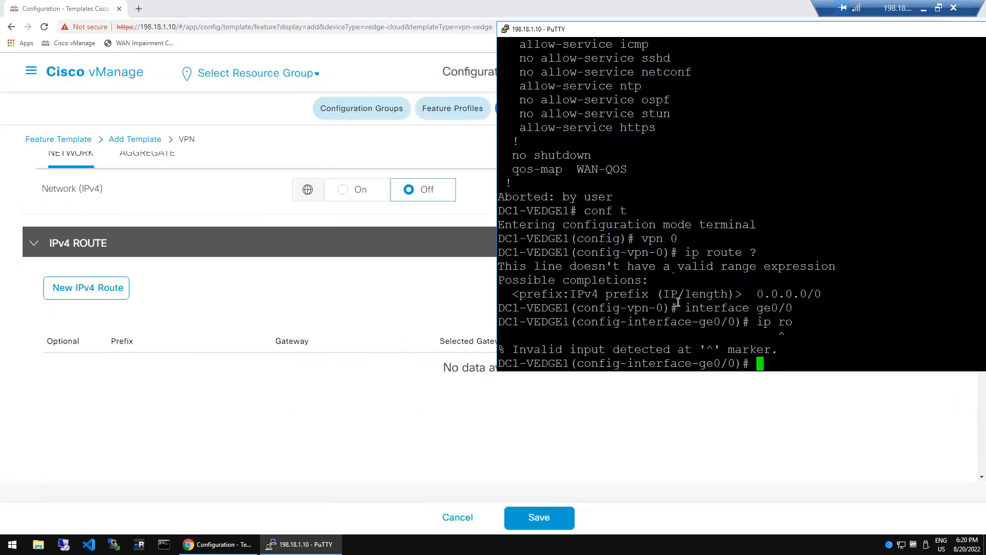
type("end")
key("Return")
type("no")
key("Return")
- Show VPN 0's routes, note next hops 100.64.0.1 and 100.64.2.25, and begin a new vManage IPv4 route
type("show running-config vpn 0")
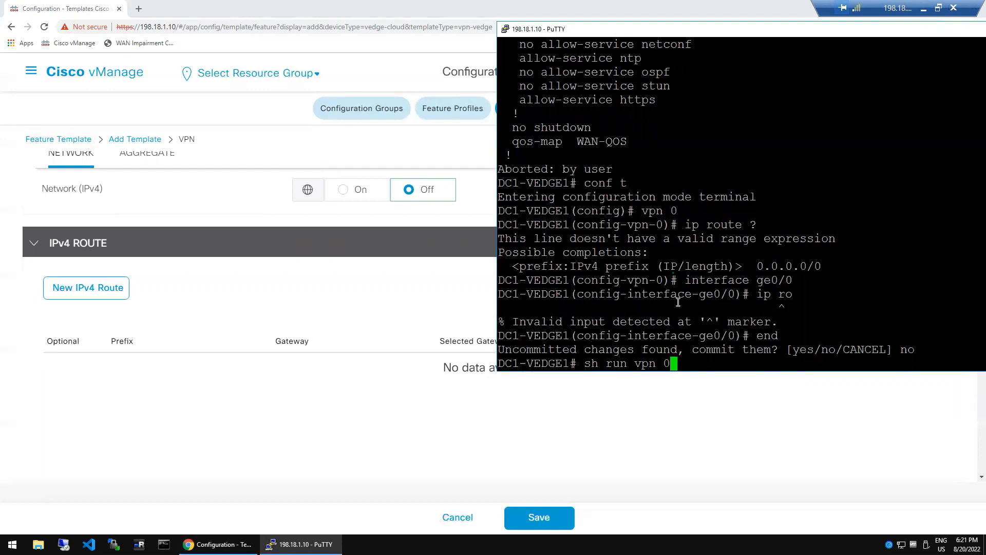
type(" ip ro")
key("Tab")
key("Return")
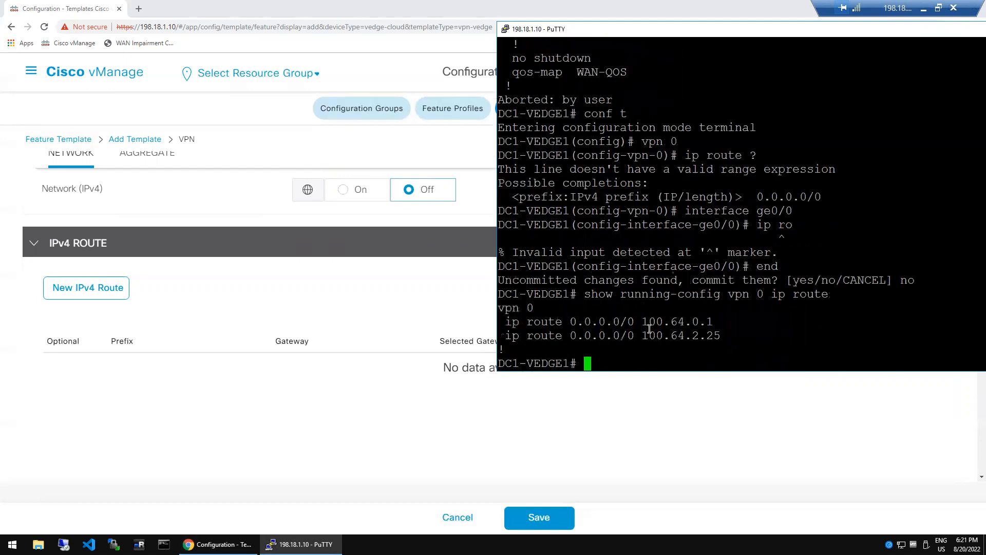
double_click(665, 323)
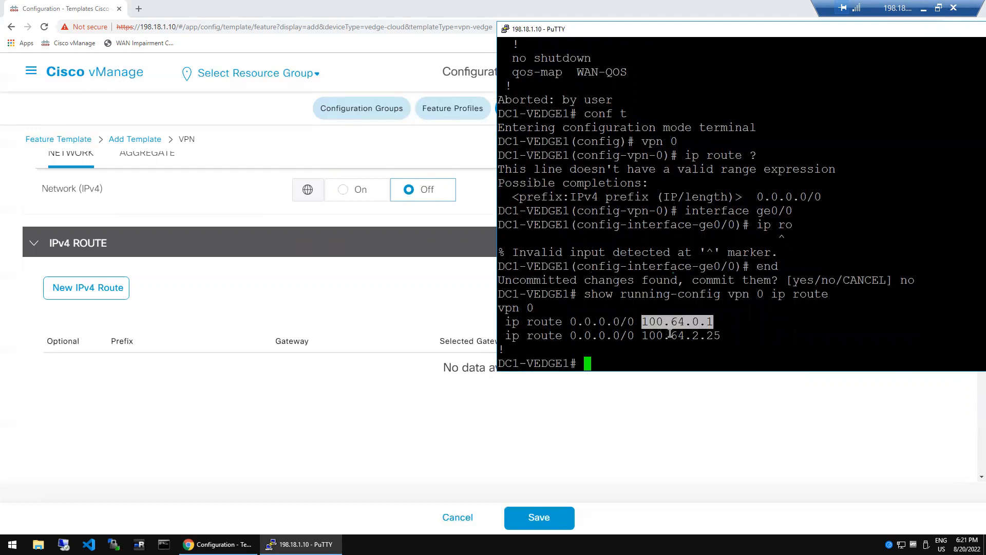
double_click(670, 334)
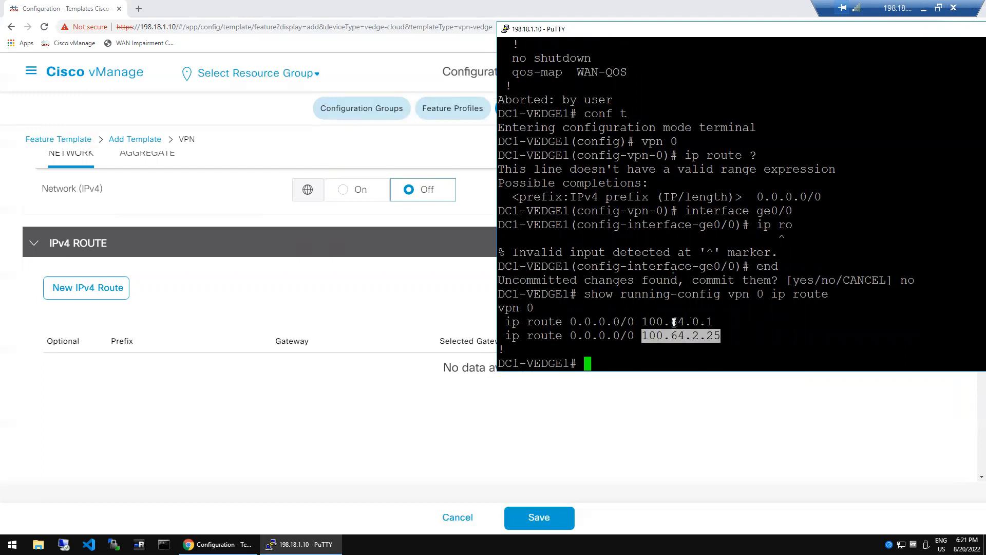
left_click(674, 323)
double_click(679, 337)
double_click(678, 322)
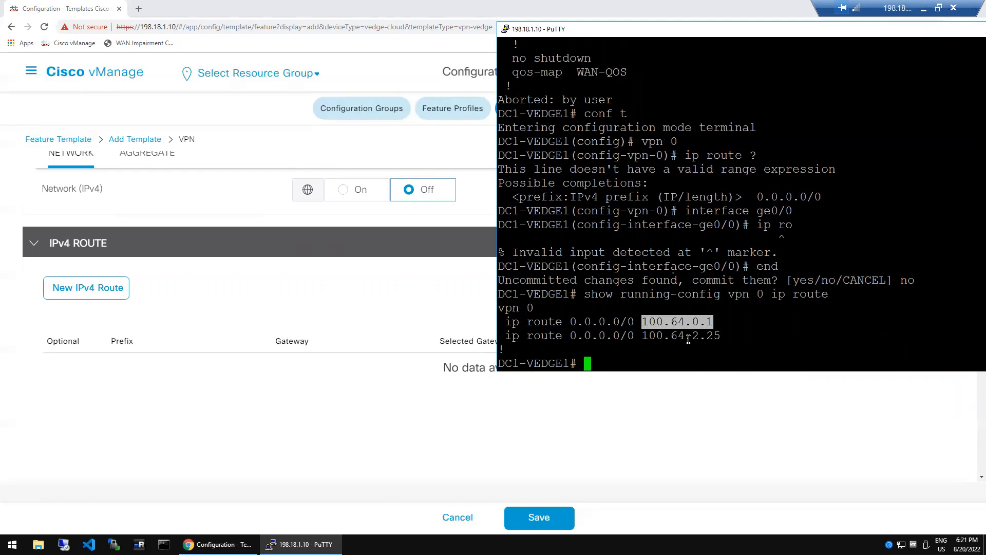
double_click(689, 338)
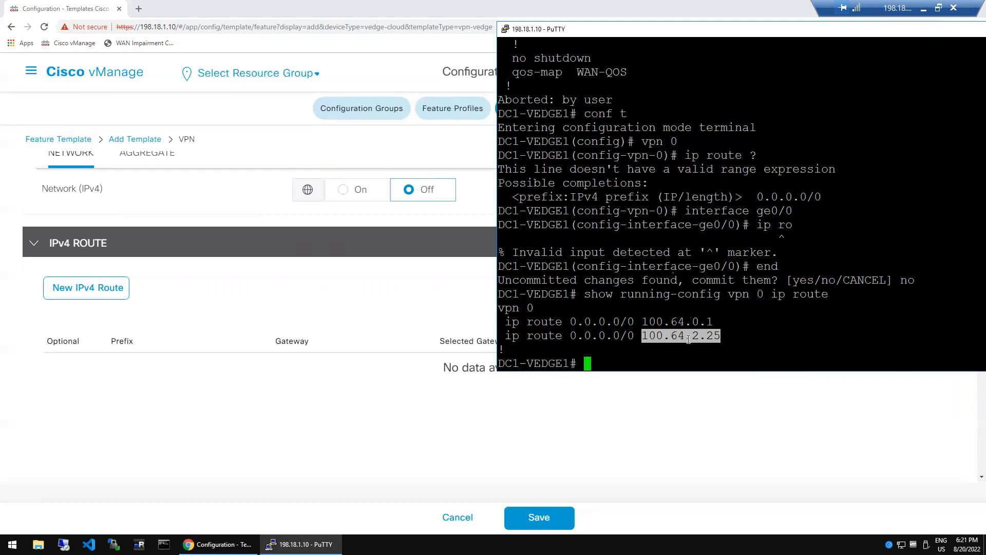
double_click(695, 321)
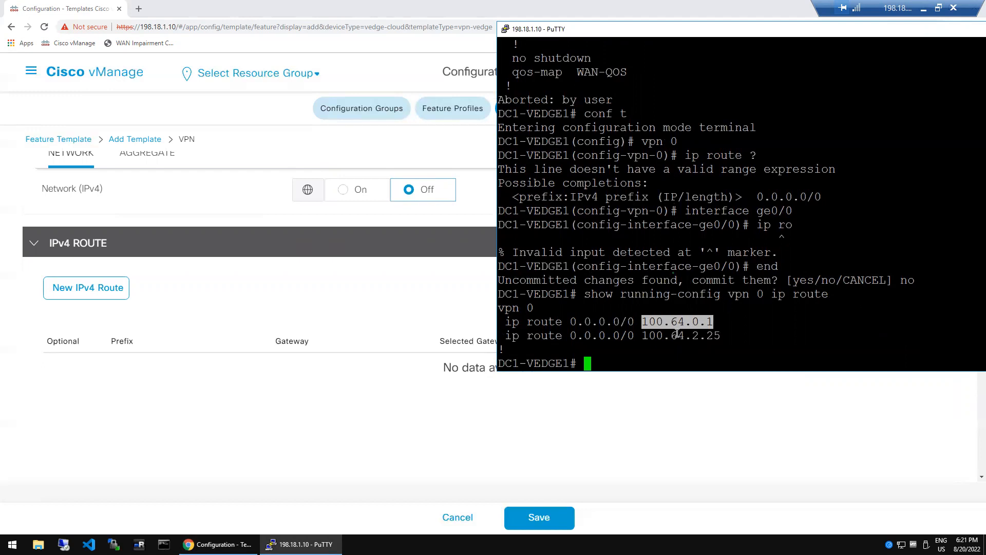
double_click(670, 340)
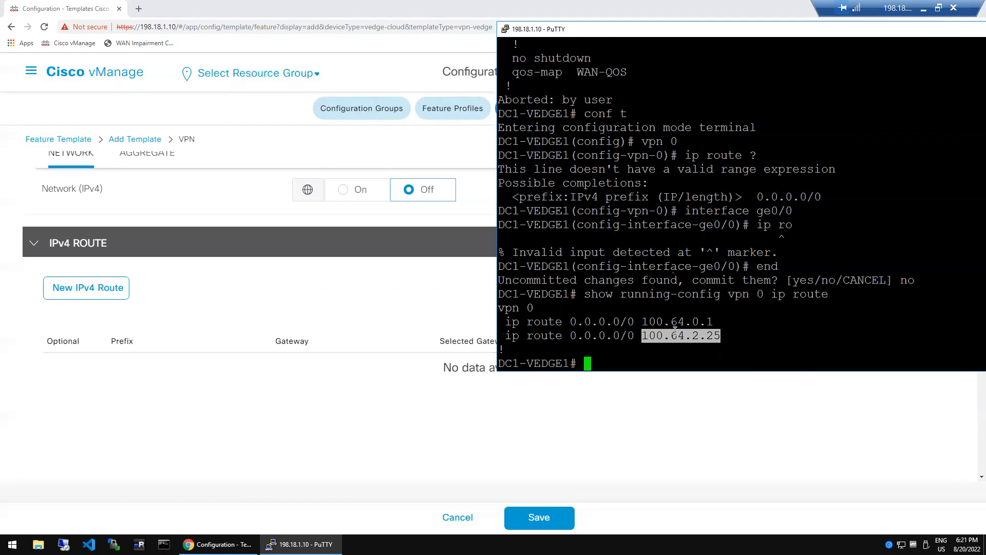
double_click(677, 323)
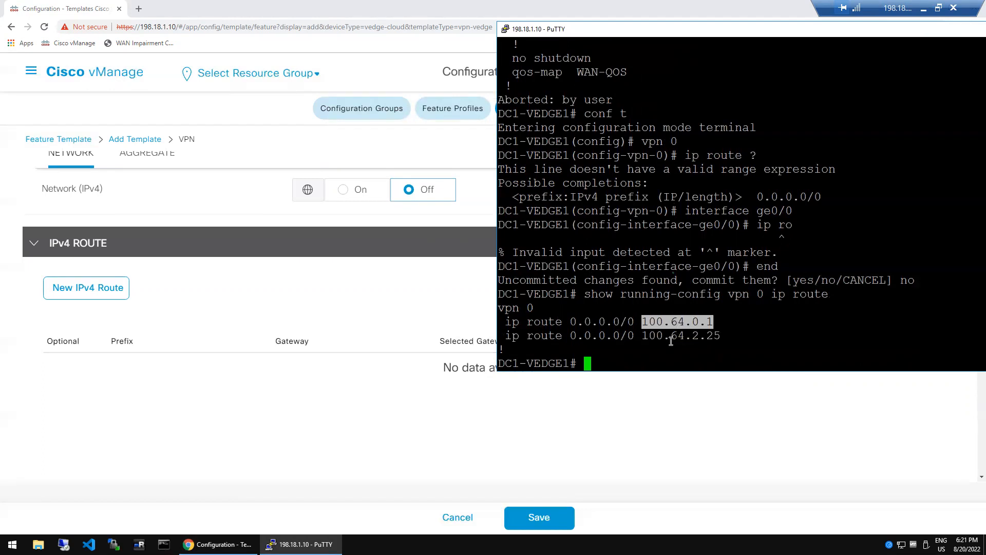
left_click(671, 341)
double_click(670, 340)
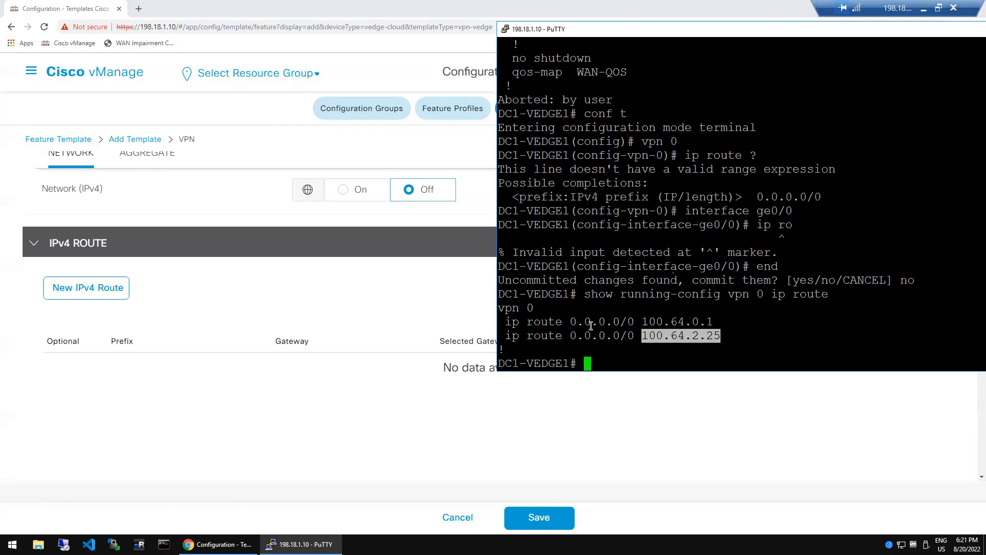
double_click(669, 322)
left_click(287, 297)
left_click(76, 283)
- Enter 0.0.0.0/0 as the new route's prefix
scroll(82, 290, "down", 1)
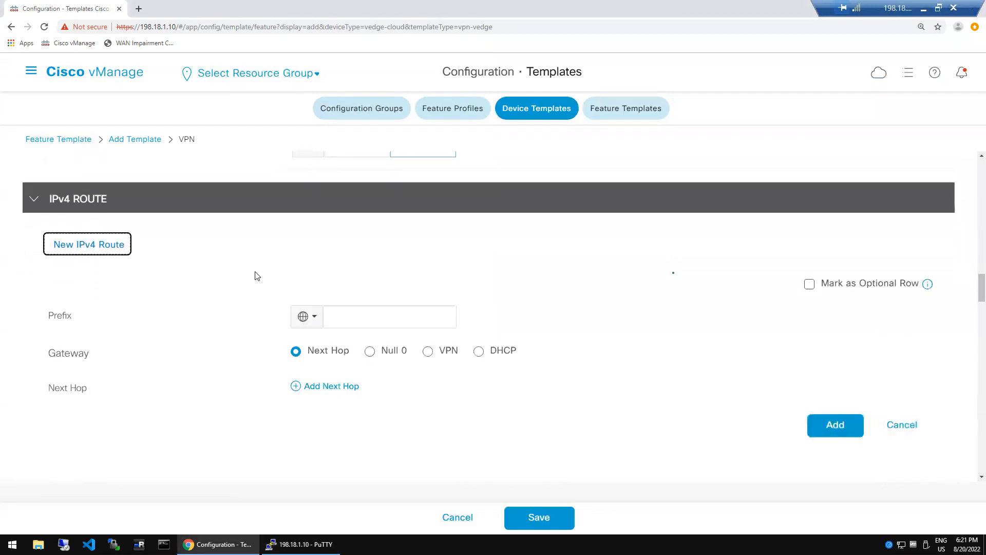
left_click(342, 314)
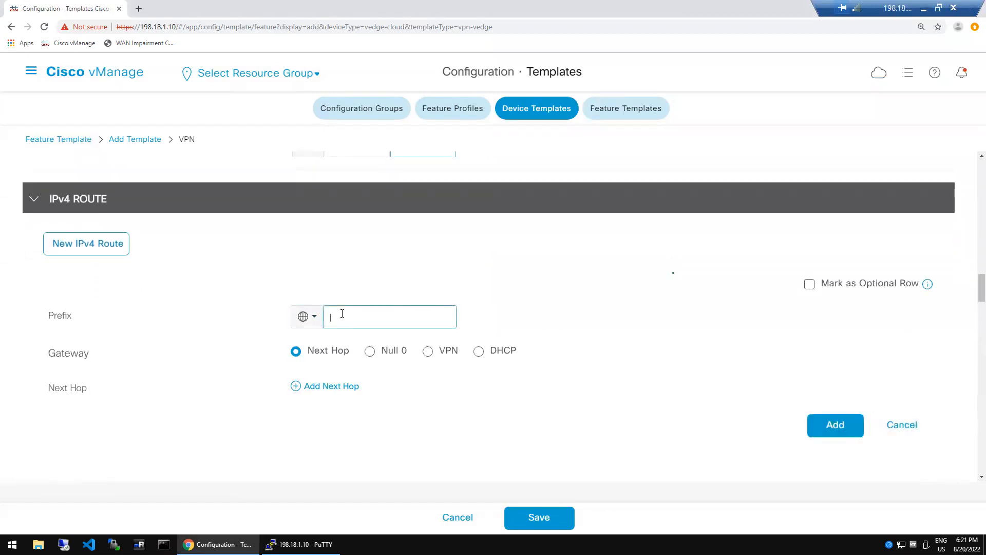
type("0.0.0.0/0")
- Add a first next hop as a Device Specific variable keyed mpls_next_hop
left_click(343, 390)
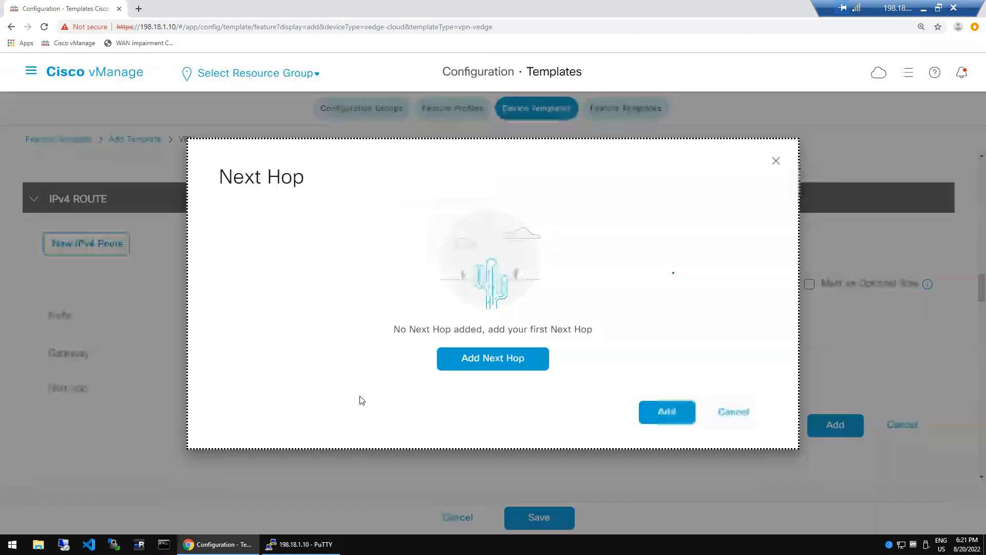
left_click(497, 365)
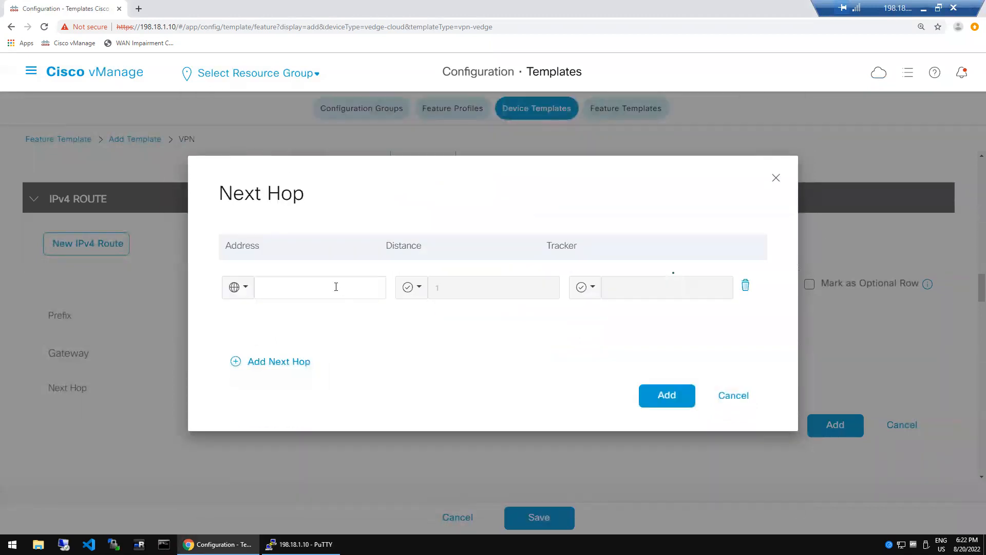
left_click(249, 289)
mouse_move(272, 340)
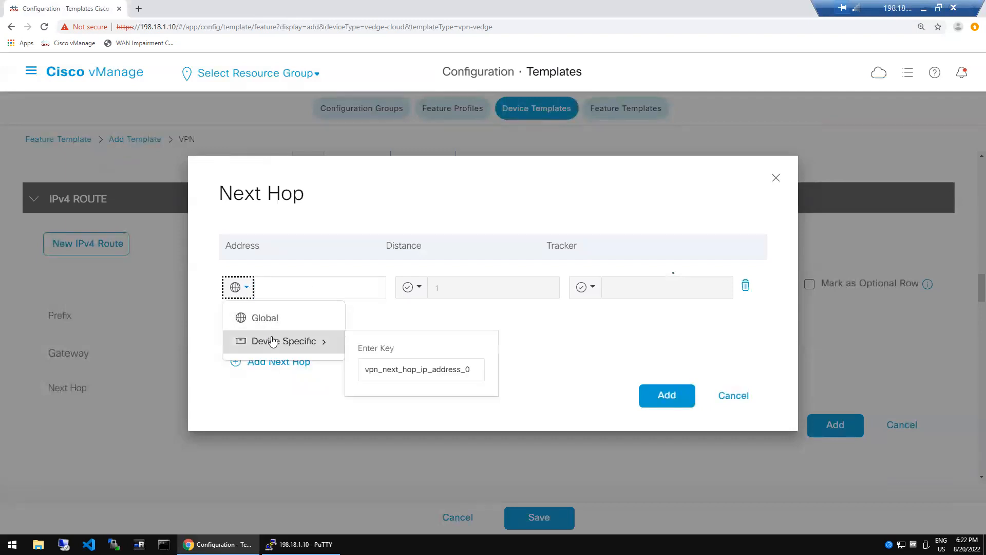
left_click(393, 372)
double_click(393, 371)
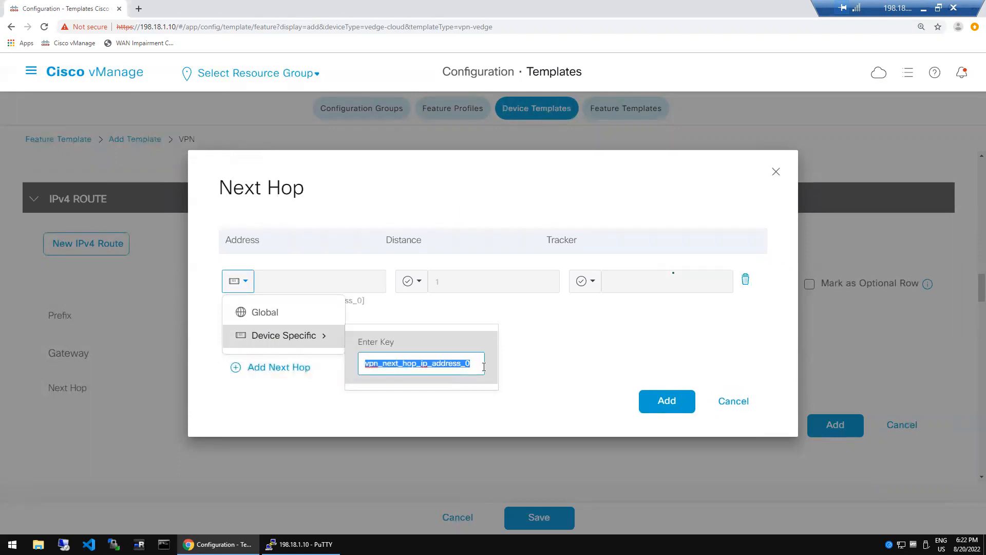
type("mpls")
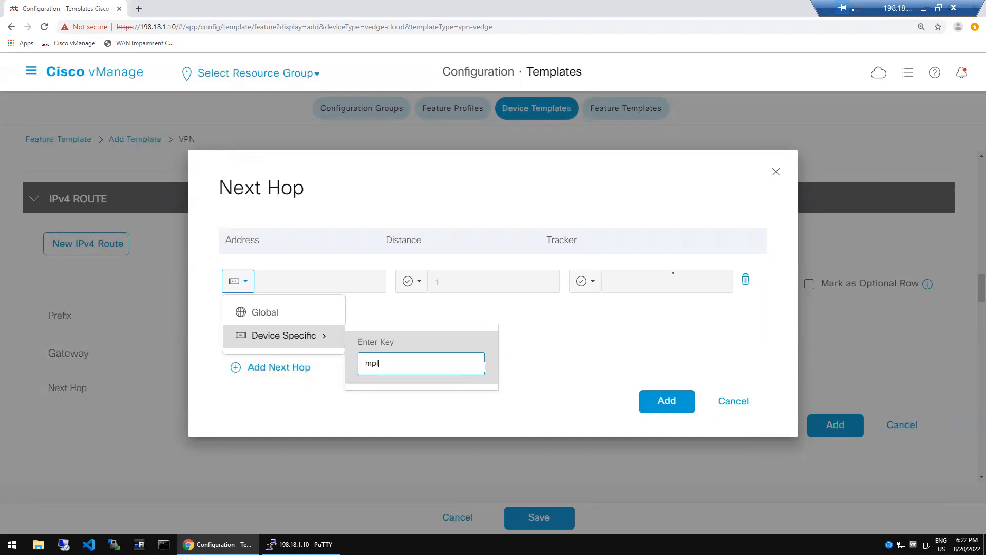
key("BackSpace")
type("_next_hop")
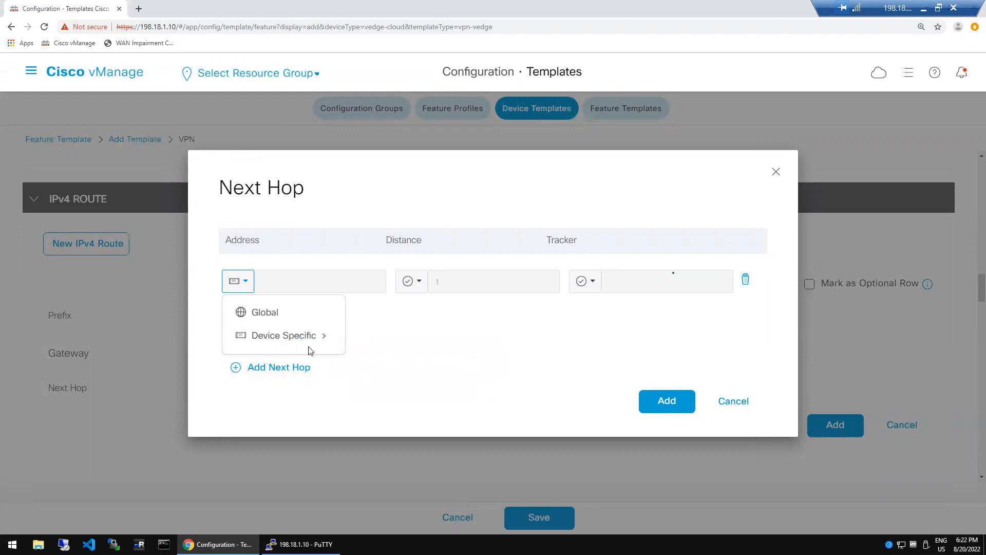
mouse_move(319, 346)
left_click(434, 364)
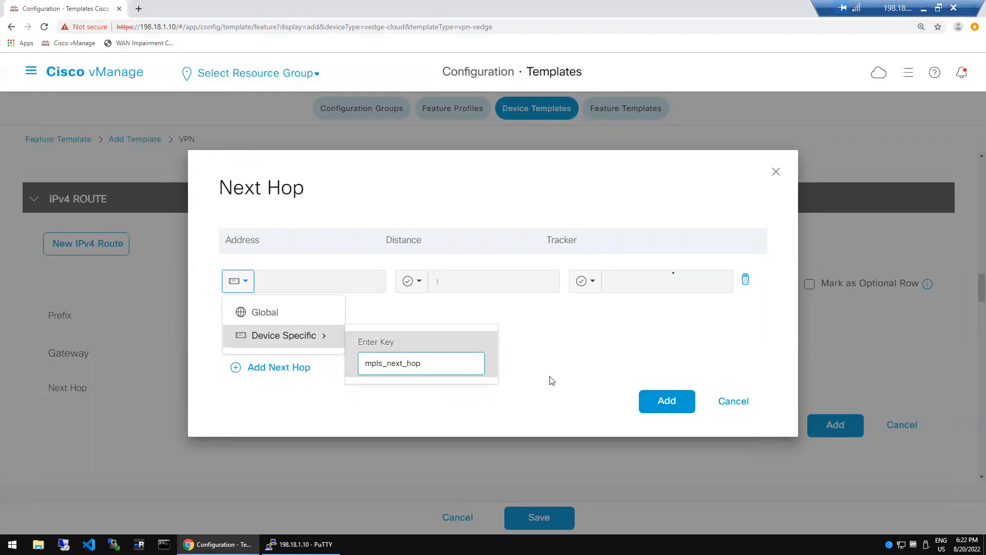
mouse_move(326, 344)
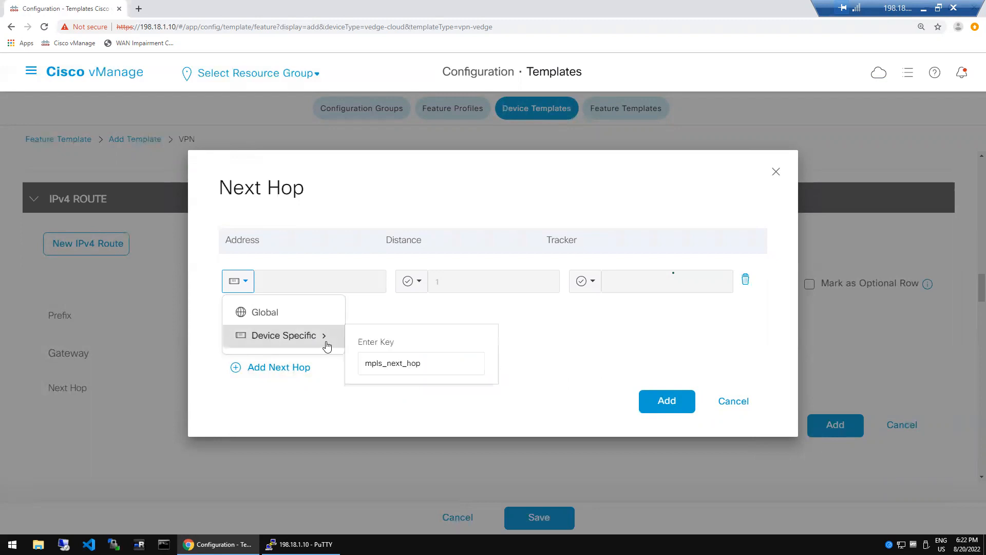
left_click(434, 363)
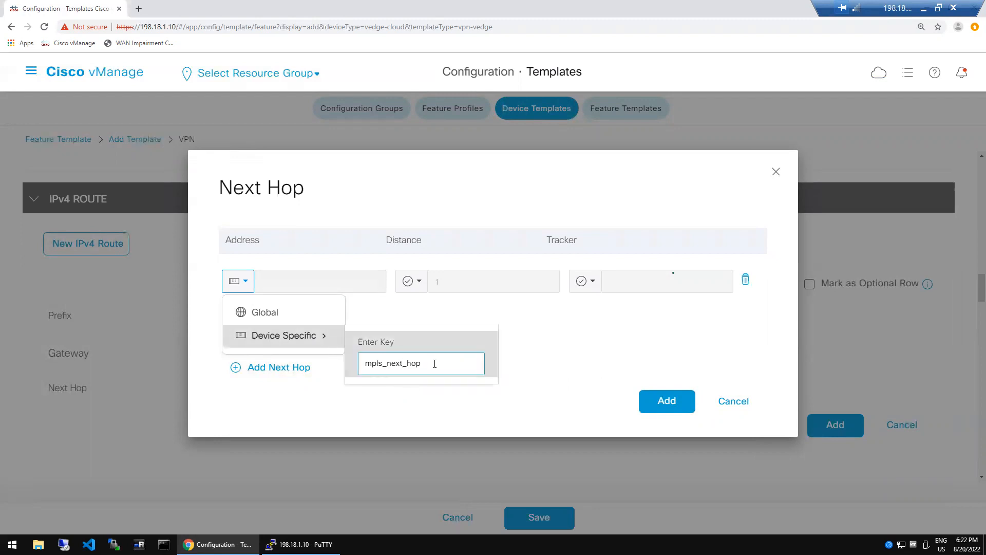
- Add a second Device Specific next hop keyed inet_next_hop and save both to the route
left_click(291, 369)
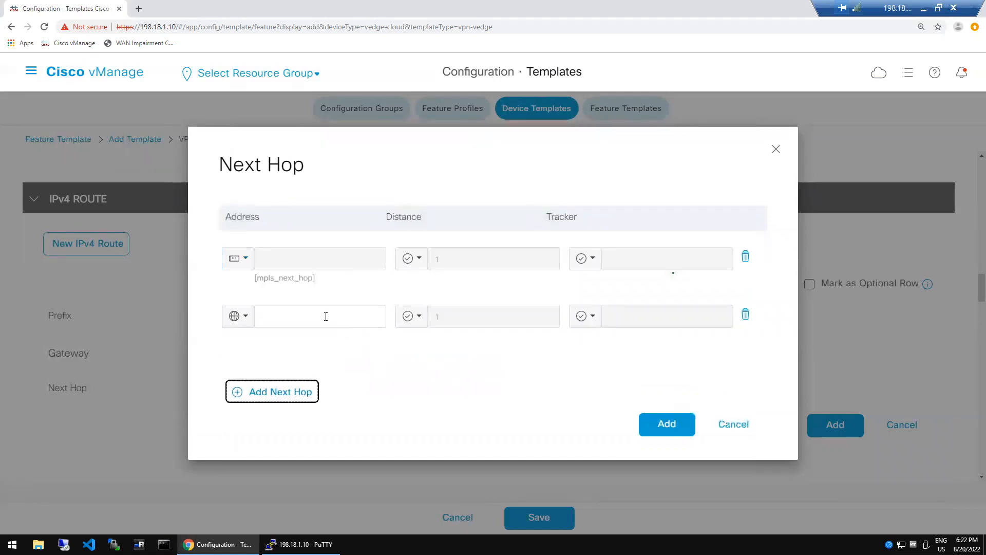
left_click(250, 317)
left_click(249, 317)
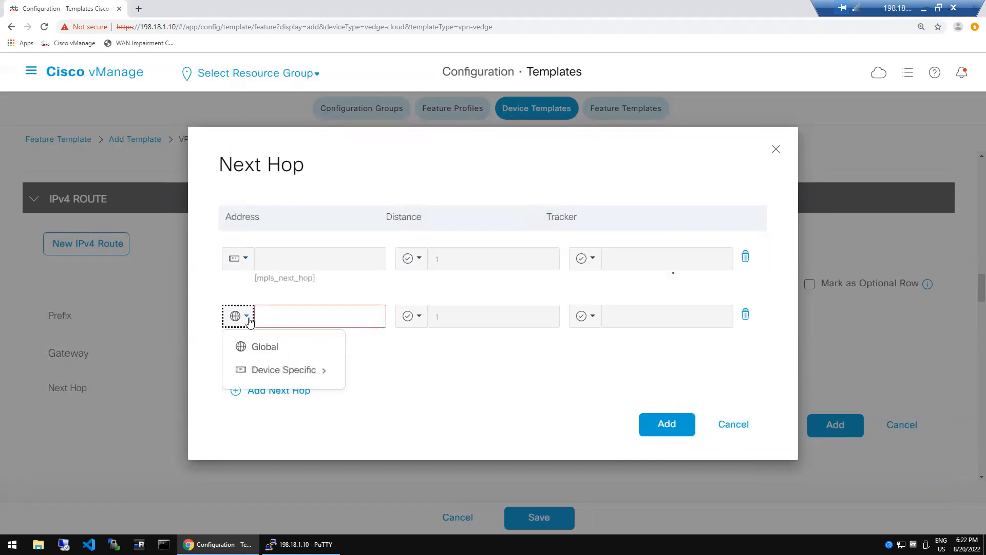
mouse_move(278, 375)
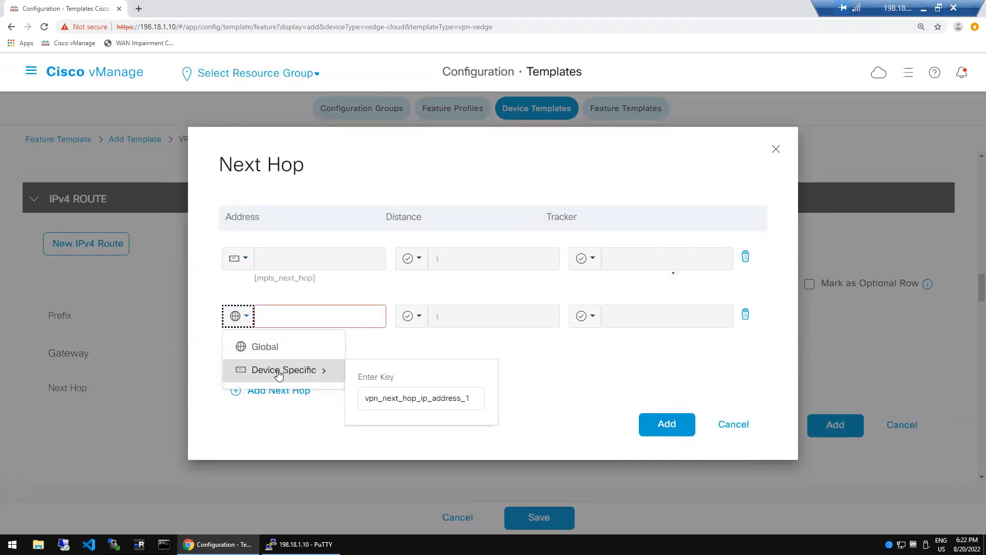
left_click(407, 399)
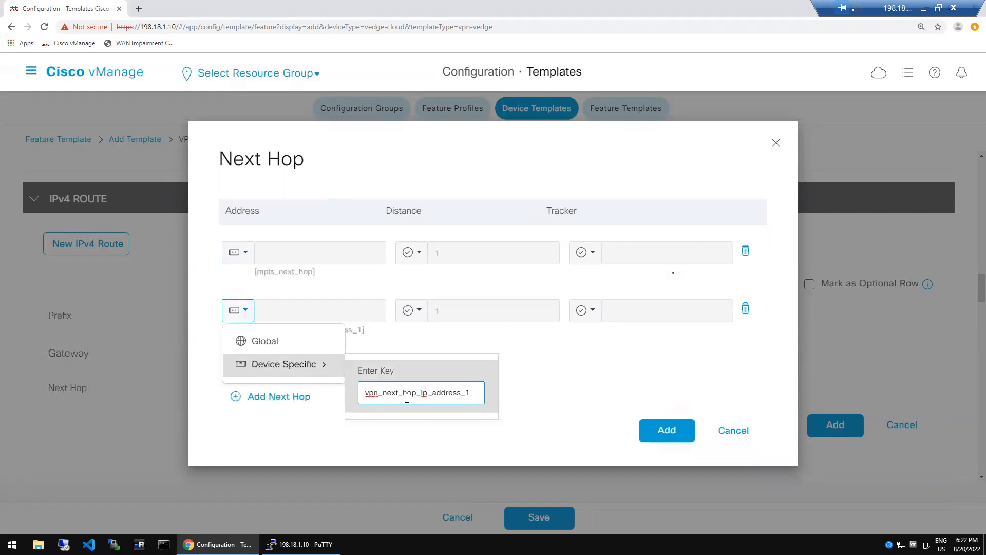
double_click(406, 399)
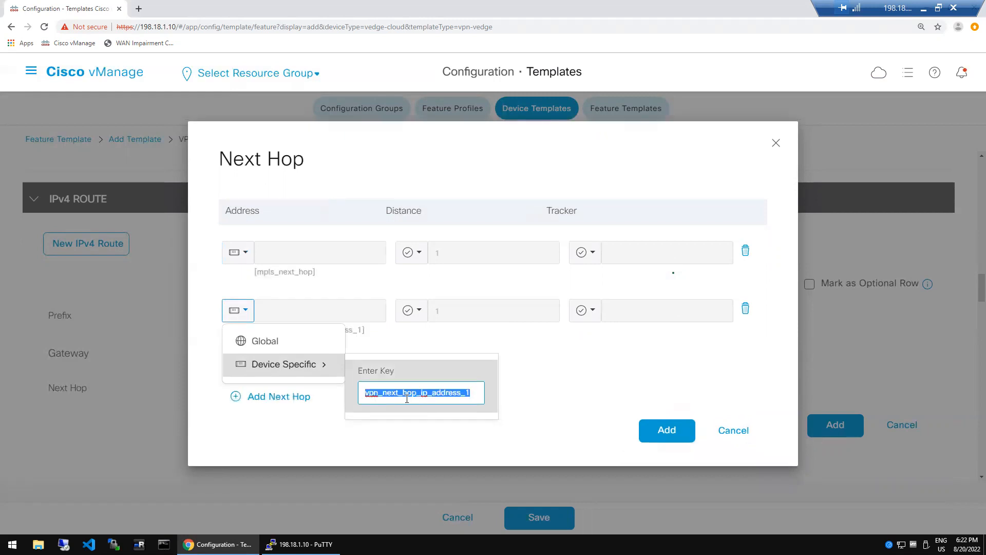
type("inet_ne")
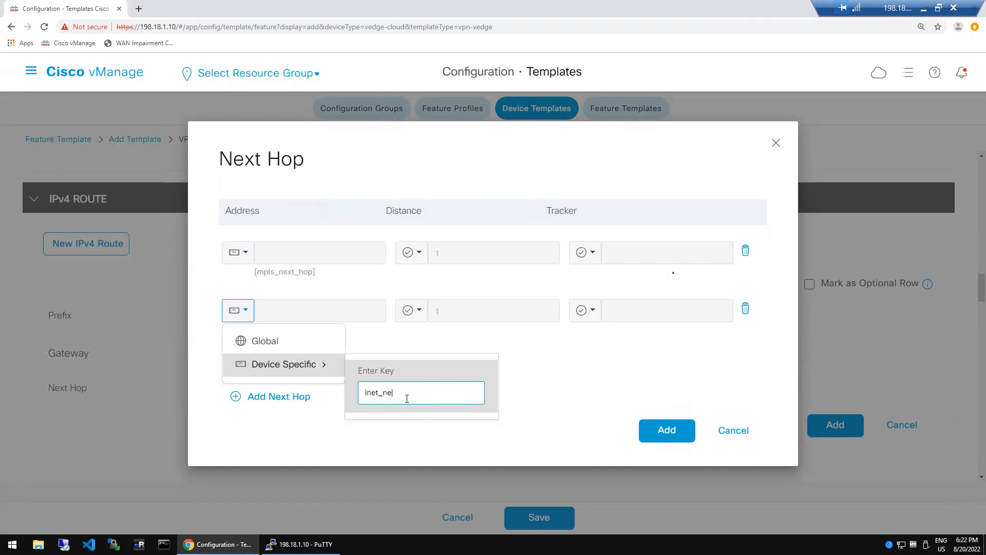
type("xt_hop")
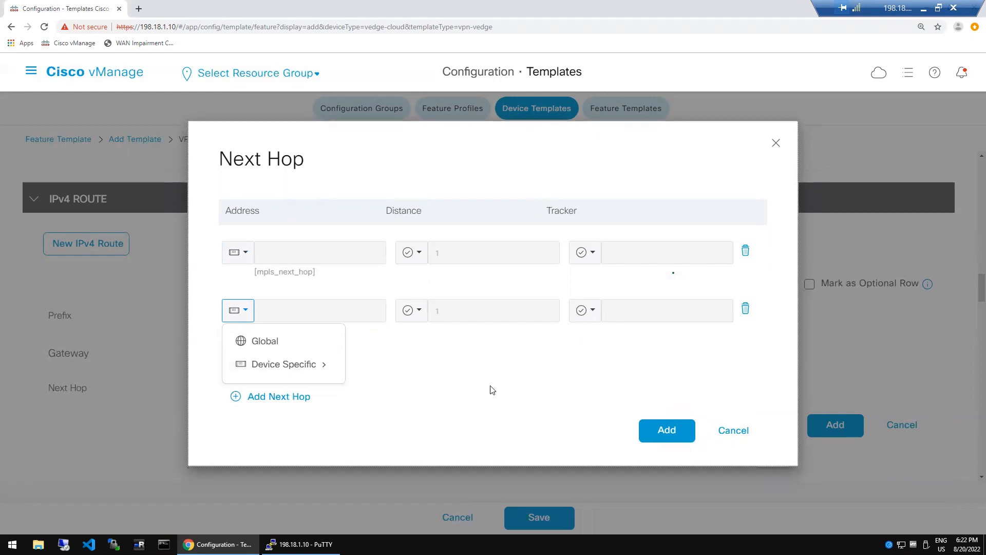
left_click(491, 390)
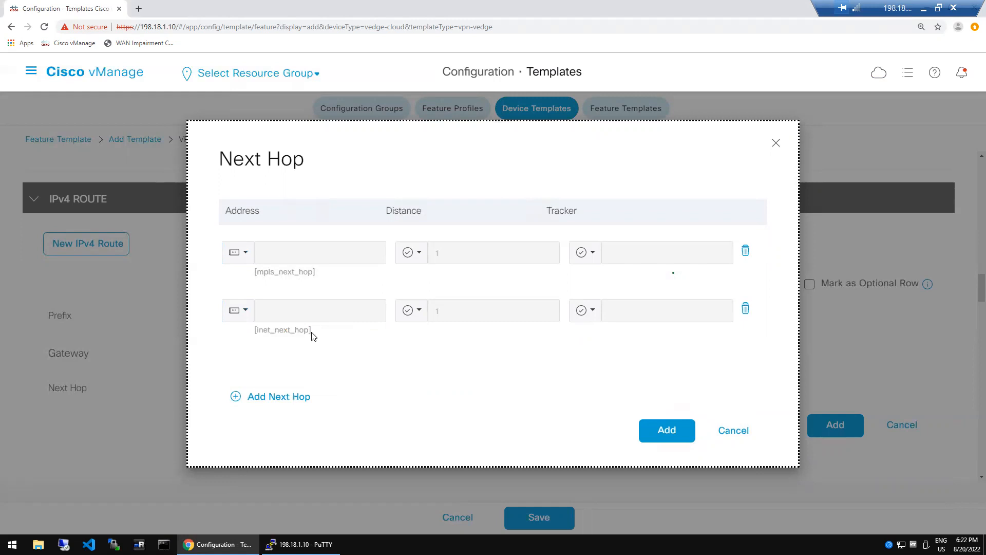
left_click(682, 429)
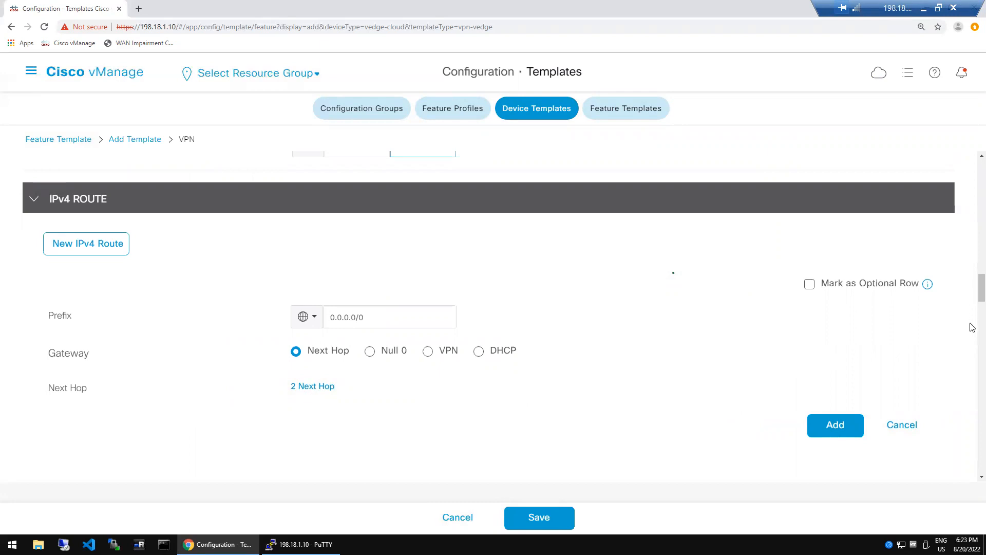
scroll(972, 328, "down", 5)
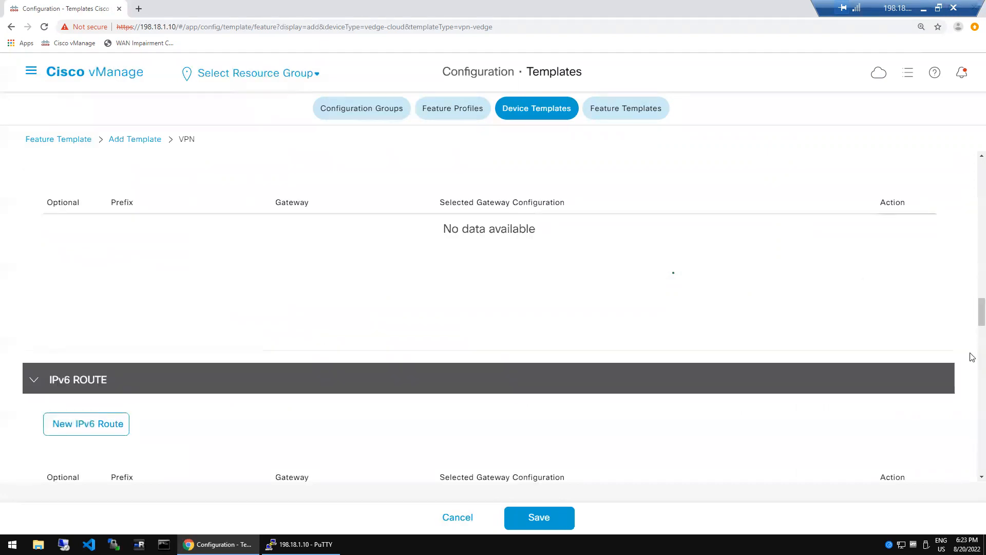
scroll(971, 358, "down", 5)
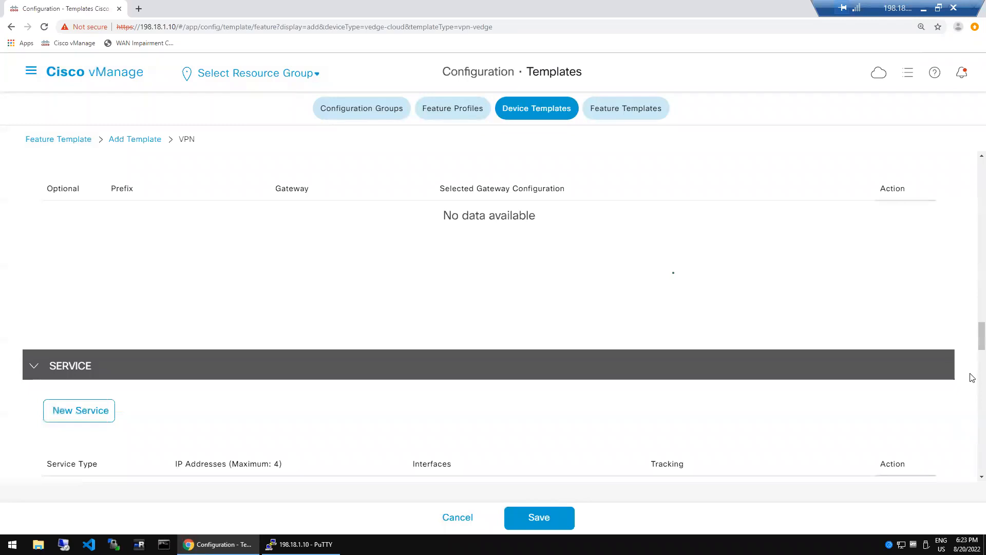
scroll(971, 379, "down", 5)
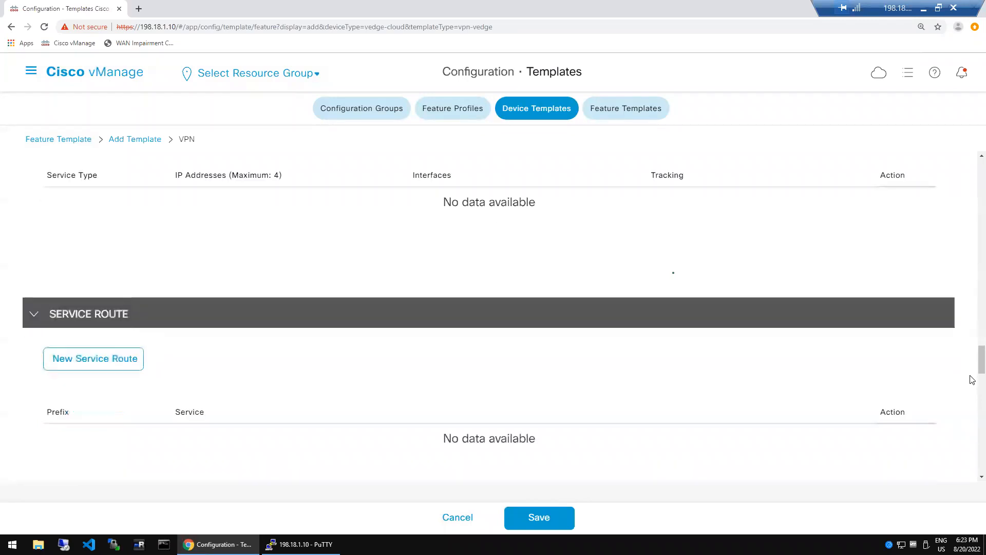
scroll(972, 410, "down", 5)
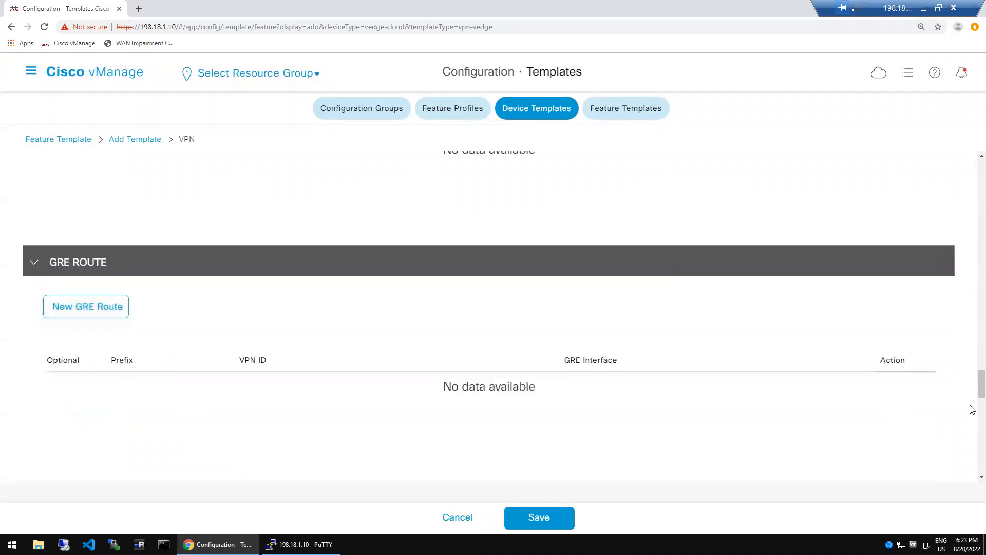
scroll(972, 450, "down", 5)
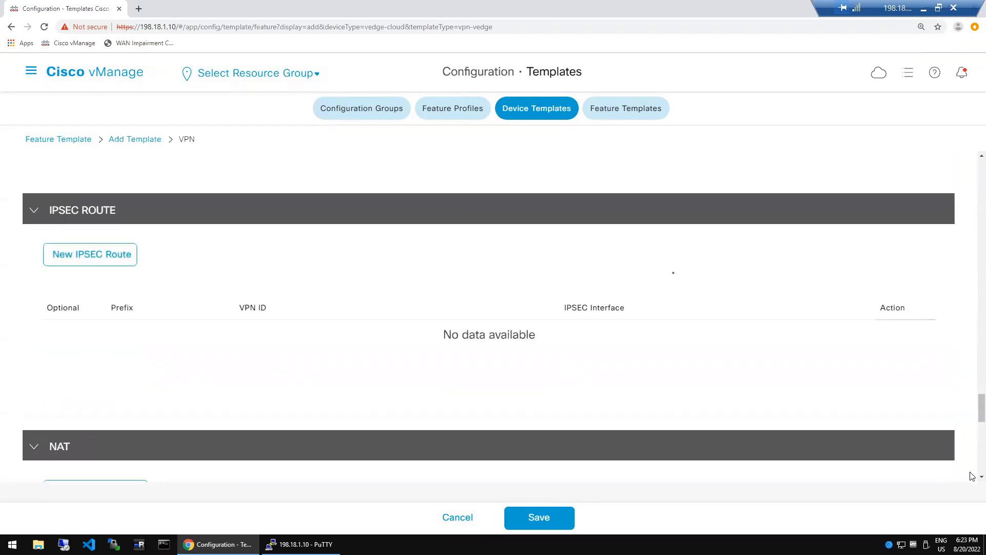
scroll(972, 476, "down", 5)
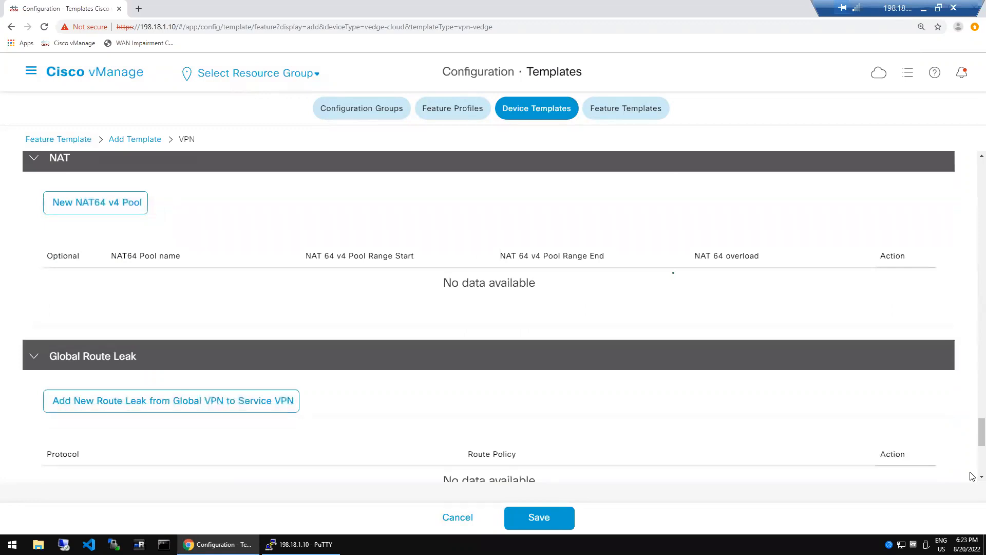
scroll(972, 475, "down", 5)
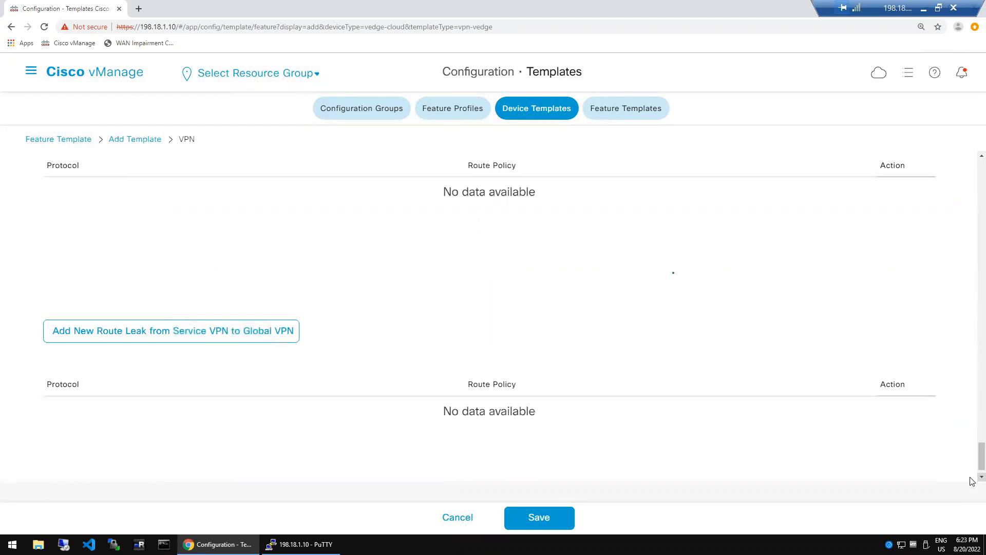
scroll(972, 476, "down", 1)
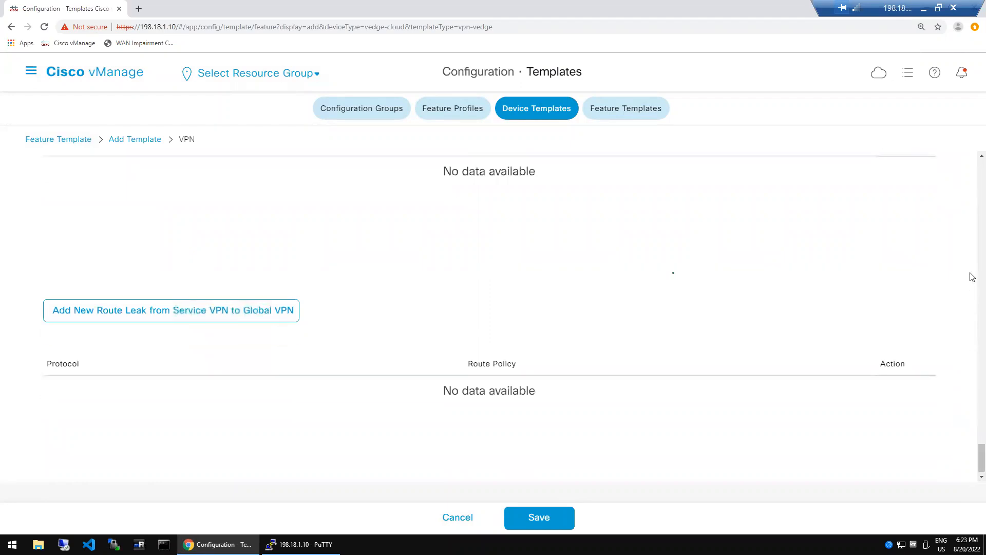
scroll(972, 276, "up", 15)
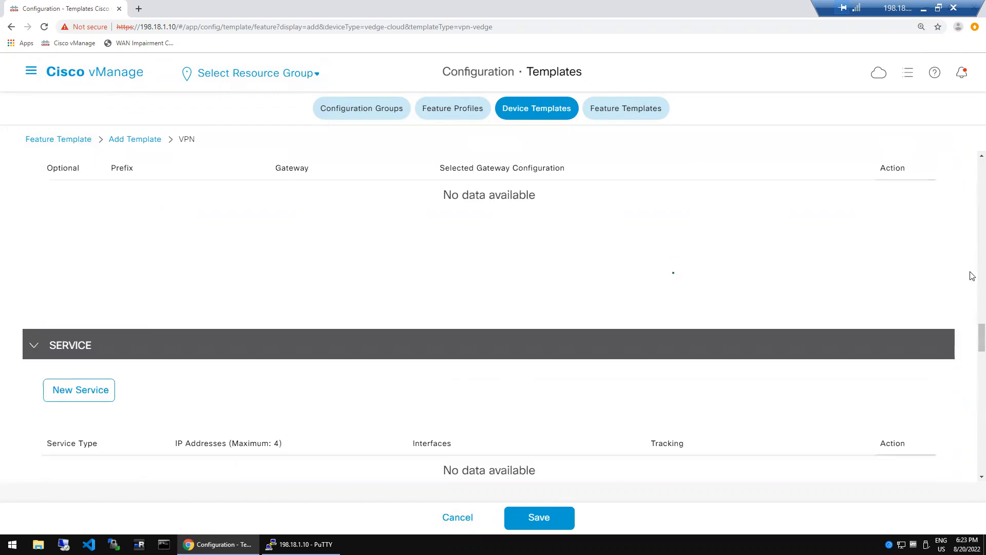
scroll(972, 202, "up", 20)
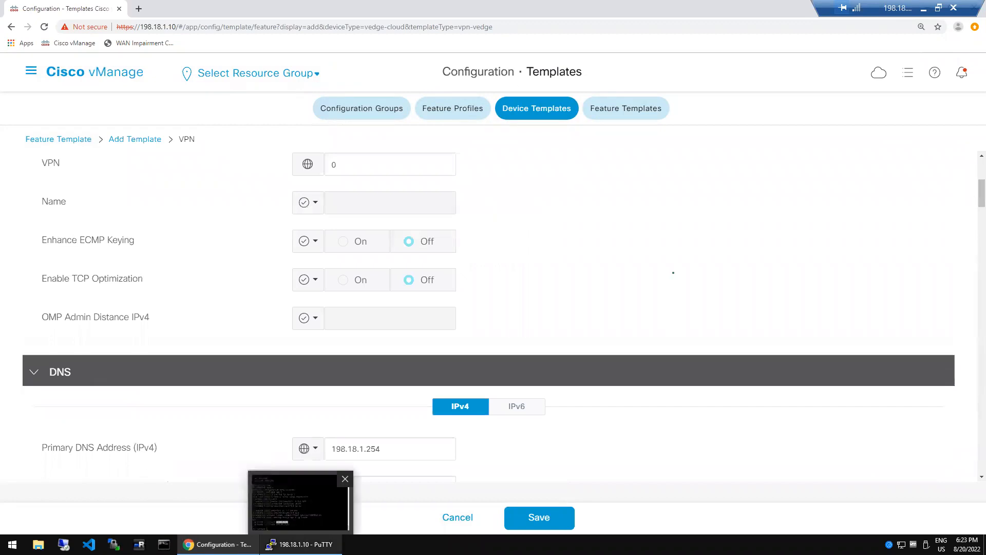
- Check the router's 0.0.0.0/0 ip route lines, then save the rat_dc_vpn_0 template
left_click(302, 501)
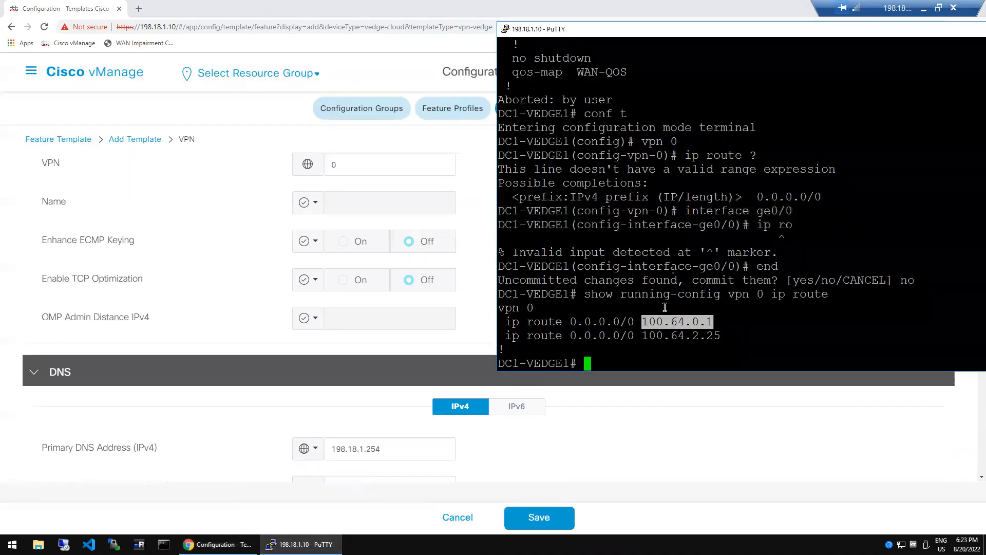
double_click(619, 322)
triple_click(619, 323)
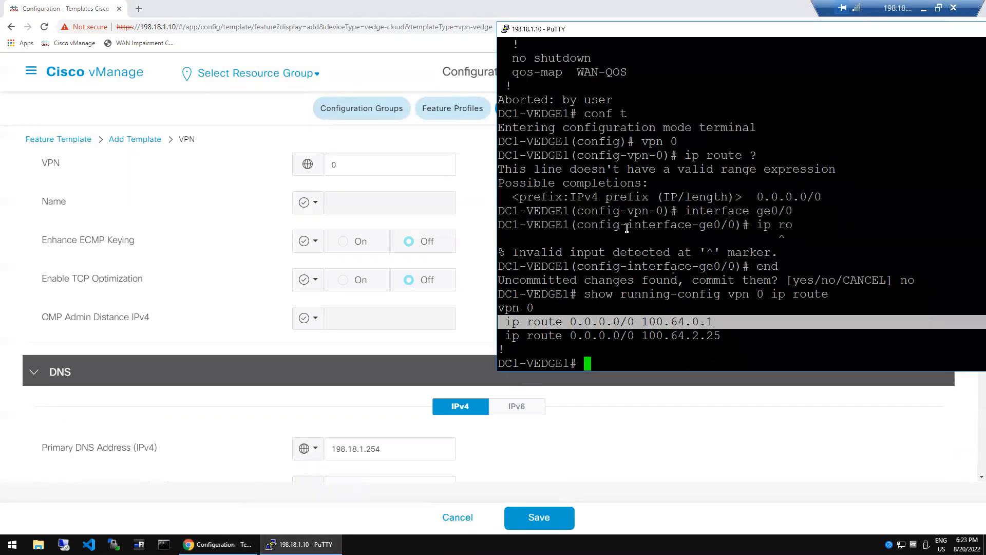
left_click(626, 171)
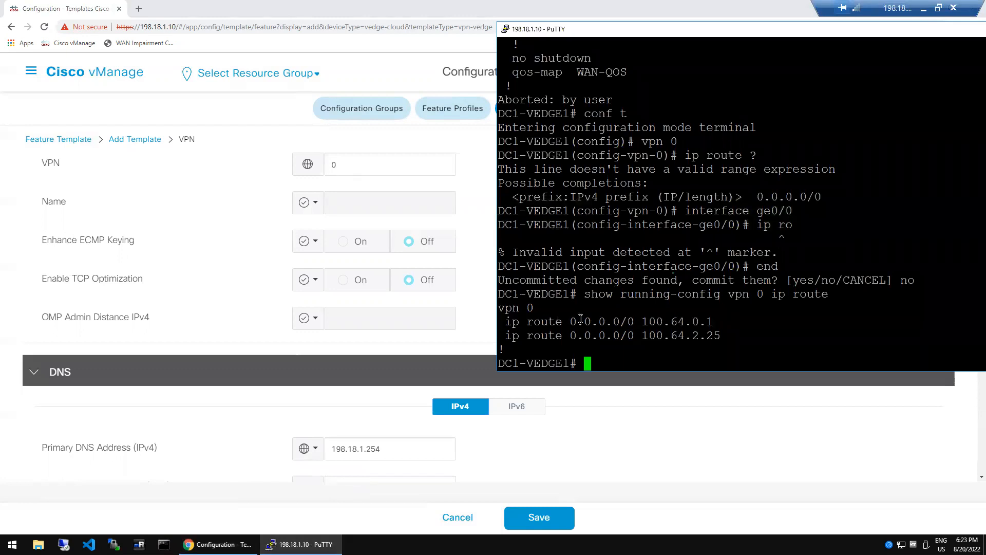
left_click(537, 517)
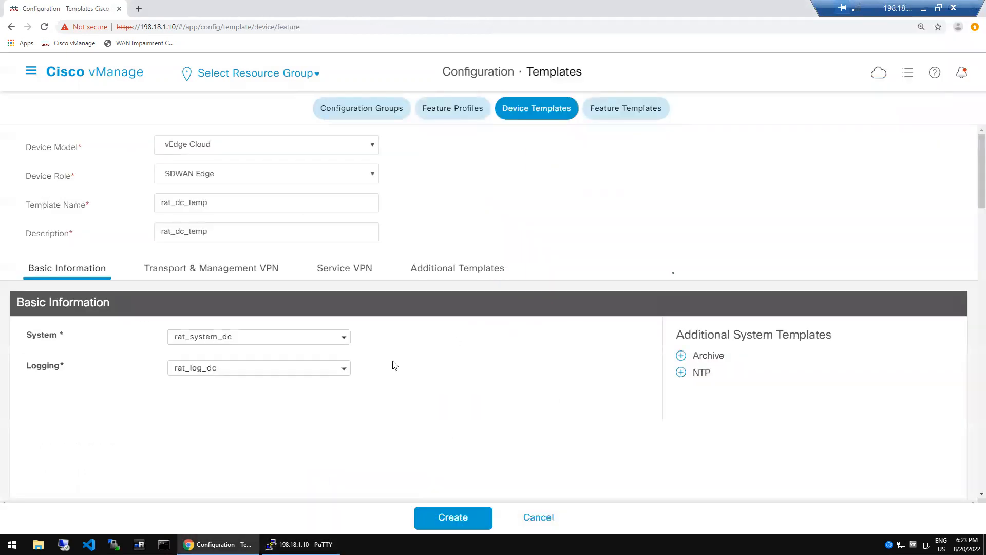
left_click(228, 267)
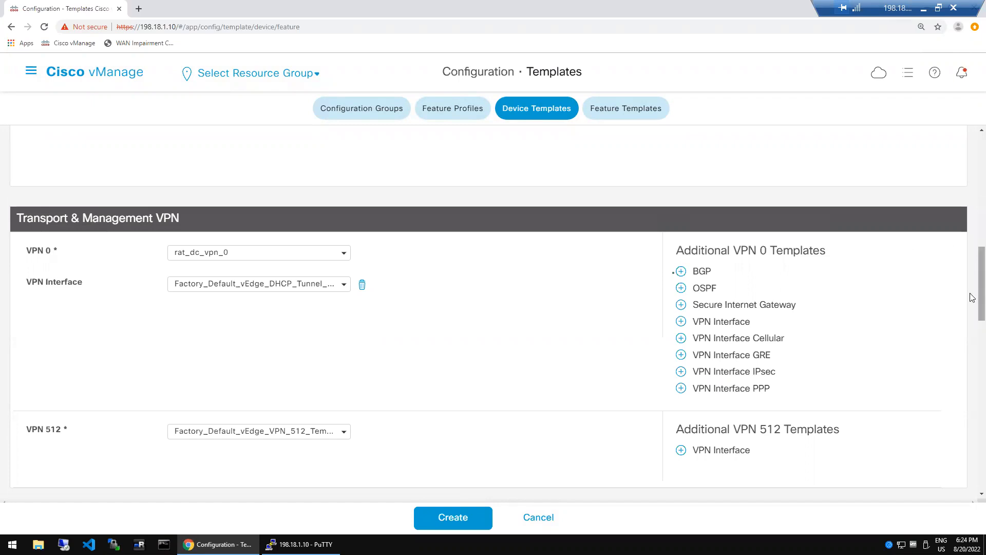
scroll(972, 304, "down", 4)
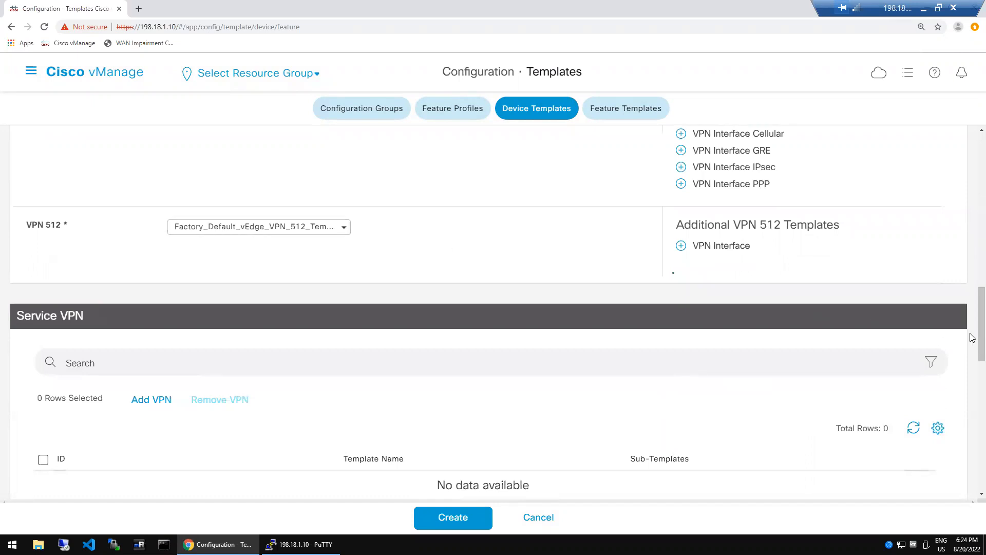
left_click_drag(972, 340, 972, 389)
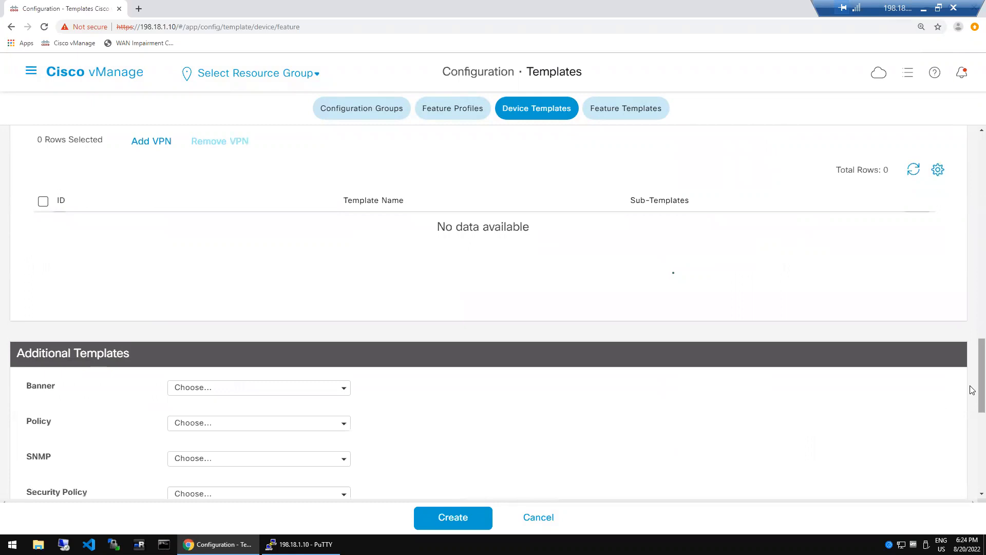
left_click_drag(972, 389, 973, 420)
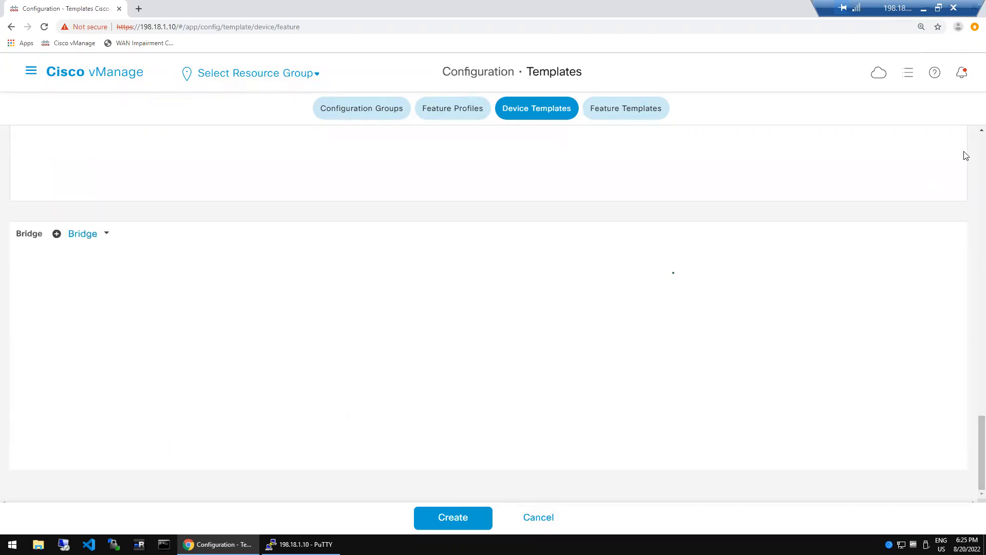
left_click(981, 129)
left_click(981, 130)
left_click(981, 130)
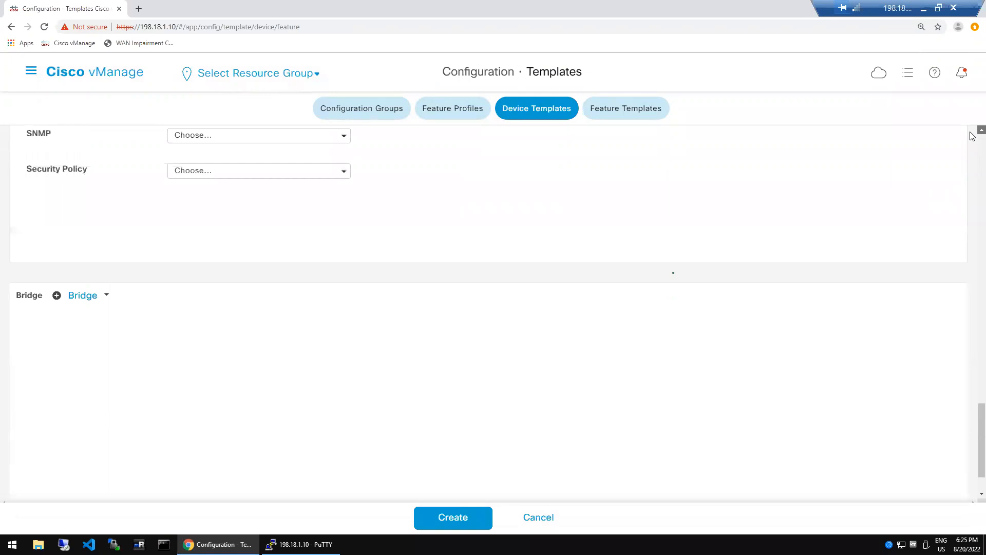
left_click(981, 129)
left_click(982, 129)
left_click(981, 130)
left_click(981, 130)
left_click(981, 130)
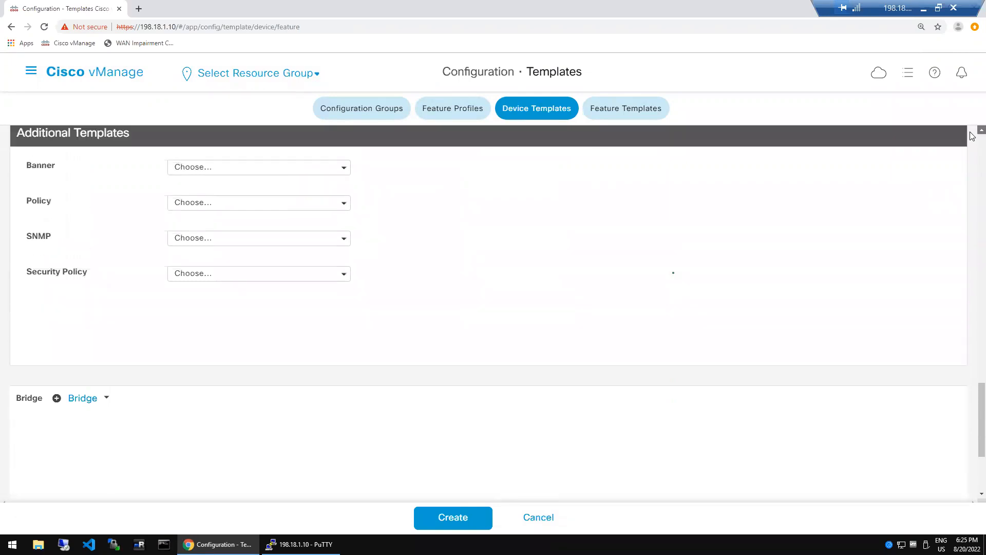
left_click(981, 130)
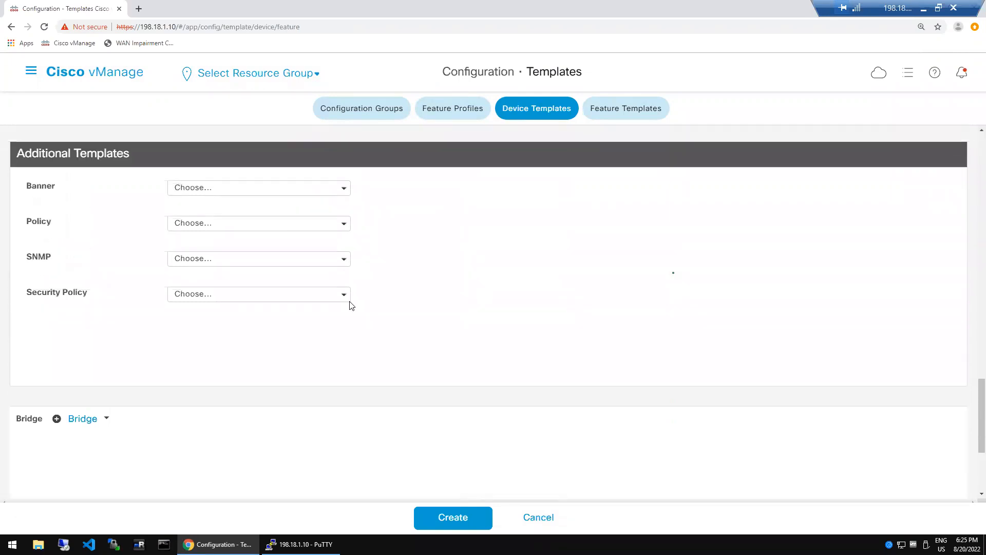
left_click(85, 421)
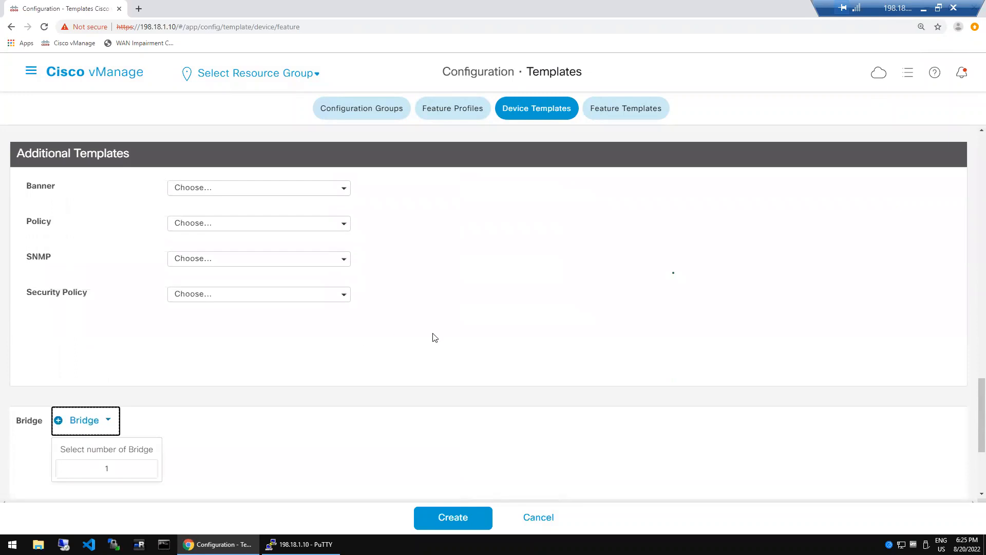
left_click(981, 129)
scroll(973, 136, "up", 4)
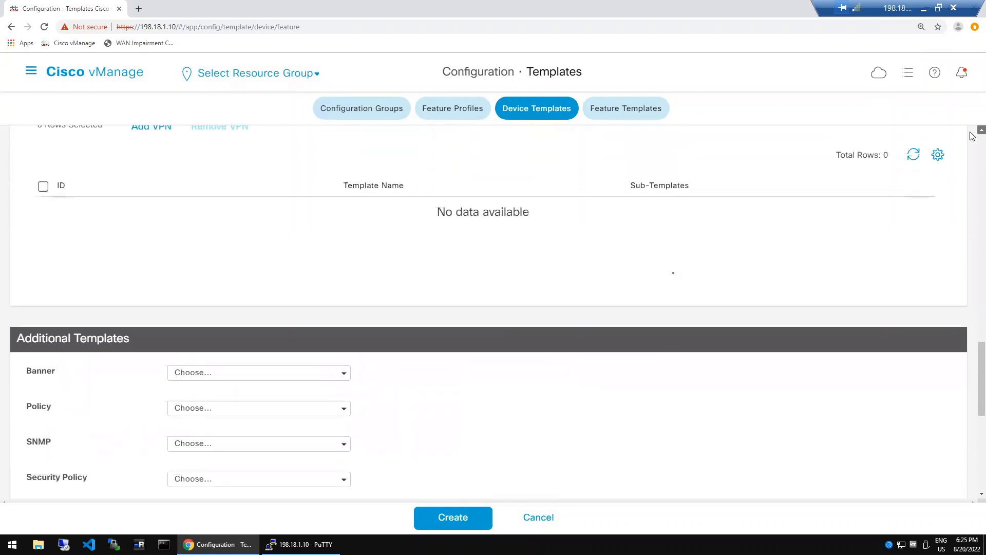
scroll(972, 136, "up", 4)
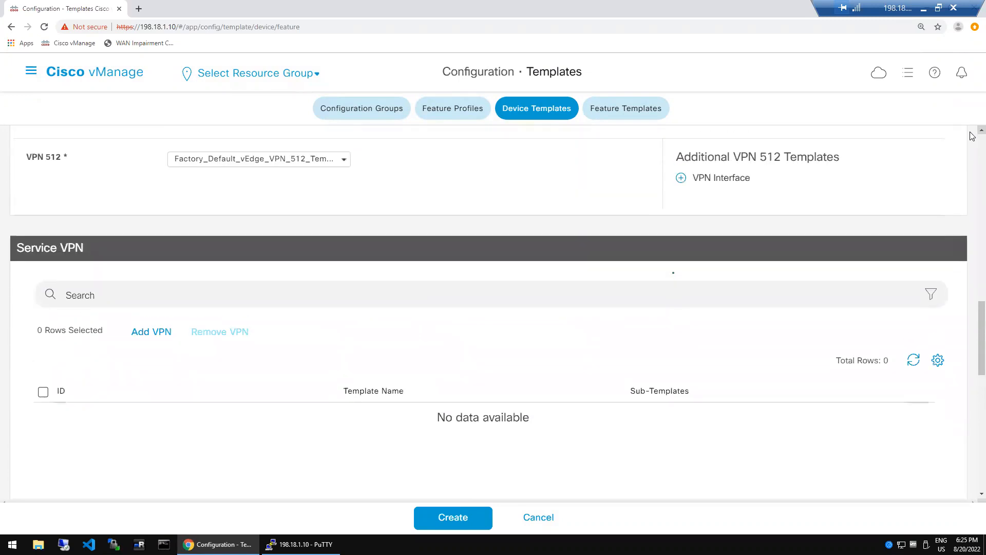
scroll(973, 136, "up", 2)
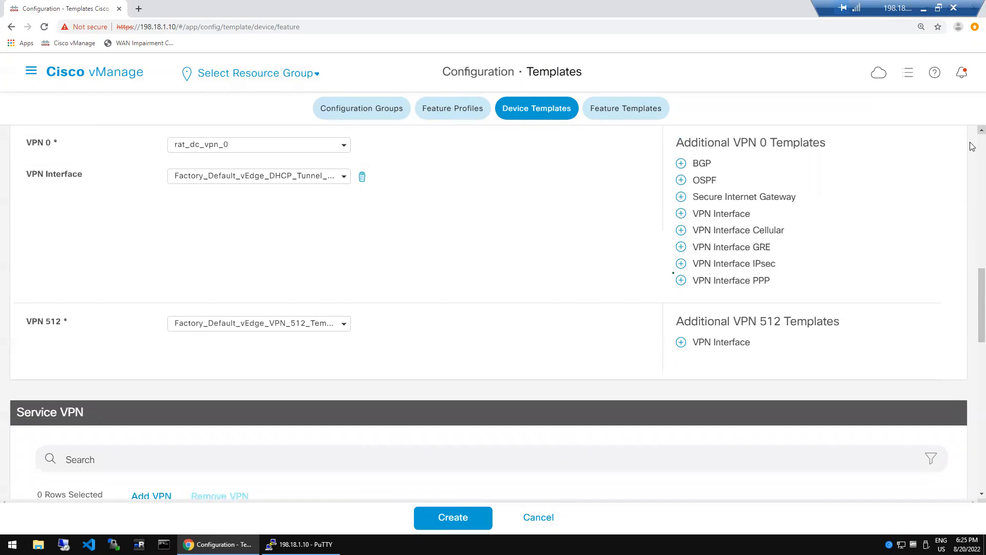
scroll(972, 136, "up", 6)
scroll(801, 278, "up", 5)
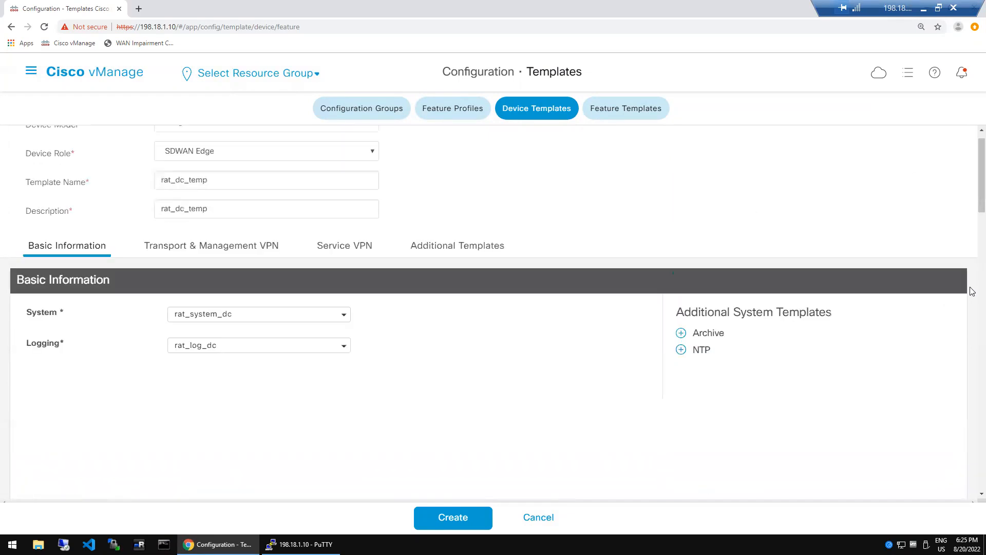
scroll(973, 292, "down", 5)
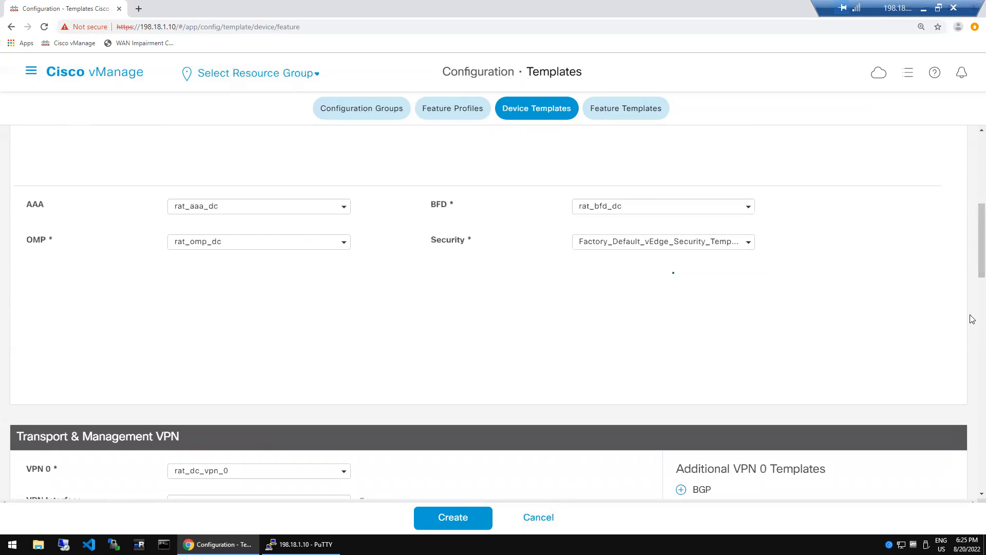
scroll(973, 319, "down", 6)
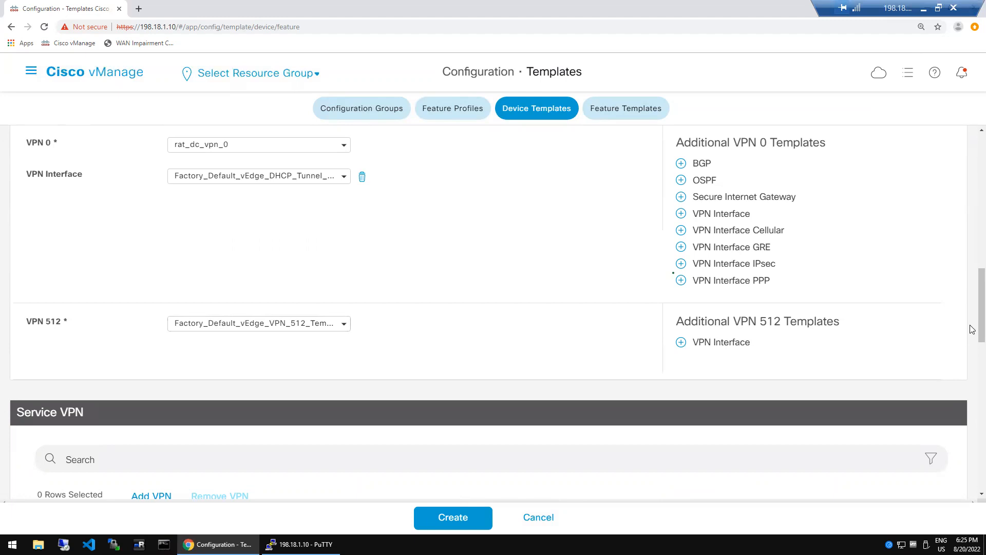
scroll(973, 368, "down", 6)
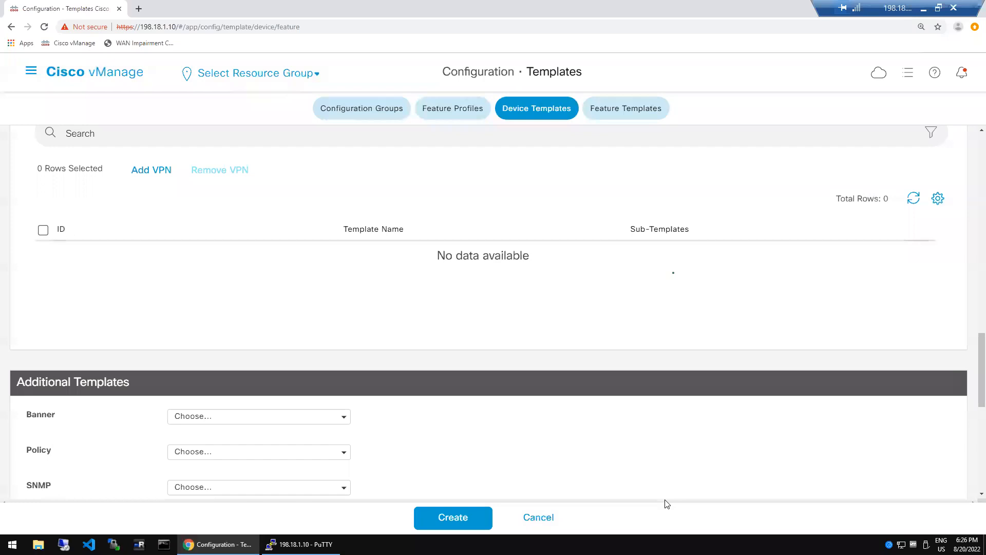
left_click(715, 515)
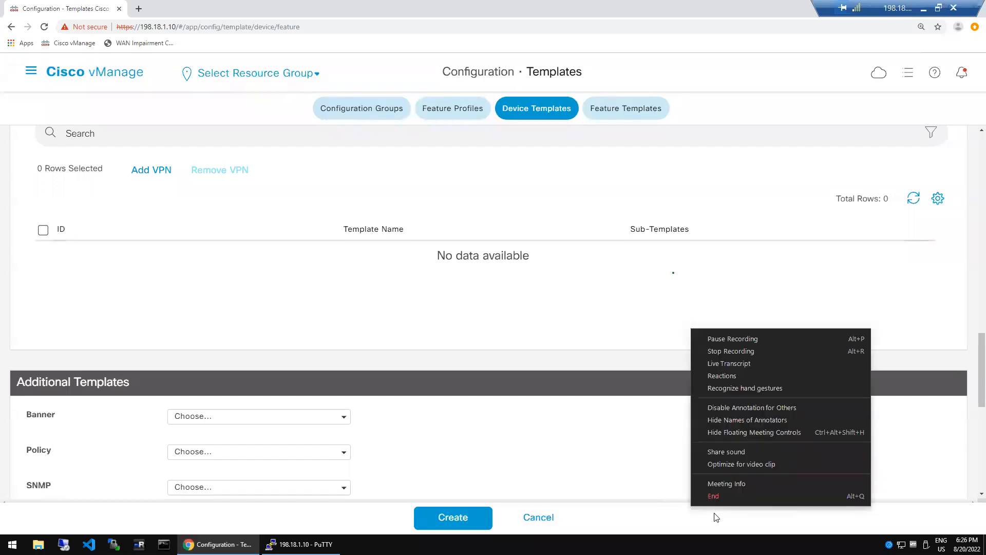